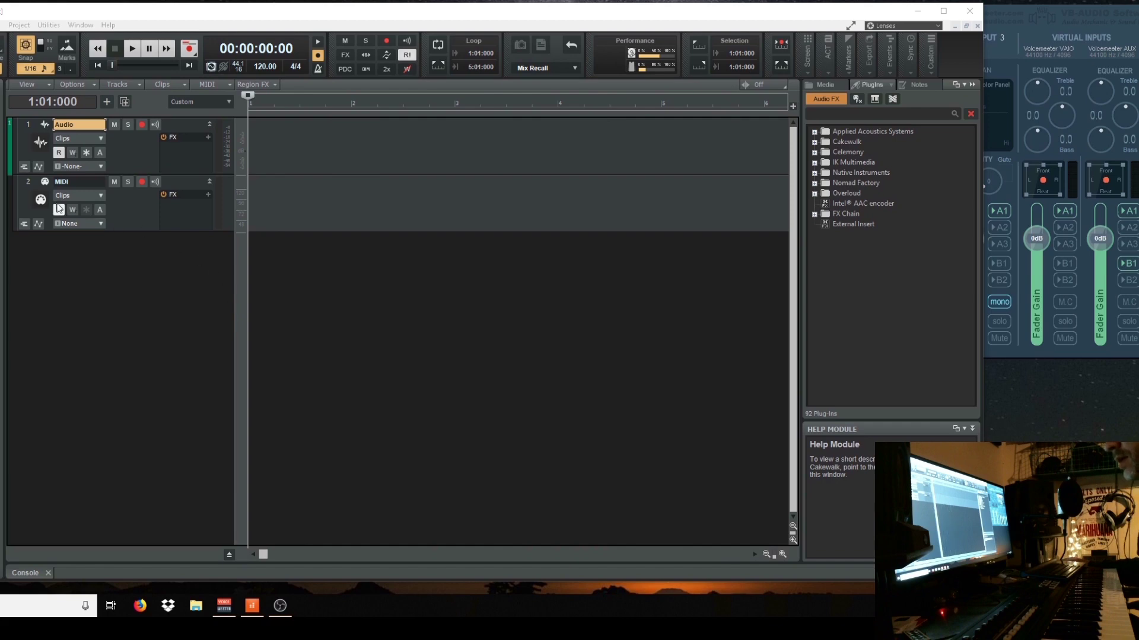
- Delete the default Audio and MIDI tracks together from the project
click(23, 183)
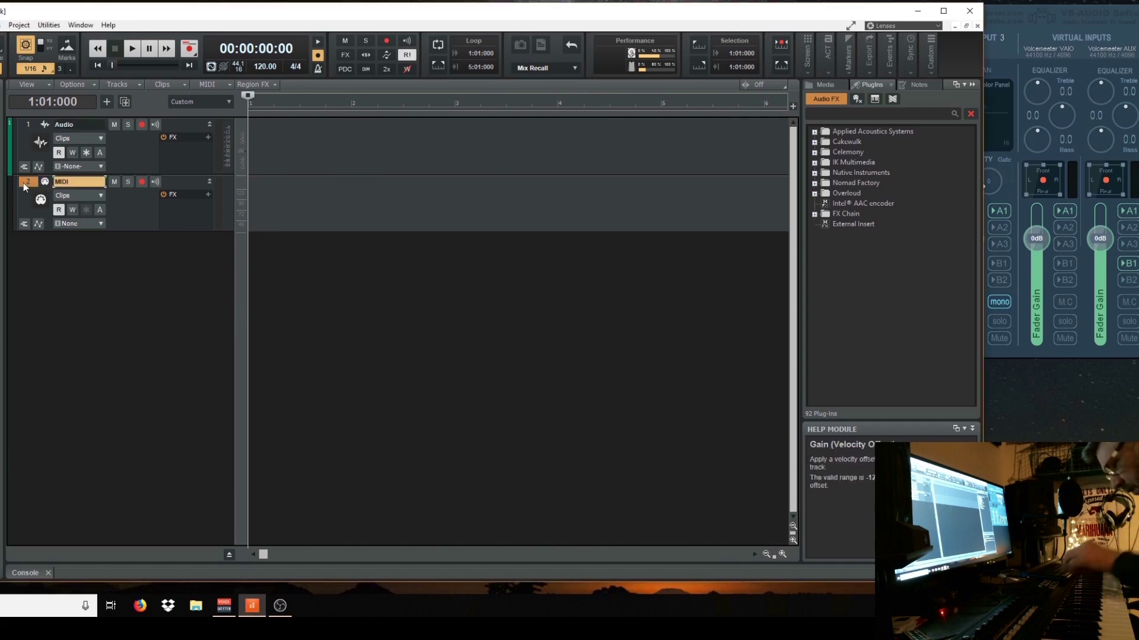
click(30, 122)
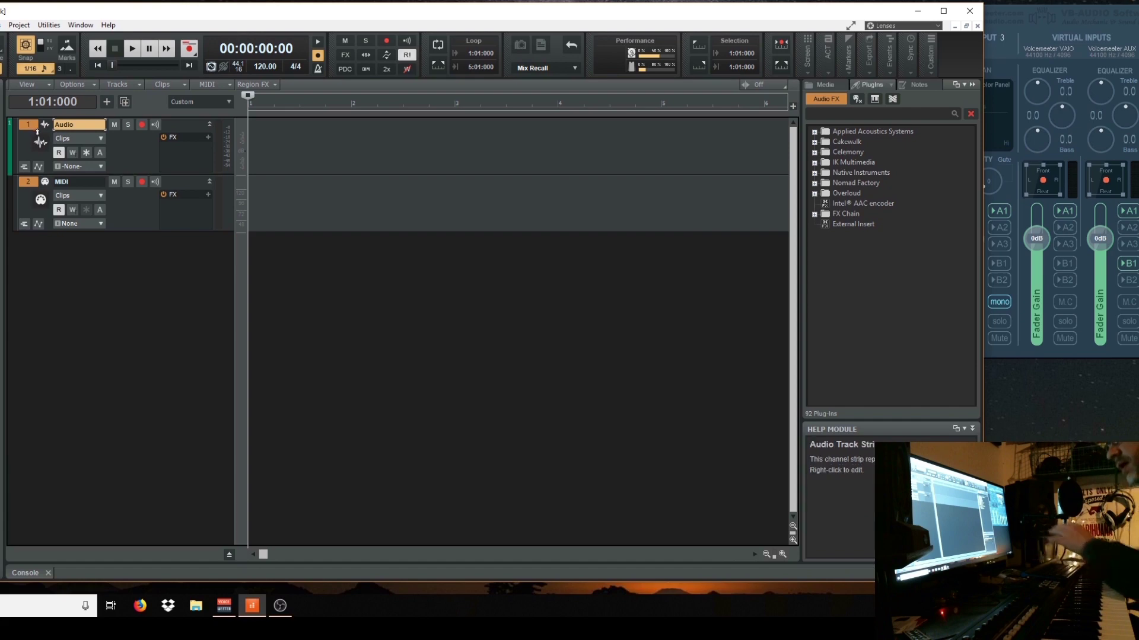
right_click(31, 184)
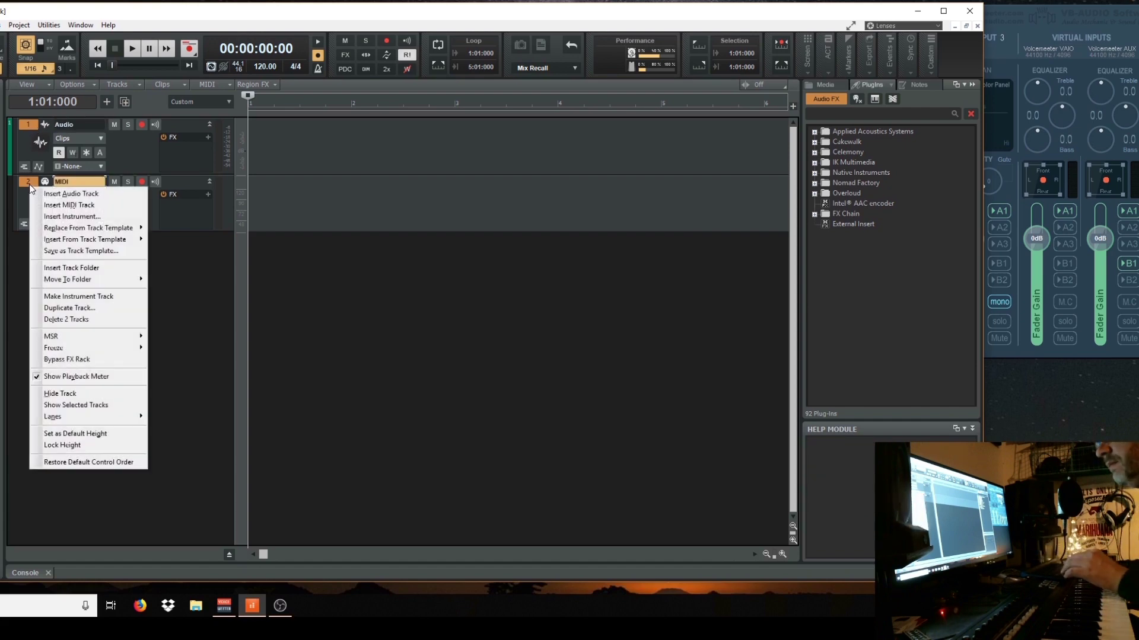
click(62, 317)
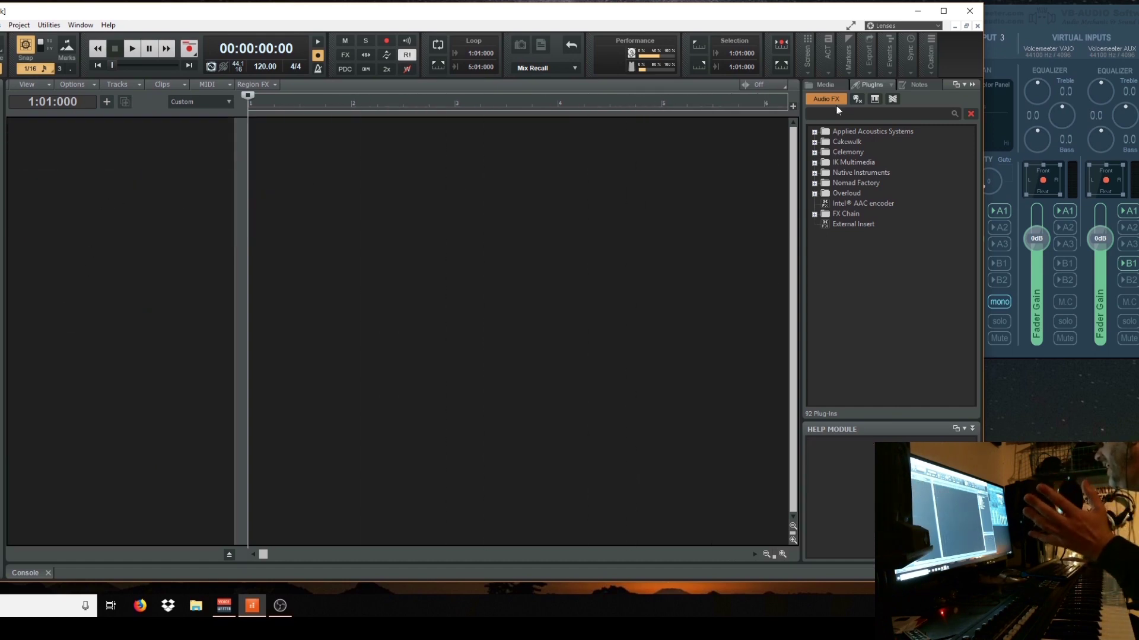
- Insert the SampleTank 4 instrument from the IK Multimedia instrument plug-ins as a new track
click(875, 99)
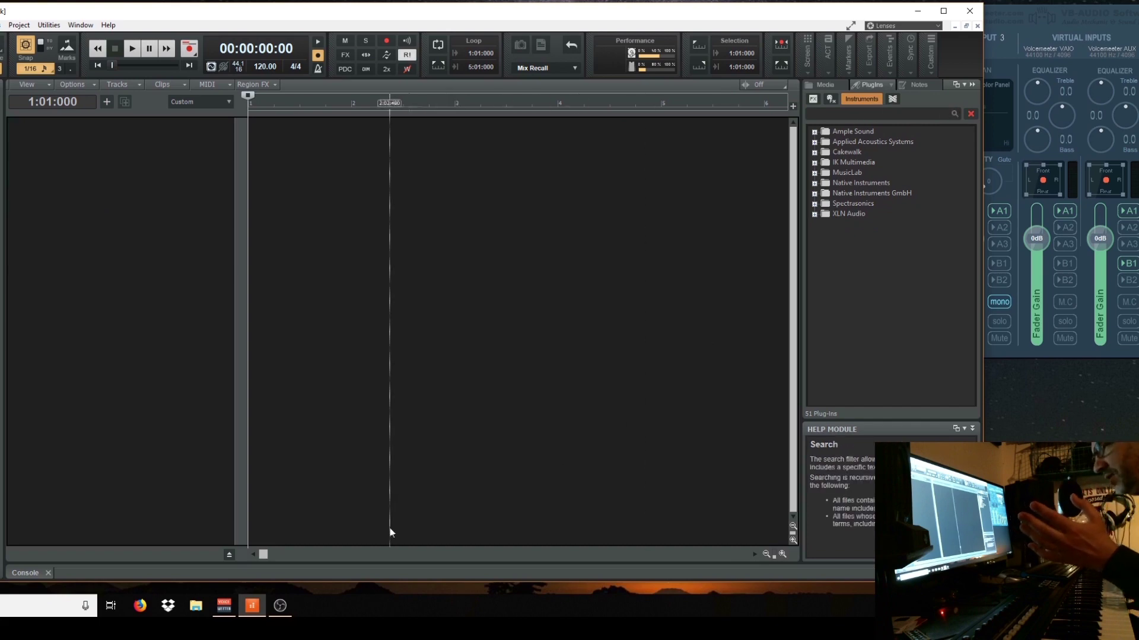
click(293, 610)
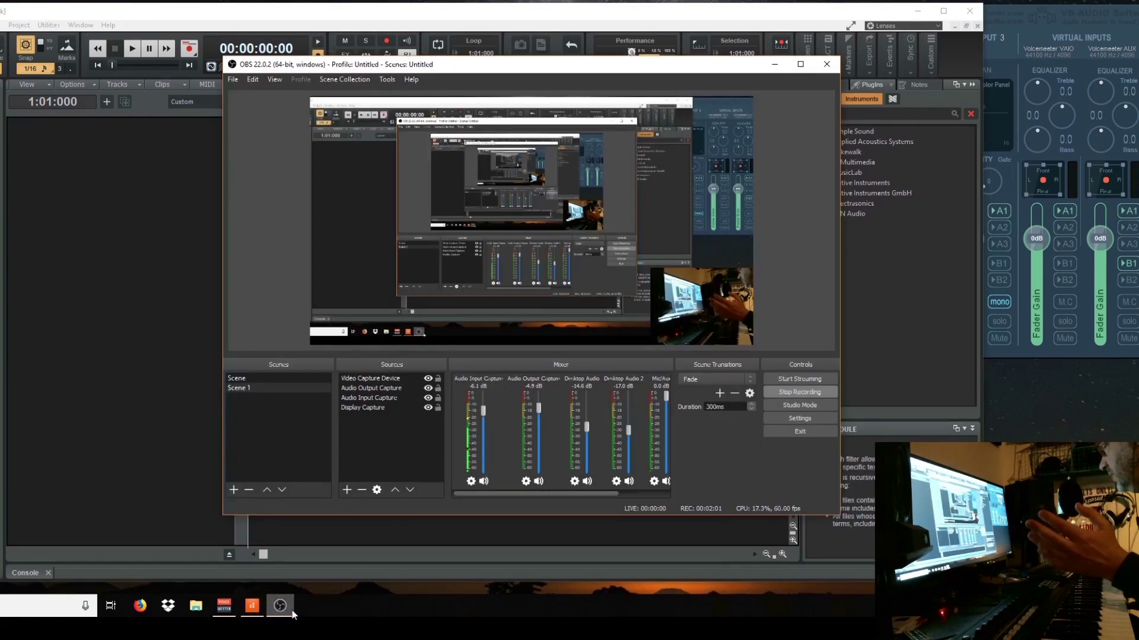
click(284, 616)
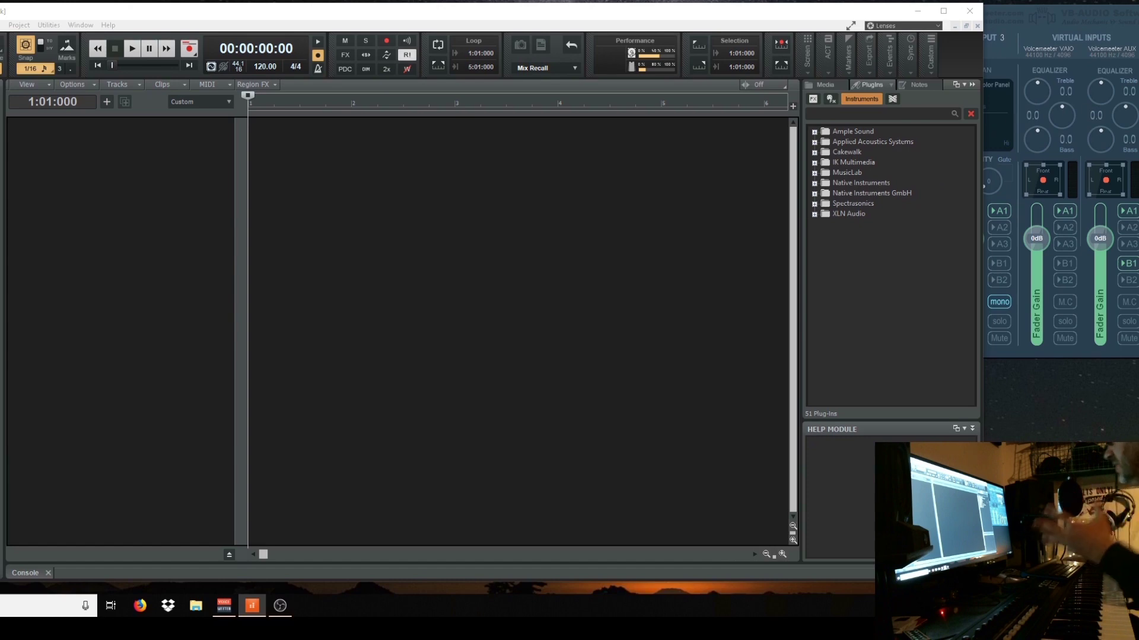
click(815, 163)
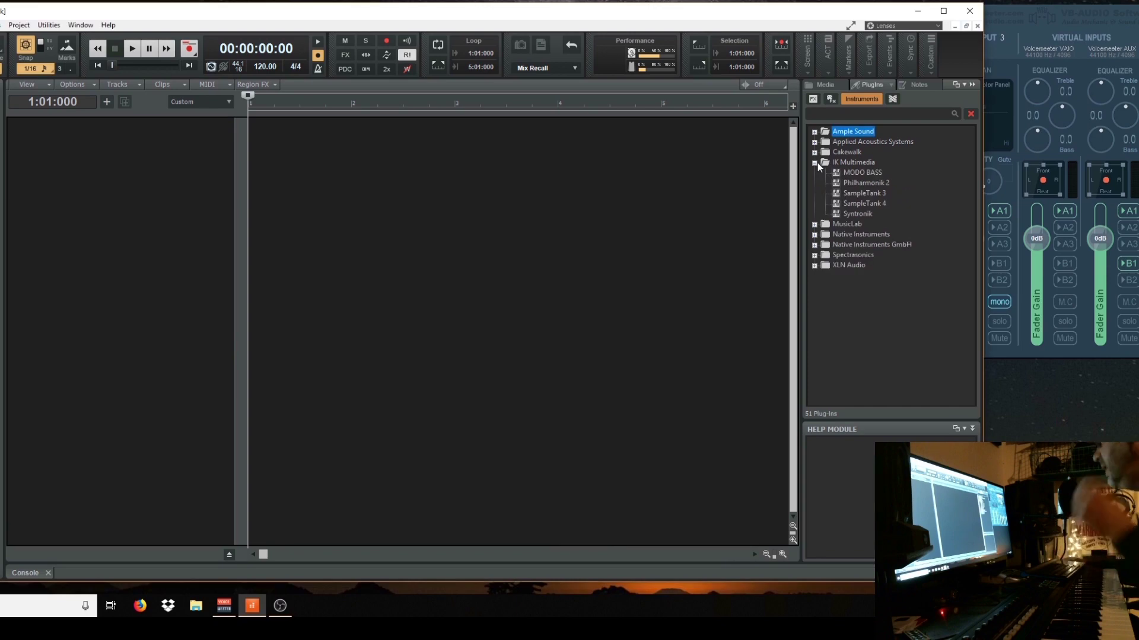
drag(864, 204, 185, 146)
click(538, 225)
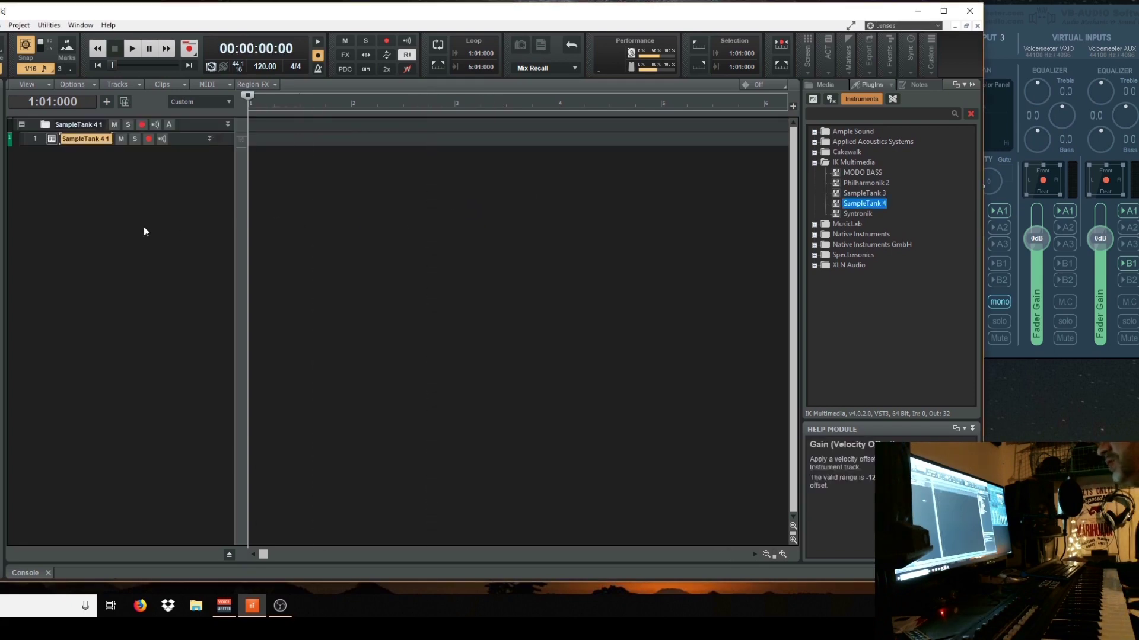
- Expand the SampleTank 4 track's controls in a narrower track pane and open its instrument window beside the track list
drag(235, 290, 201, 289)
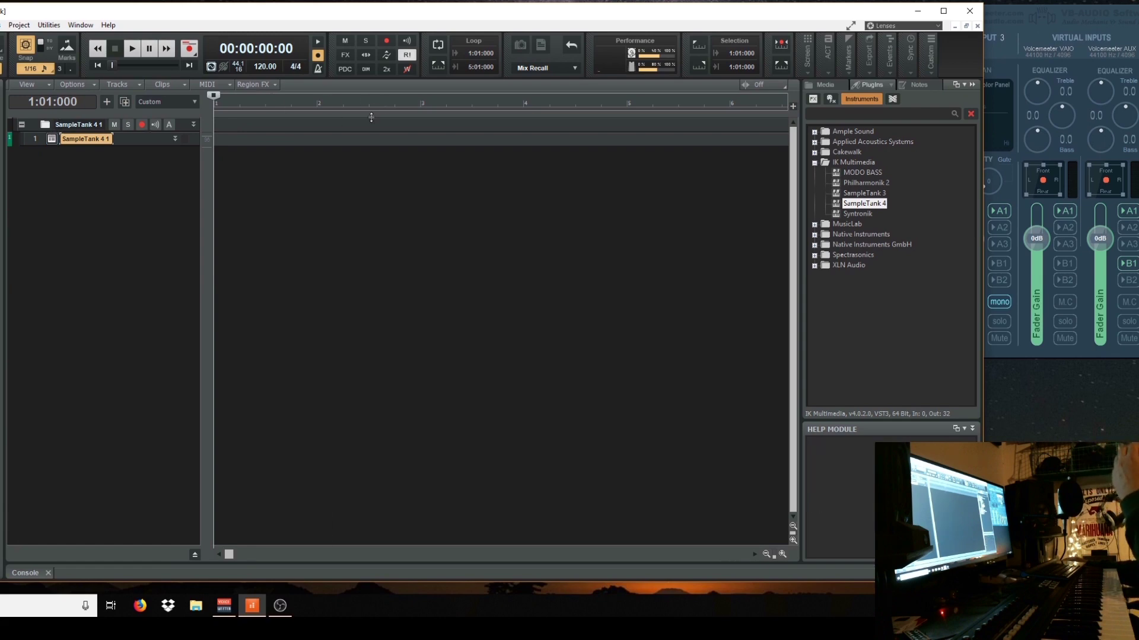
click(175, 139)
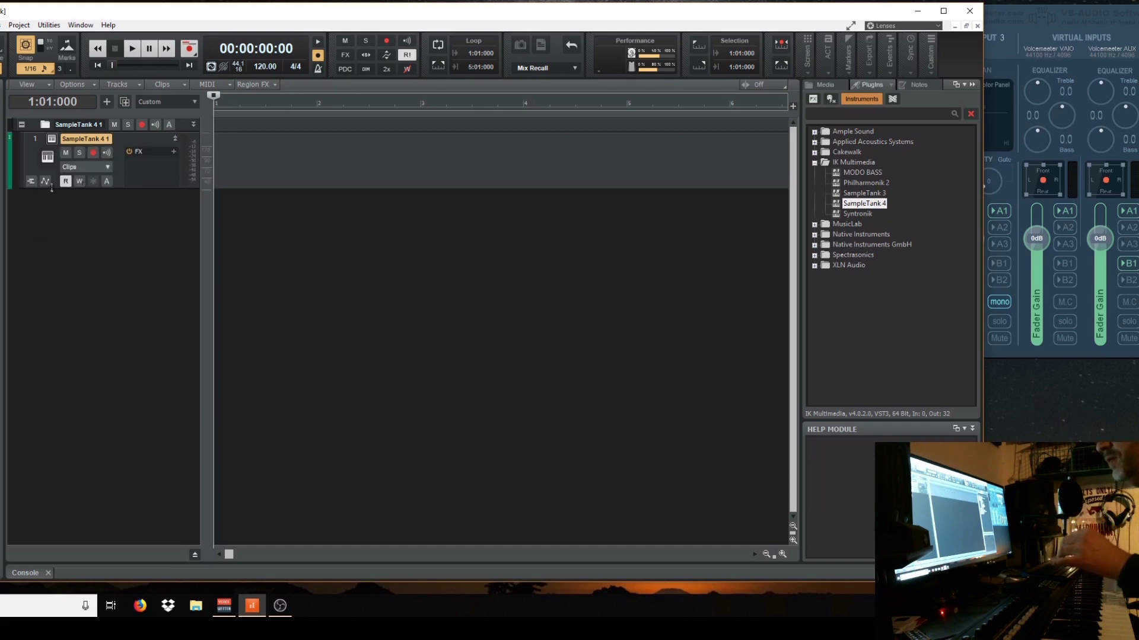
click(51, 140)
drag(265, 16, 663, 18)
drag(547, 19, 346, 45)
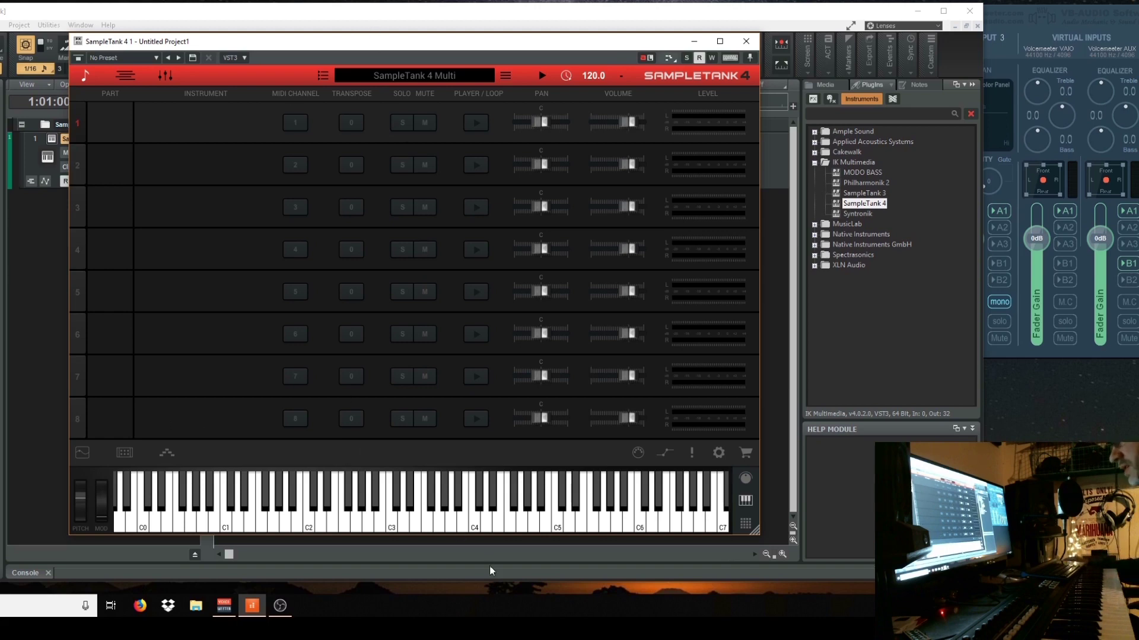
click(529, 338)
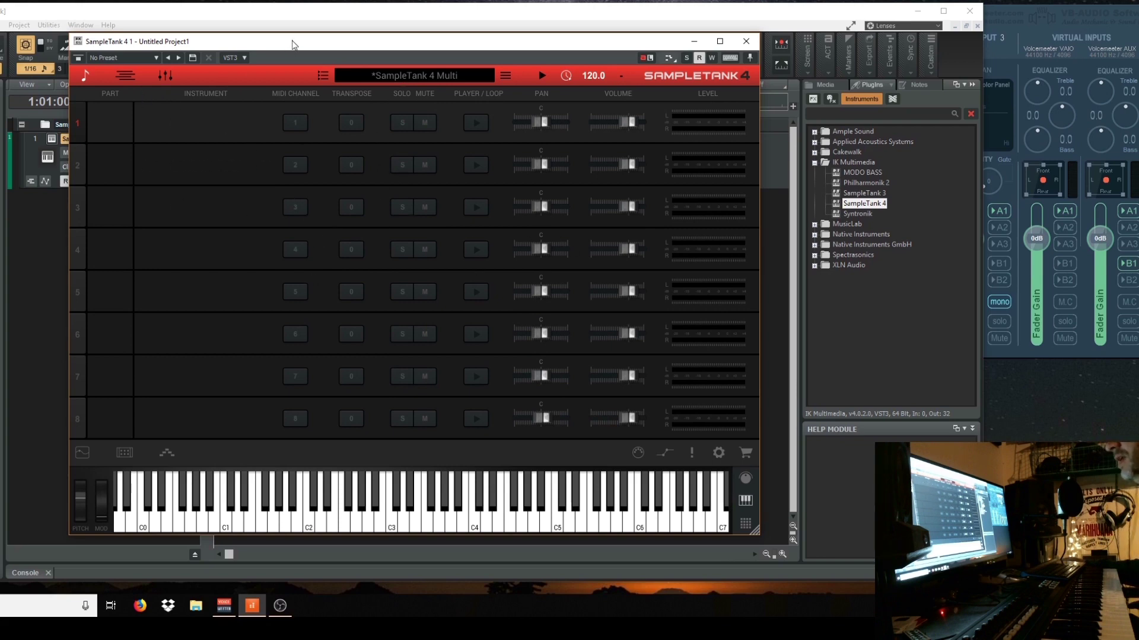
drag(292, 45, 519, 29)
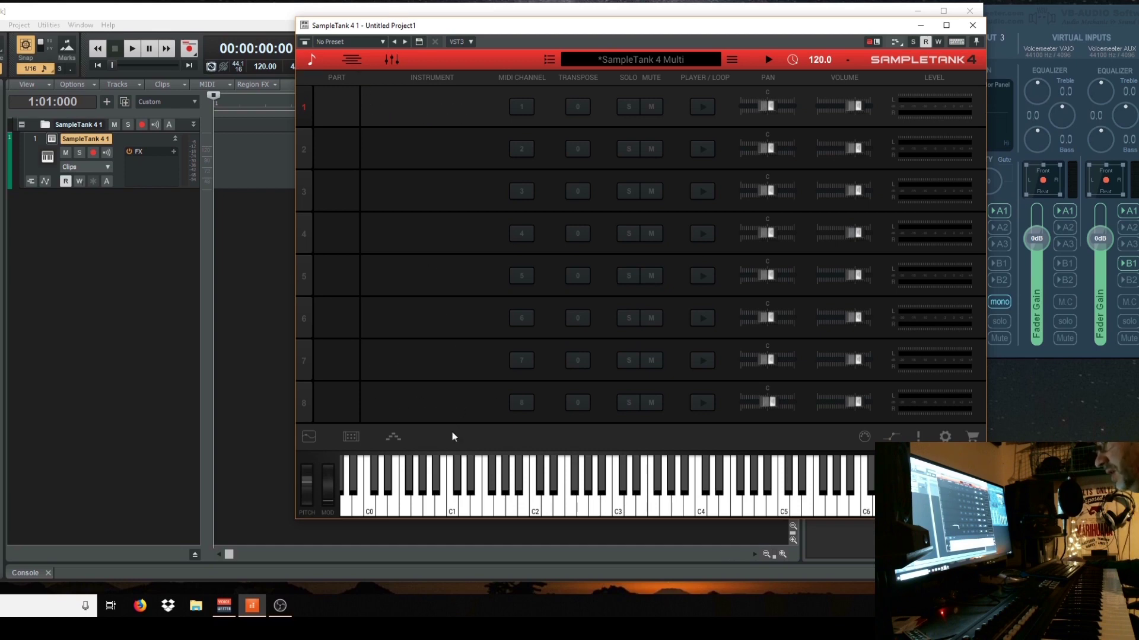
- Look over SampleTank 4's Phraser page and its other part editing pages
click(393, 438)
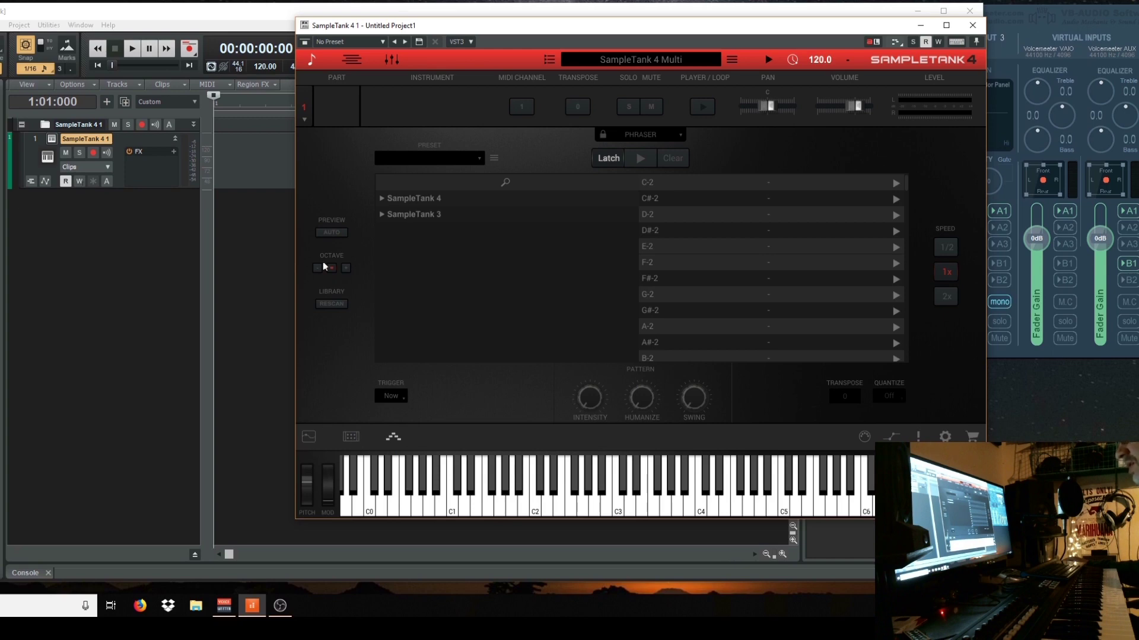
click(311, 437)
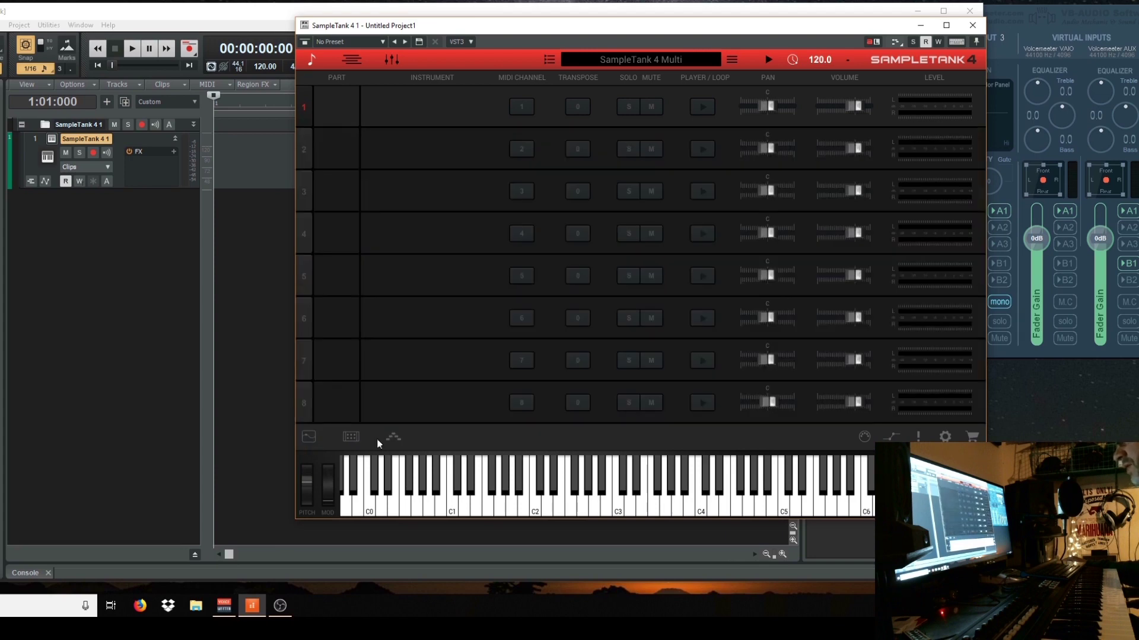
click(350, 439)
click(350, 439)
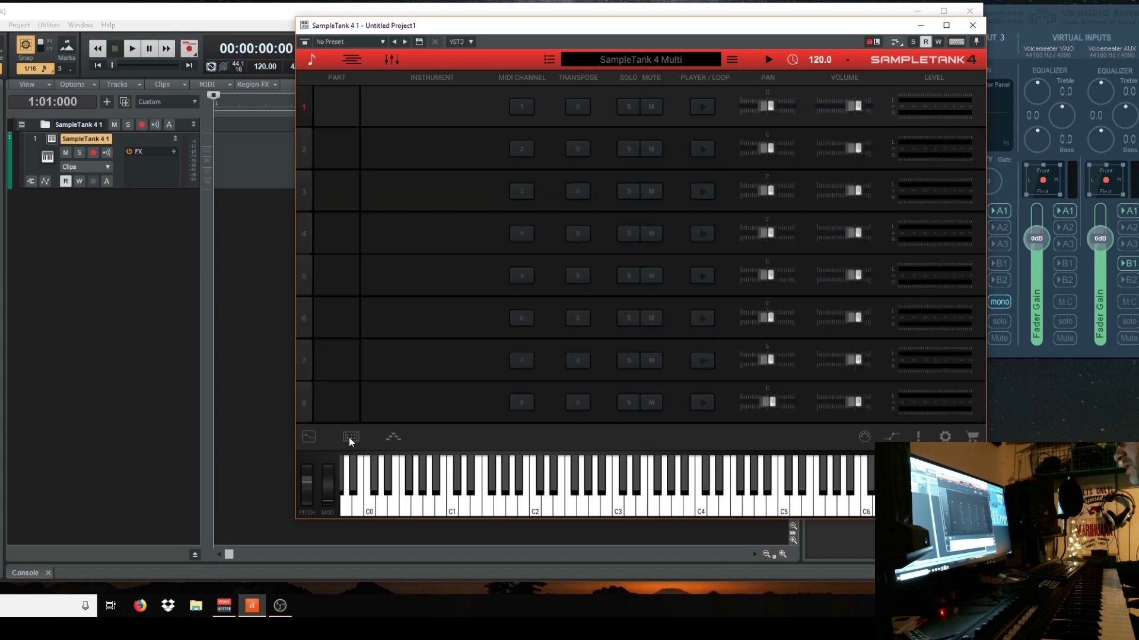
click(308, 439)
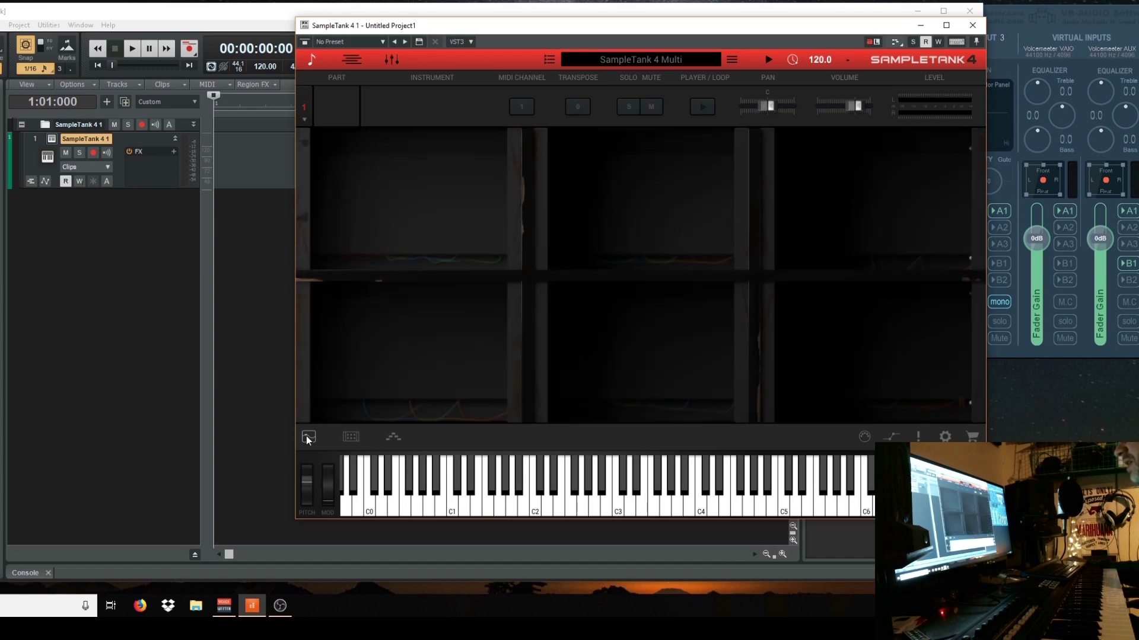
- Turn off Latch in part 1's Phraser and expand the SampleTank 4 pattern library
click(395, 437)
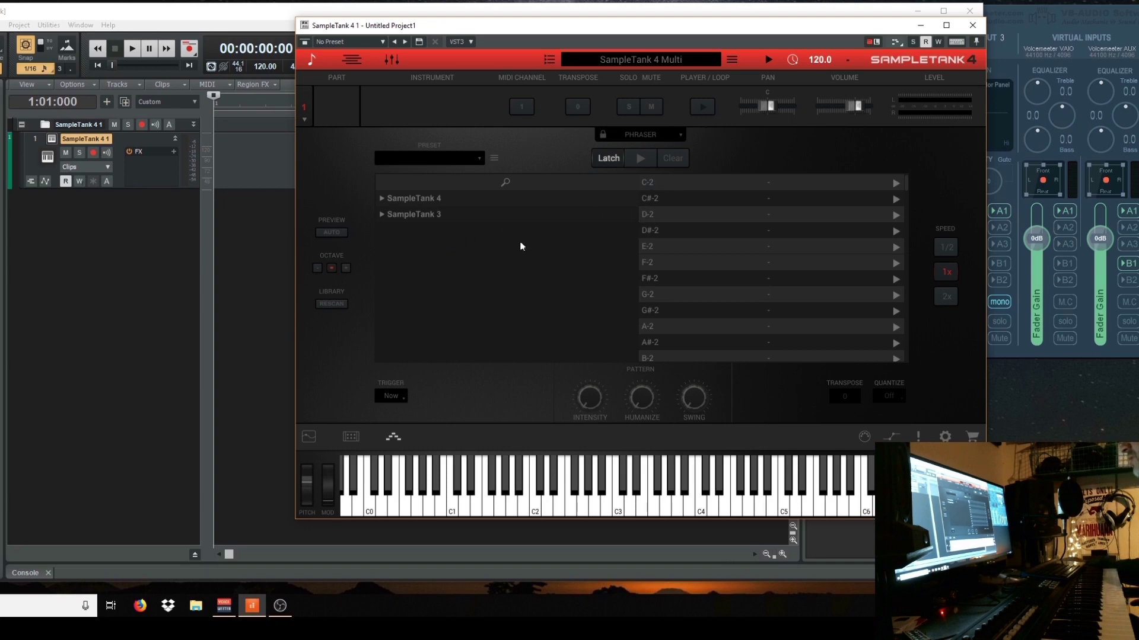
click(609, 158)
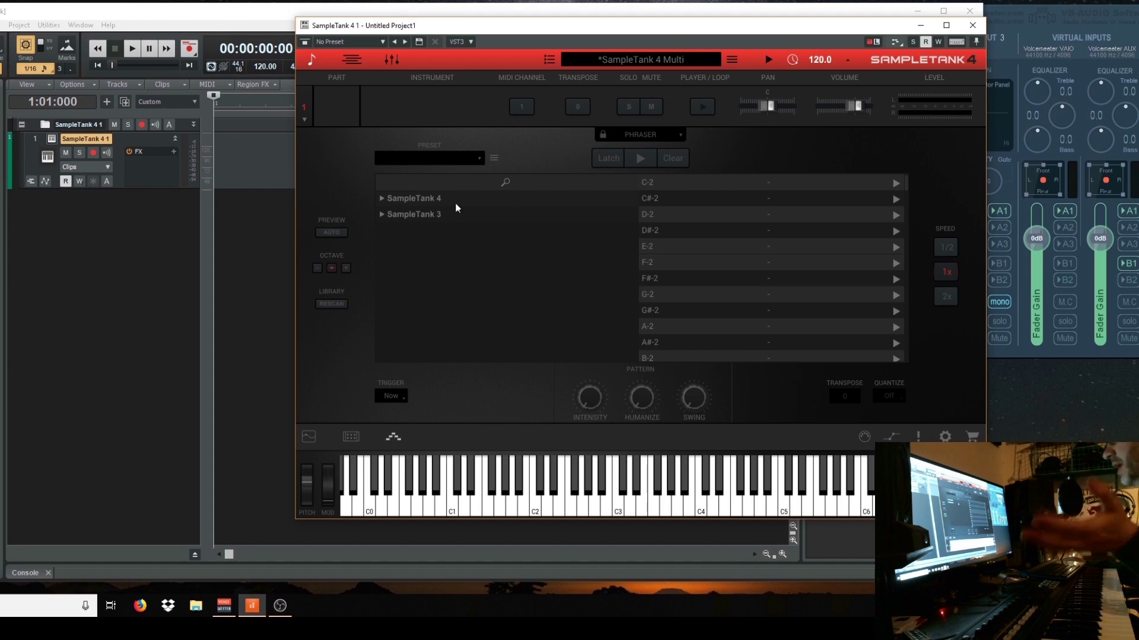
click(382, 200)
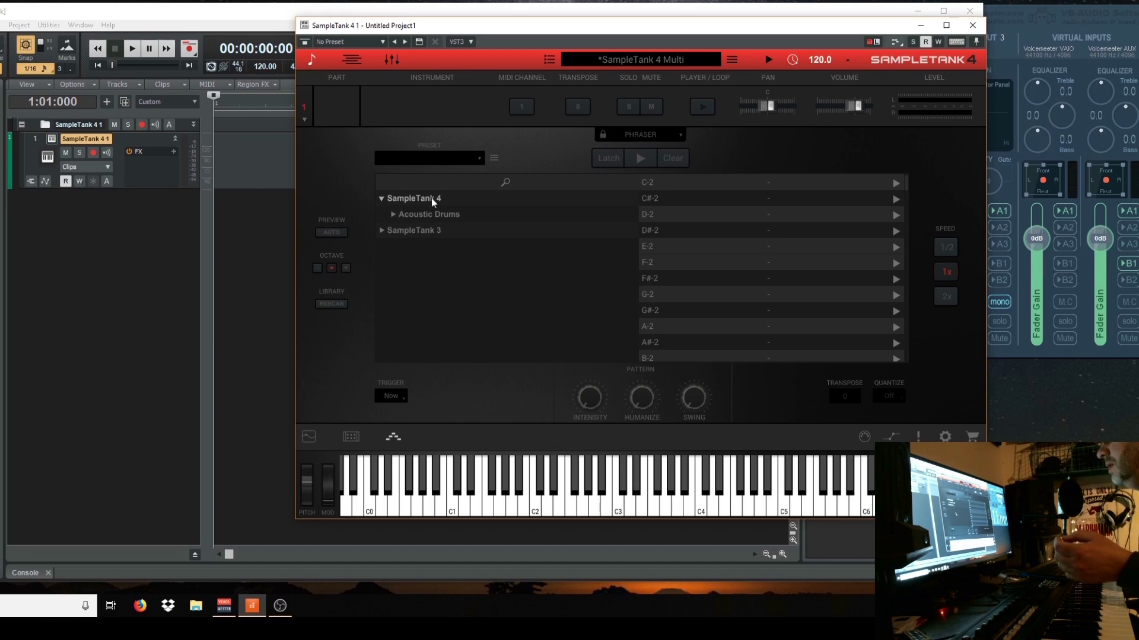
mouse_move(441, 111)
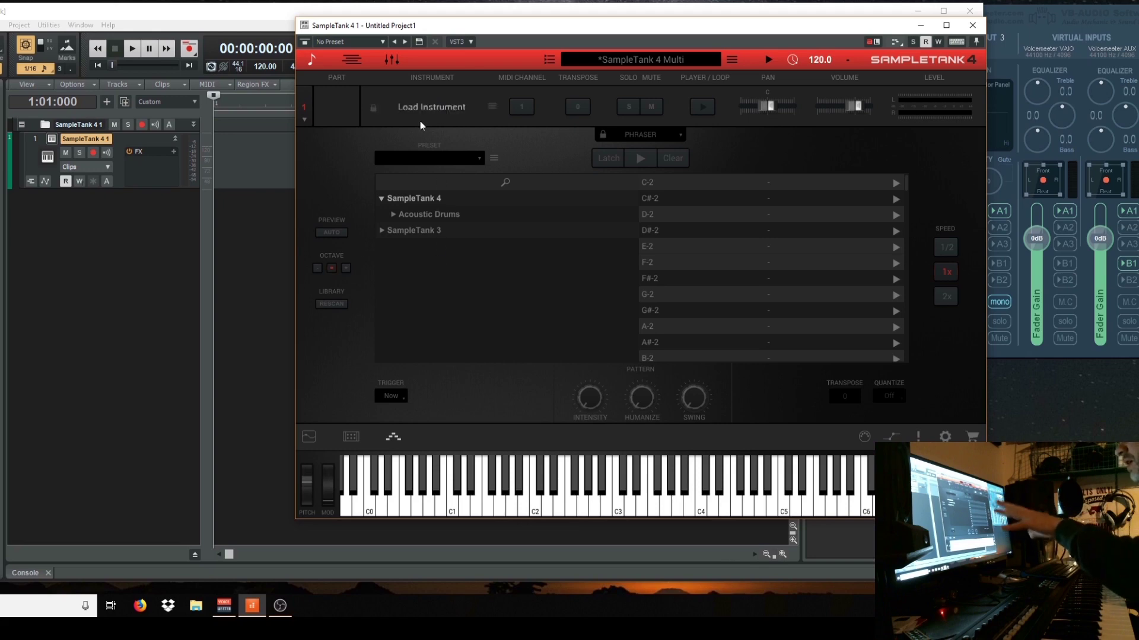
- Go through the Phraser of parts 2, 3, 4 and 5, and return to part 1
click(306, 120)
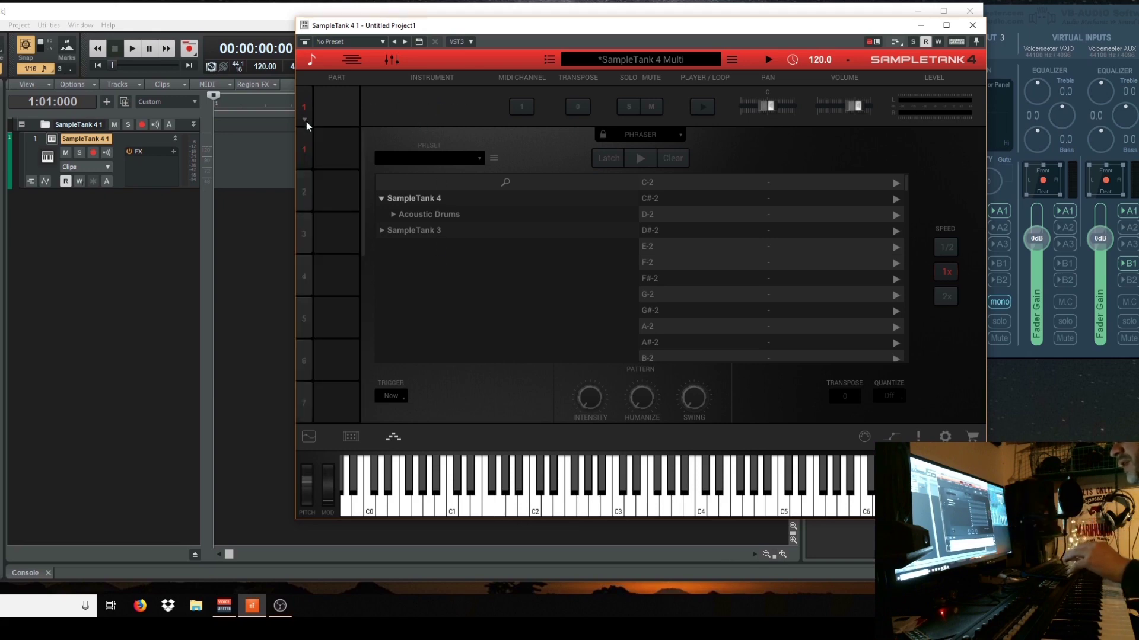
click(301, 193)
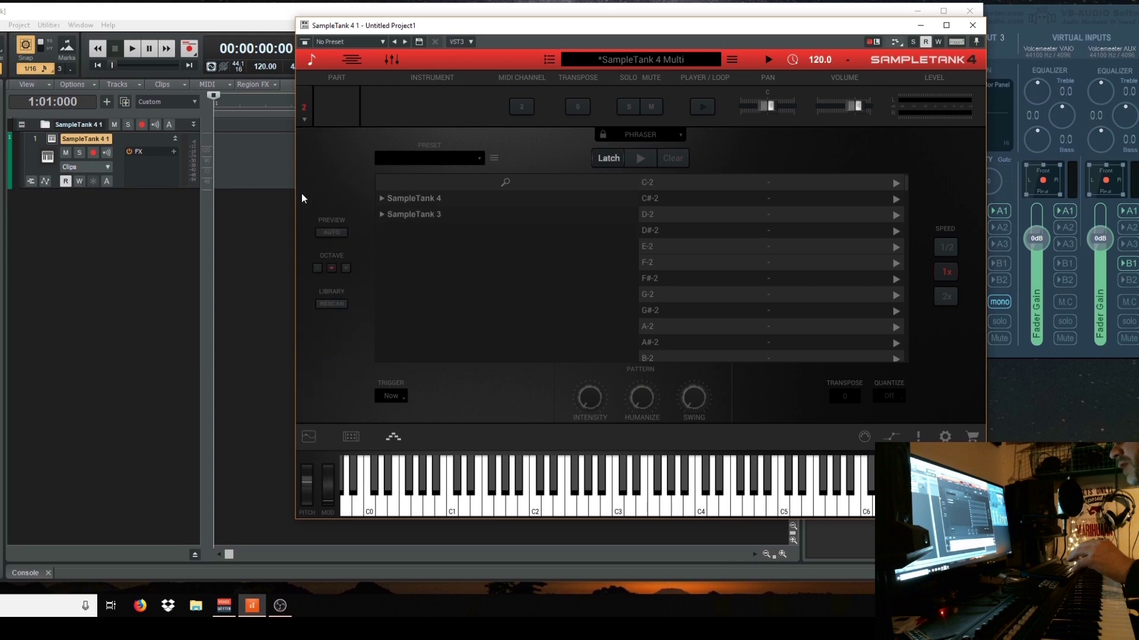
click(305, 121)
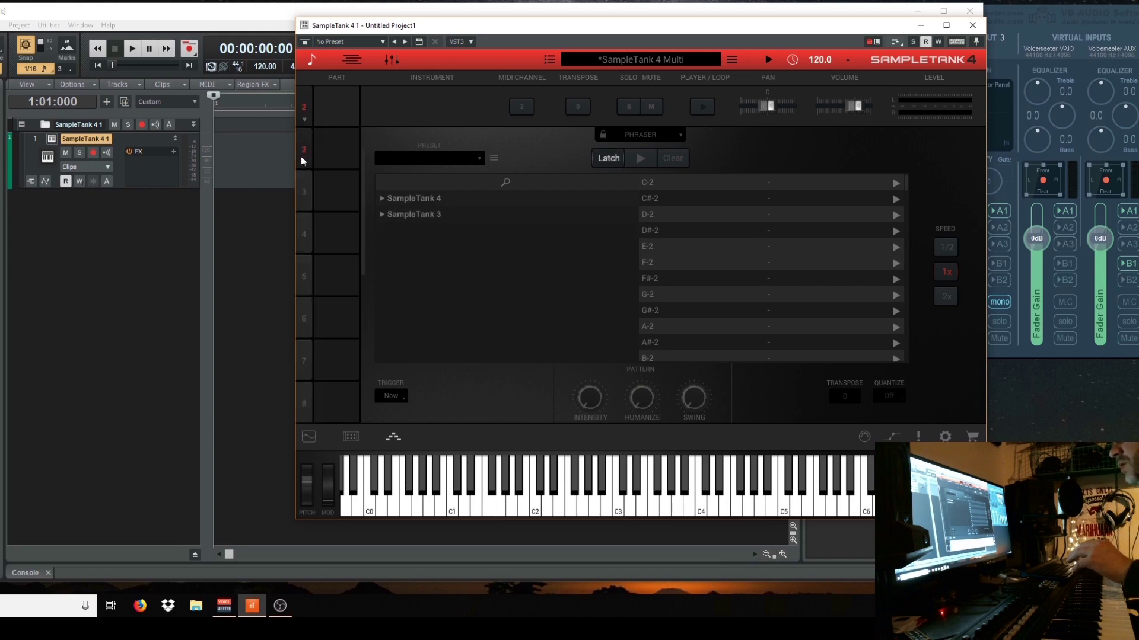
click(306, 201)
click(303, 120)
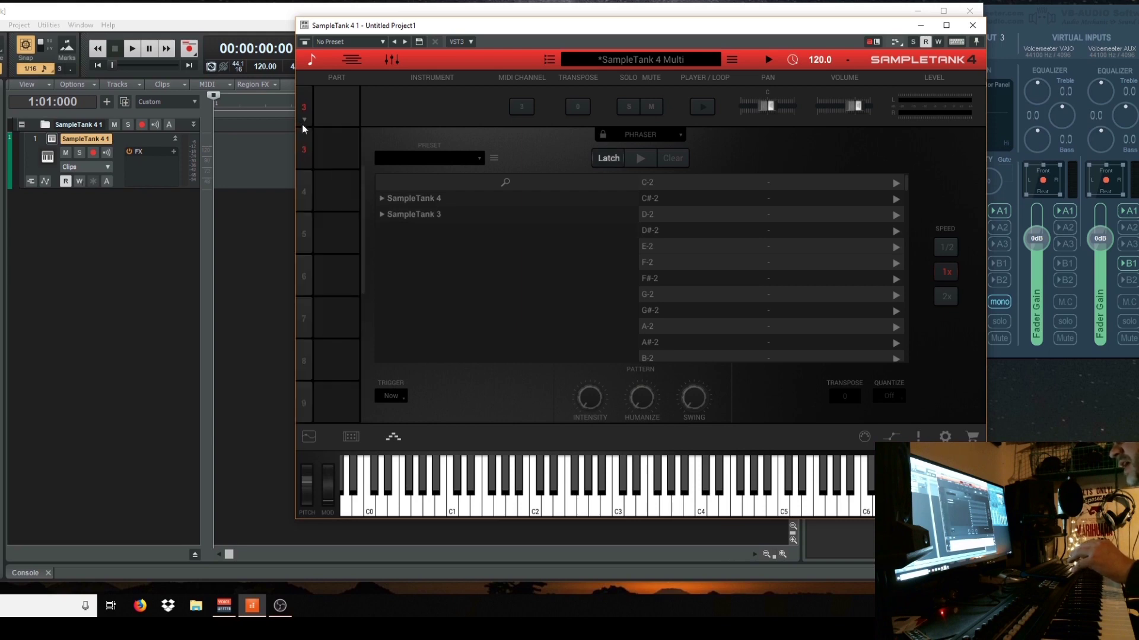
click(305, 194)
click(305, 122)
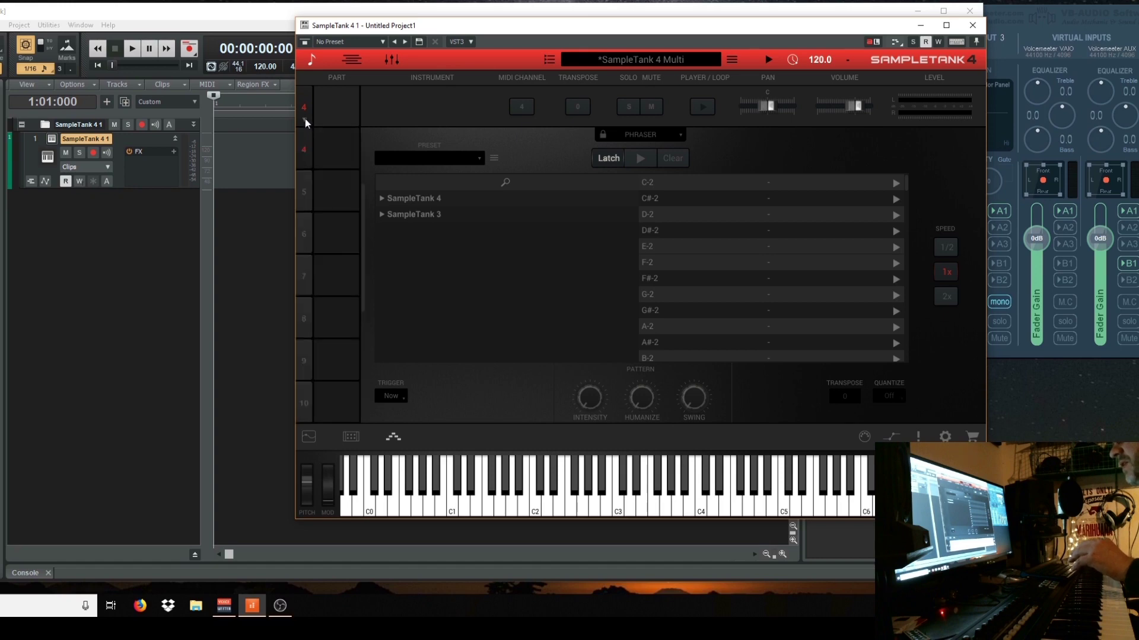
click(302, 195)
click(304, 120)
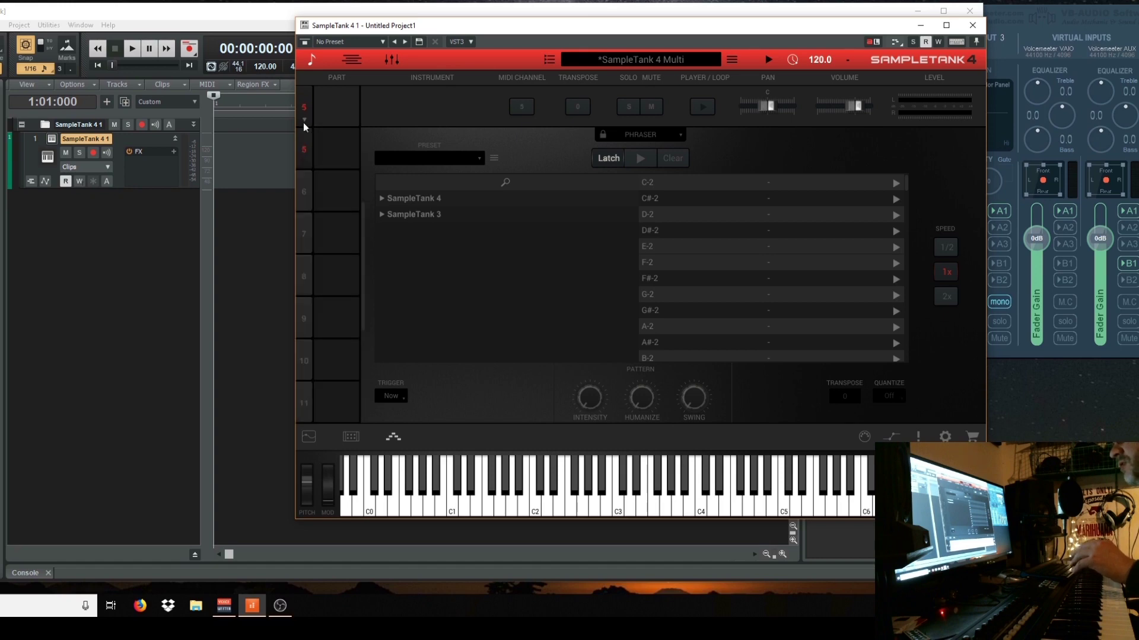
click(308, 160)
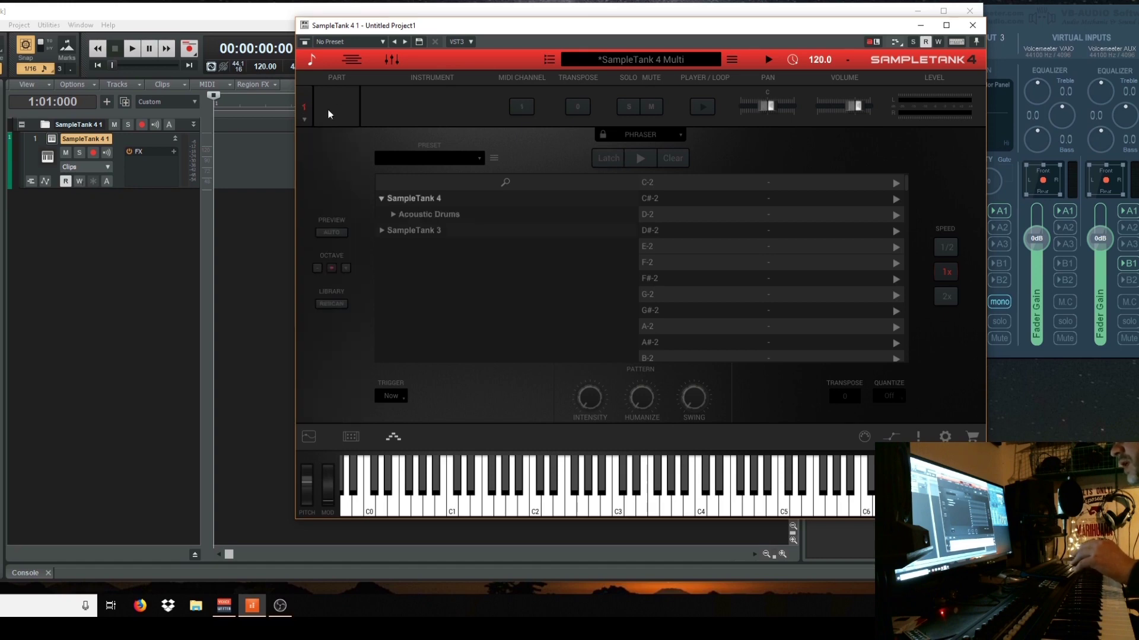
- Filter part 1's instrument browser to the Drums category and load the Big Vintage kit
click(464, 106)
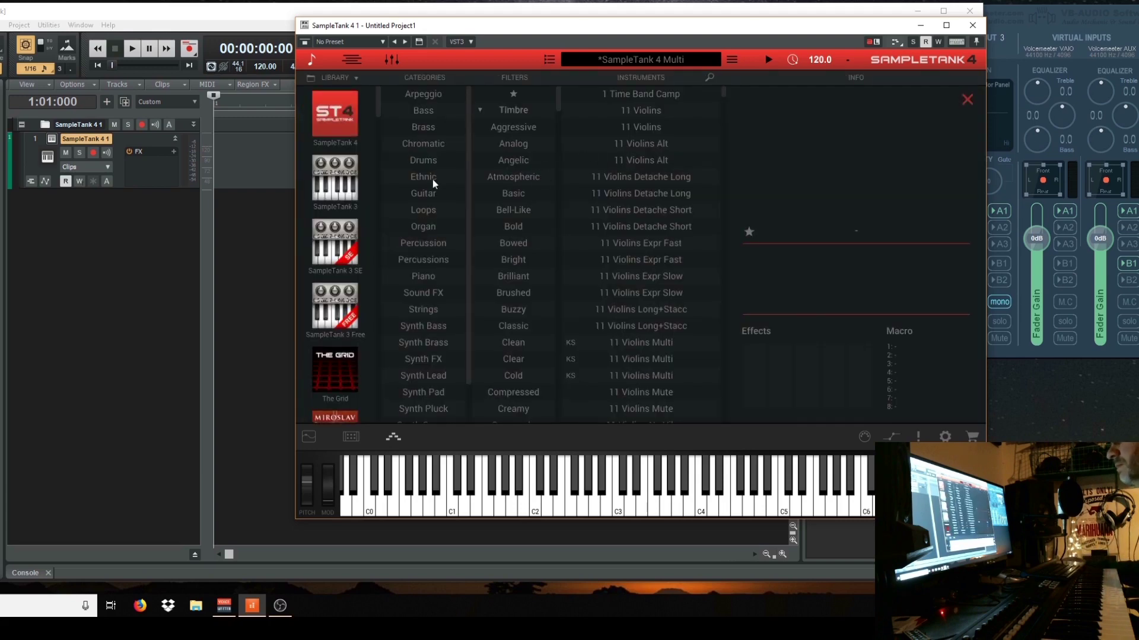
click(433, 162)
scroll(599, 194, down, 5)
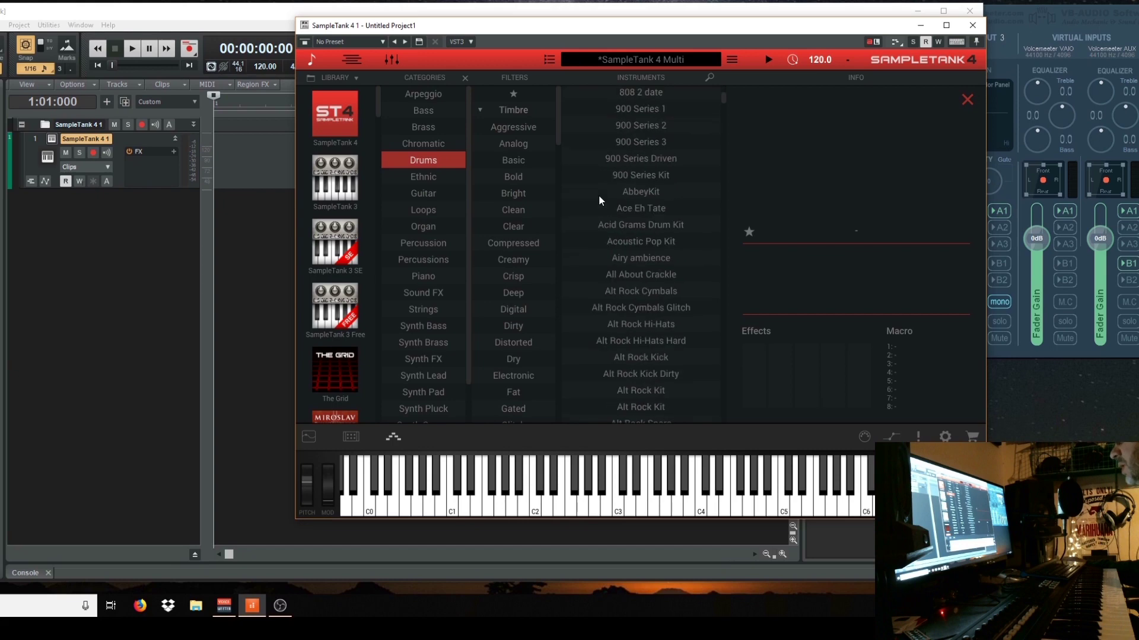
scroll(653, 254, down, 15)
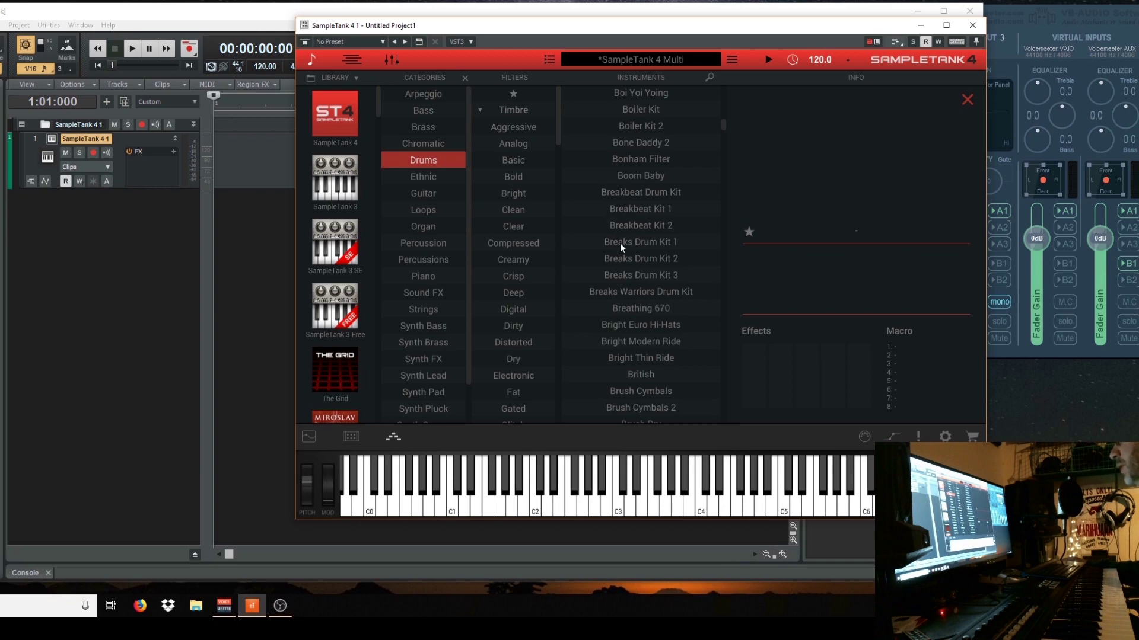
scroll(630, 173, up, 3)
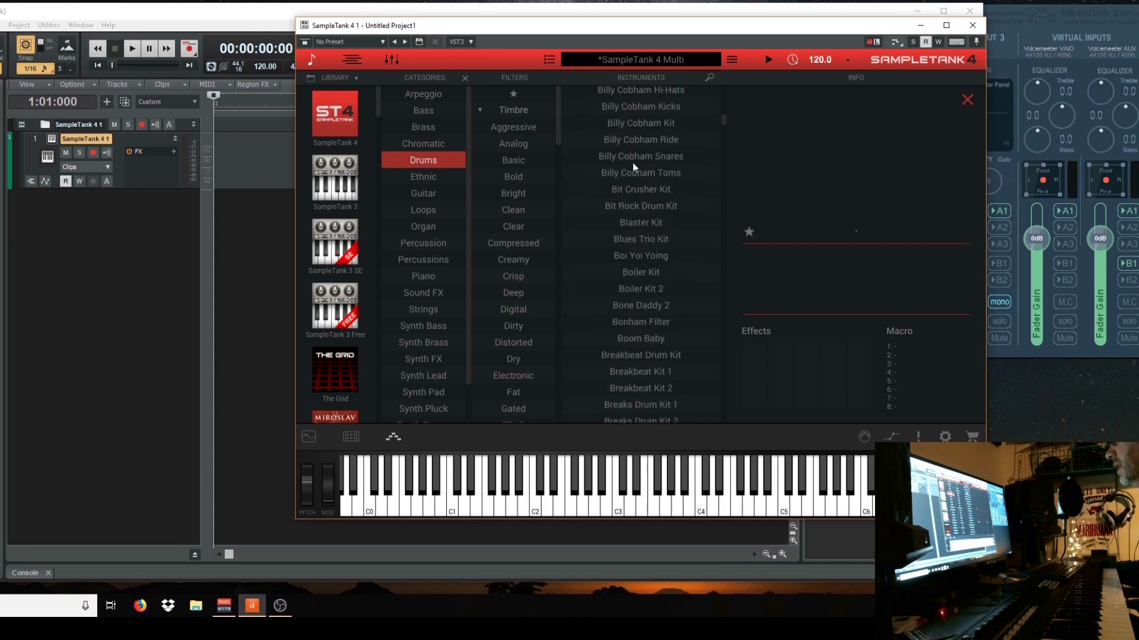
scroll(639, 142, down, 10)
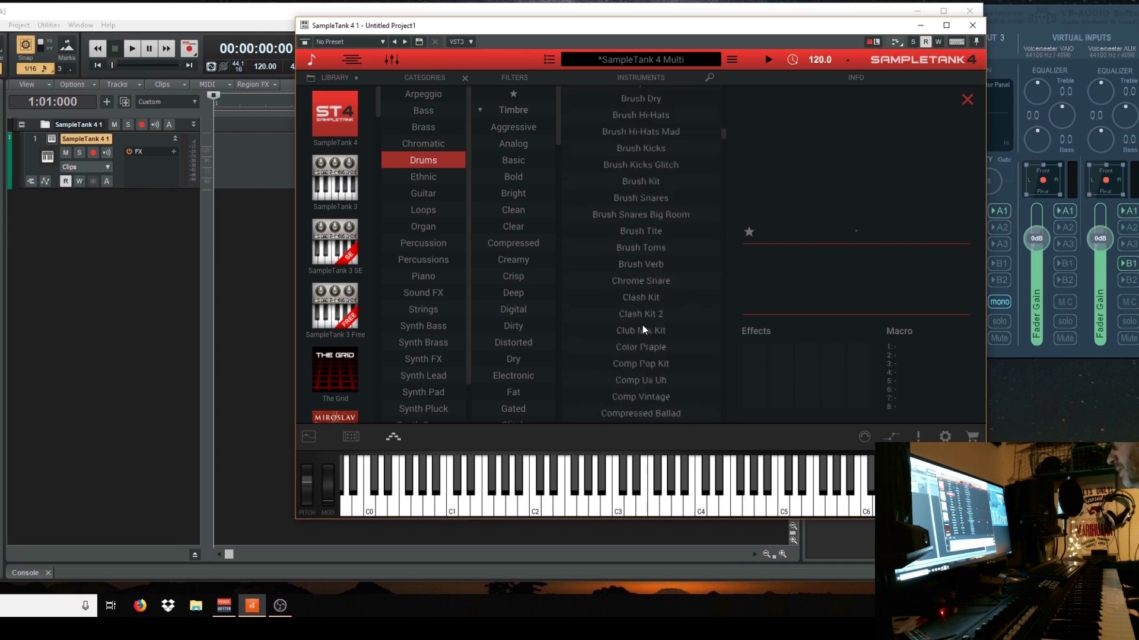
scroll(644, 330, down, 3)
scroll(644, 329, up, 12)
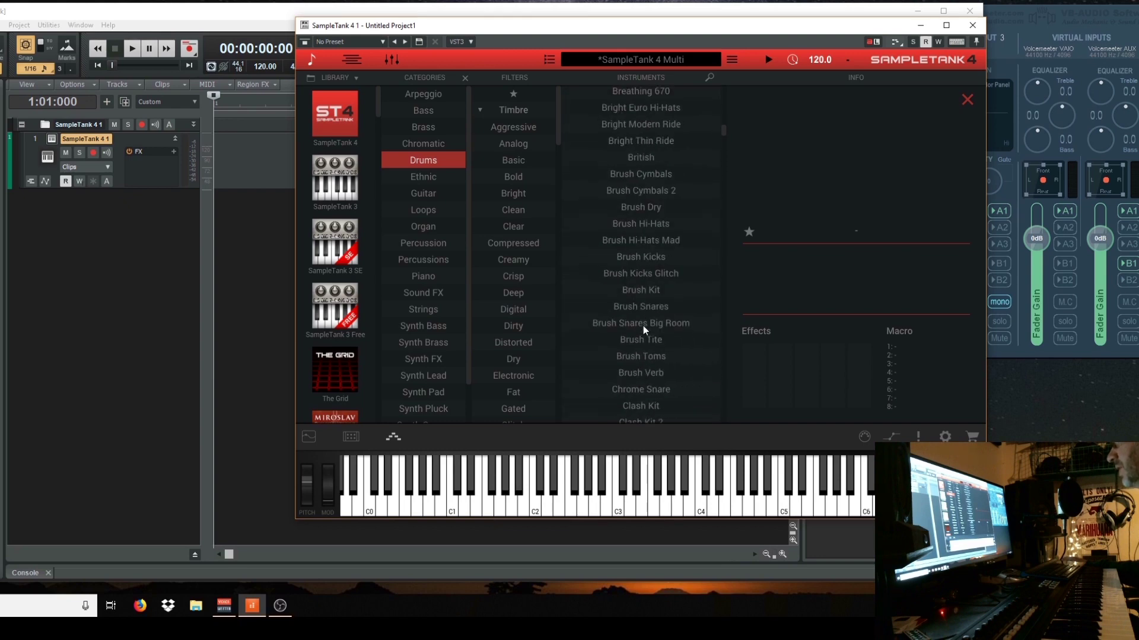
scroll(640, 281, up, 3)
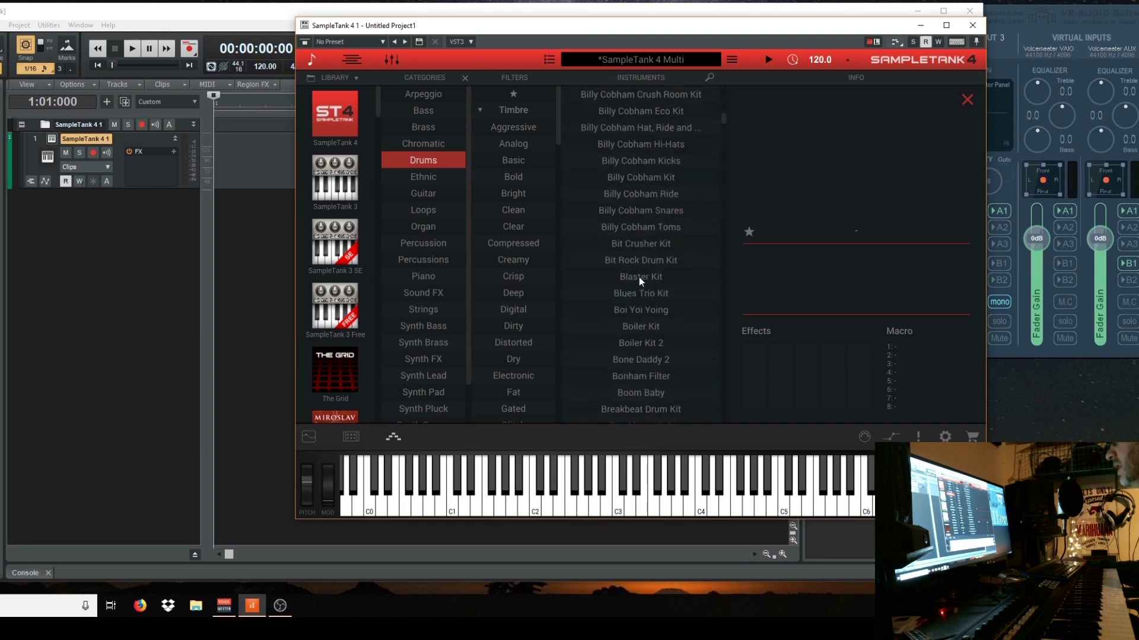
scroll(652, 329, up, 1)
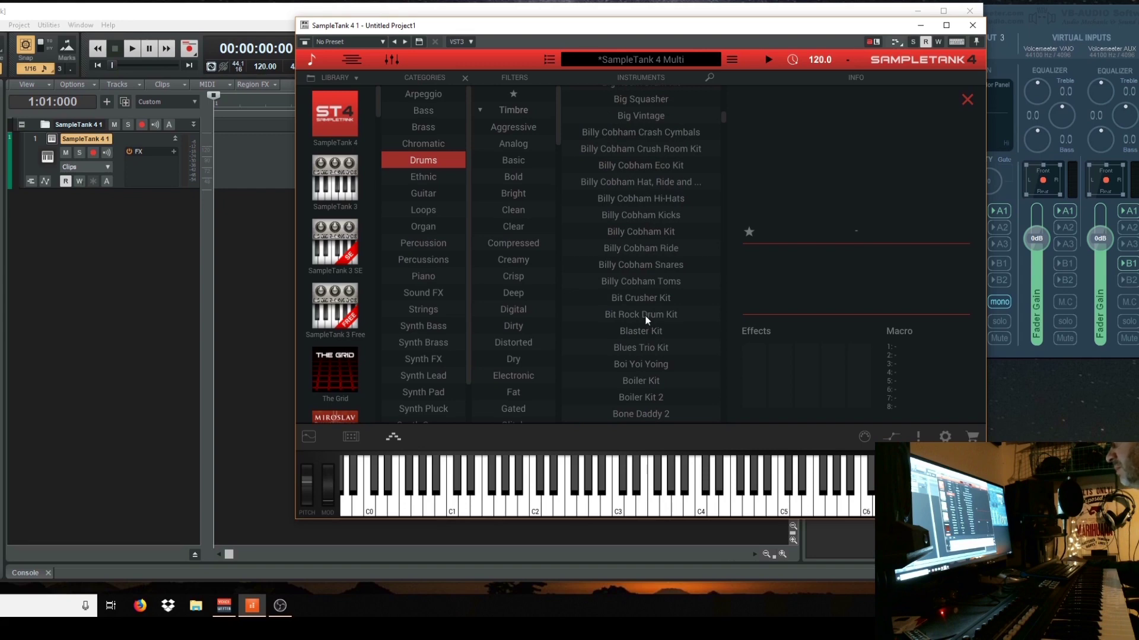
scroll(646, 318, up, 3)
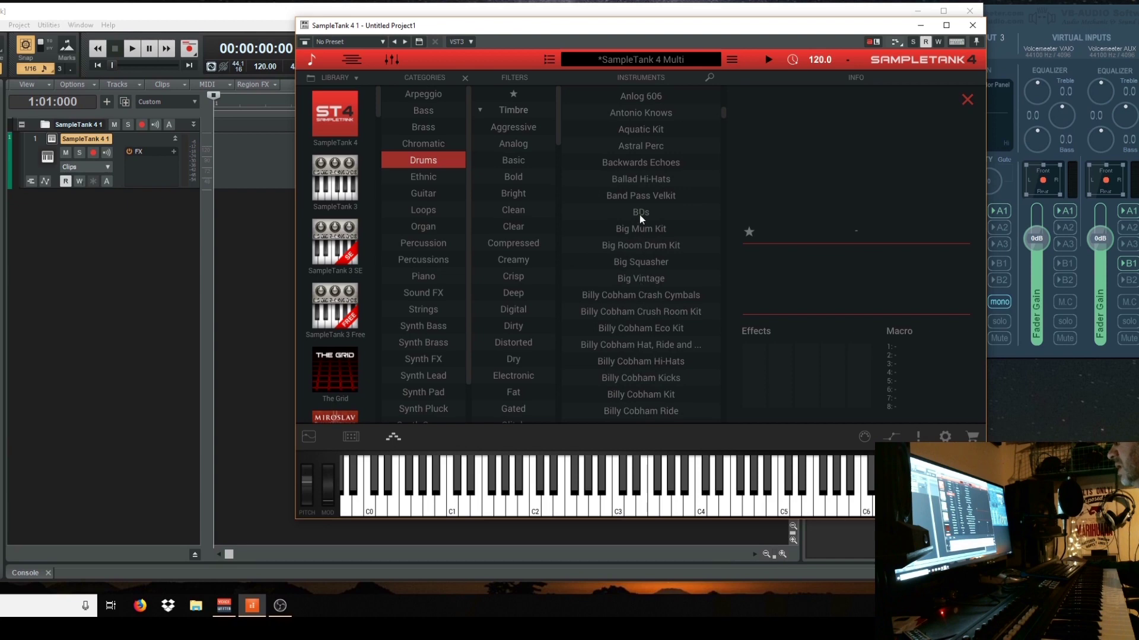
click(640, 279)
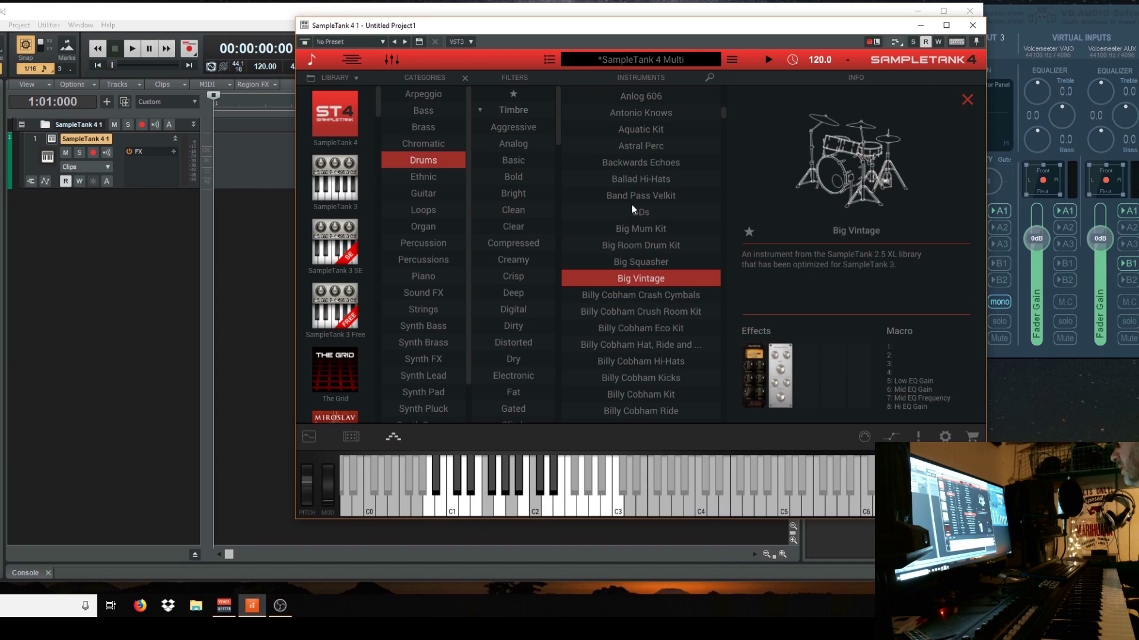
- Browse further through the drum instruments and load Acoustic Pop Kit into part 1
scroll(639, 283, down, 4)
scroll(639, 283, down, 10)
scroll(636, 331, down, 10)
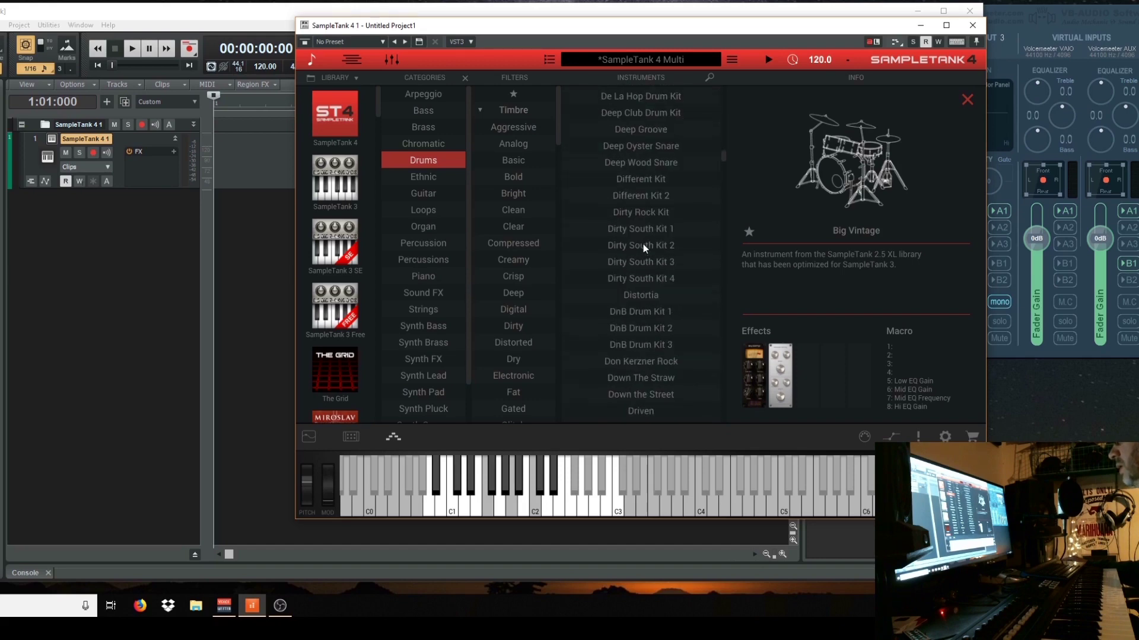
scroll(643, 243, down, 3)
scroll(641, 244, down, 4)
scroll(642, 262, down, 5)
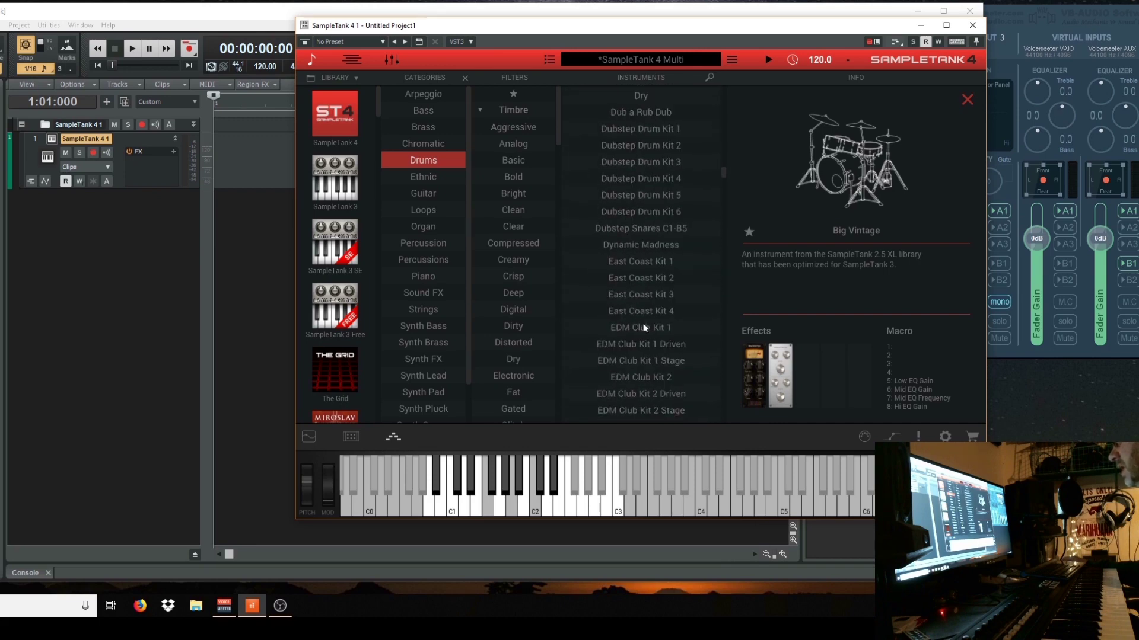
scroll(642, 314, up, 10)
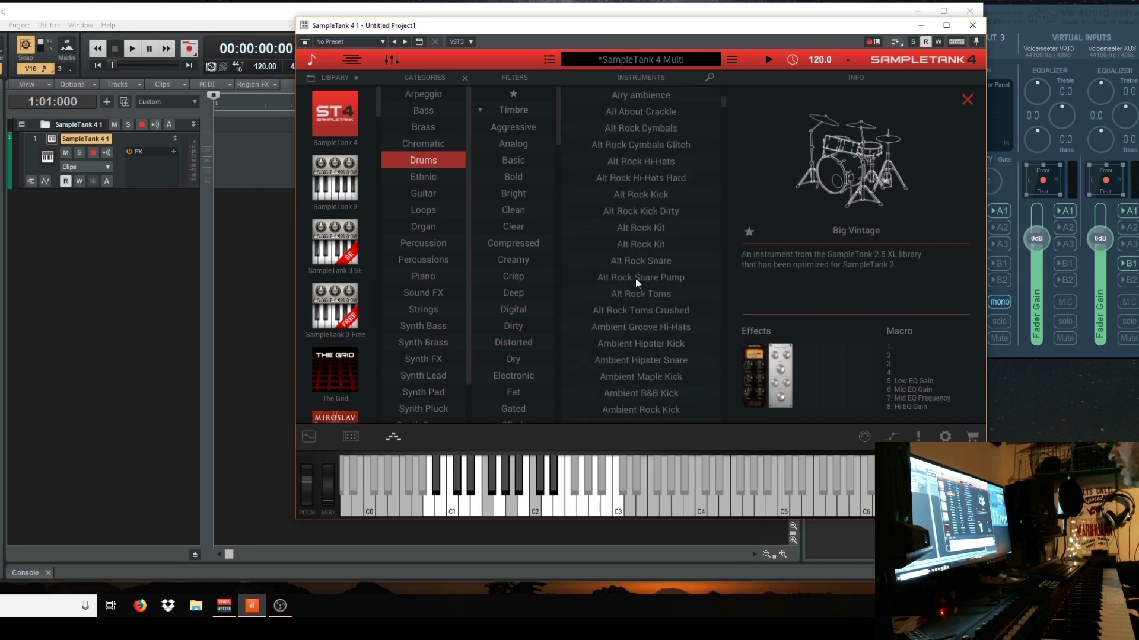
scroll(631, 261, up, 3)
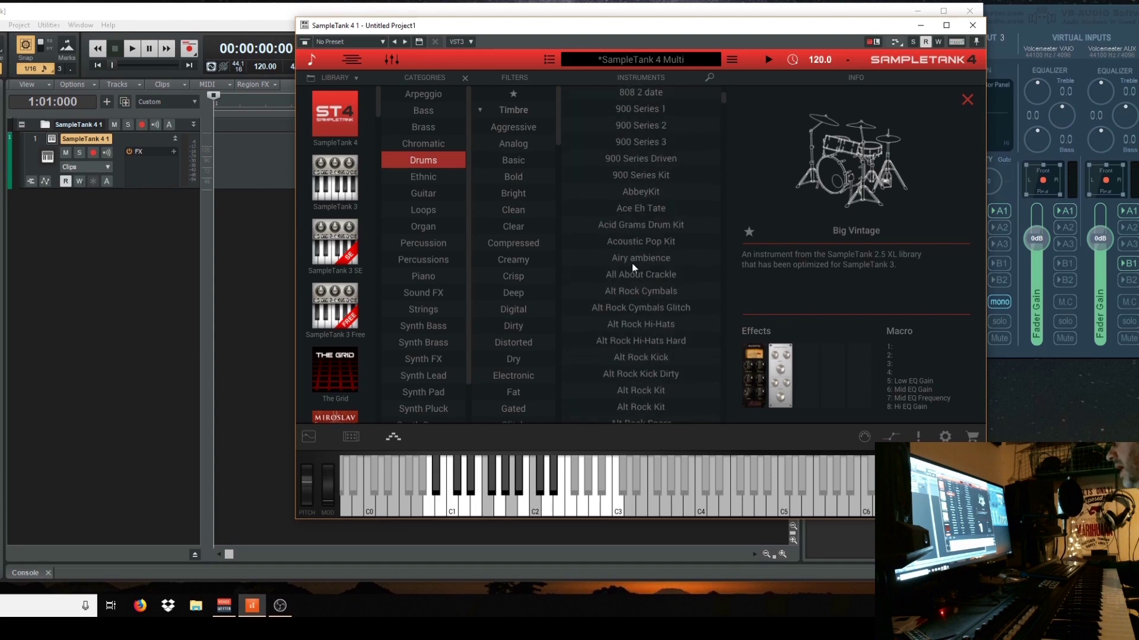
click(638, 243)
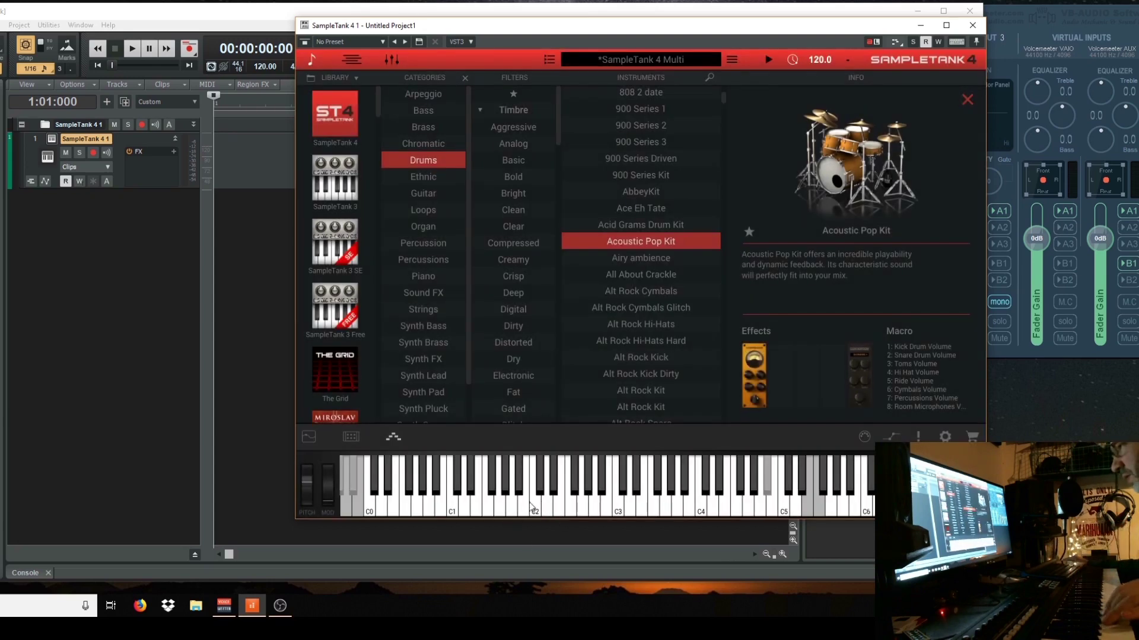
- Audition the loaded kit on SampleTank's C2 key and turn on input echo for the SampleTank 4 track
click(531, 507)
click(532, 507)
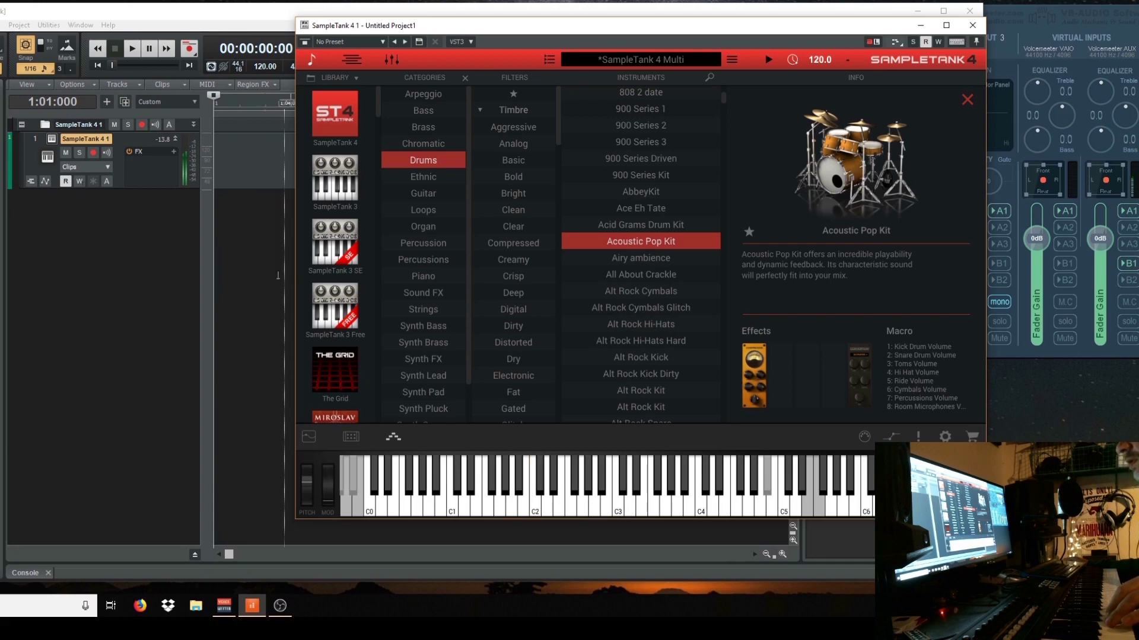
click(107, 152)
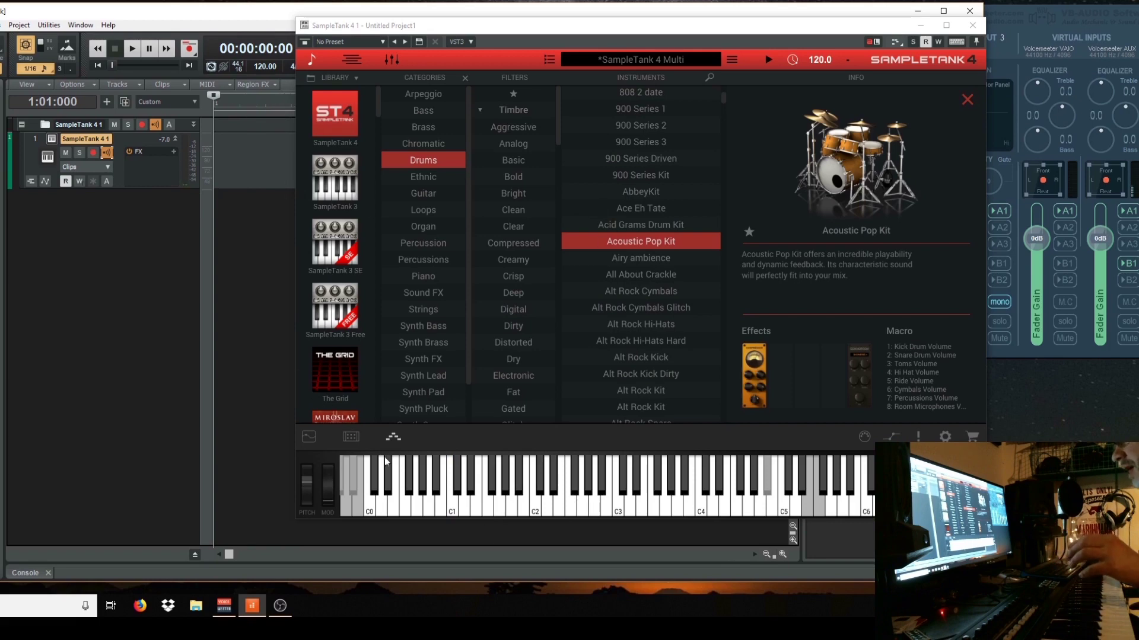
- Return to part 1's Phraser, play the kit's C1 key several times and look through the pattern key slots
click(391, 439)
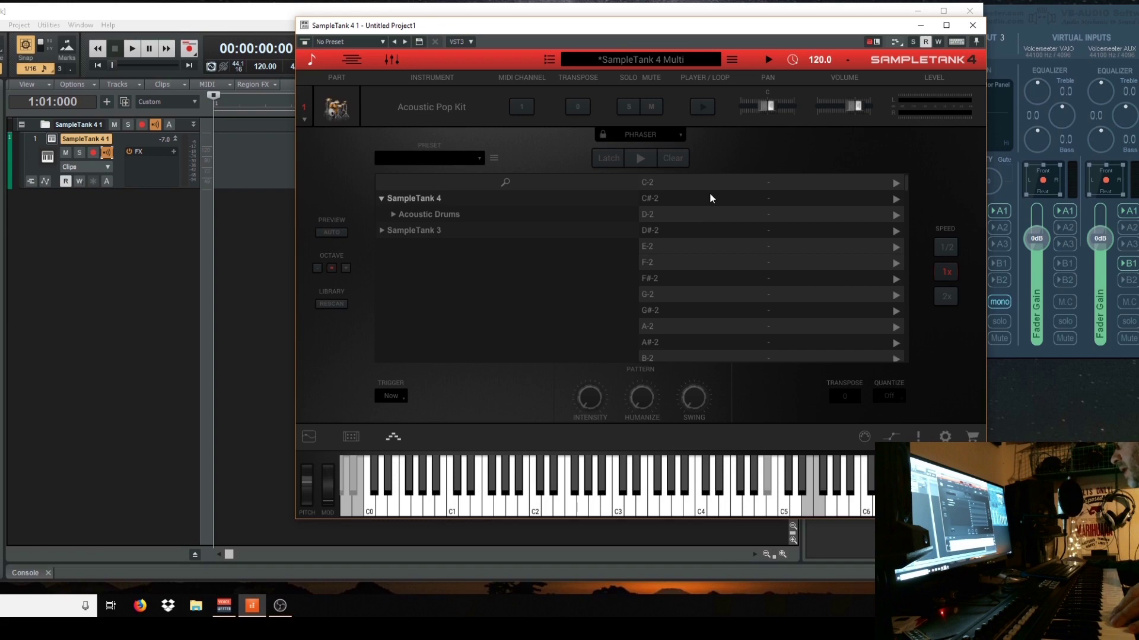
click(454, 509)
click(452, 509)
click(453, 509)
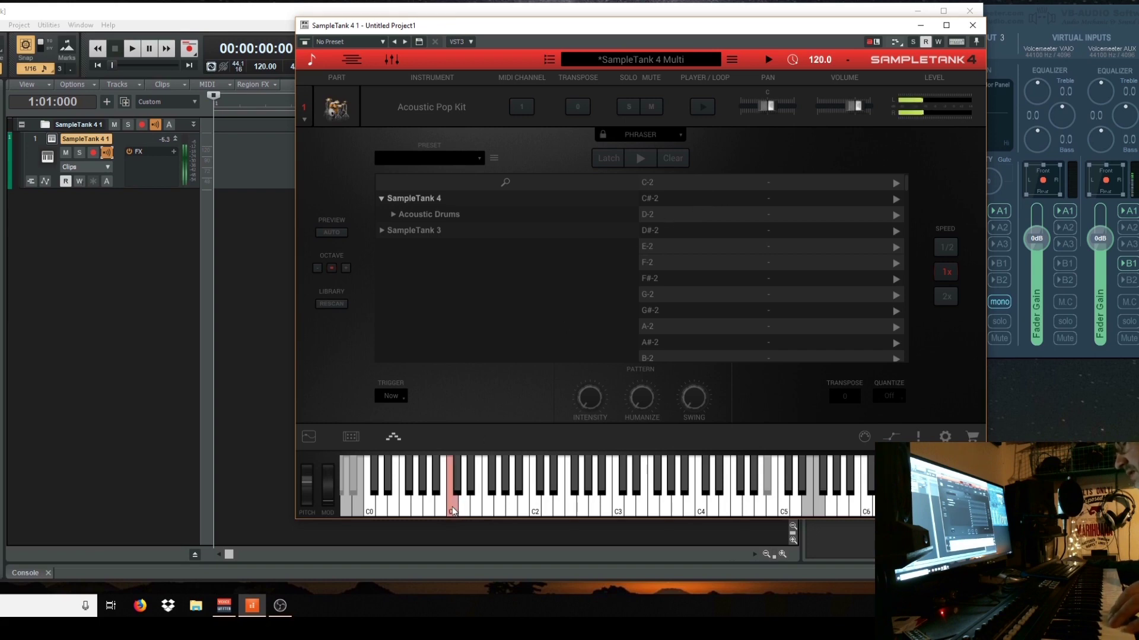
scroll(676, 281, down, 5)
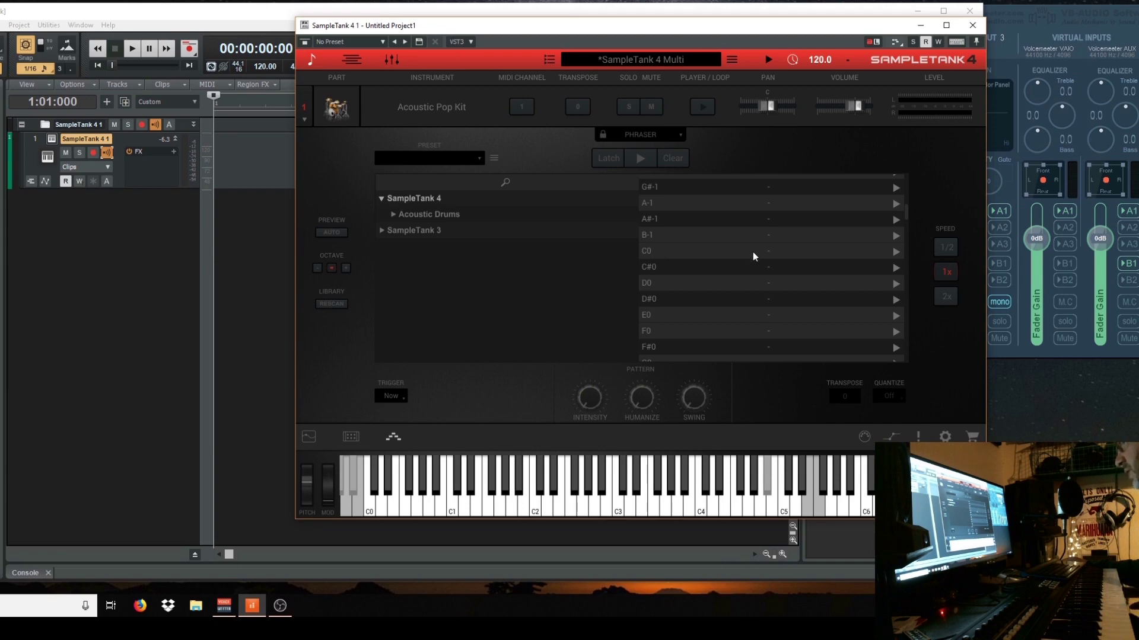
- Preview Rock 4 Verse1 96bpm from SampleTank 4's Acoustic Drums Rock patterns, and switch Auto preview off again
click(392, 214)
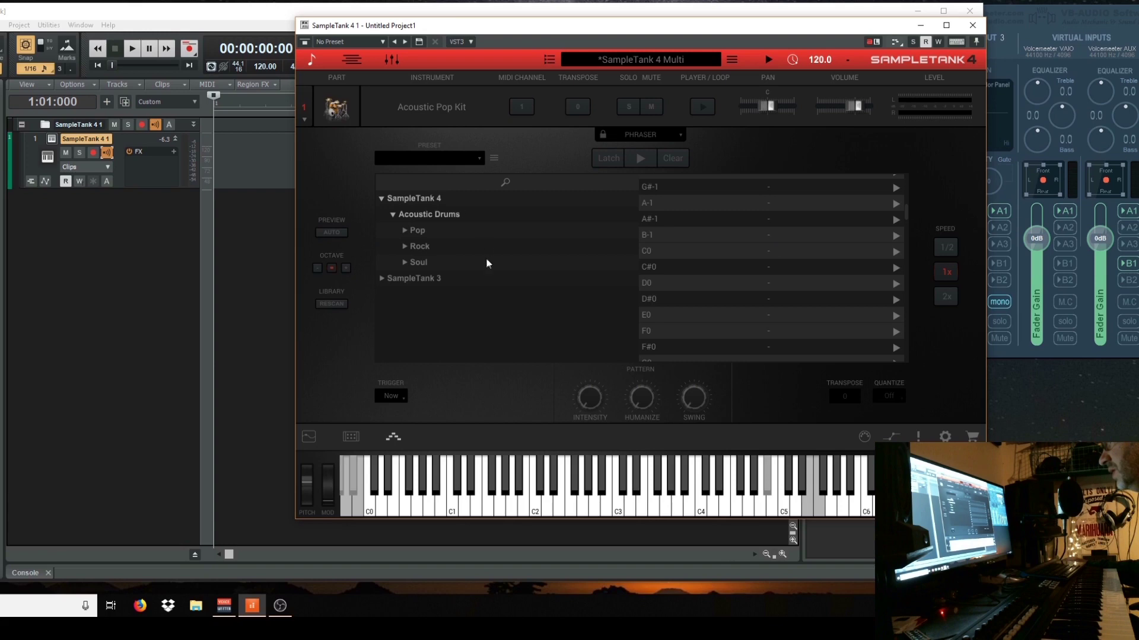
click(405, 247)
scroll(473, 290, down, 8)
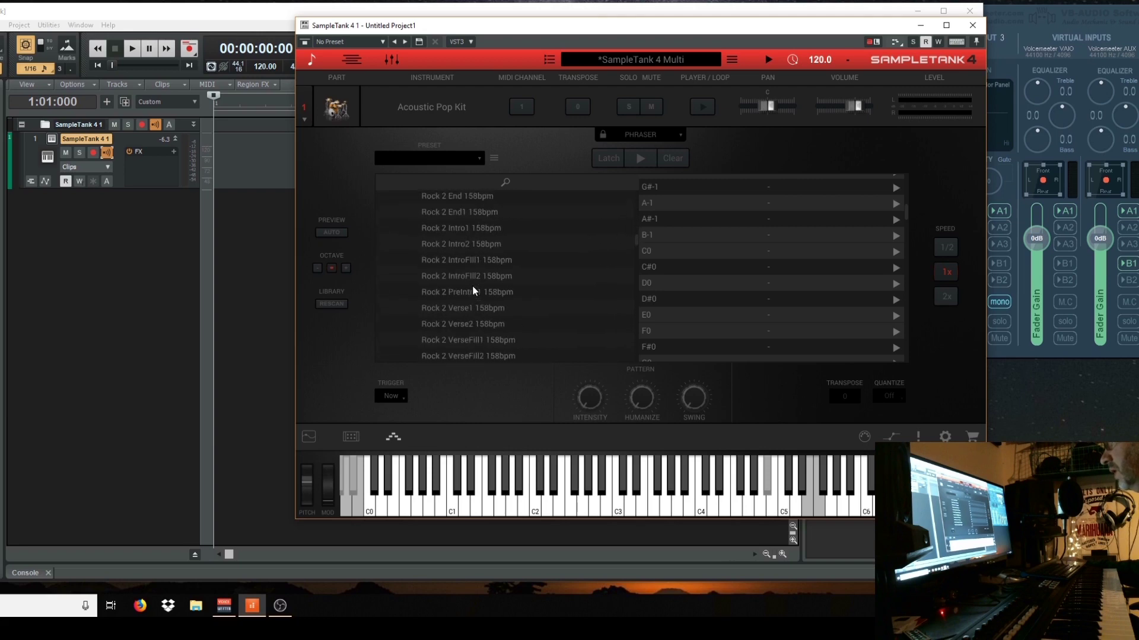
scroll(472, 288, down, 10)
scroll(478, 304, up, 2)
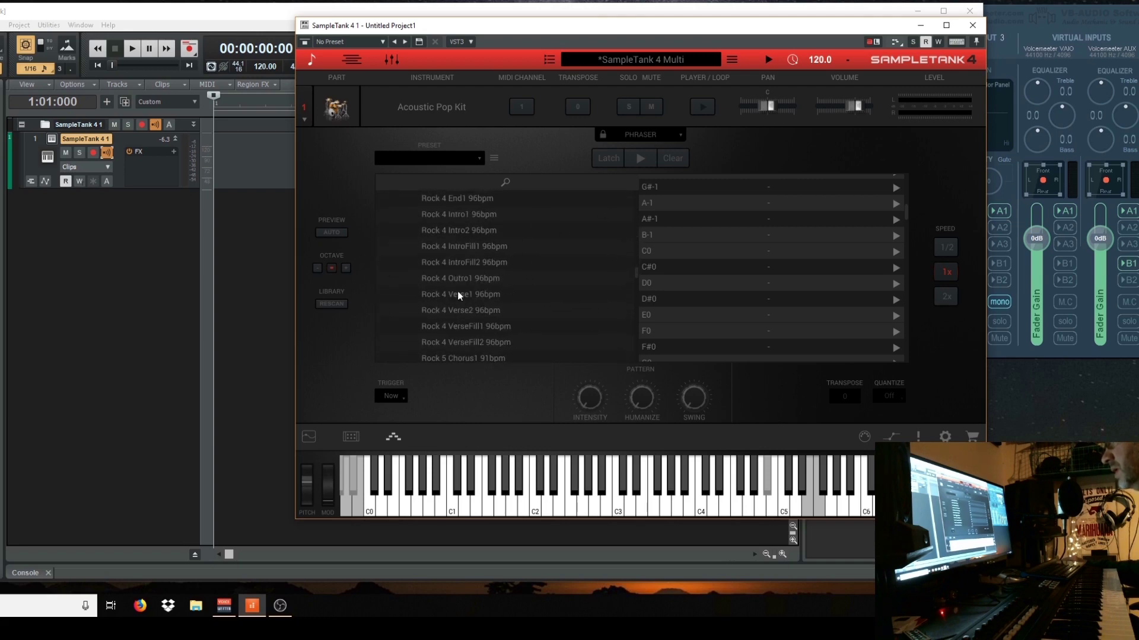
click(459, 296)
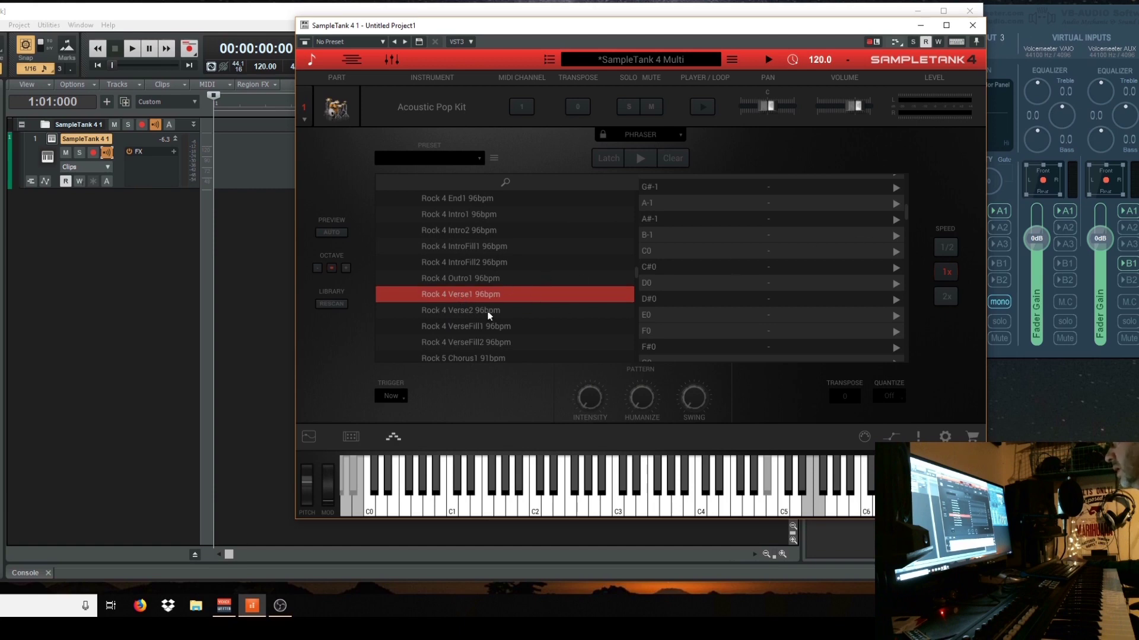
click(332, 232)
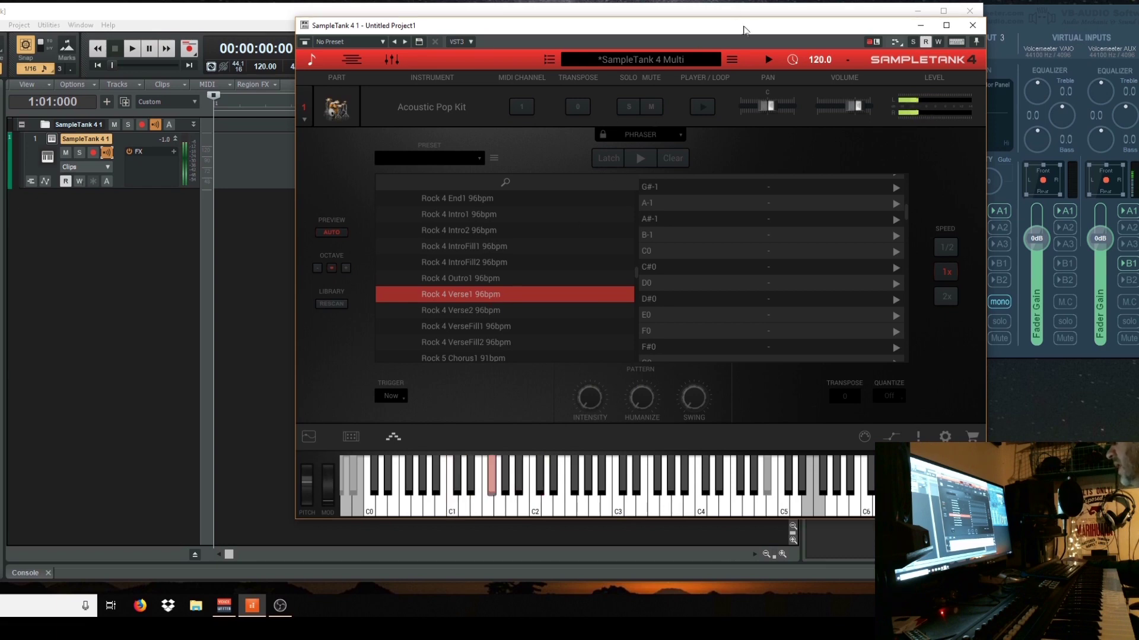
click(330, 233)
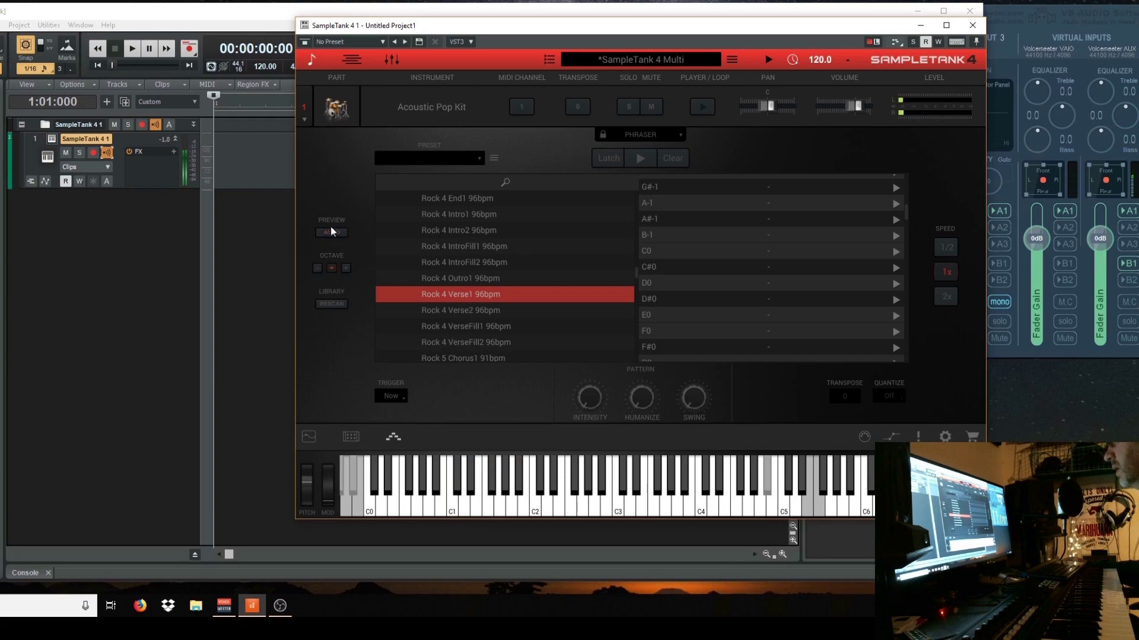
- Set the project tempo to 95 bpm, moving the instrument window clear of the transport and back up
drag(650, 26, 525, 125)
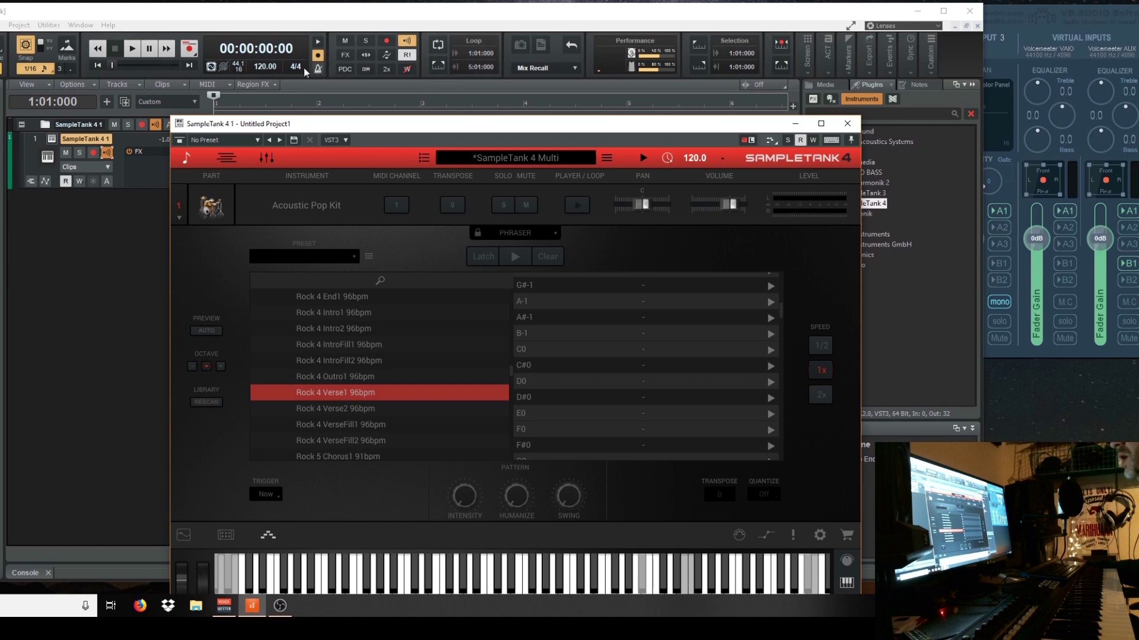
click(265, 66)
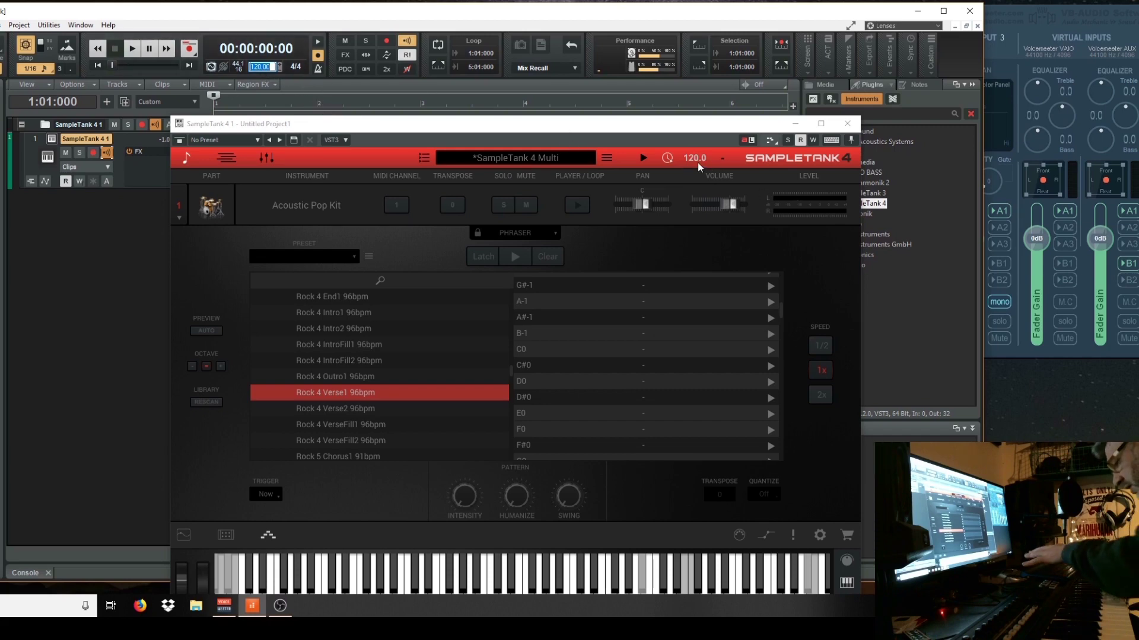
text(95)
key(Return)
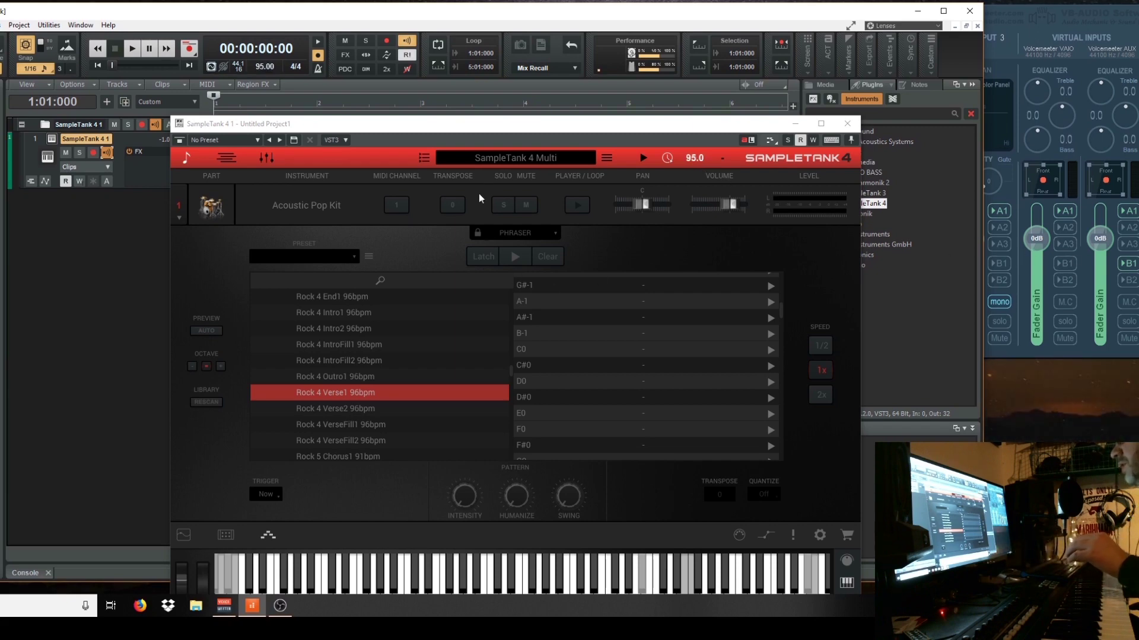
drag(346, 123, 367, 37)
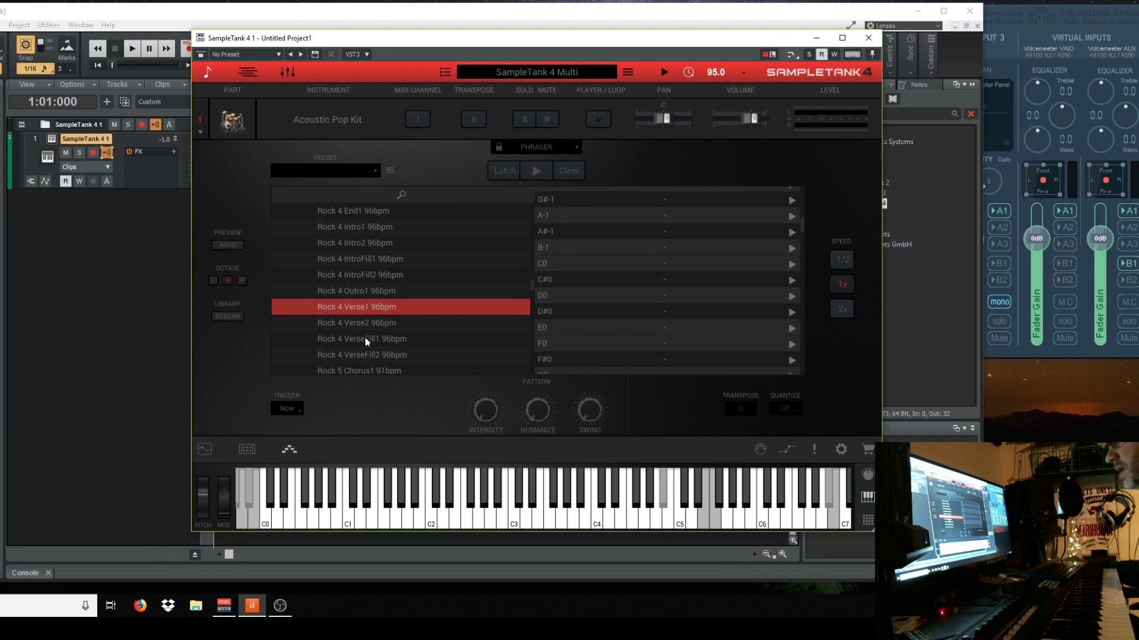
- Select the Rock 3 Verse2 121bpm pattern and turn on Auto preview to play it
scroll(366, 340, up, 3)
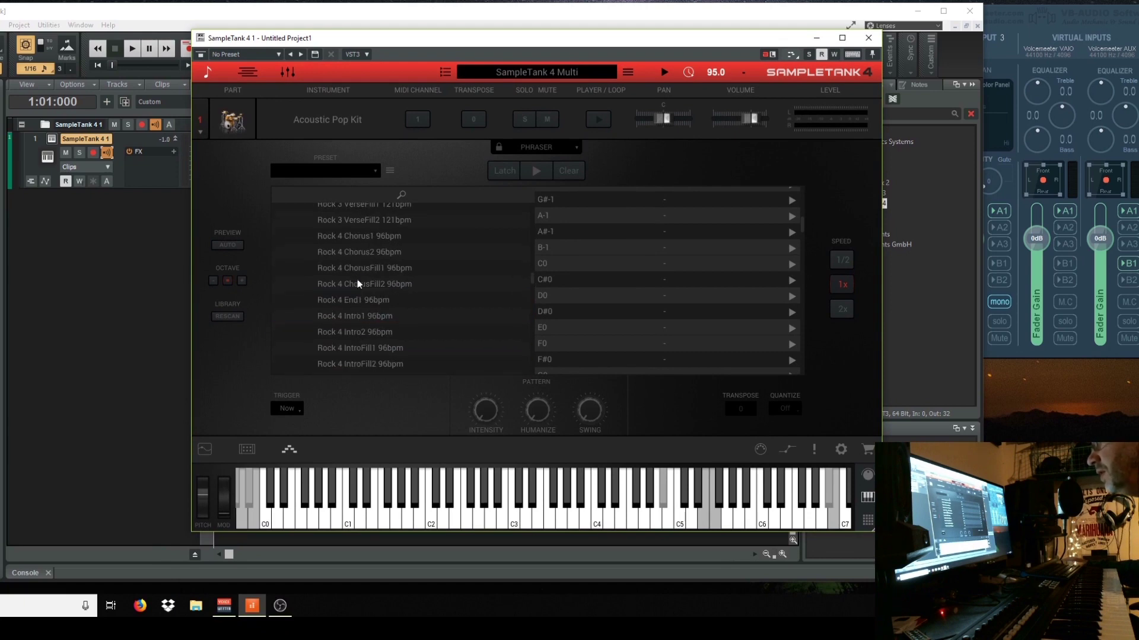
scroll(363, 231, up, 1)
click(362, 223)
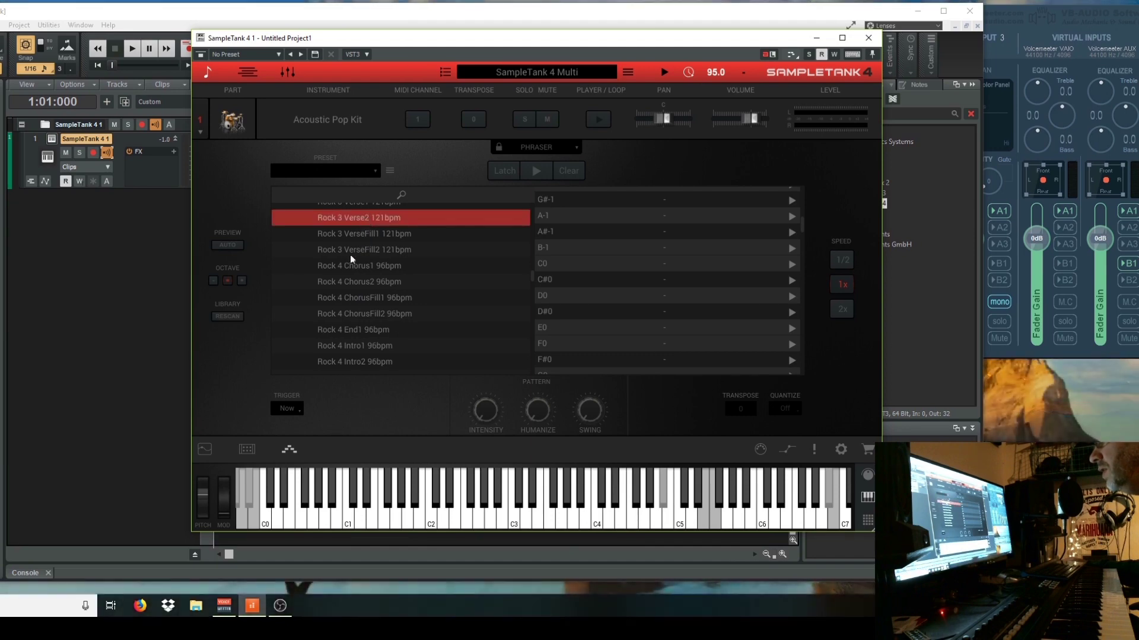
click(221, 246)
scroll(363, 307, up, 3)
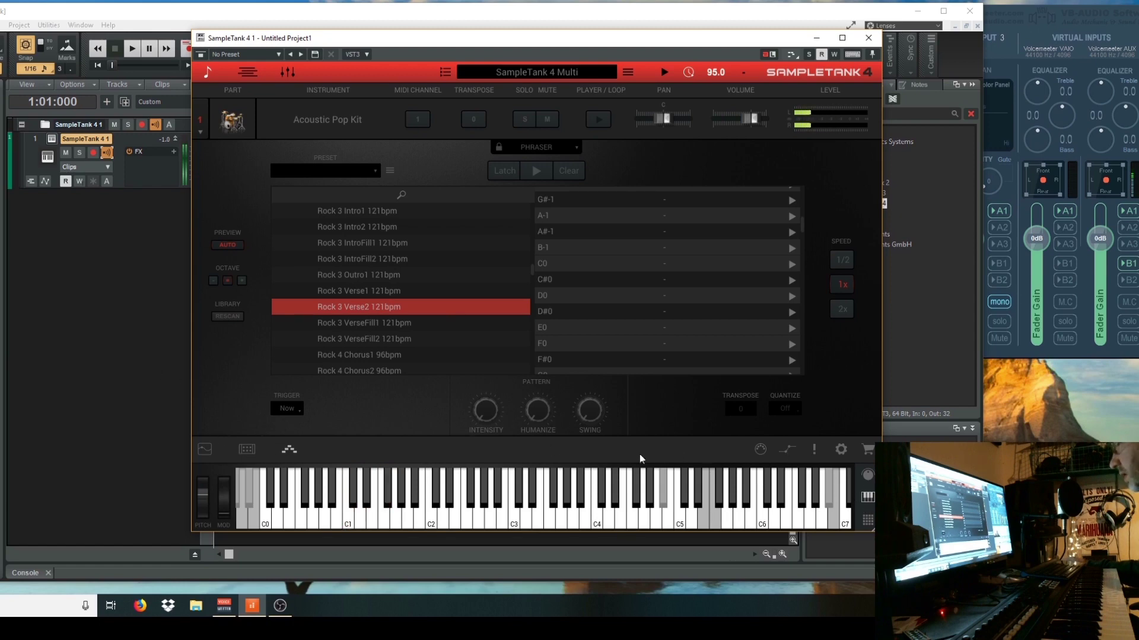
- Show the kit's macro controls, turn the Kick volume all the way down and lower the Snare to about 74
click(867, 476)
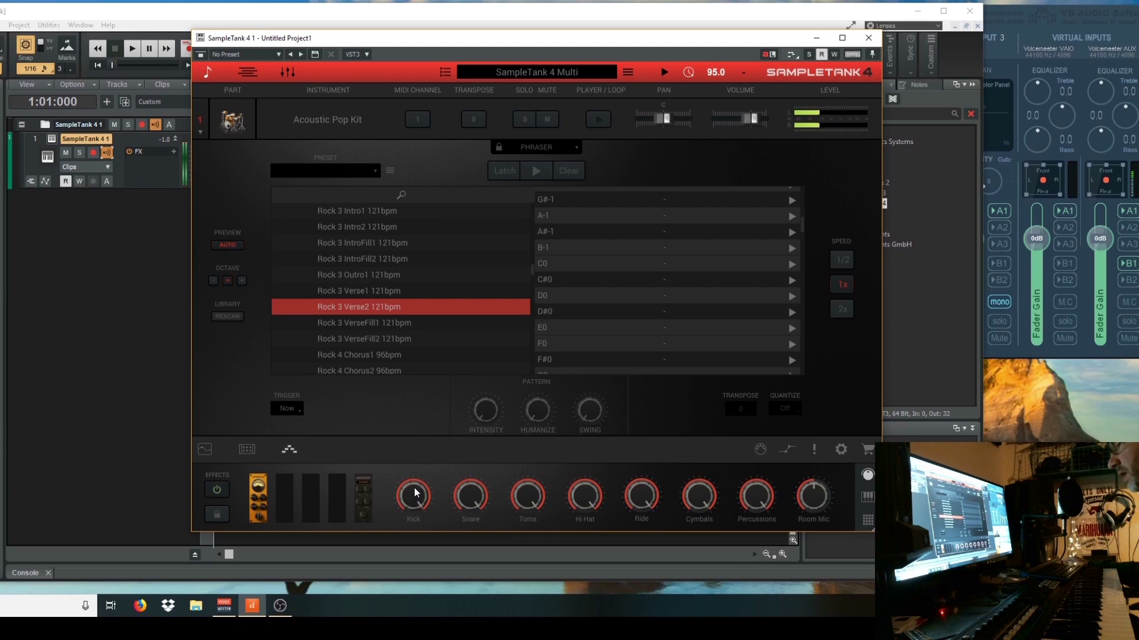
drag(415, 493, 421, 544)
drag(469, 495, 469, 529)
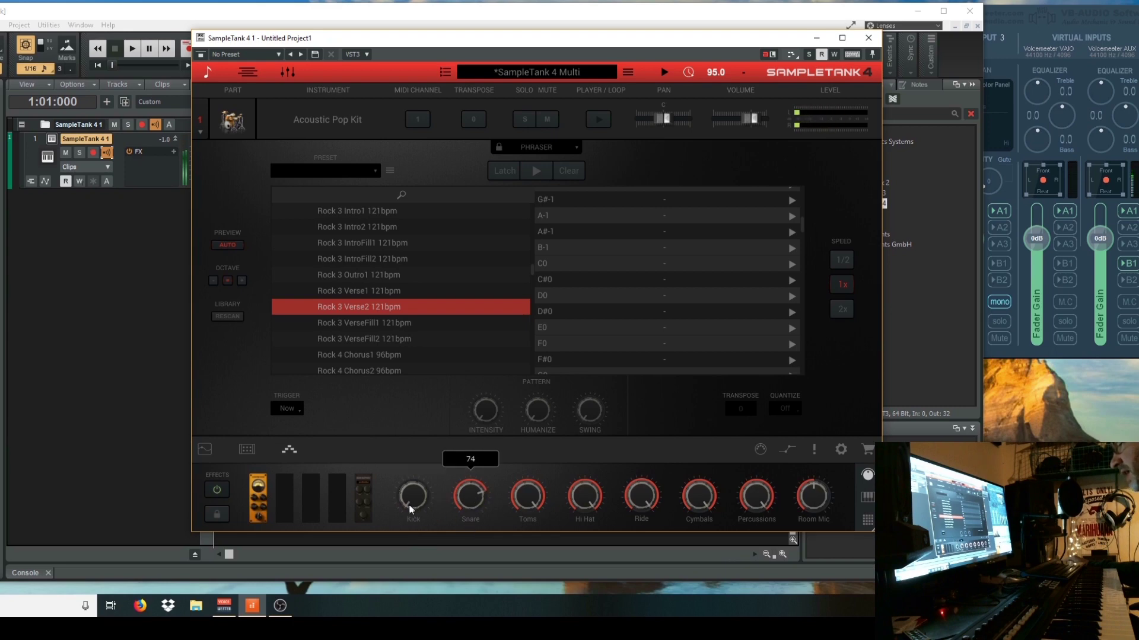
- Raise the kit's Kick volume to 91 and lower the Snare volume to 70
drag(407, 504, 419, 452)
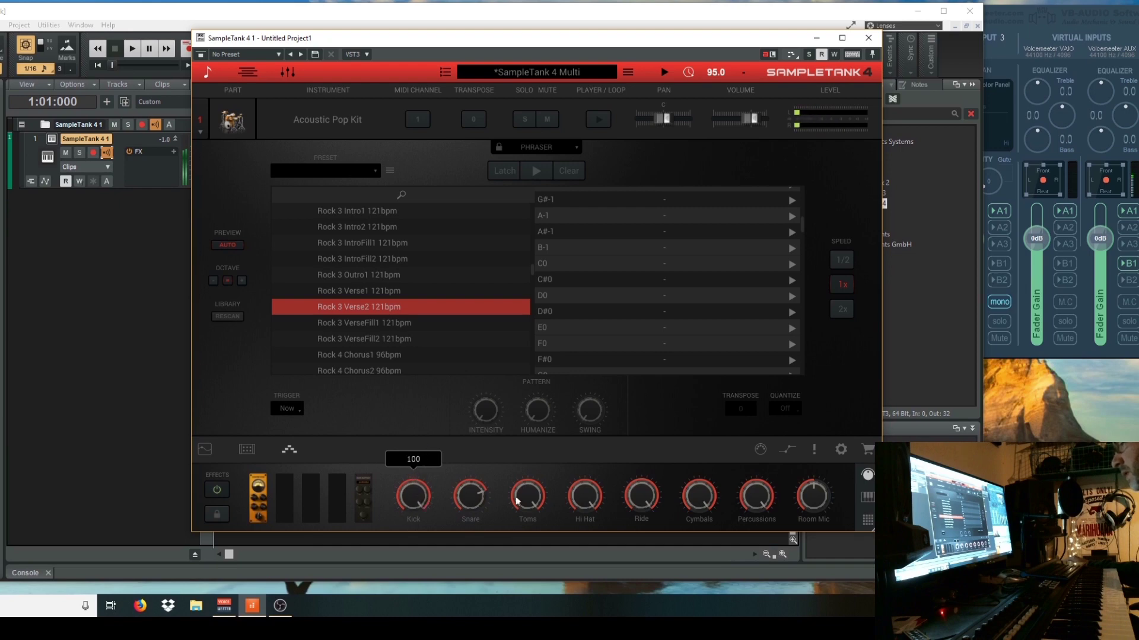
drag(417, 499, 417, 504)
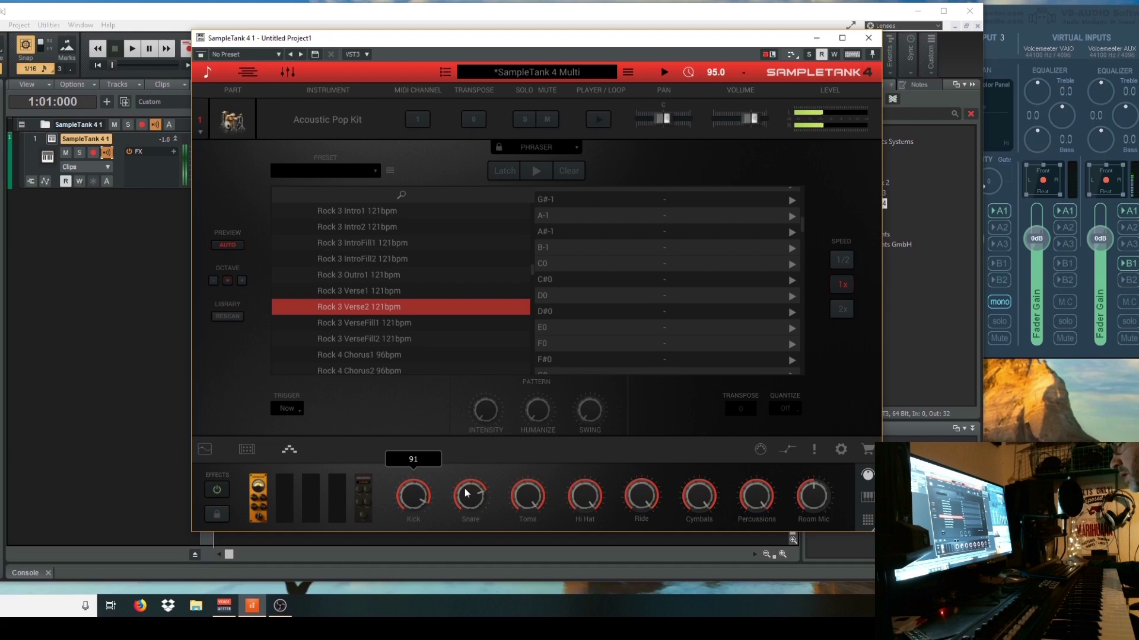
drag(468, 496, 519, 490)
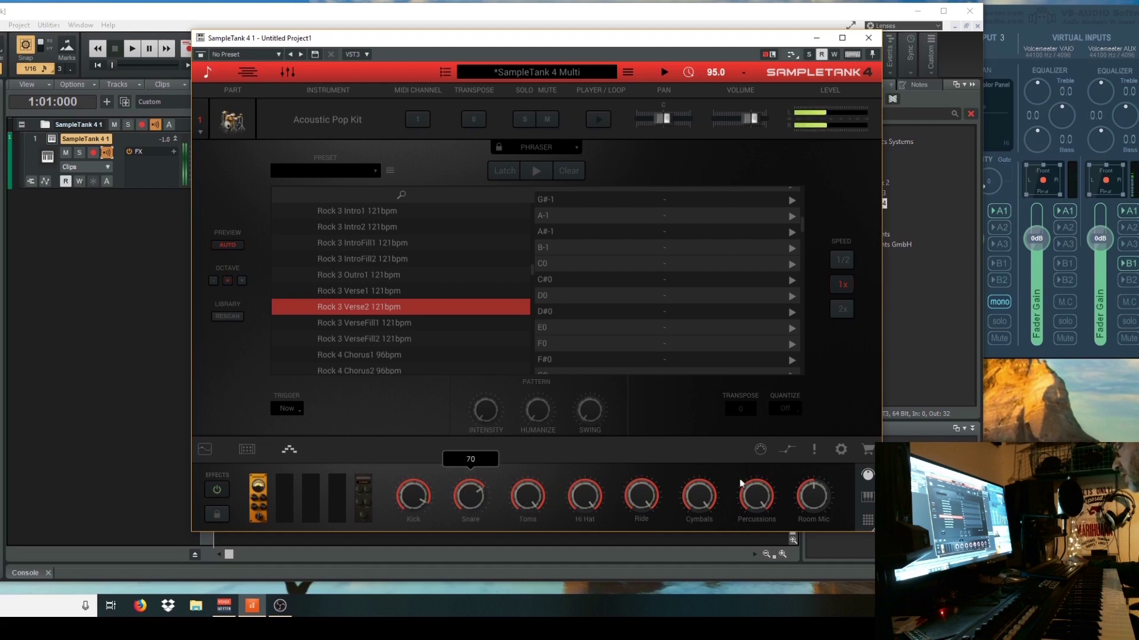
- Lower the kit's Room Mic level to 20 and switch Auto preview off
mouse_move(813, 503)
mouse_down()
mouse_move(805, 479)
mouse_move(806, 507)
mouse_up()
double_click(807, 506)
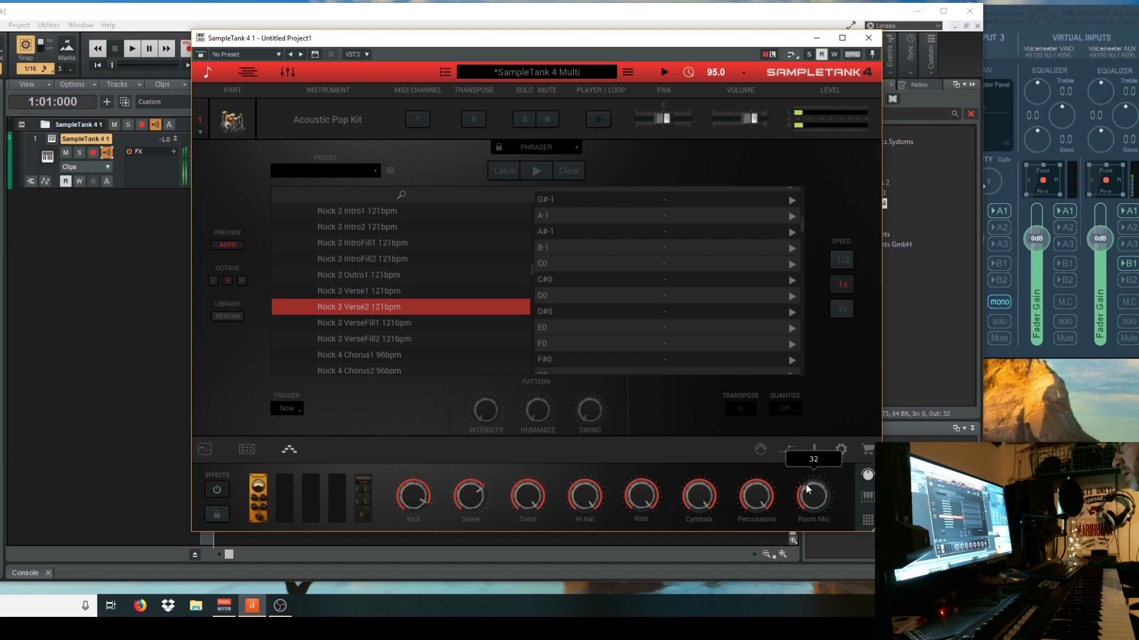
drag(809, 489, 807, 509)
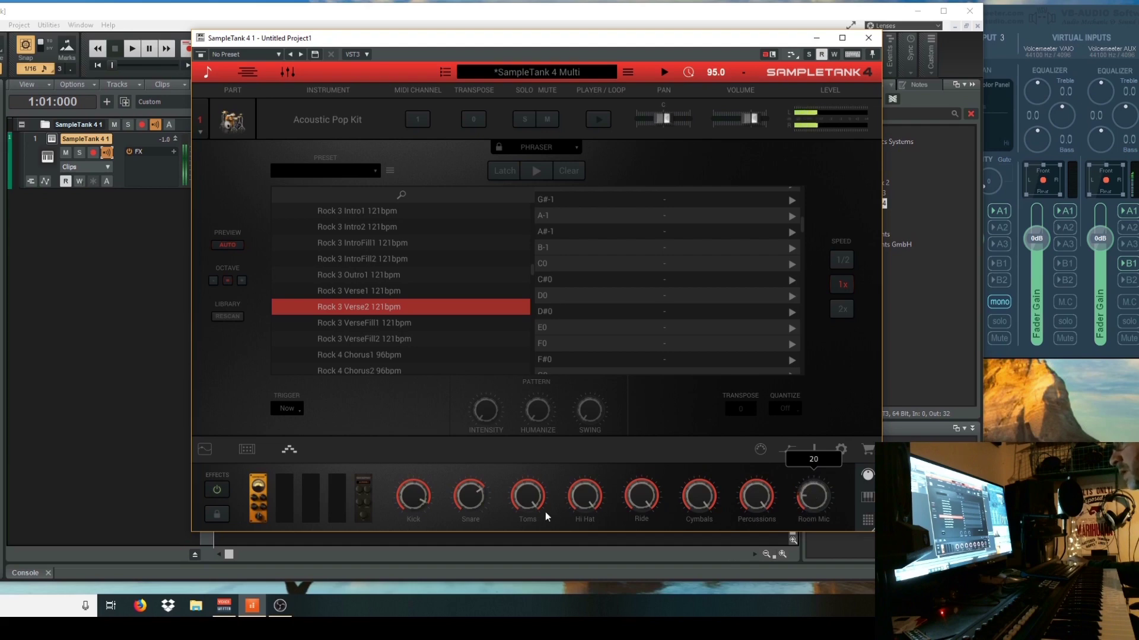
click(219, 243)
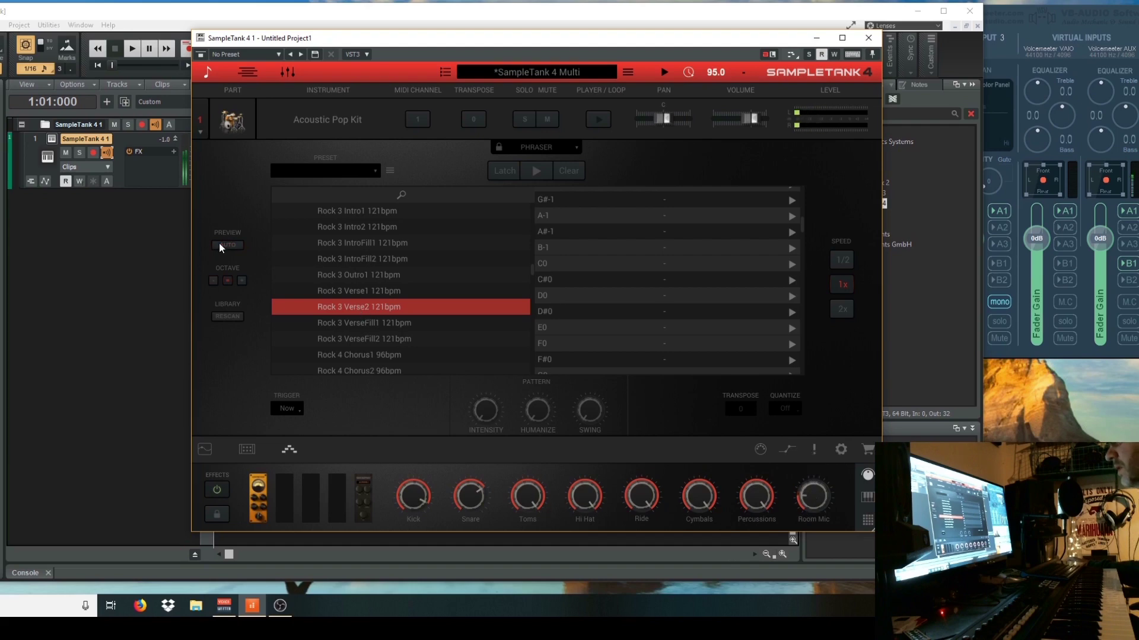
- Select the Rock 1 Verse1 96bpm pattern and turn on Auto preview to play it
scroll(386, 287, up, 6)
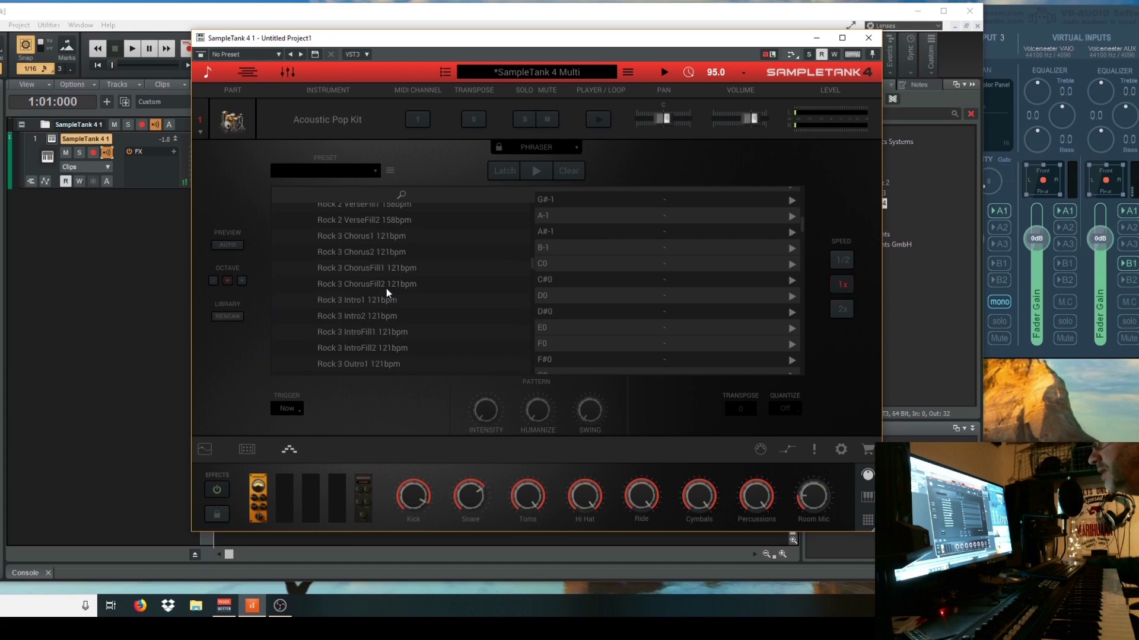
scroll(374, 314, up, 4)
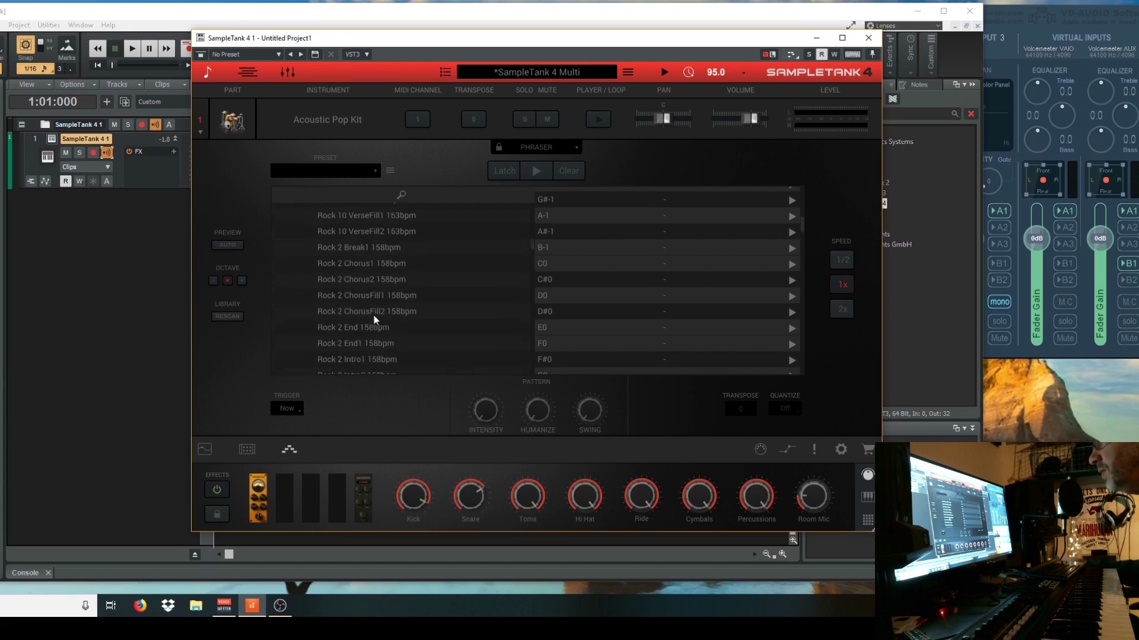
scroll(353, 237, up, 5)
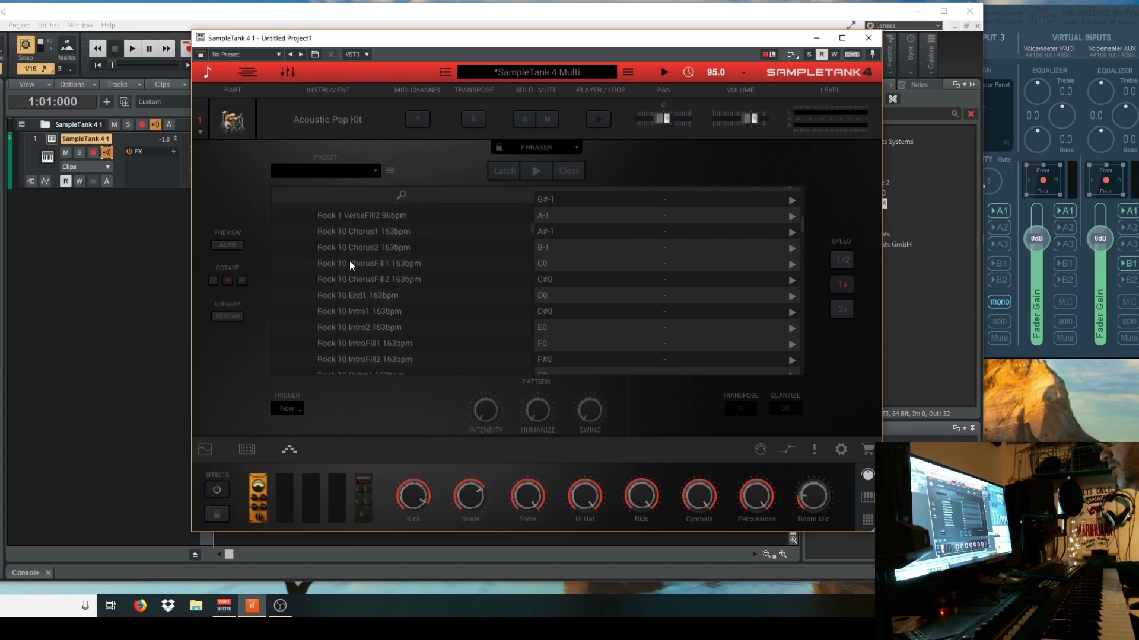
click(354, 246)
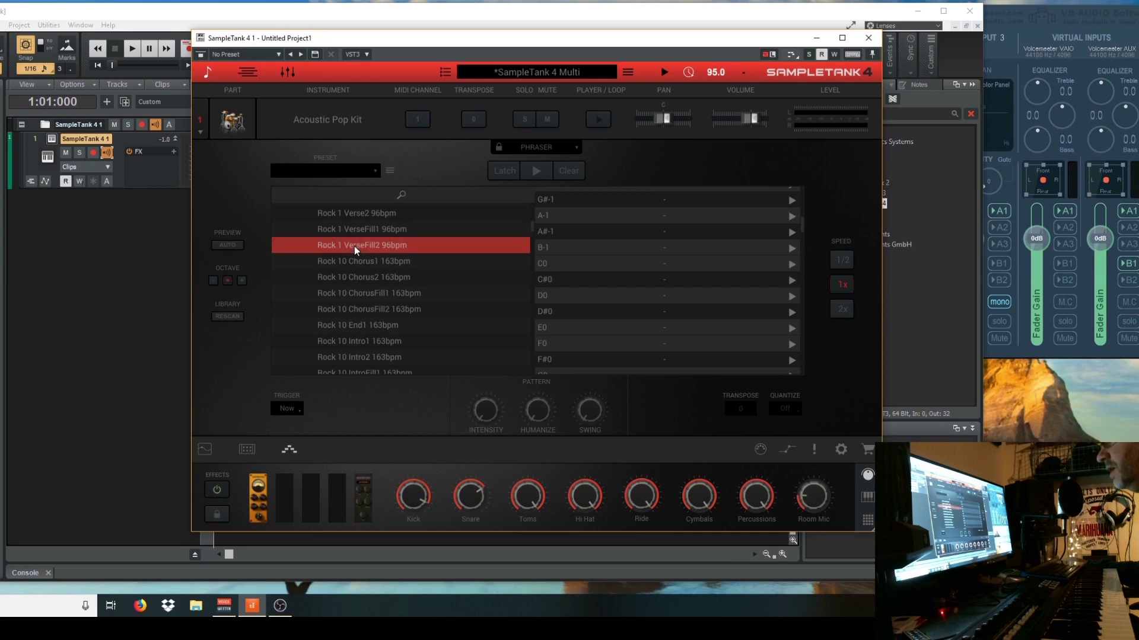
scroll(348, 236, up, 2)
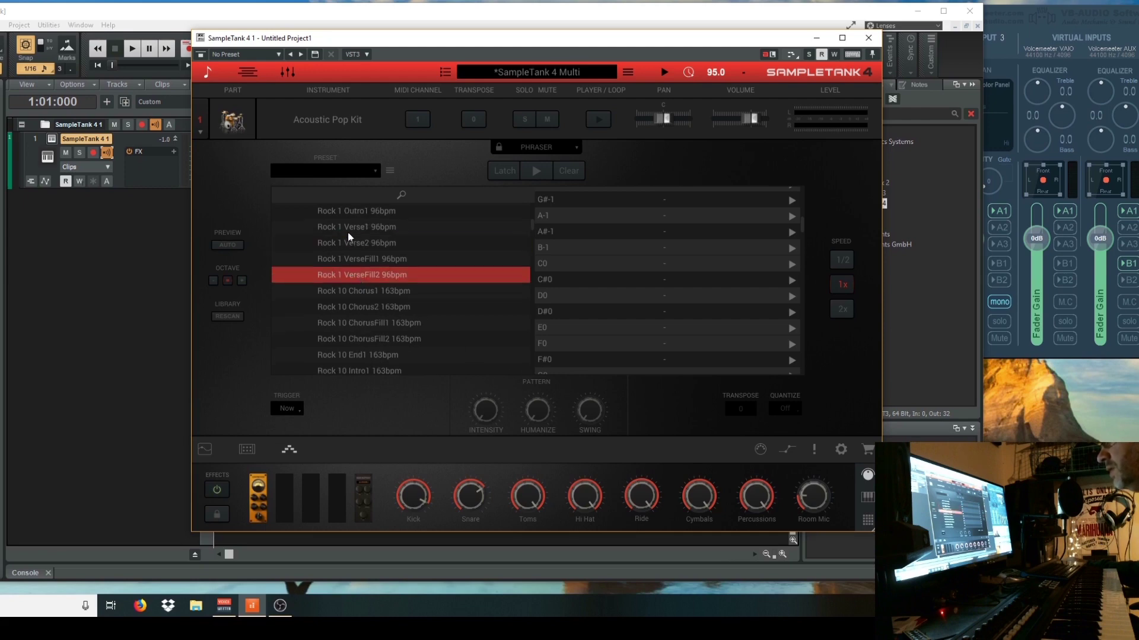
click(348, 227)
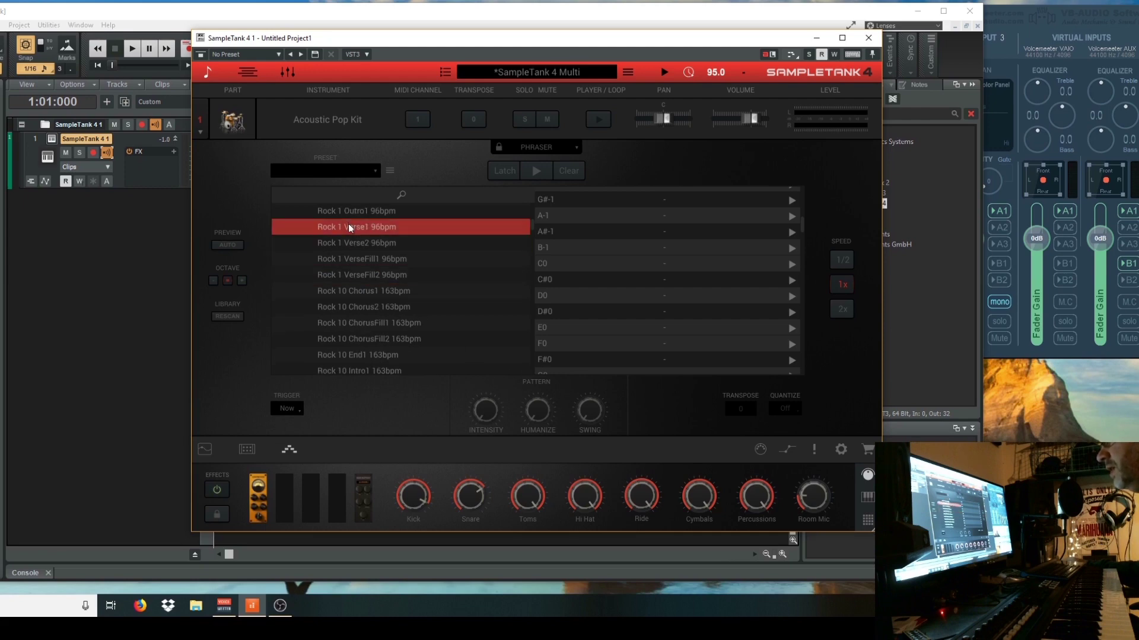
click(236, 244)
- Preview the Rock 1 IntroFill1 96bpm pattern, and switch Auto preview off again
scroll(380, 273, up, 4)
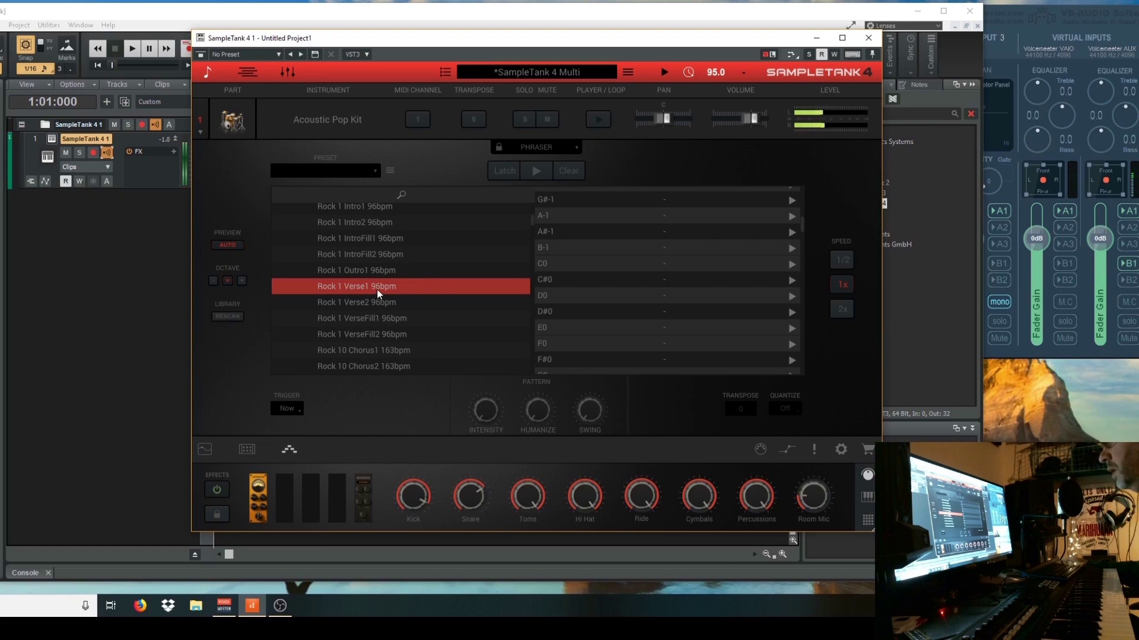
scroll(376, 261, up, 2)
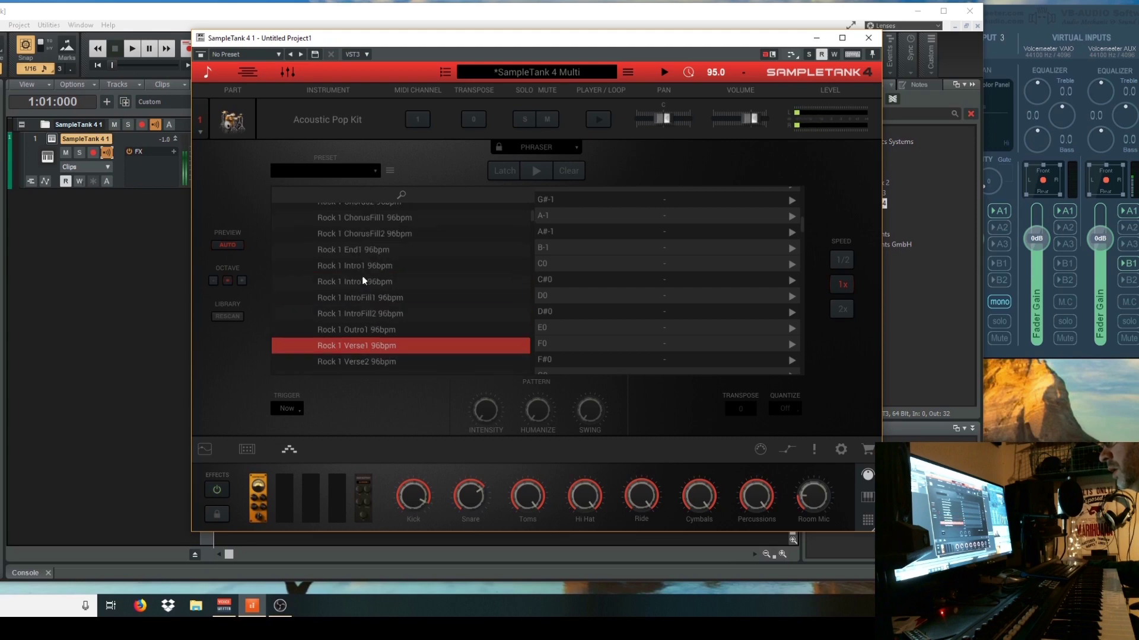
click(366, 298)
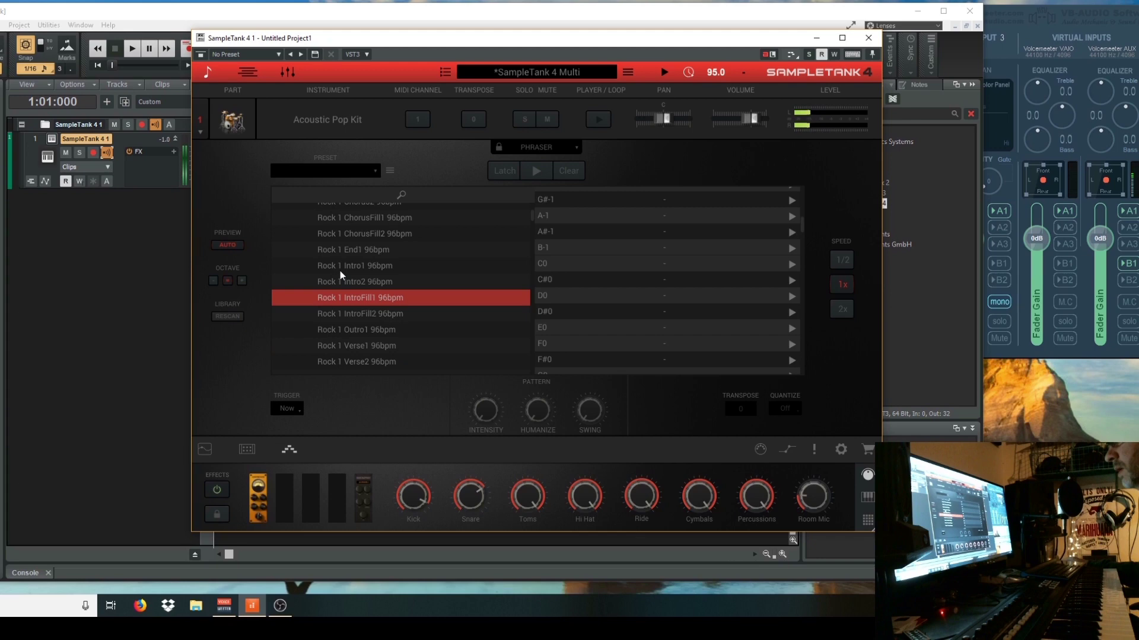
scroll(339, 270, up, 1)
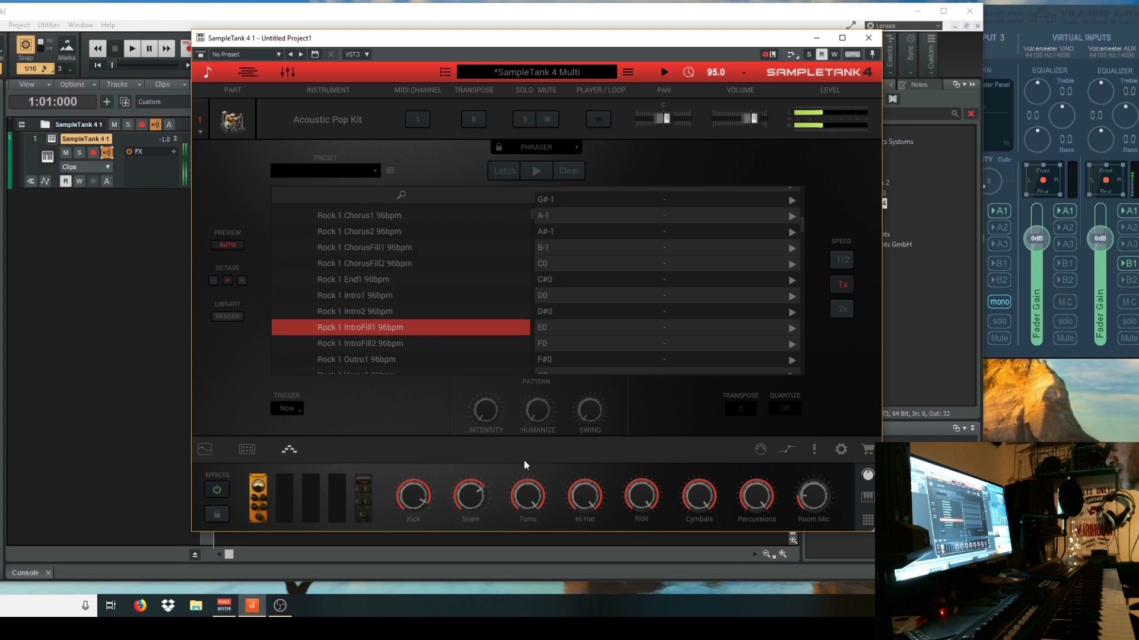
click(219, 242)
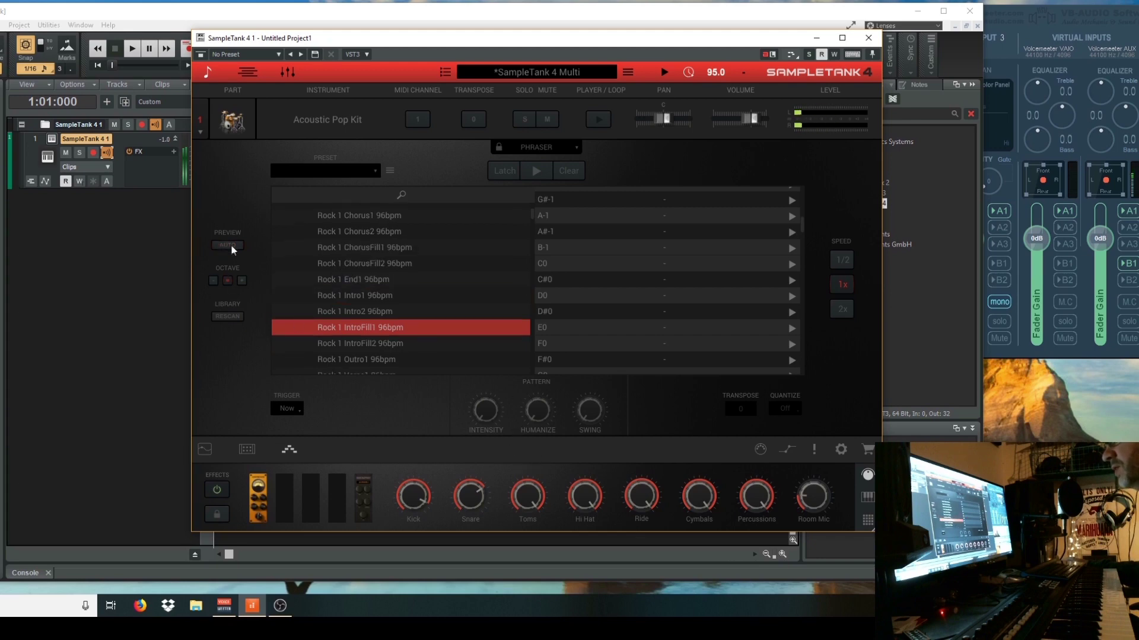
- Browse the Rock patterns, select Rock 6 Verse1 91bpm and turn on Auto preview to play it
scroll(365, 309, up, 2)
scroll(365, 309, down, 8)
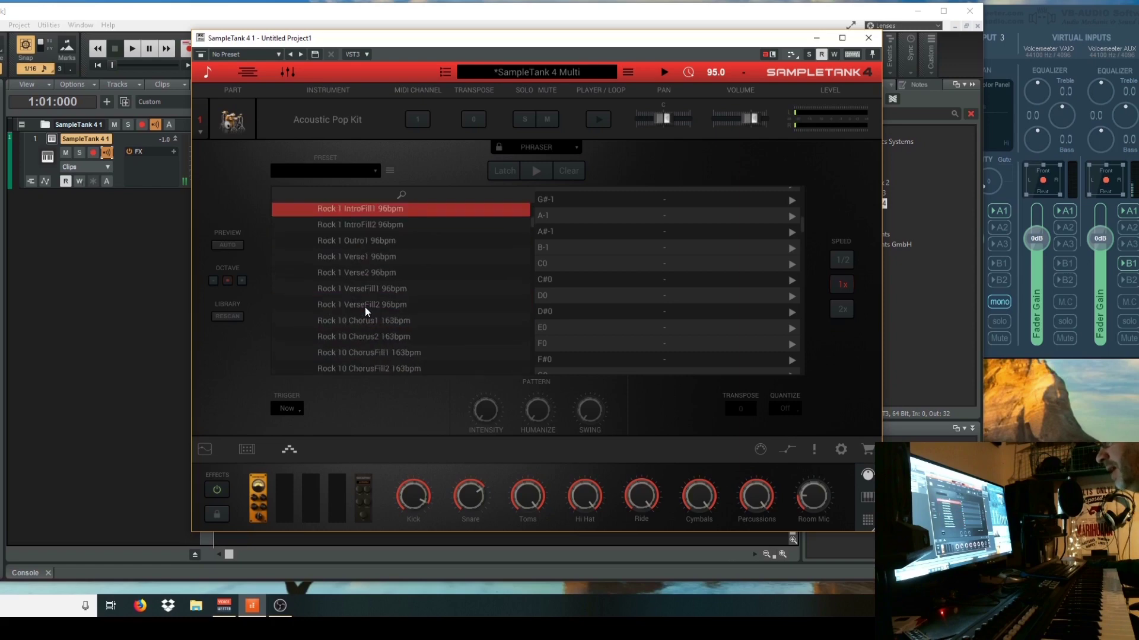
scroll(366, 309, down, 8)
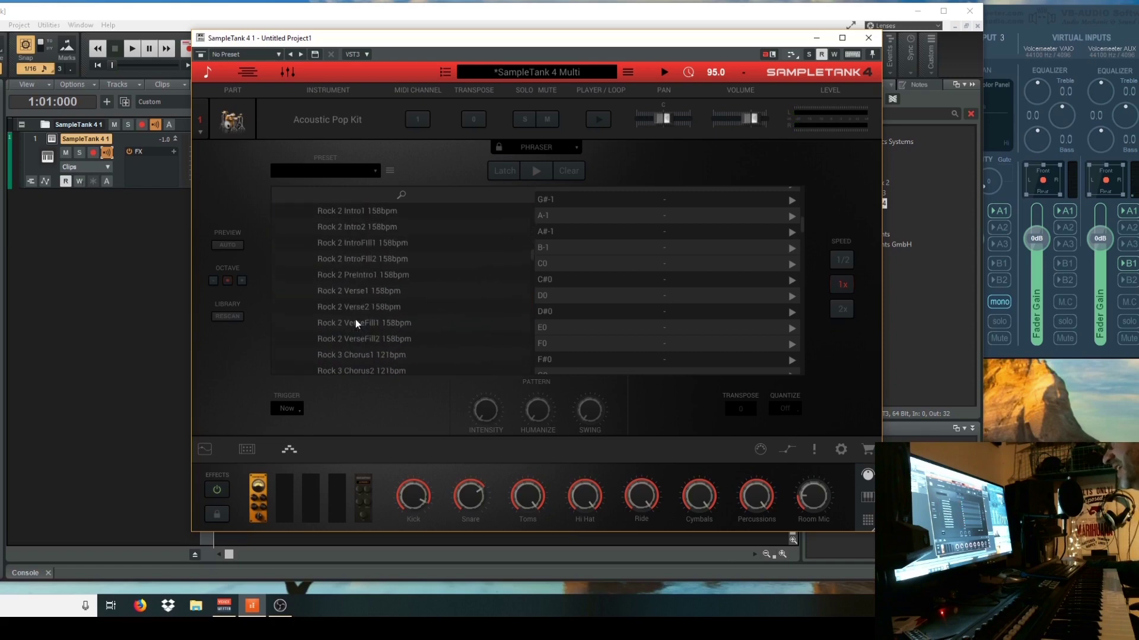
scroll(355, 319, down, 5)
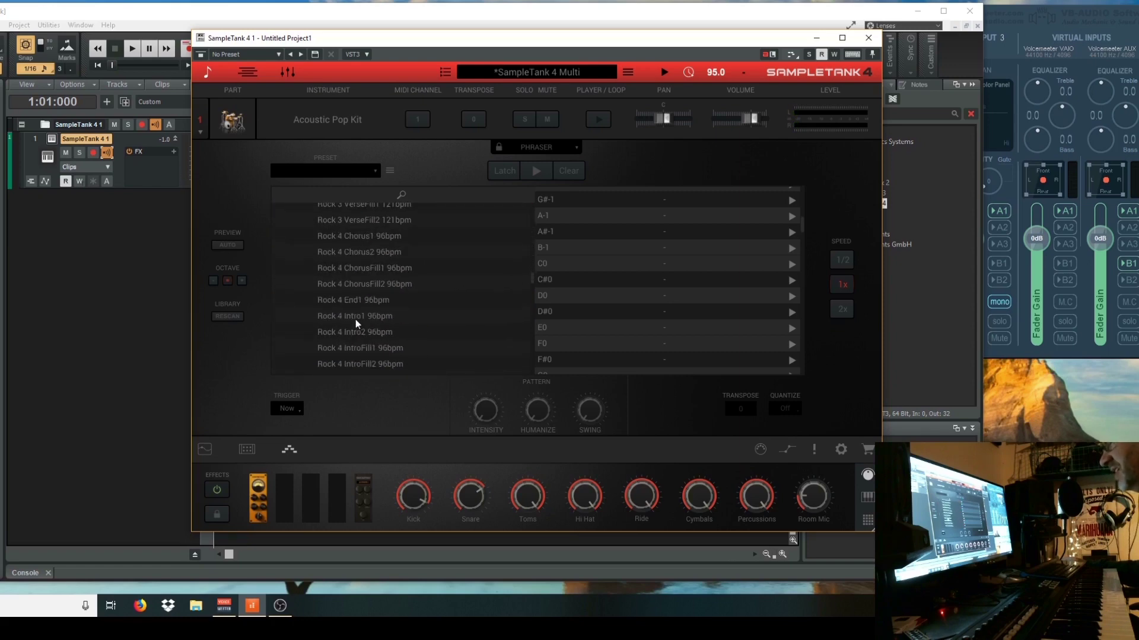
scroll(352, 332, down, 1)
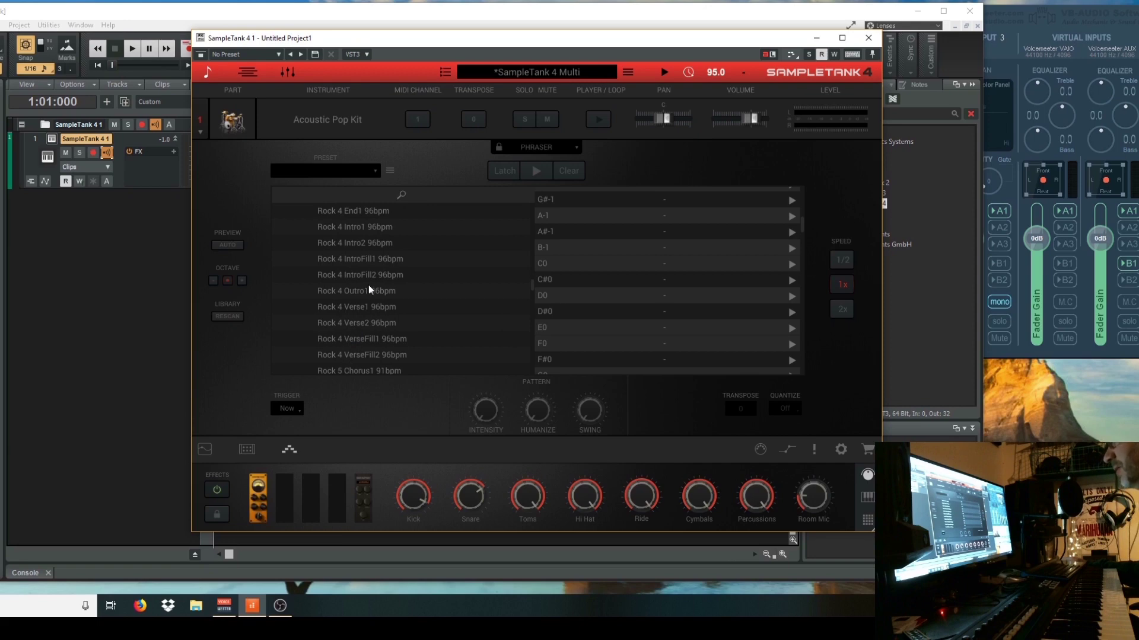
scroll(356, 314, down, 2)
scroll(357, 308, down, 1)
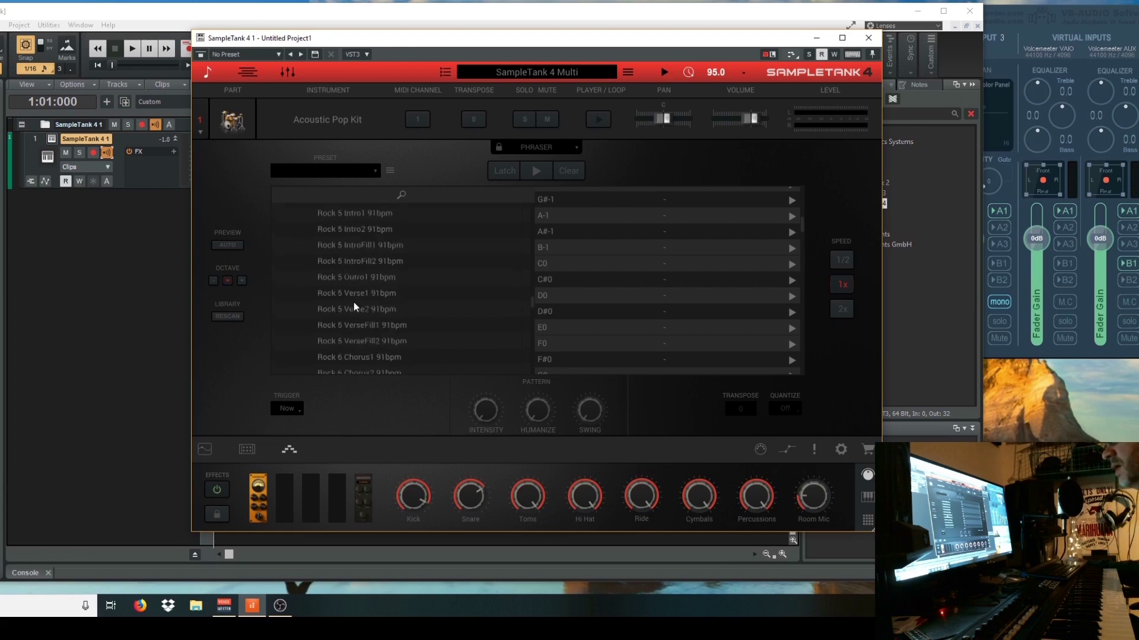
scroll(367, 267, down, 8)
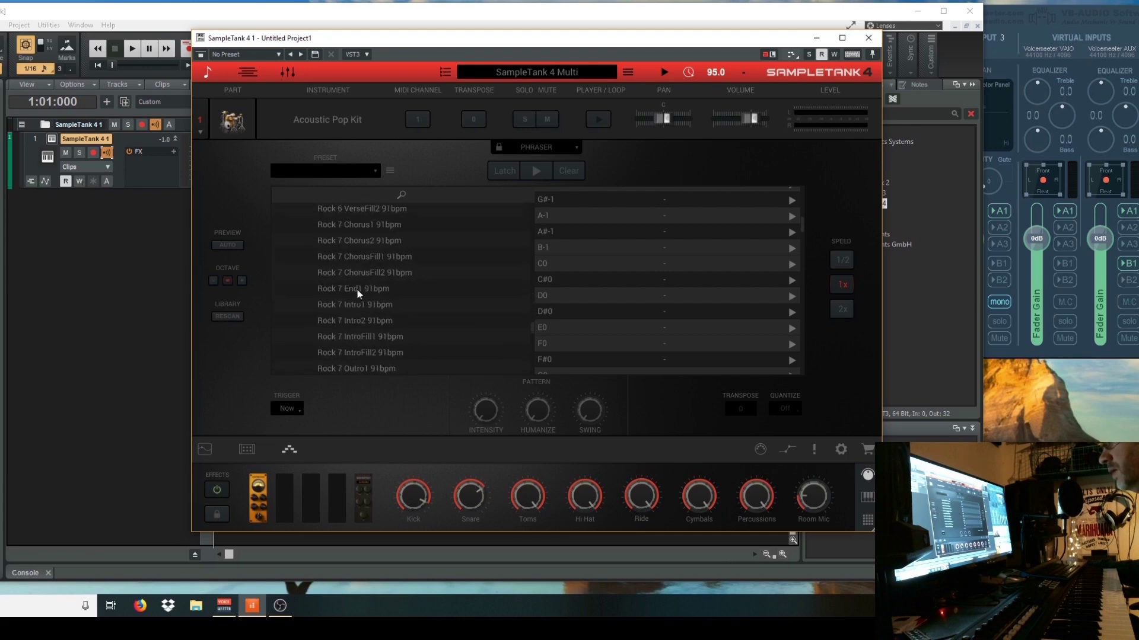
scroll(352, 226, up, 2)
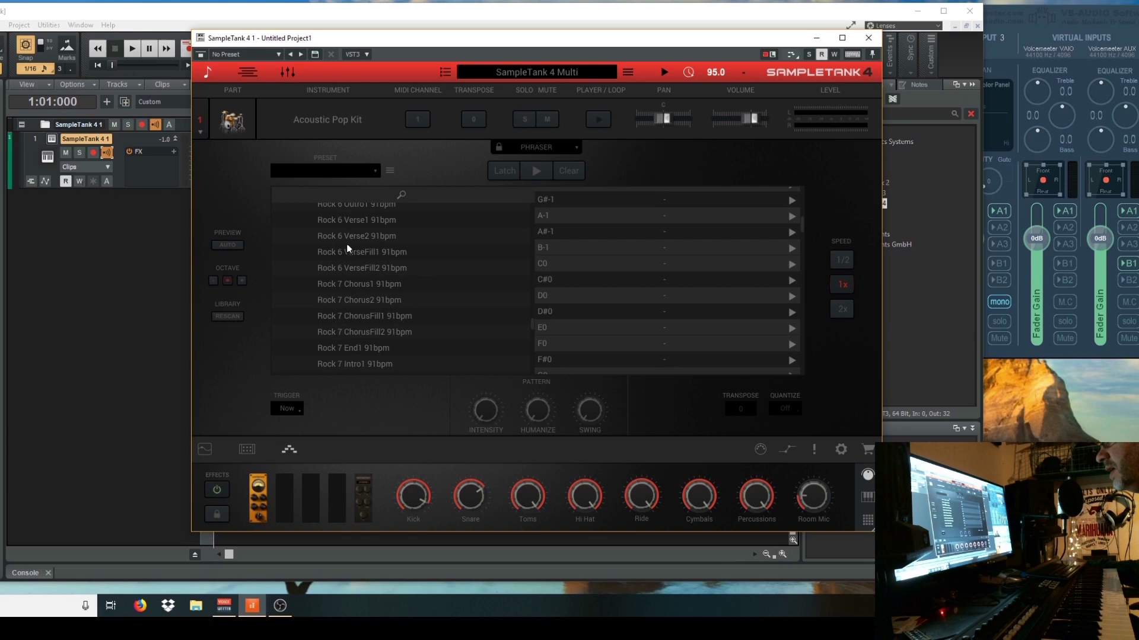
scroll(347, 248, up, 1)
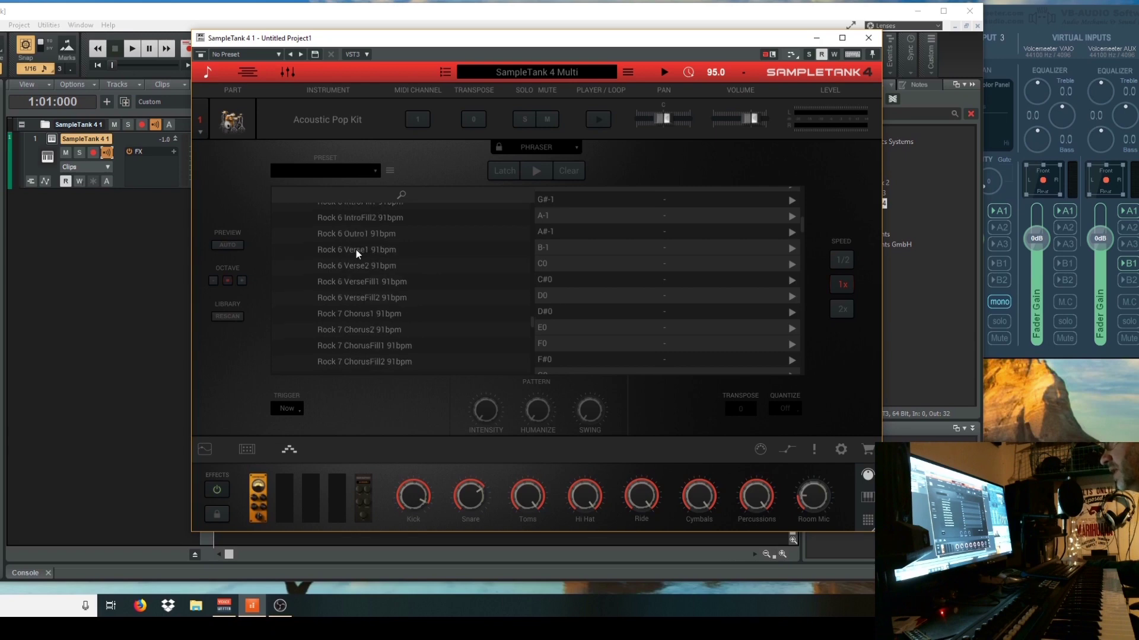
click(356, 251)
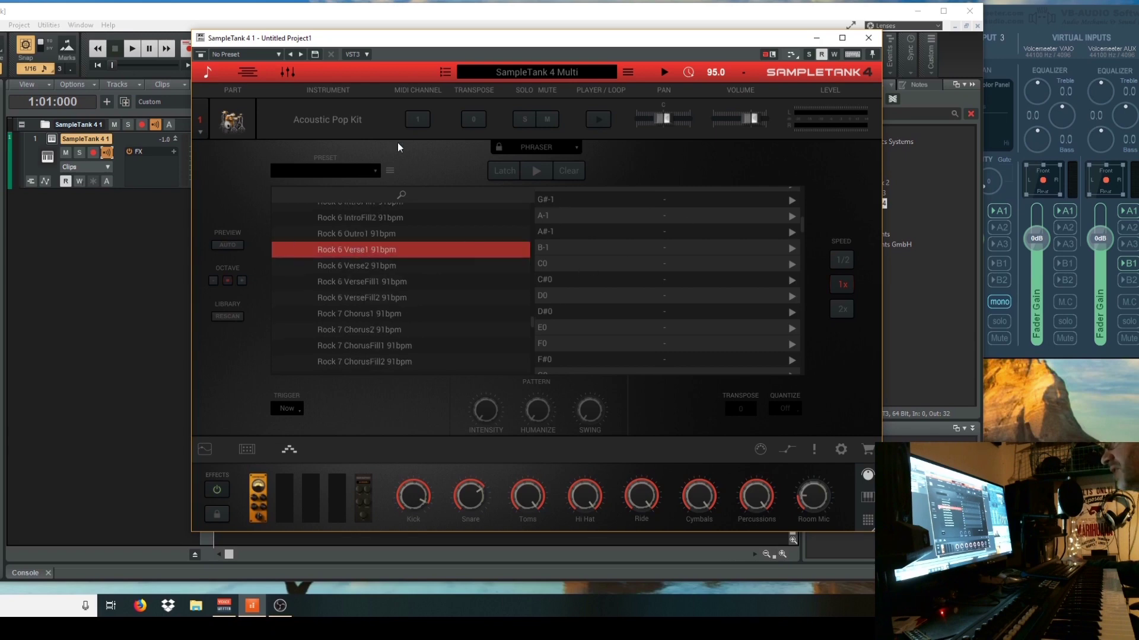
click(228, 245)
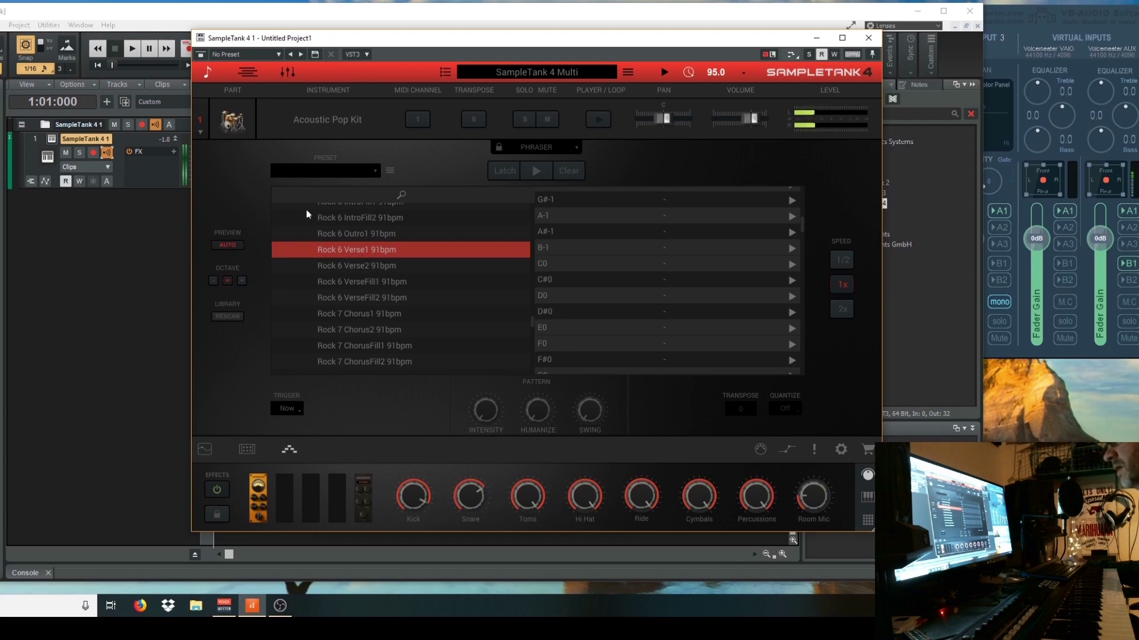
- Expand the Pop group under Acoustic Drums and preview the Pop 1 Verse2 98bpm pattern
scroll(342, 275, up, 5)
scroll(344, 278, up, 10)
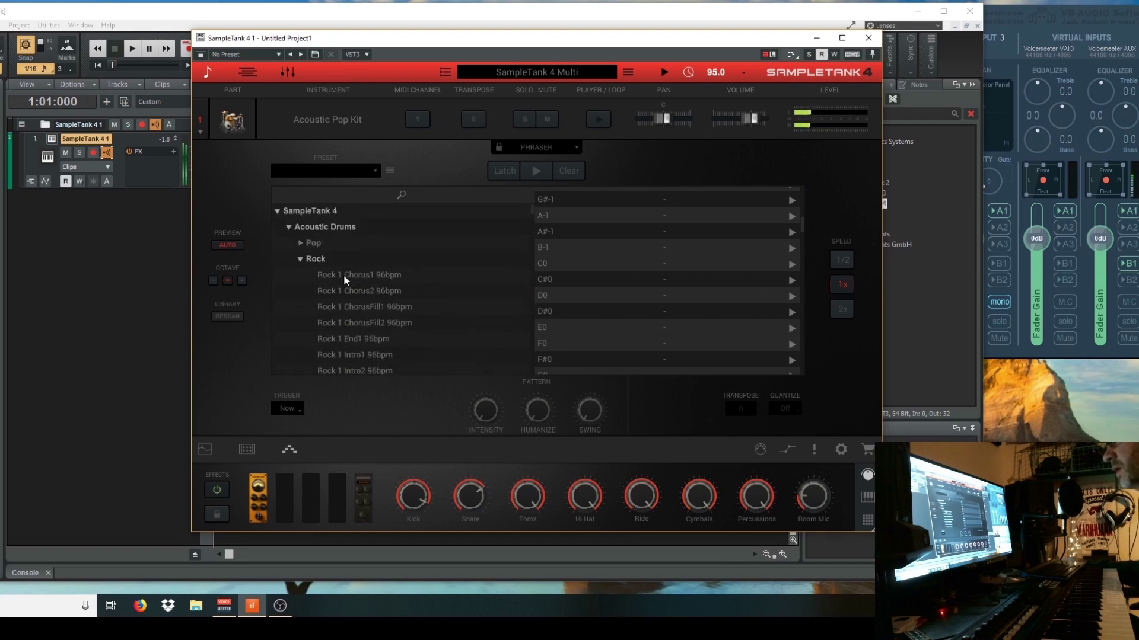
click(300, 243)
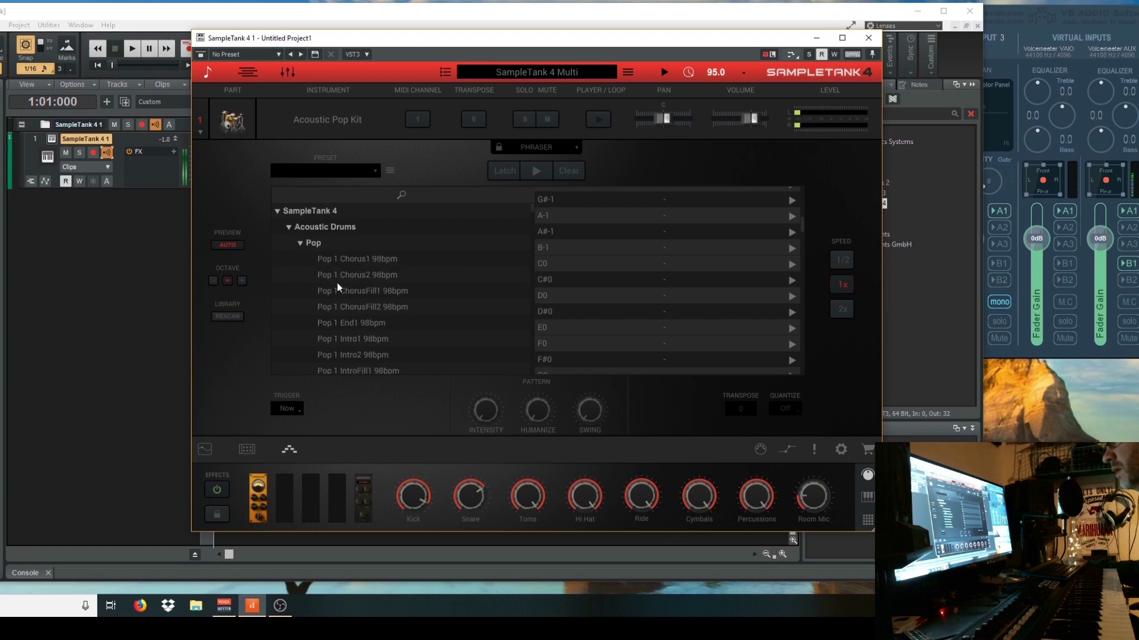
scroll(338, 287, down, 1)
scroll(371, 285, down, 1)
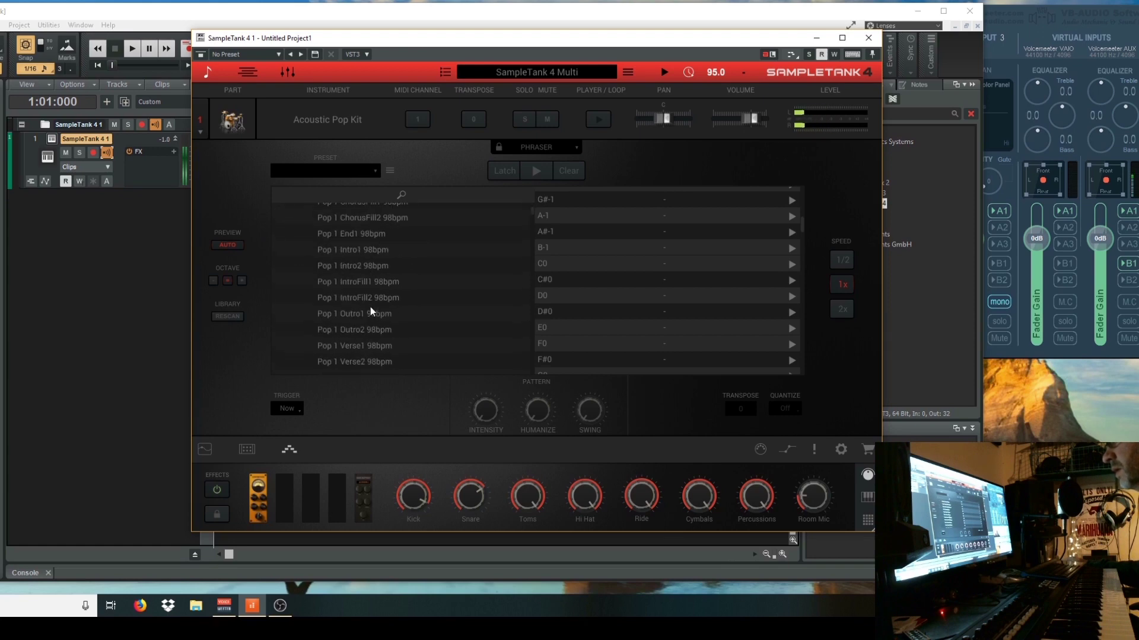
scroll(364, 272, down, 1)
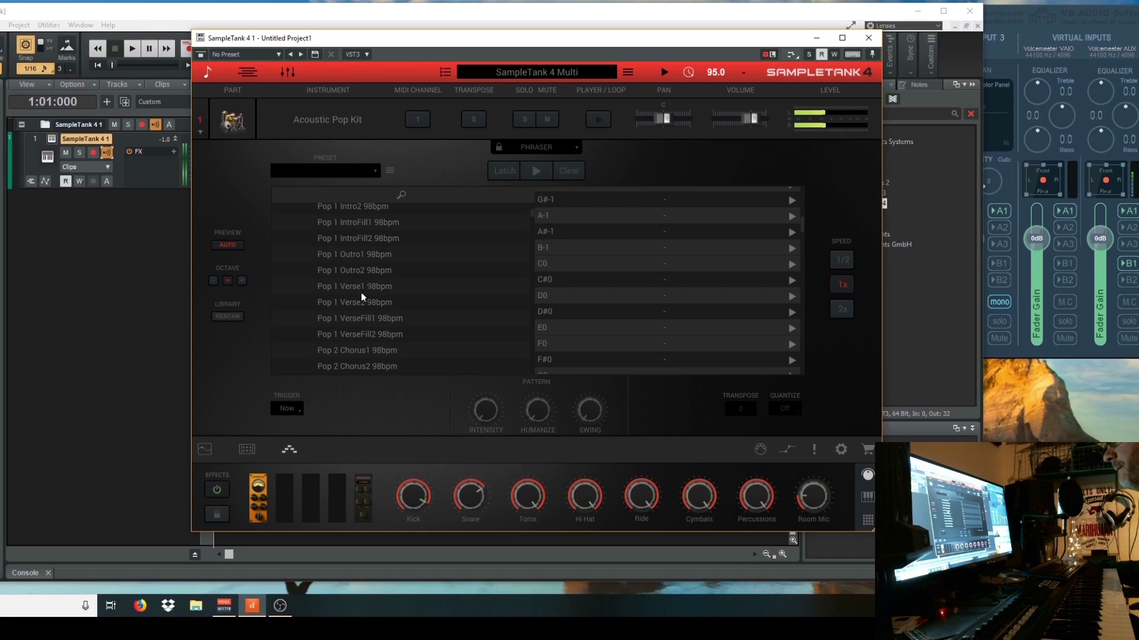
click(365, 302)
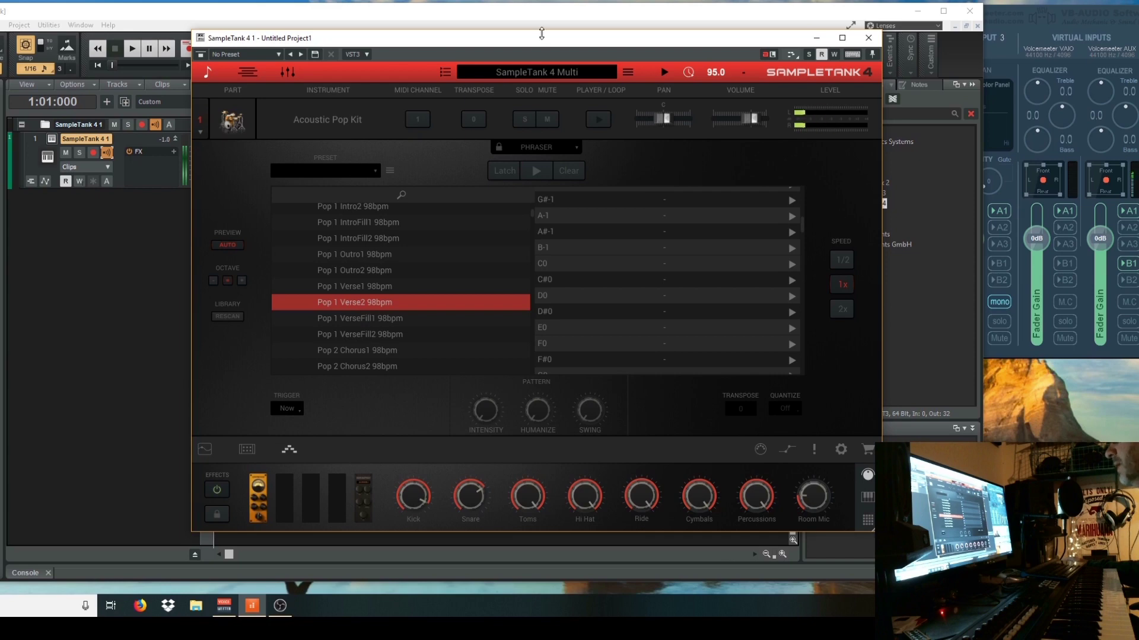
- Preview Pop 1 Verse1 98bpm, assign it to the C0 key slot and switch Auto preview off
click(361, 287)
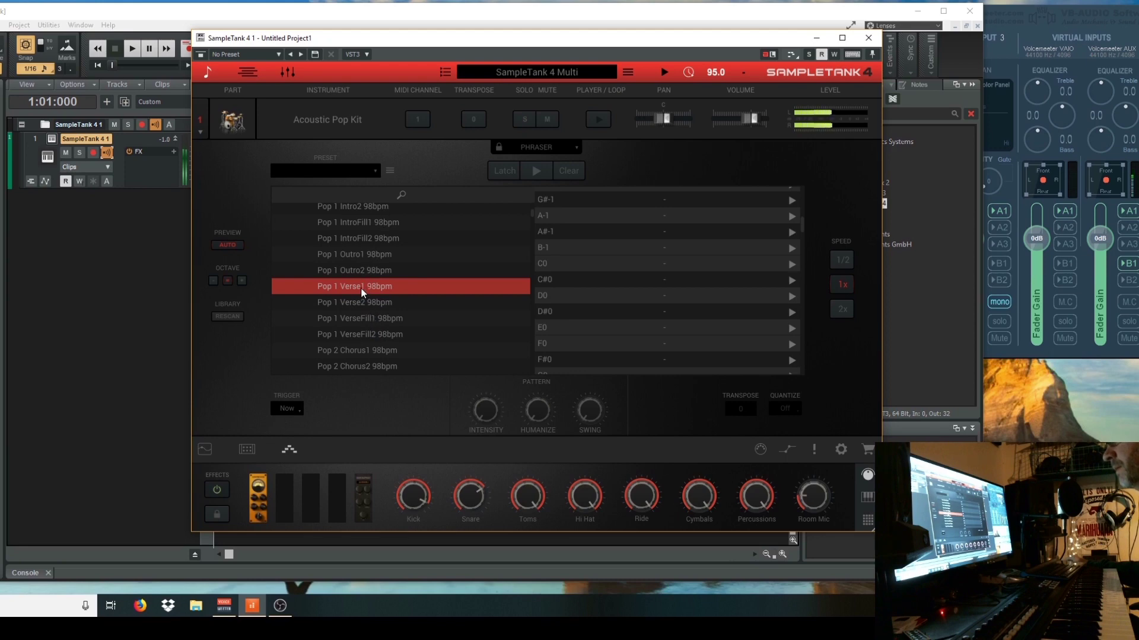
drag(361, 290, 648, 263)
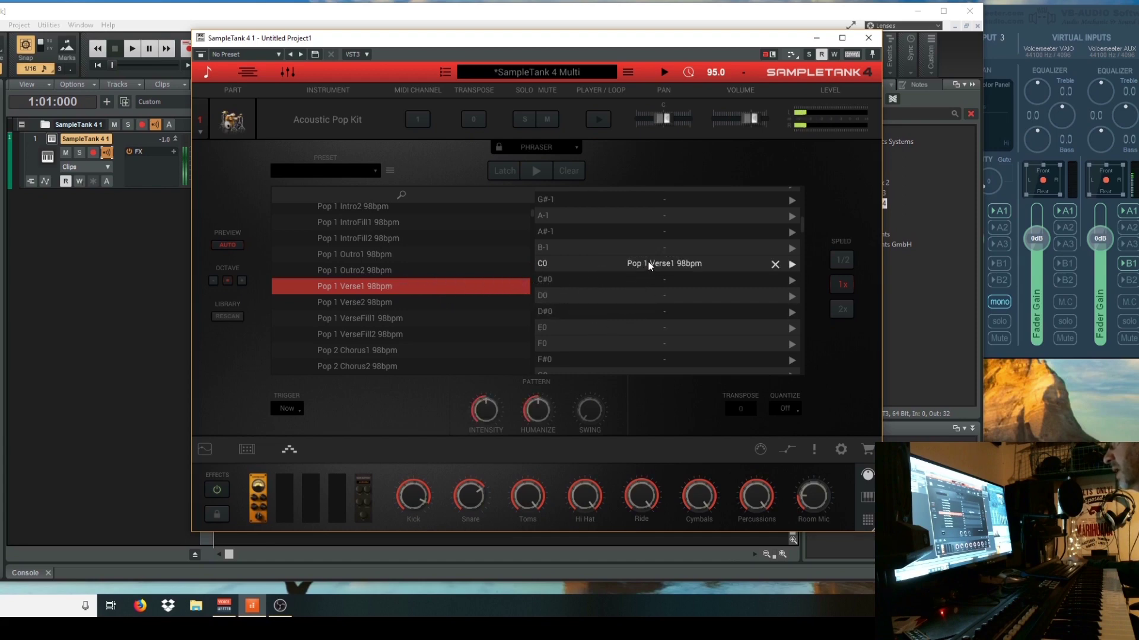
click(228, 246)
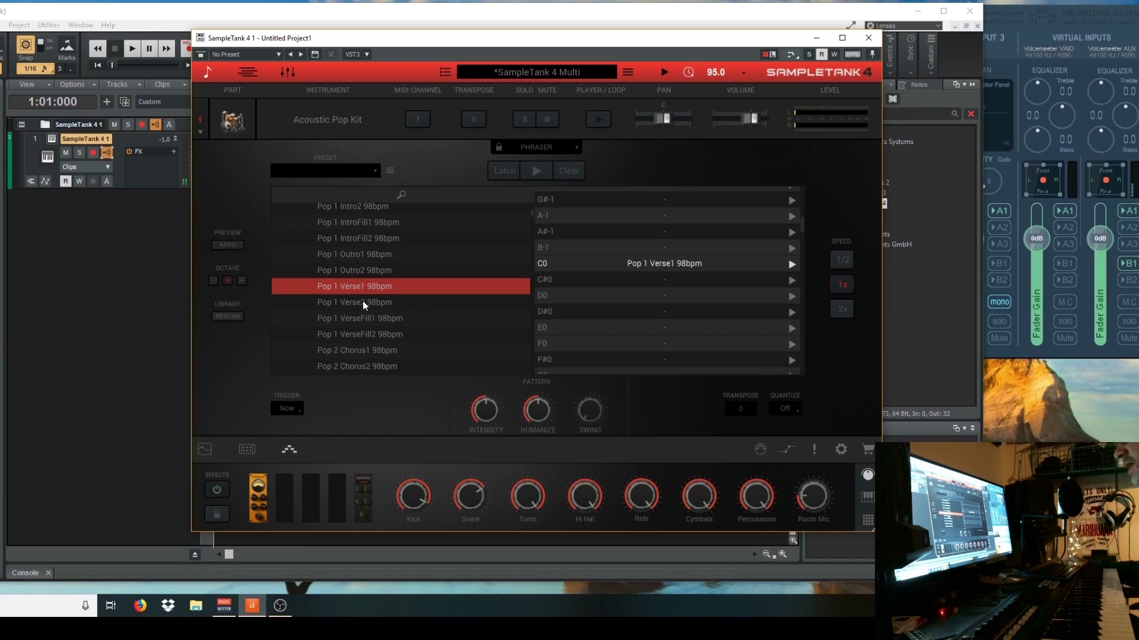
drag(362, 301, 605, 285)
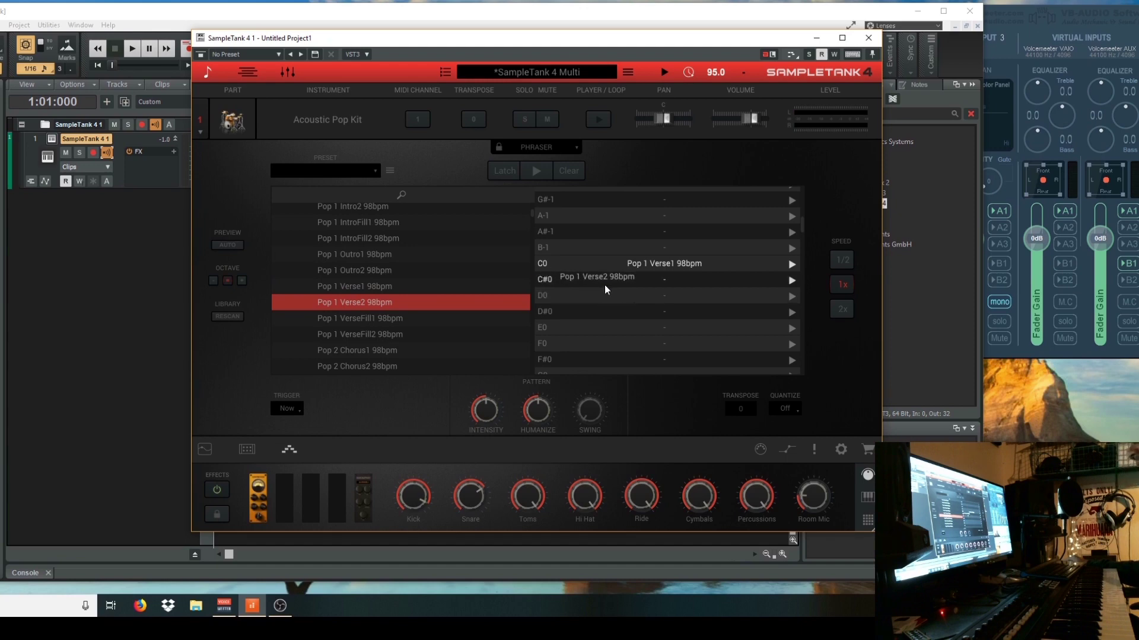
drag(604, 285, 604, 284)
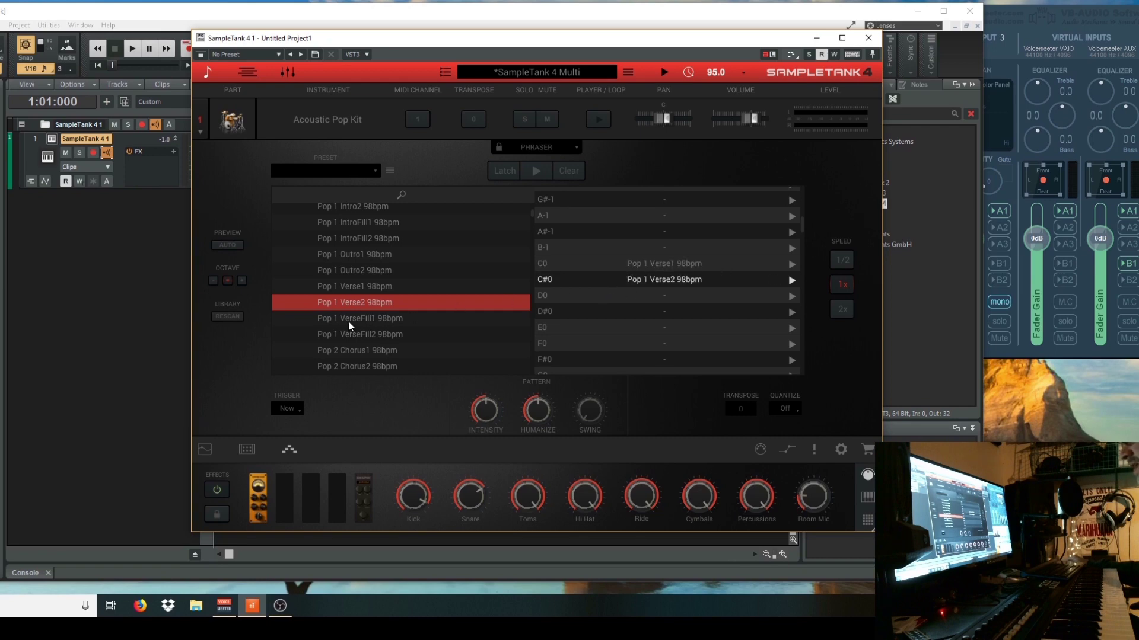
drag(350, 319, 660, 283)
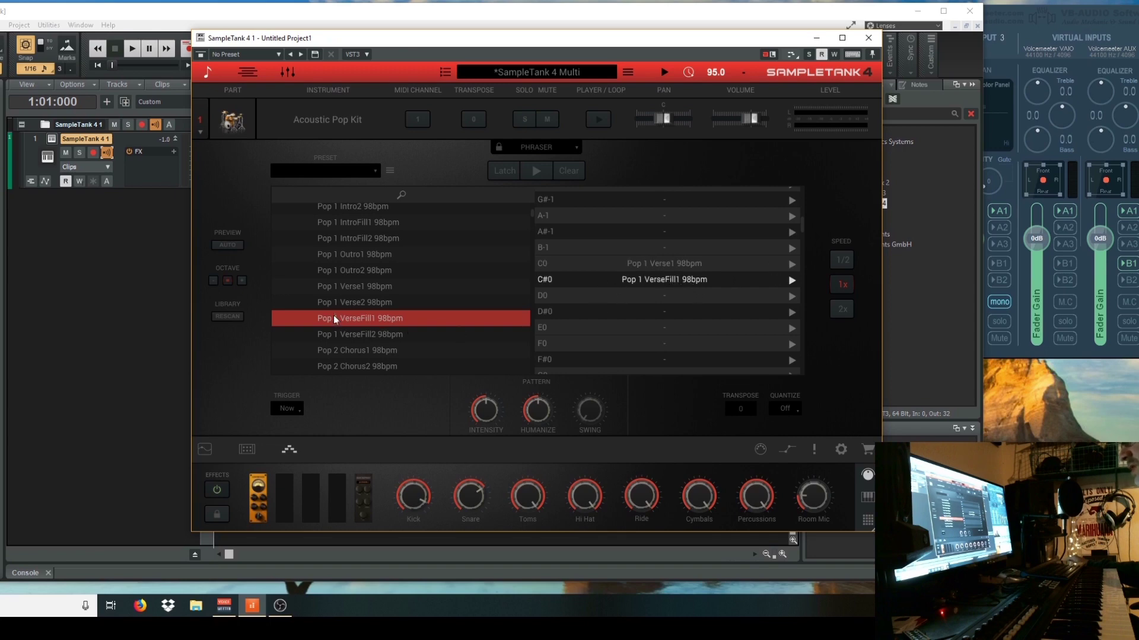
click(775, 281)
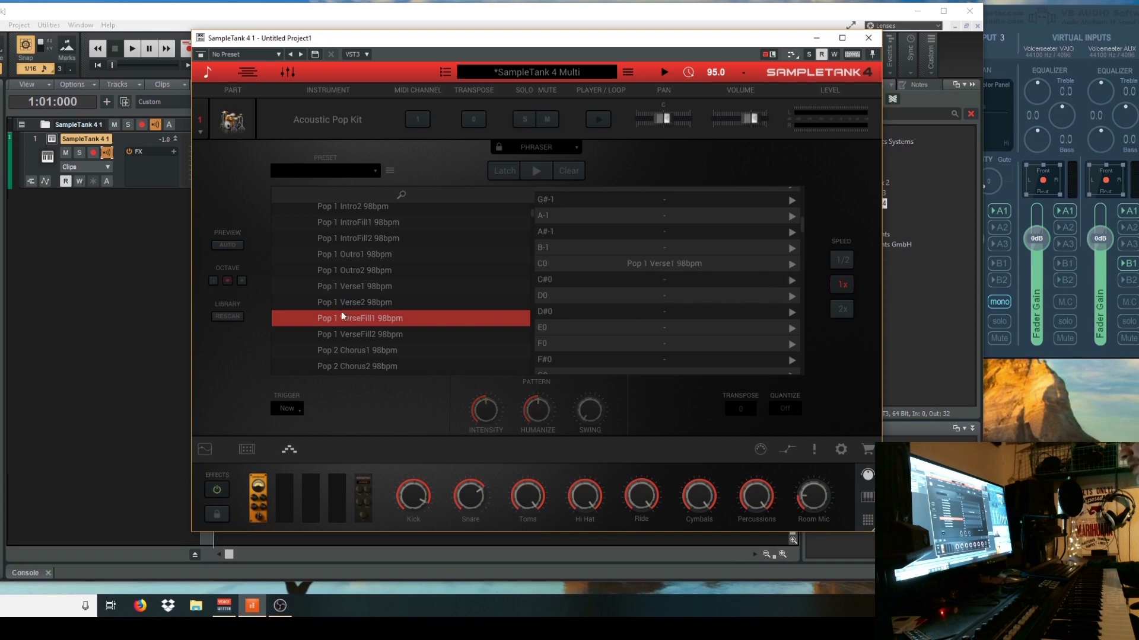
- Assign Pop 1 Verse2 98bpm to the C#0 key slot only, and preview Pop 1 VerseFill1 98bpm before assigning it to D0
drag(345, 302, 664, 283)
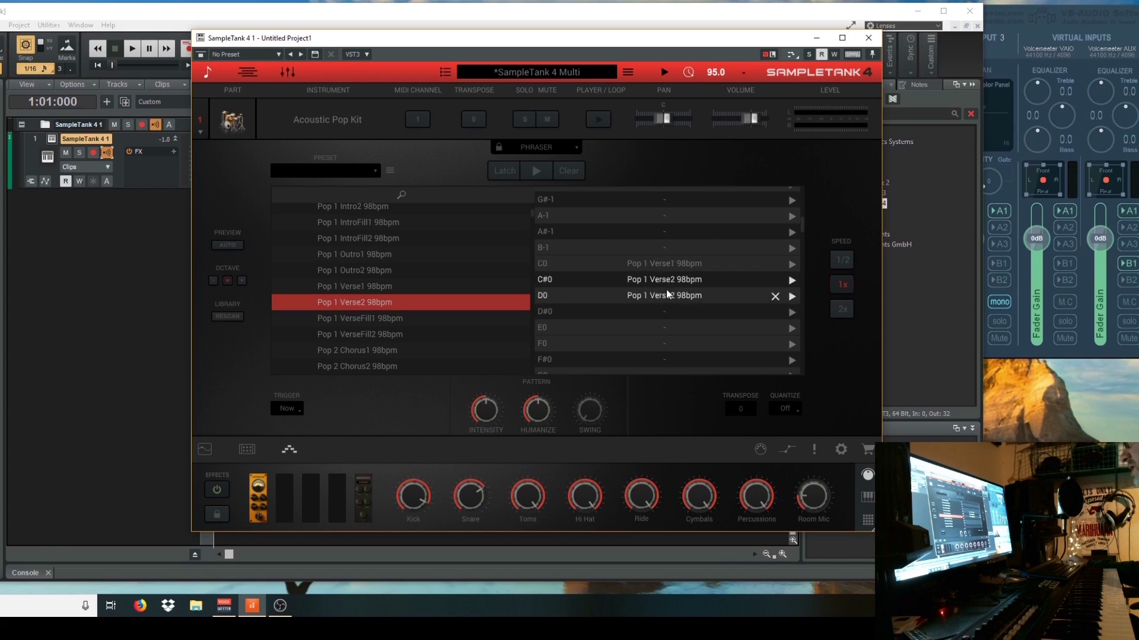
click(775, 295)
click(365, 318)
click(229, 245)
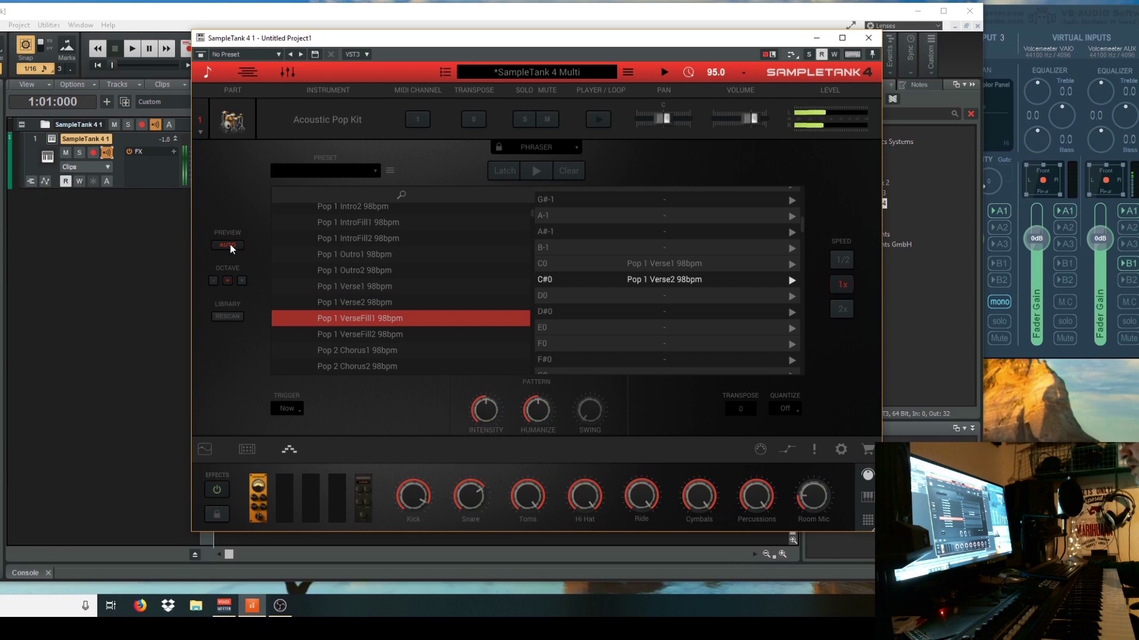
click(230, 244)
drag(315, 318, 664, 301)
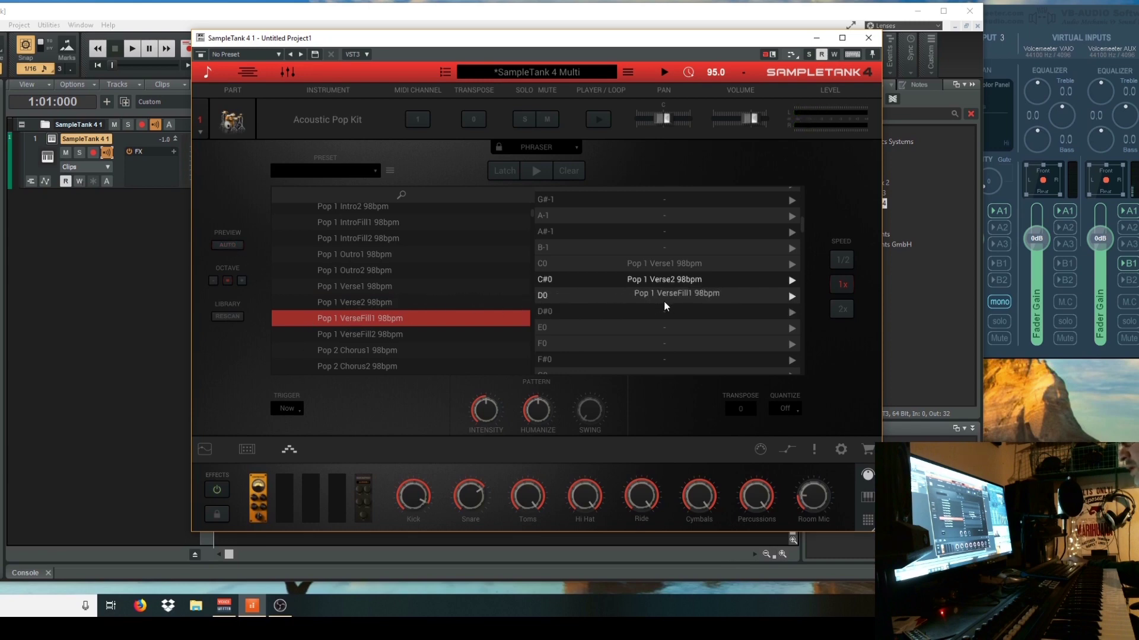
- Assign Pop 1 VerseFill2 98bpm to the D#0 key slot and Pop 1 IntroFill2 98bpm to E0, leaving B-1 empty
click(340, 334)
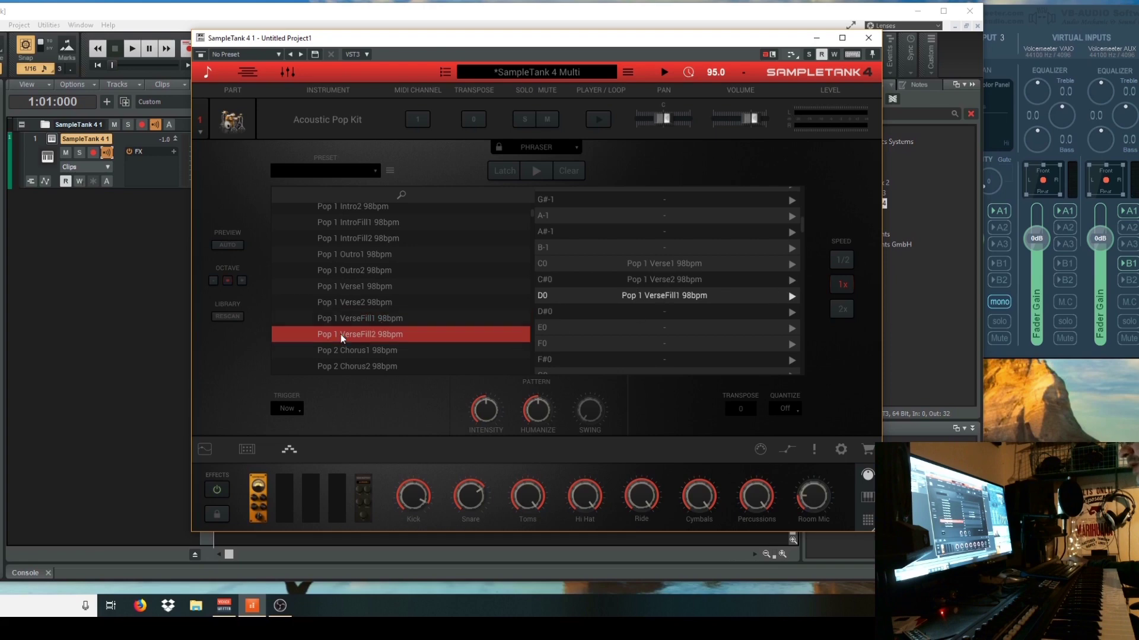
drag(351, 335, 668, 318)
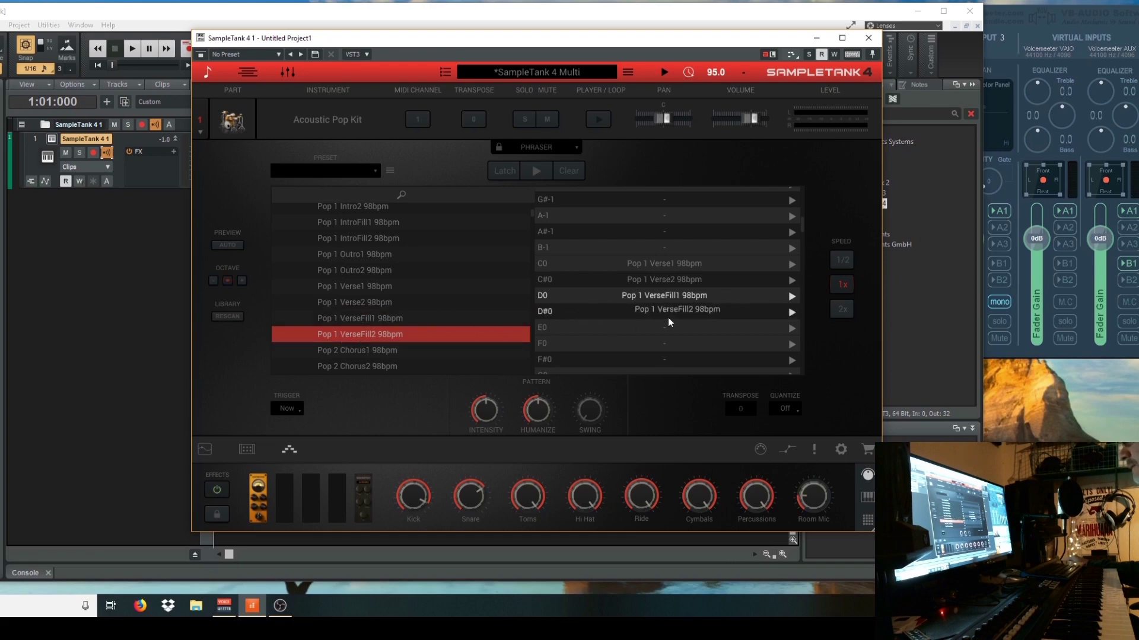
click(364, 238)
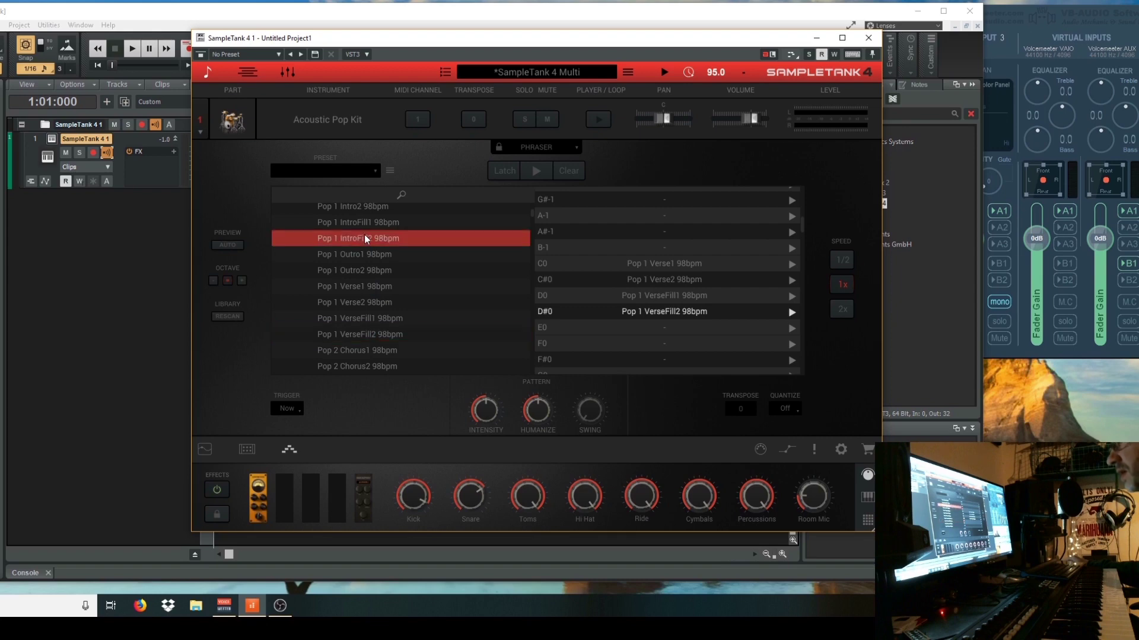
scroll(358, 308, down, 4)
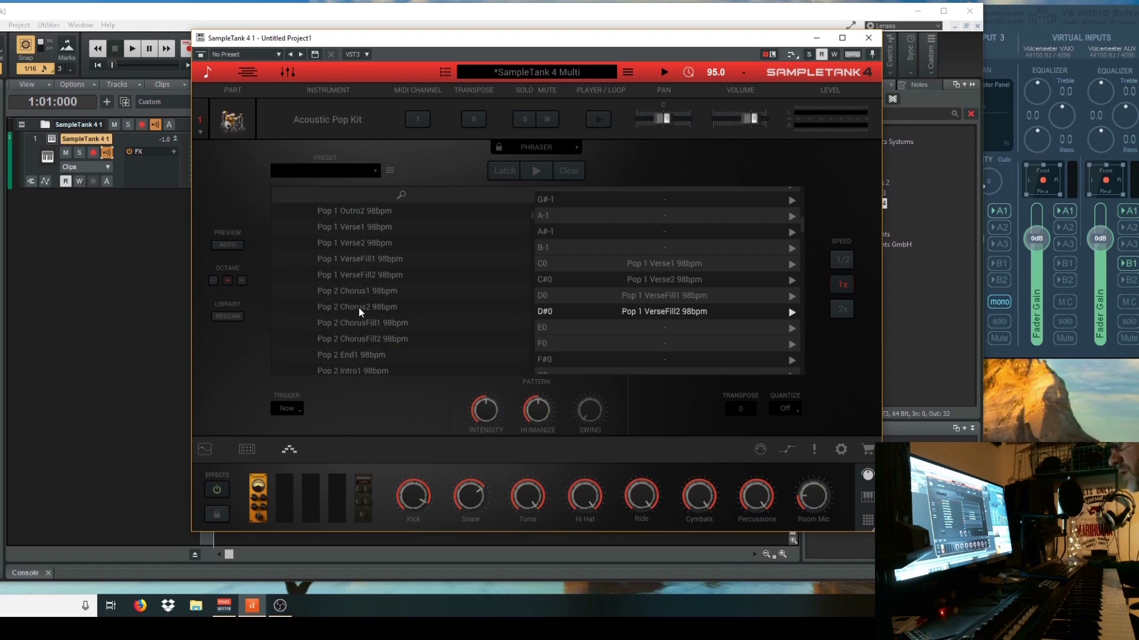
scroll(357, 320, up, 2)
drag(353, 208, 676, 257)
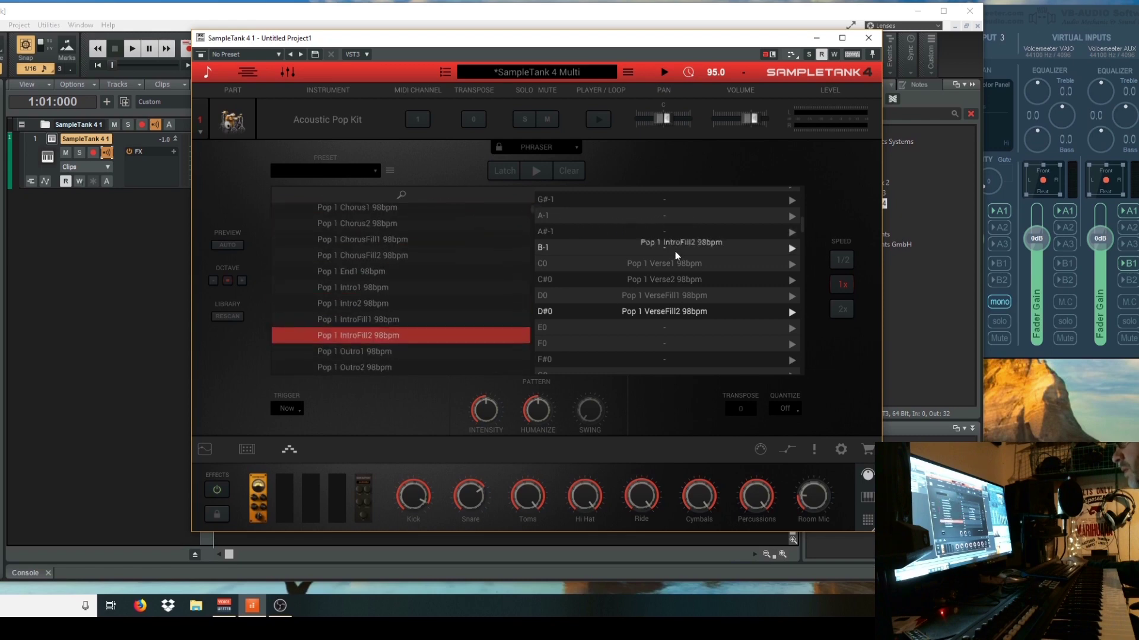
click(792, 249)
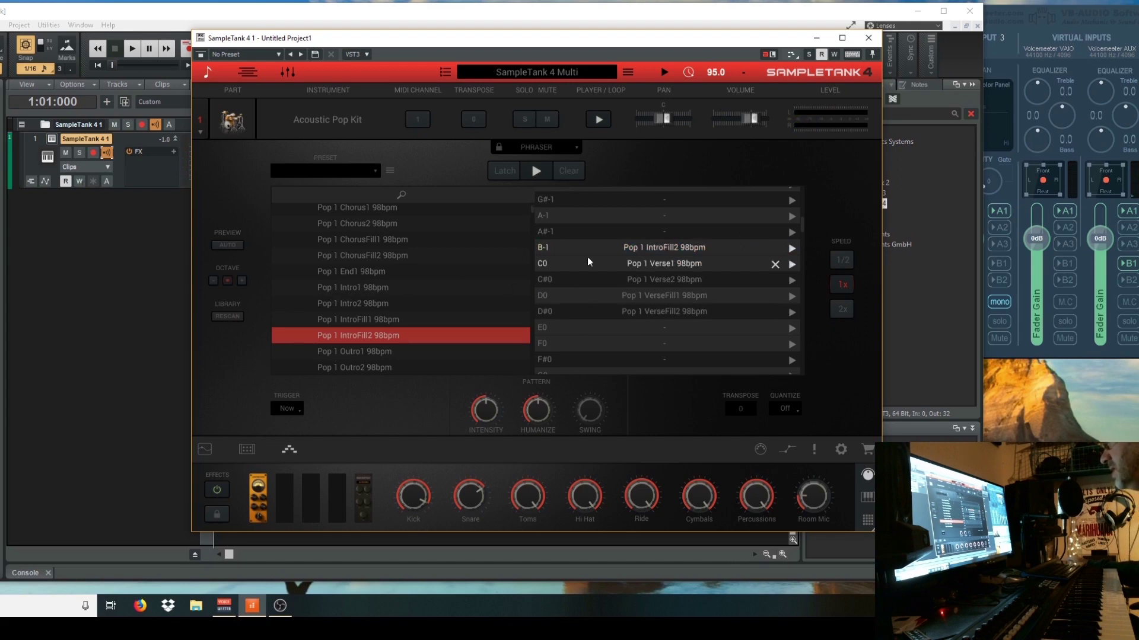
drag(649, 247, 657, 330)
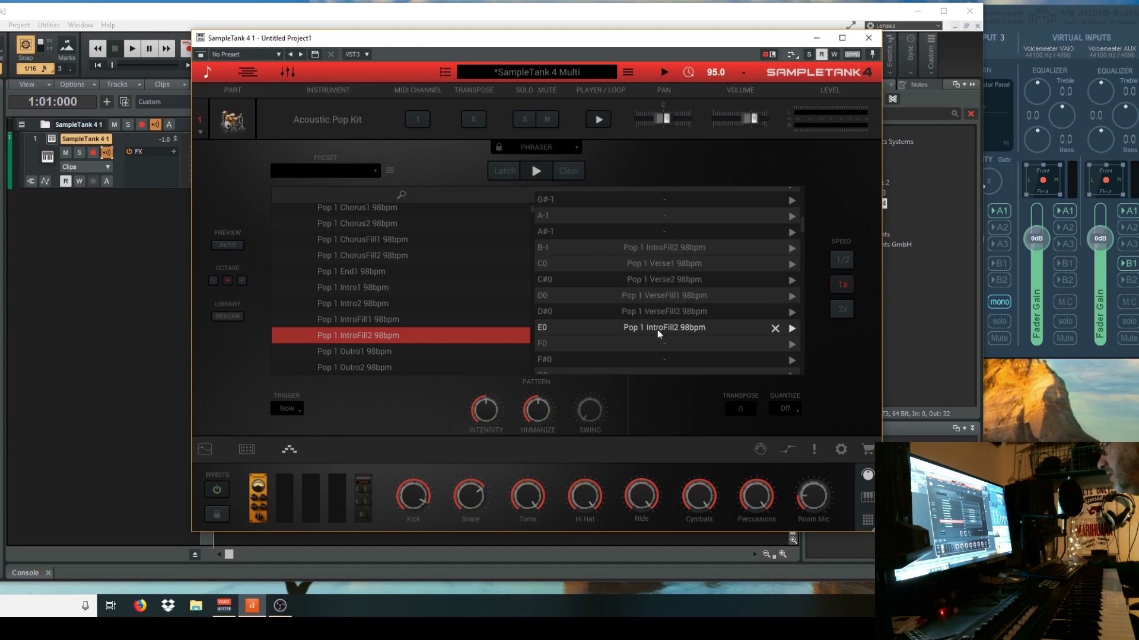
click(775, 249)
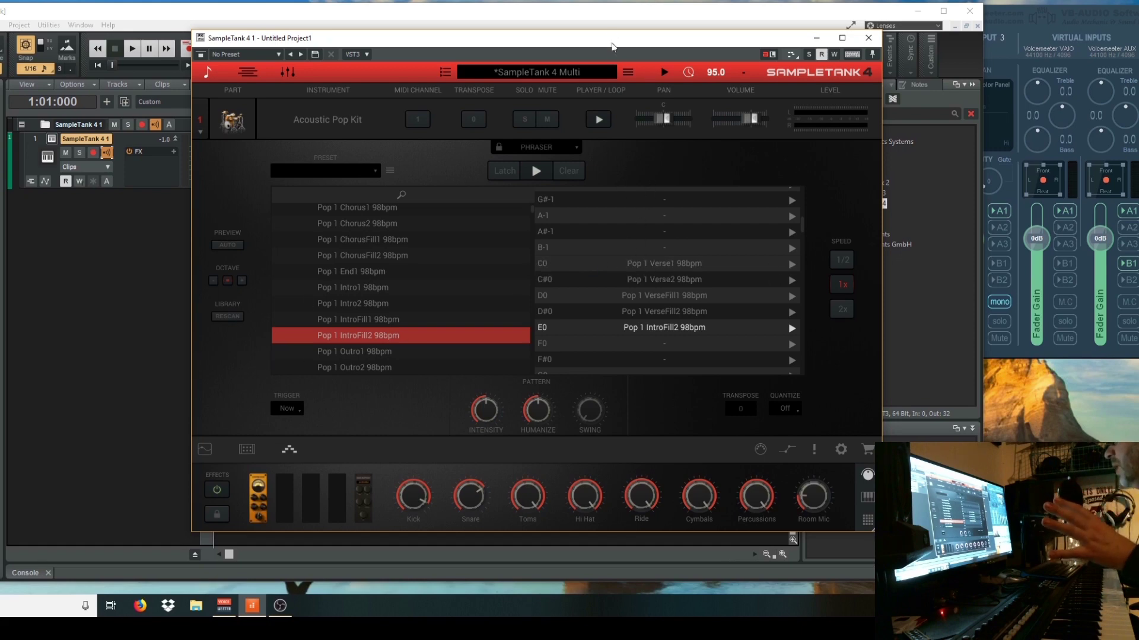
- Hide the SampleTank 4 plug-in window and open the Piano Roll for the SampleTank 4 1 track
drag(613, 46, 549, 46)
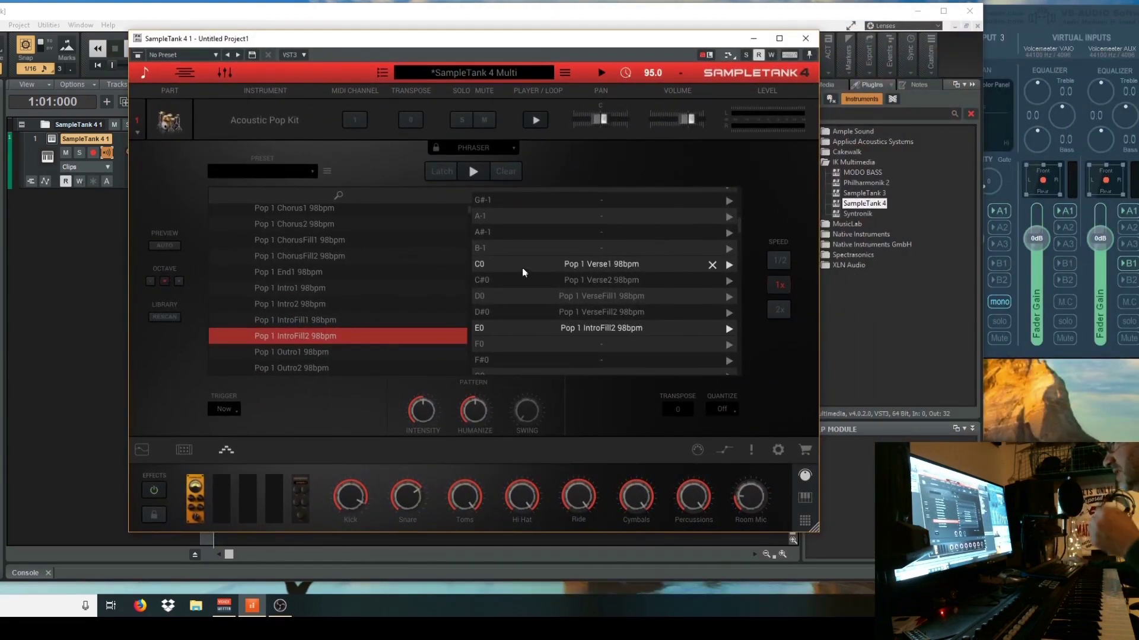
click(751, 43)
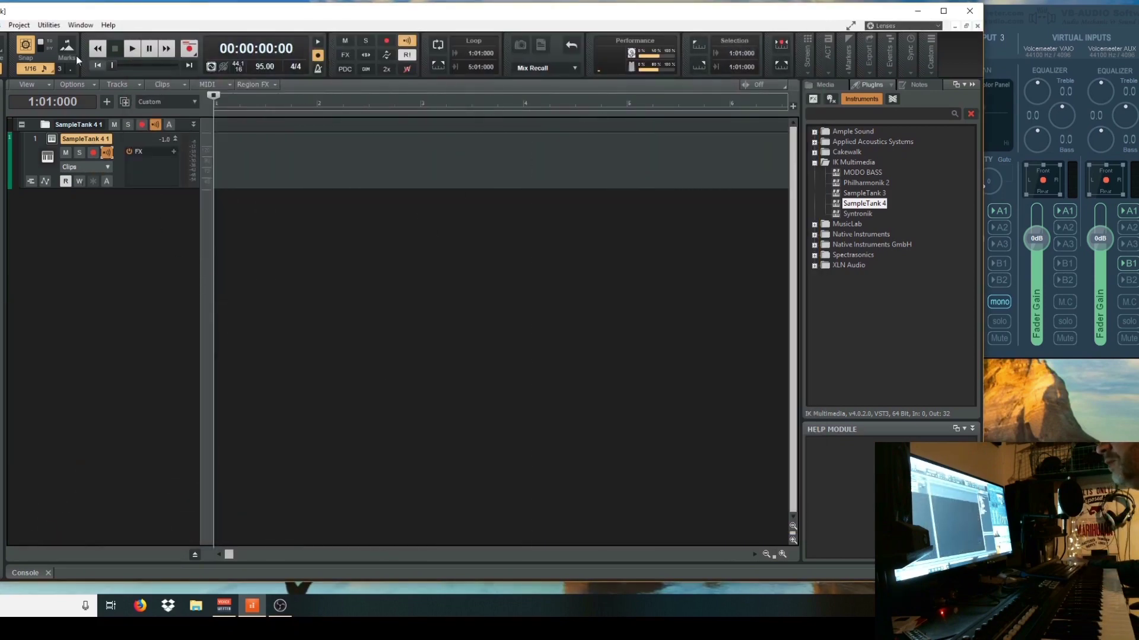
key(alt+v)
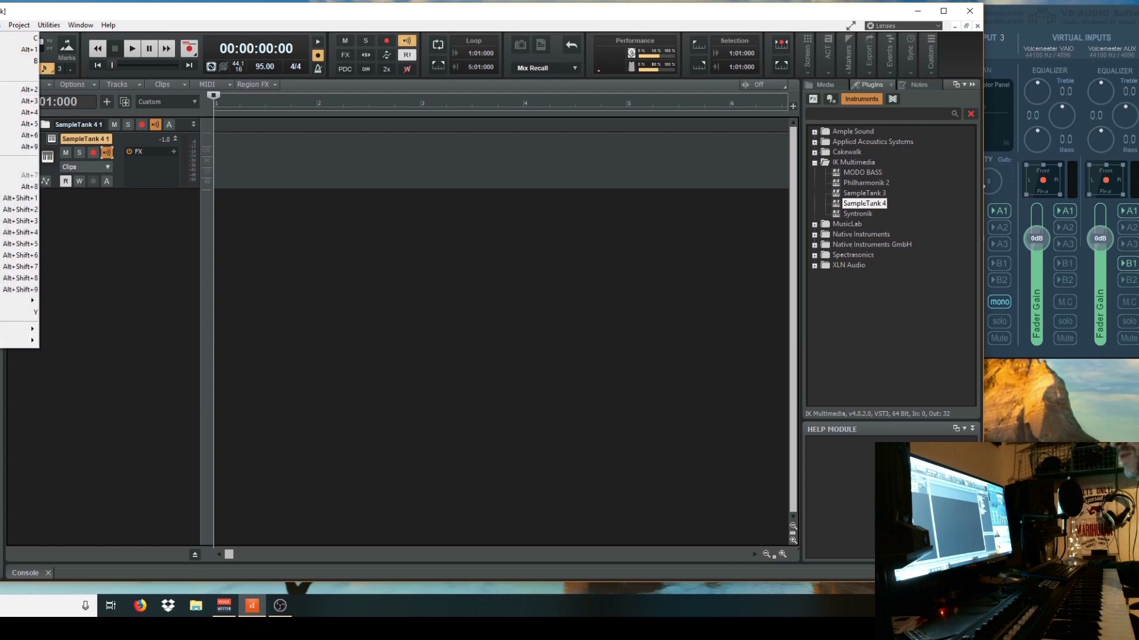
key(Return)
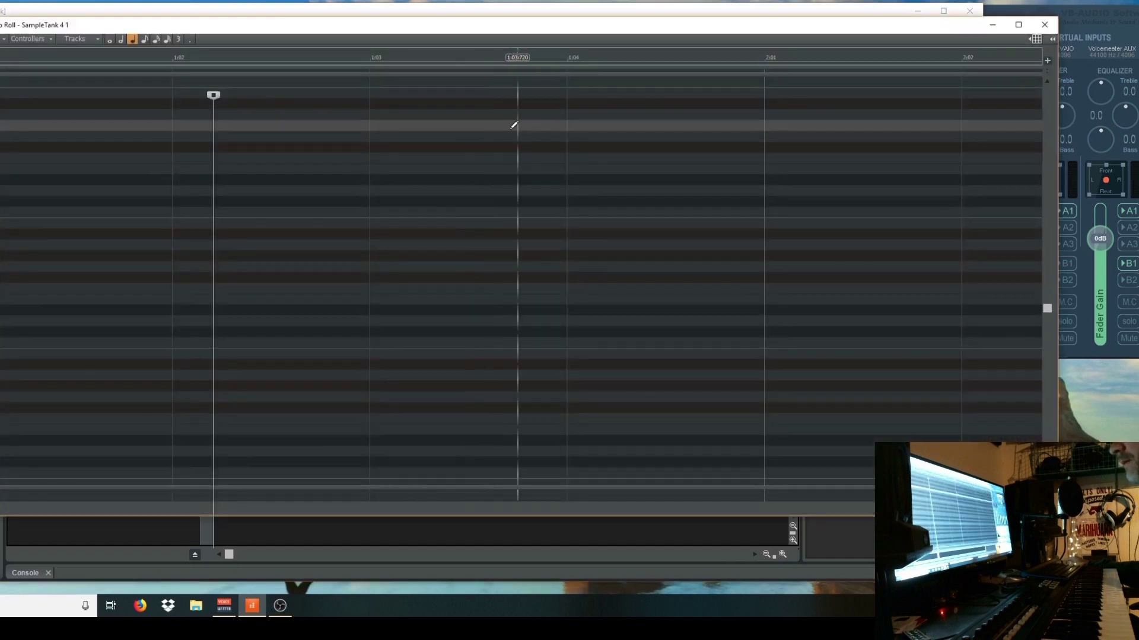
scroll(119, 380, down, 10)
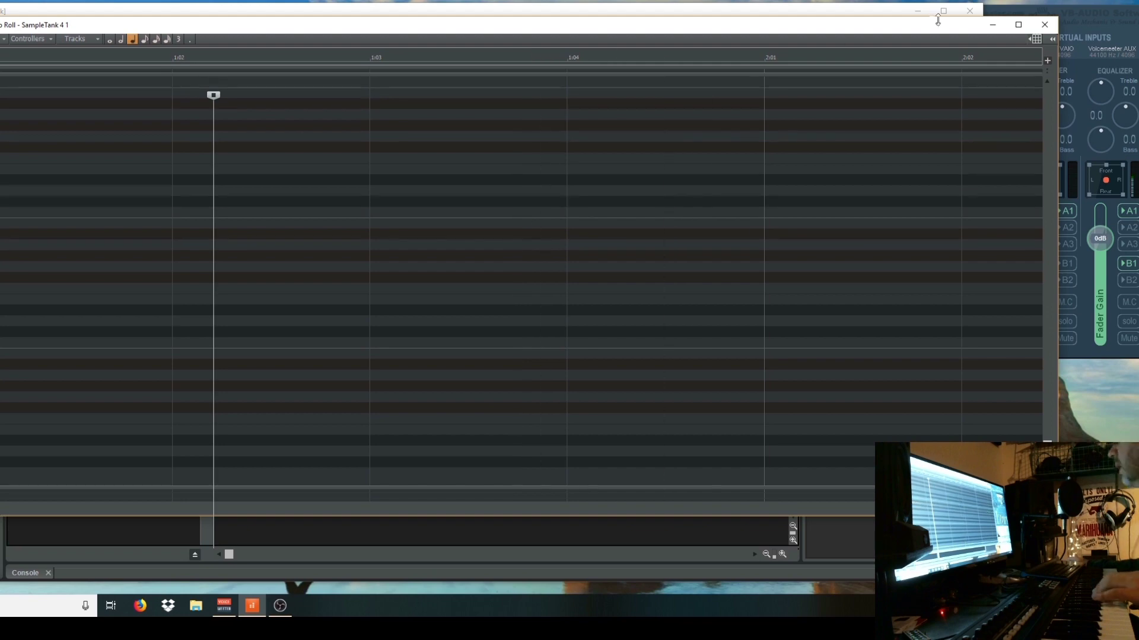
- Return from the Piano Roll to the SampleTank 4 plug-in window and show its virtual keyboard
click(1008, 25)
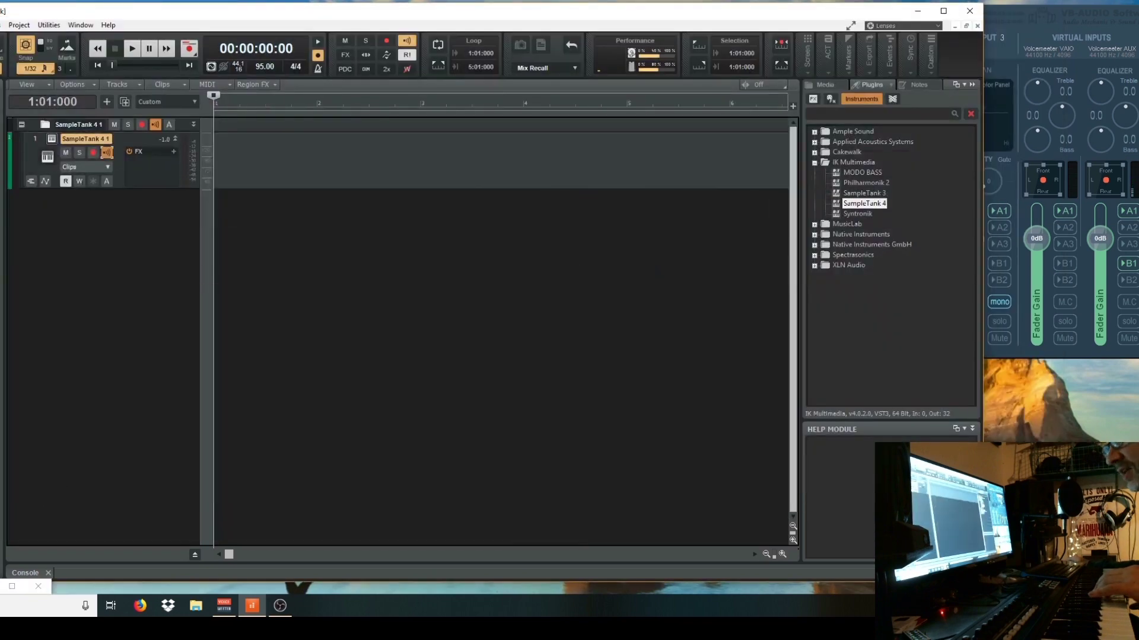
click(1, 586)
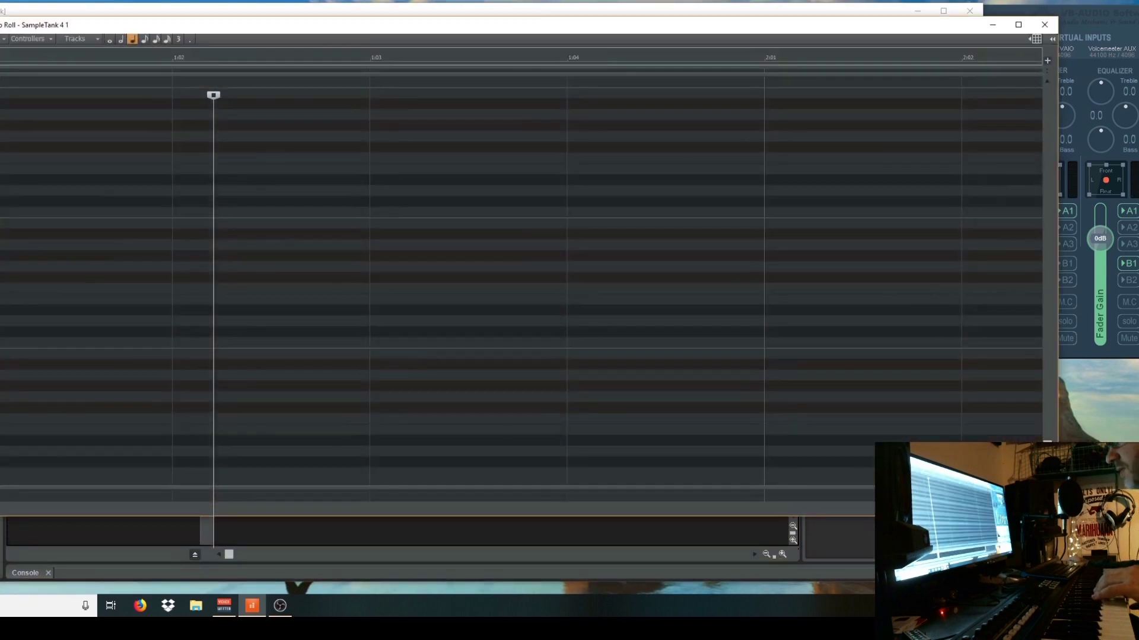
click(995, 25)
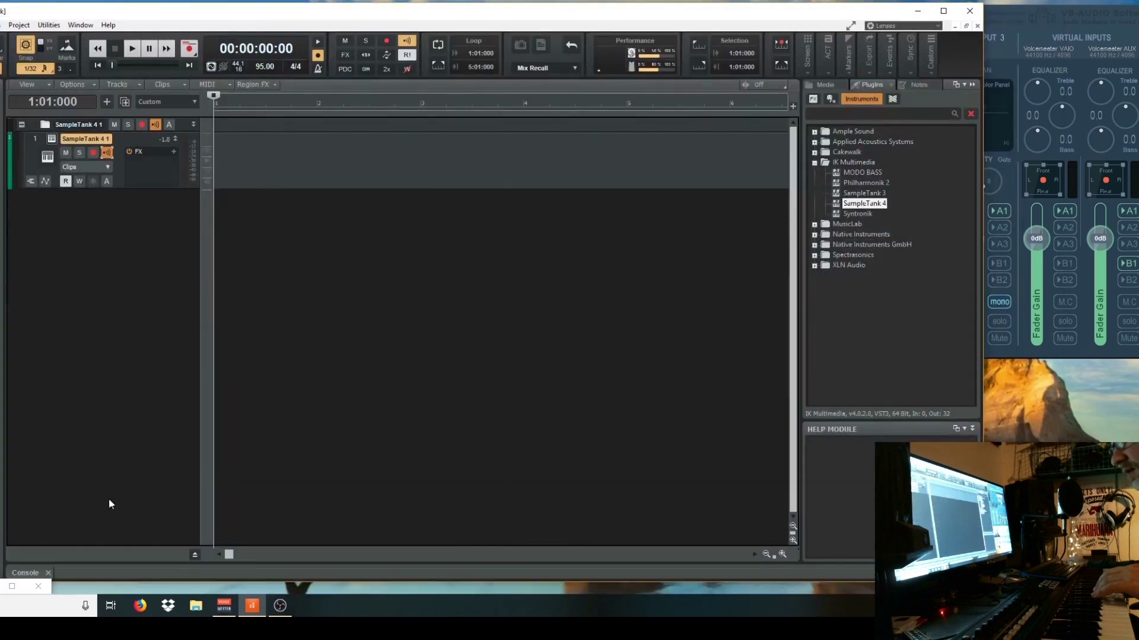
click(51, 146)
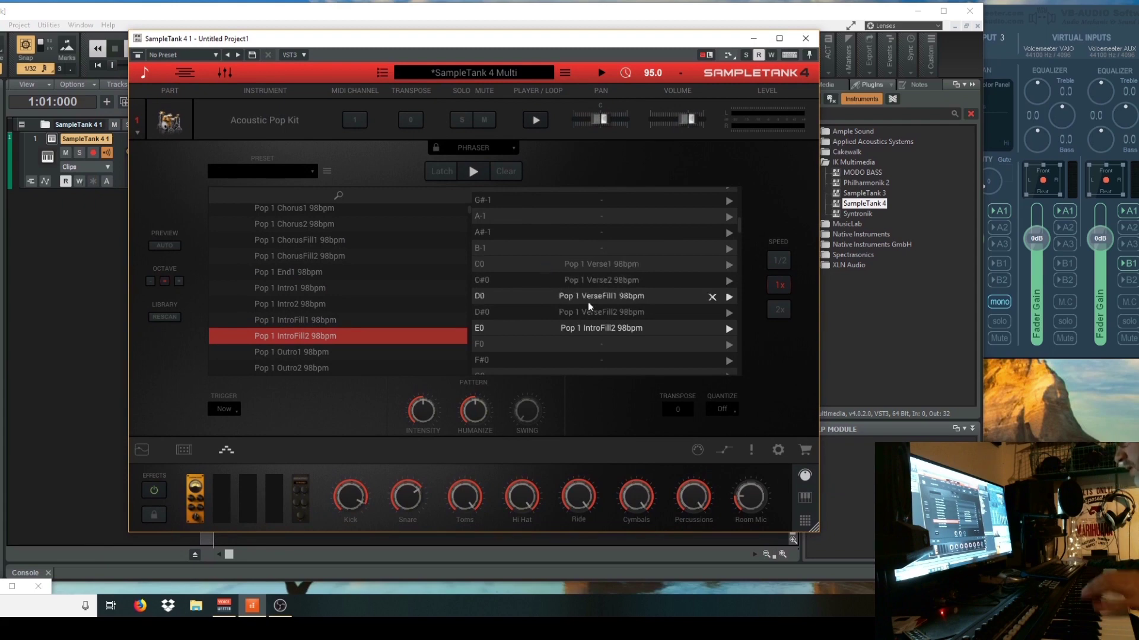
click(805, 497)
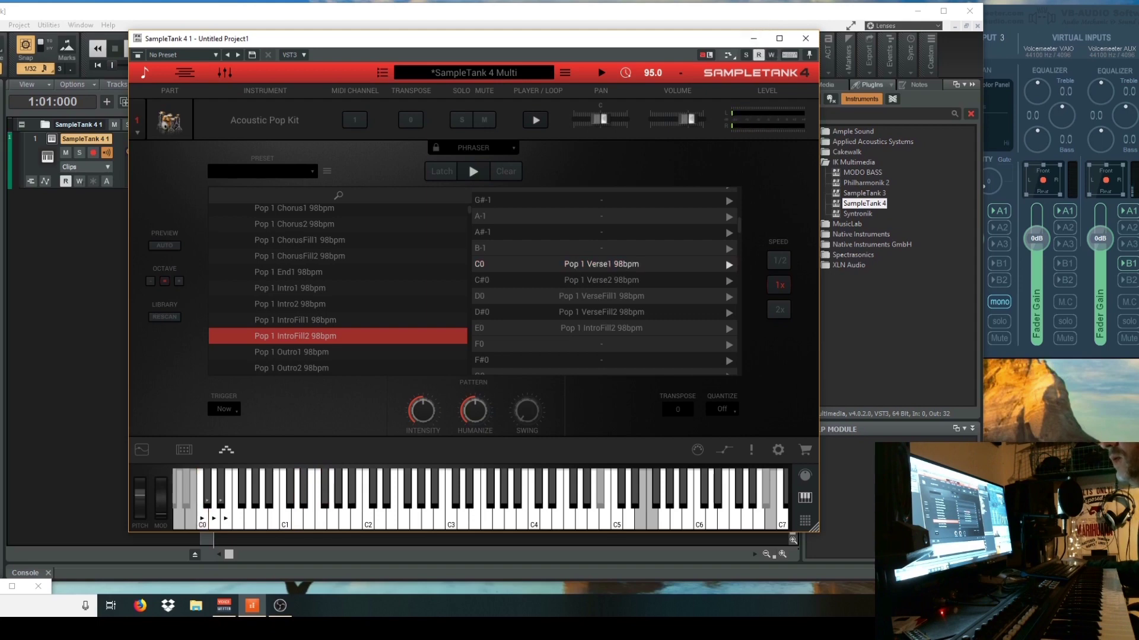
- Bring the SampleTank 4 1 track's Piano Roll back up and hide the plug-in window covering it
click(0, 25)
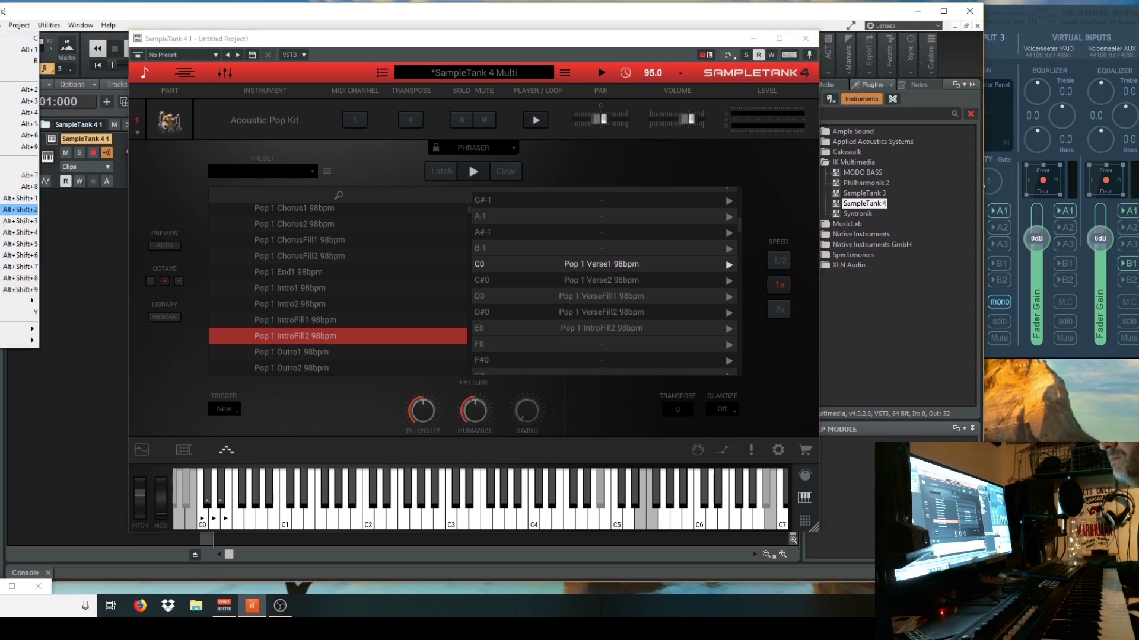
key(alt+3)
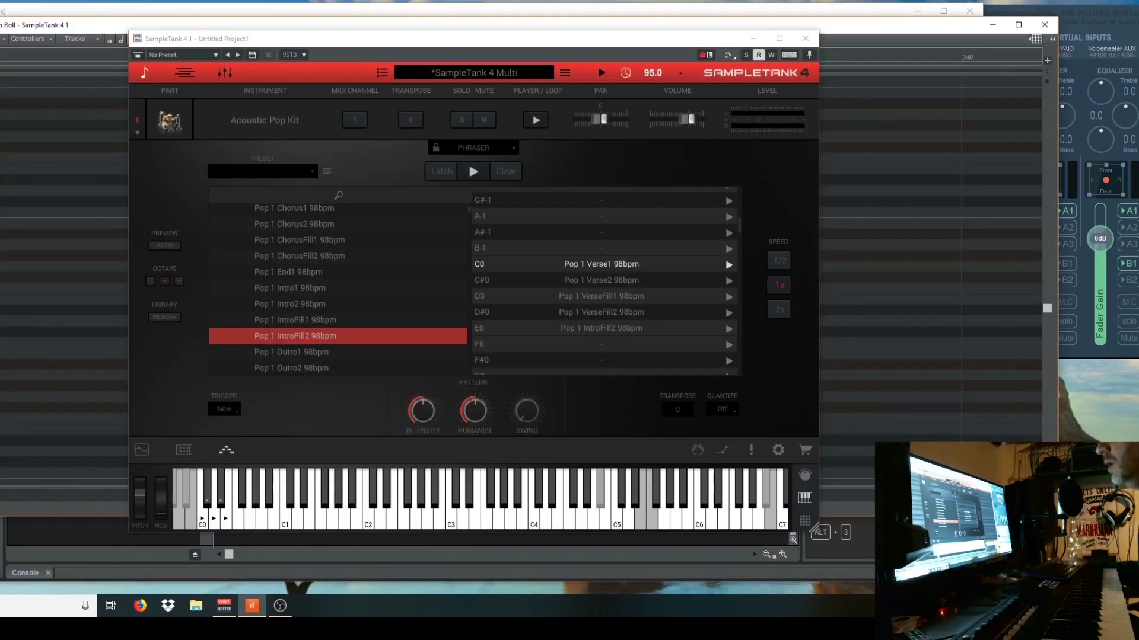
click(751, 38)
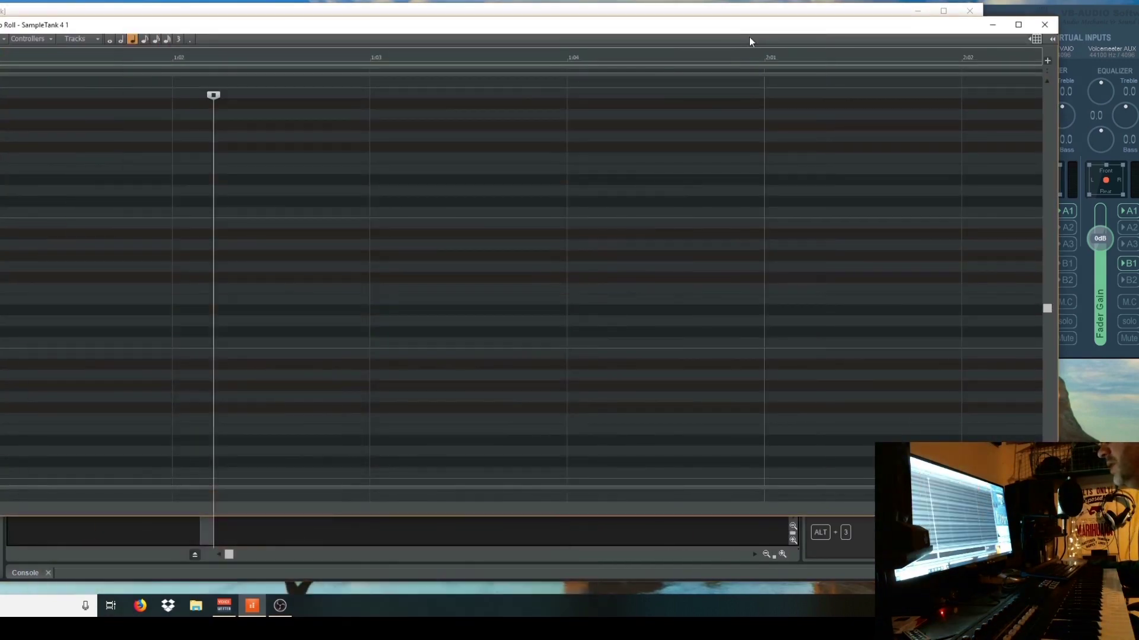
- Draw a pattern trigger note starting at 2:01 in the Piano Roll and extend its end to 4:01
scroll(12, 356, down, 5)
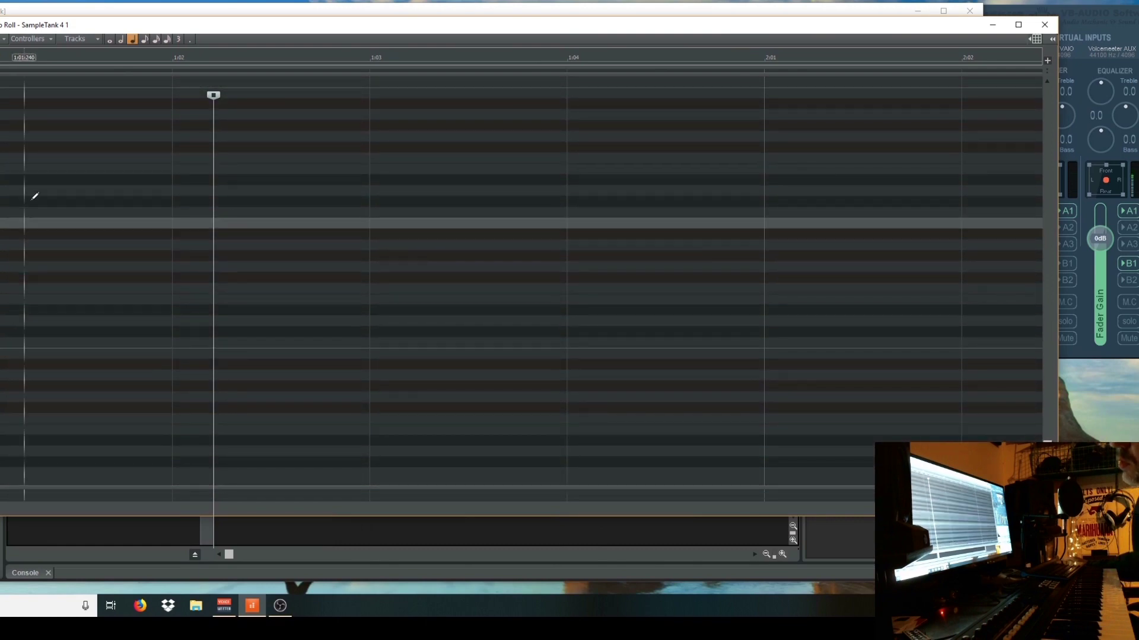
scroll(30, 190, up, 1)
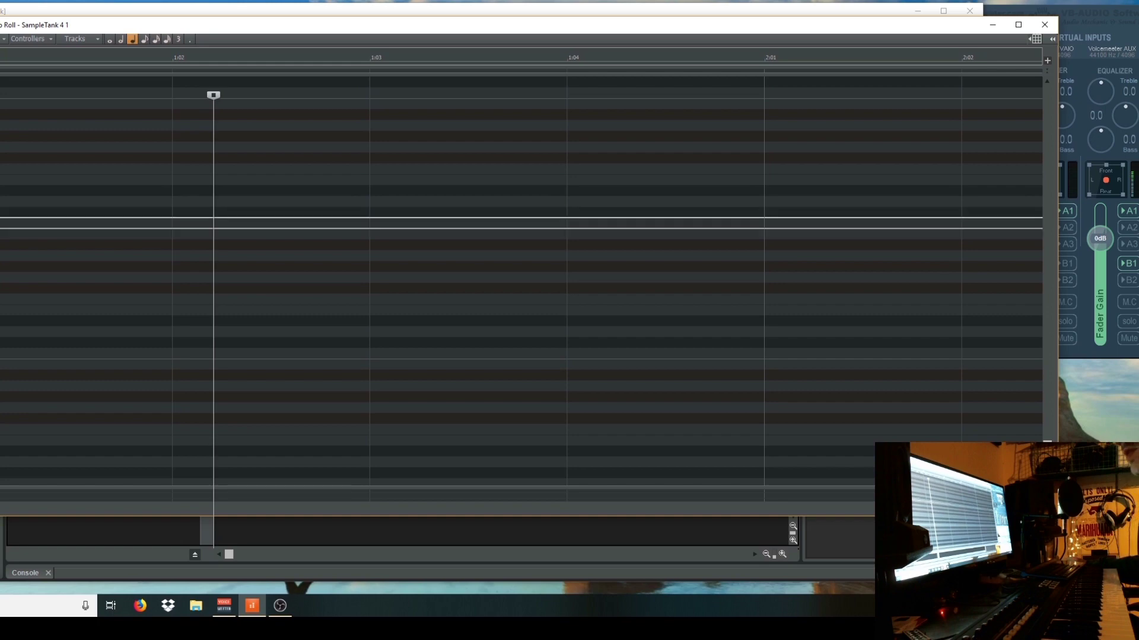
scroll(30, 223, up, 1)
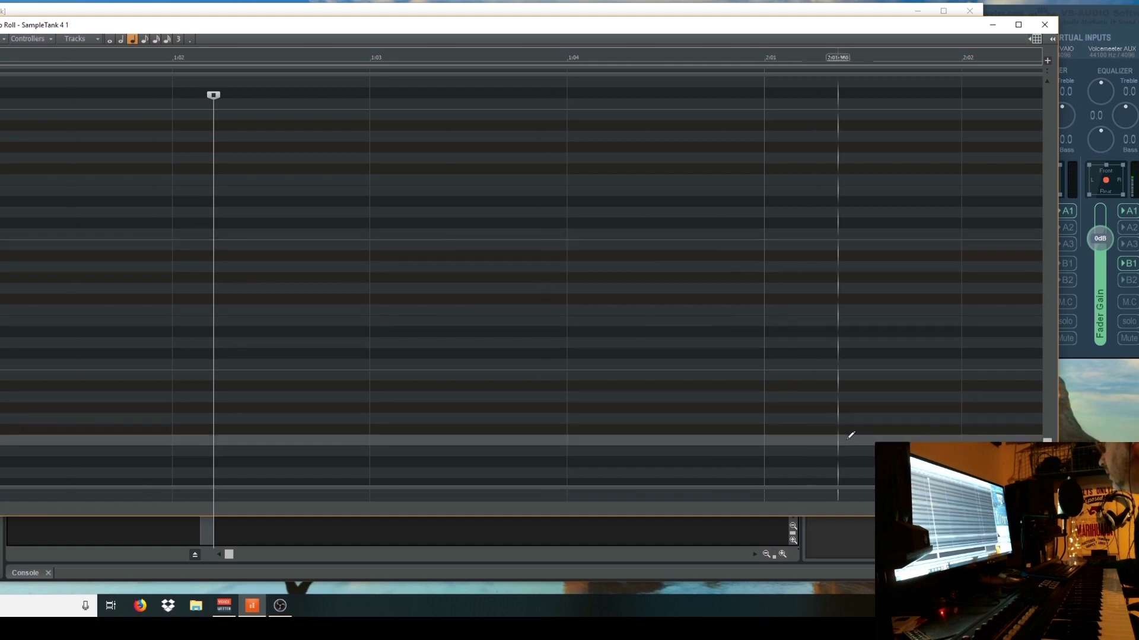
key(ctrl+Left)
key(ctrl+Left)
key(ctrl+Left)
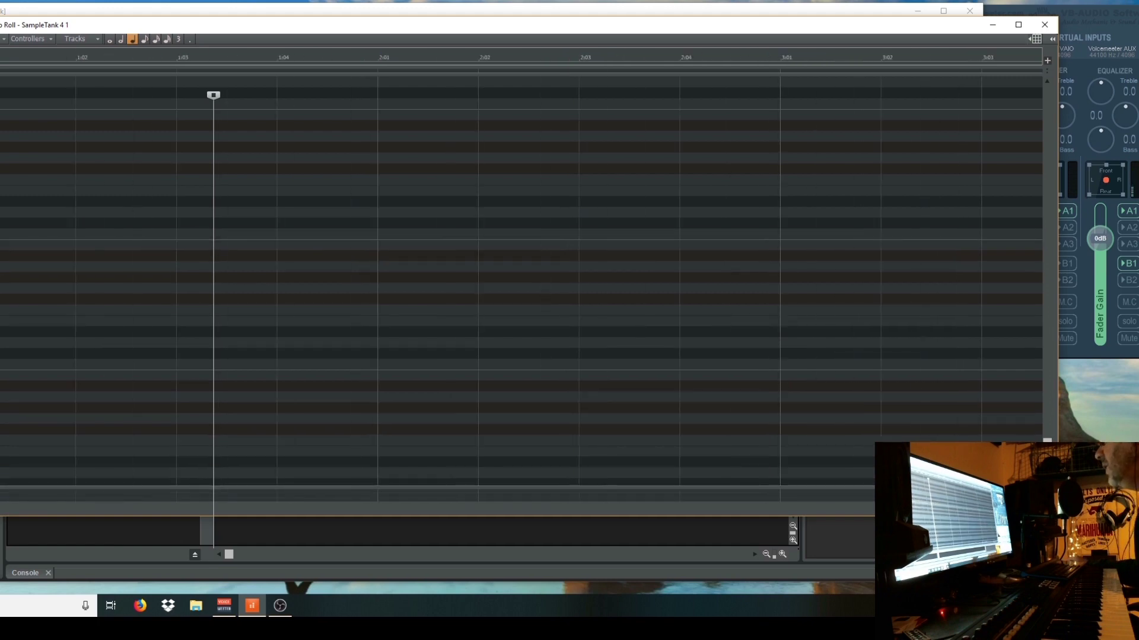
key(ctrl+Left)
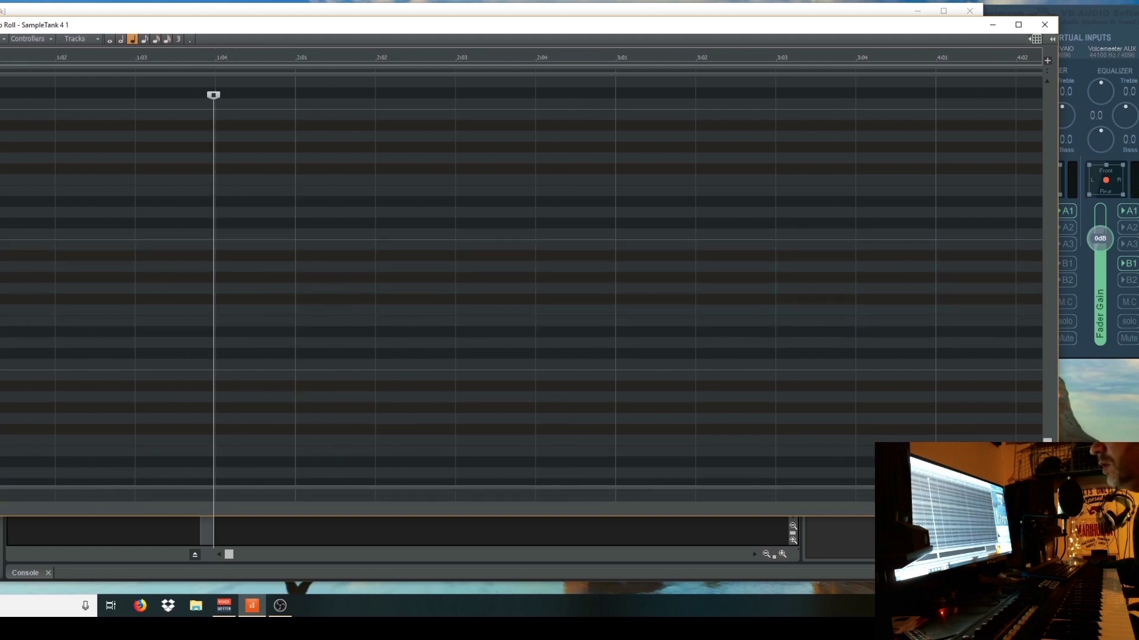
click(219, 232)
drag(294, 237, 335, 238)
drag(254, 237, 333, 238)
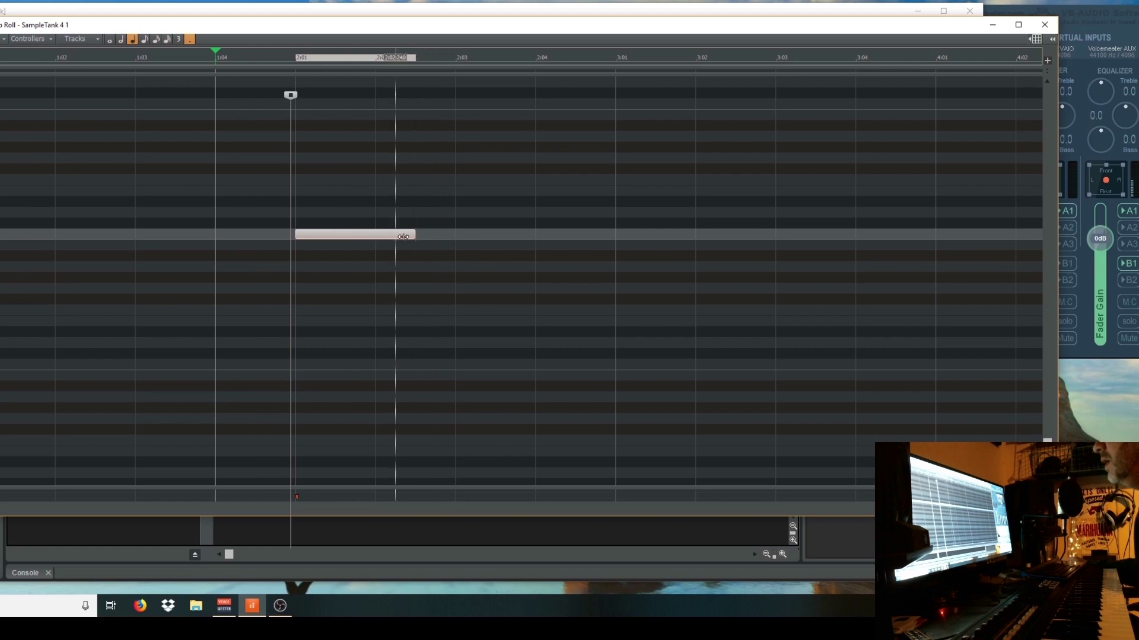
drag(415, 234, 931, 252)
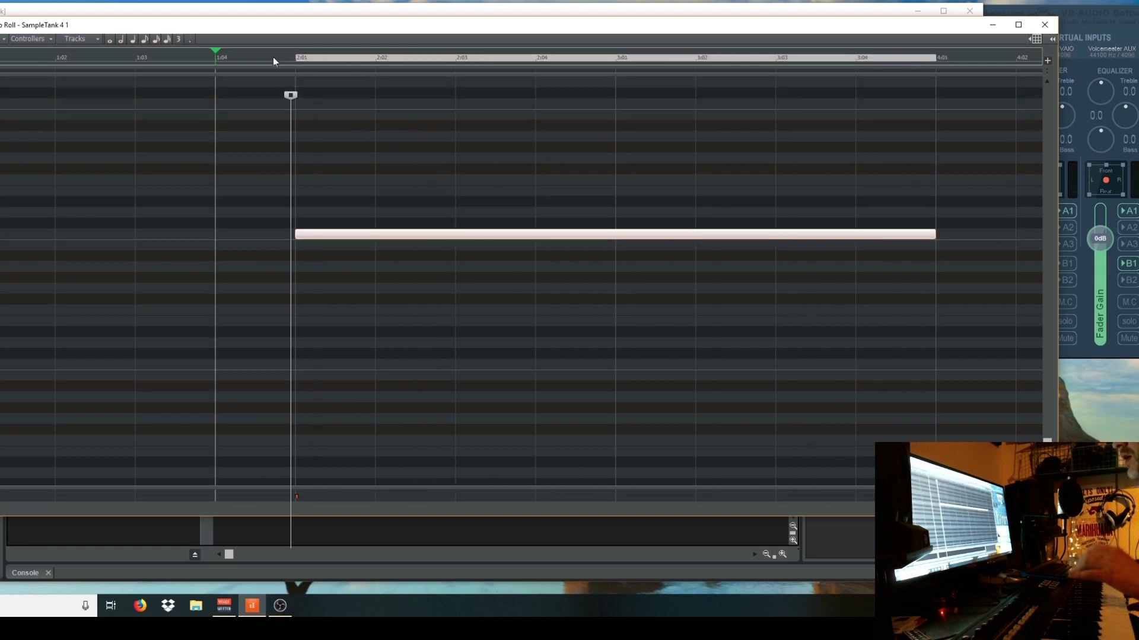
- Play back the pattern trigger note from just before bar 2 and extend its end to 6:02:720
click(255, 59)
key(space)
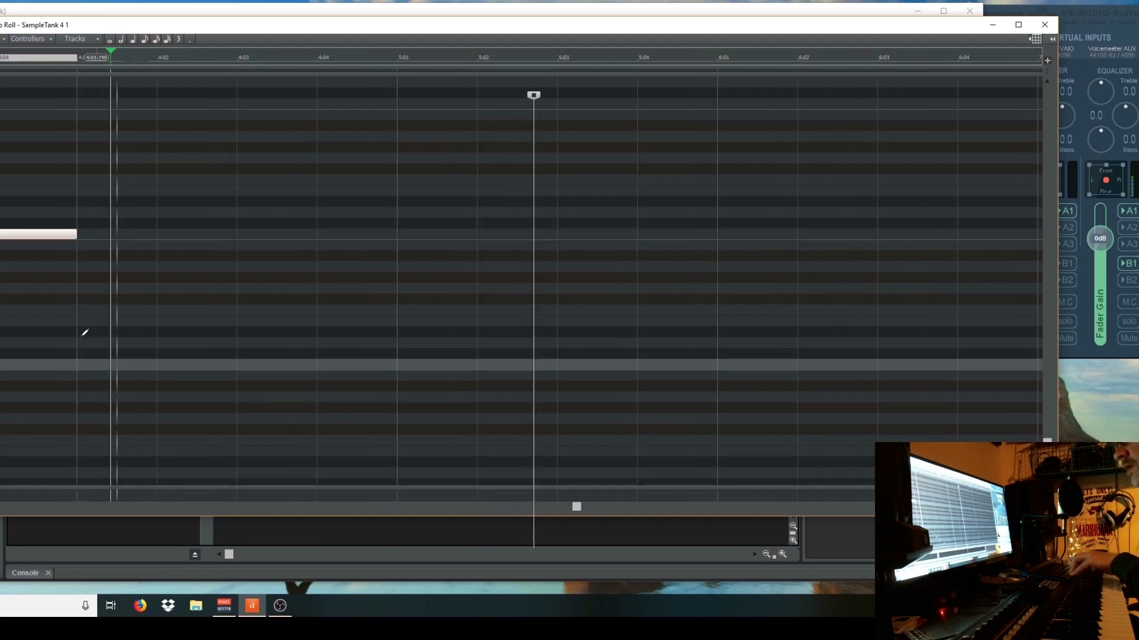
drag(78, 234, 587, 235)
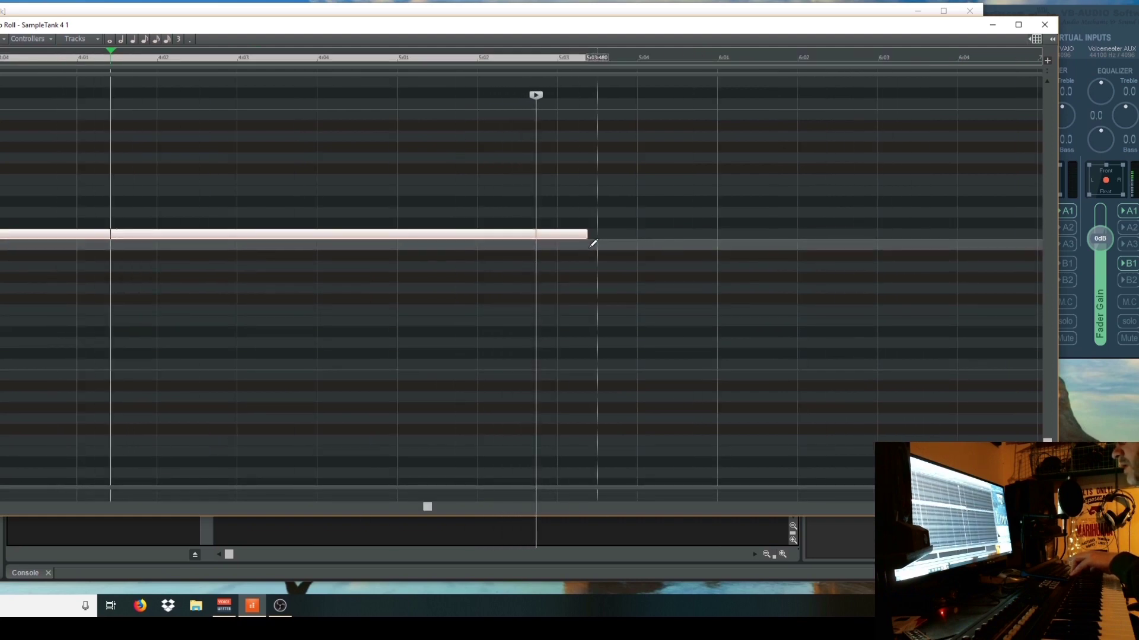
drag(1047, 255, 857, 271)
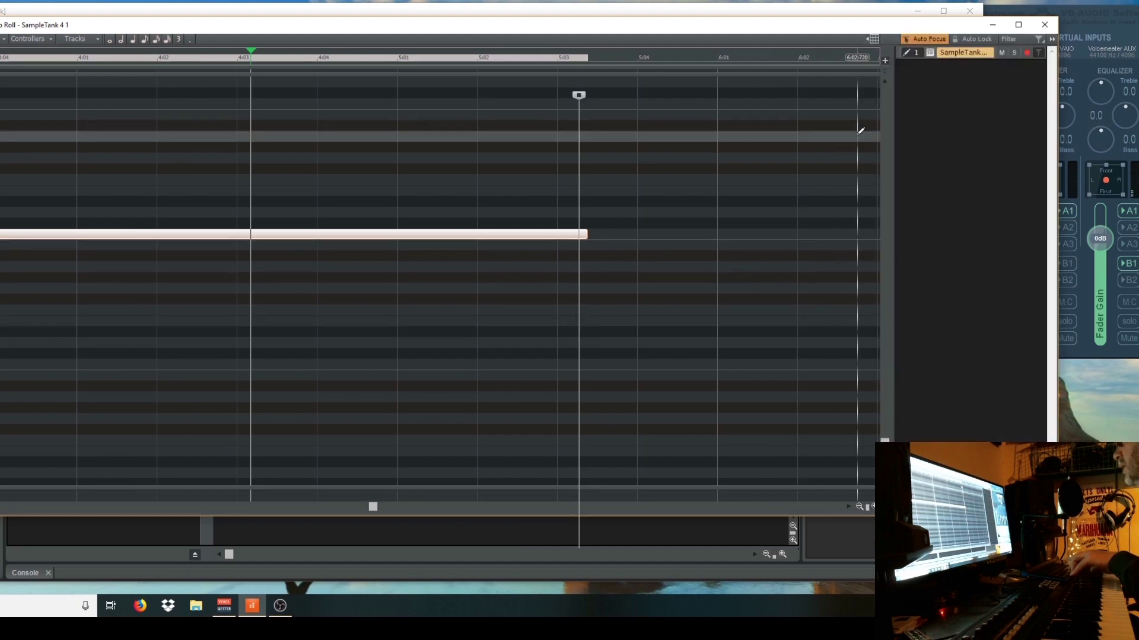
drag(373, 506, 68, 540)
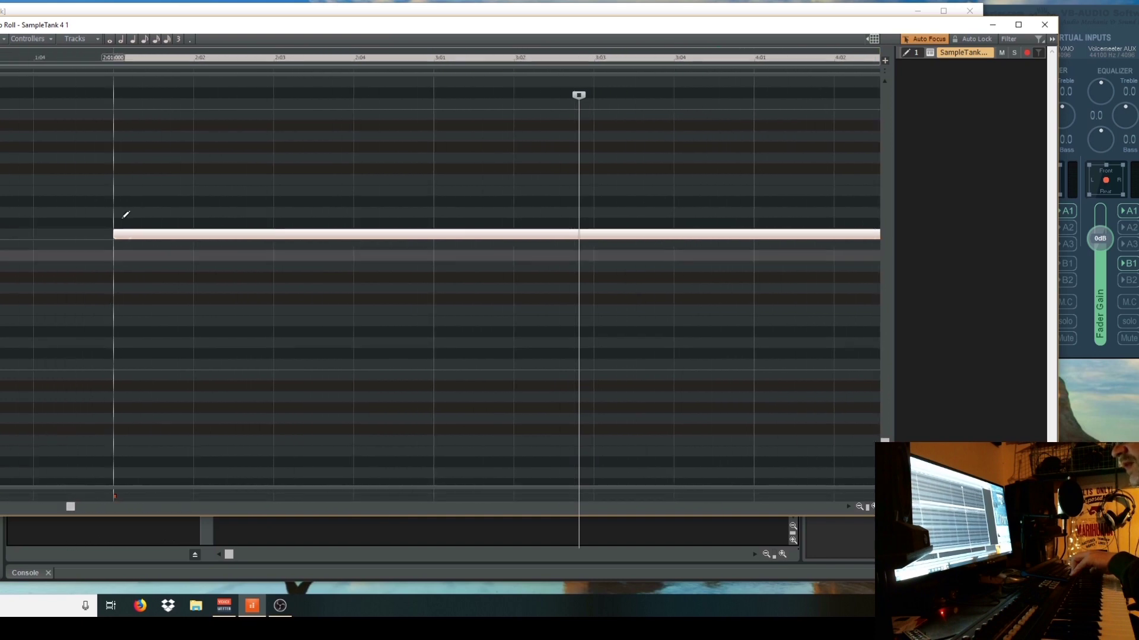
click(85, 61)
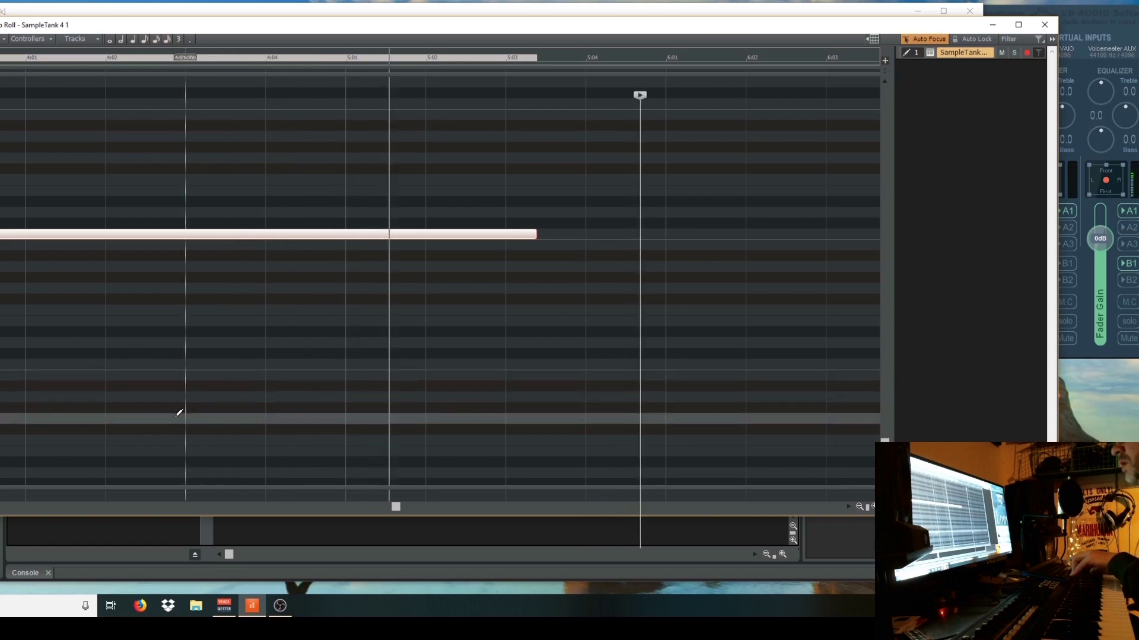
drag(538, 233, 806, 236)
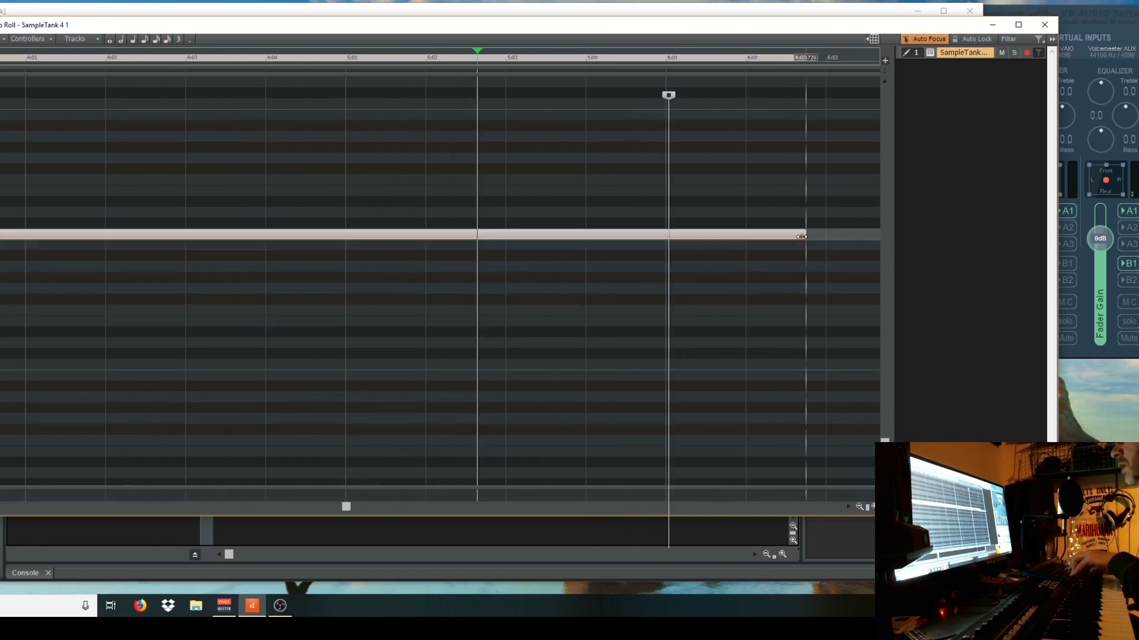
- Play the trigger note again from before bar 2 and shorten its end to 6:01:000
click(300, 59)
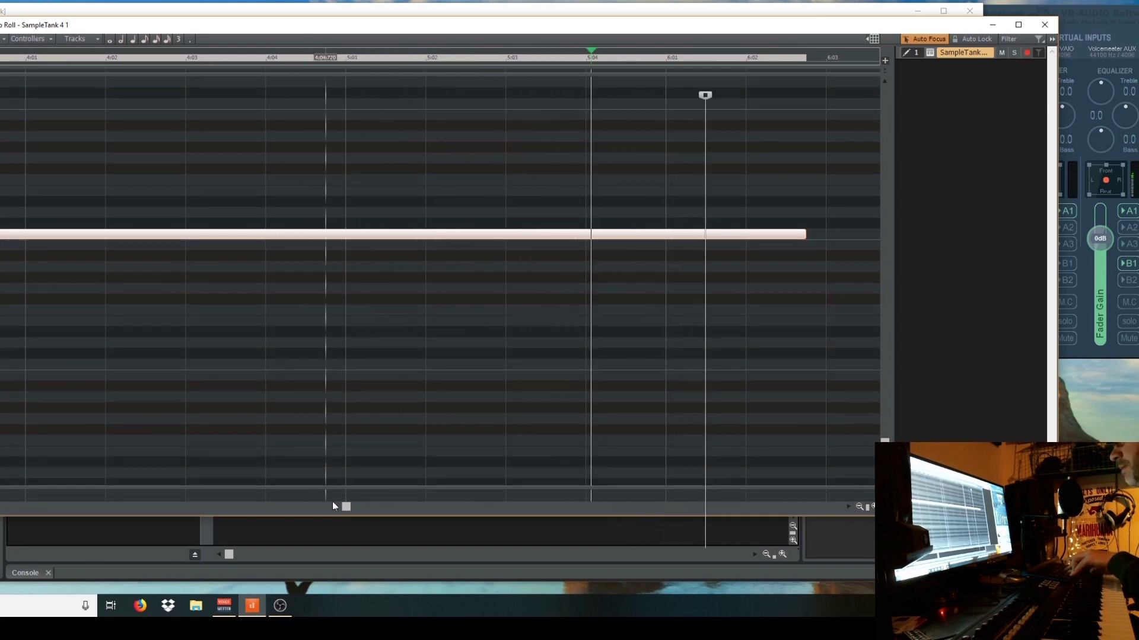
drag(346, 507, 3, 510)
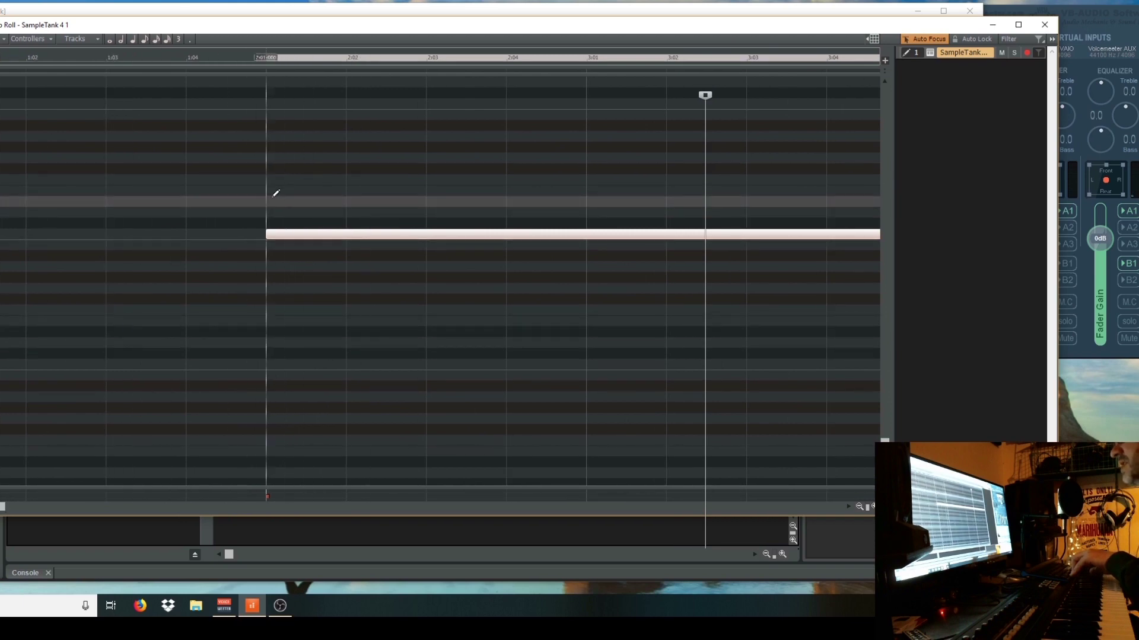
click(858, 507)
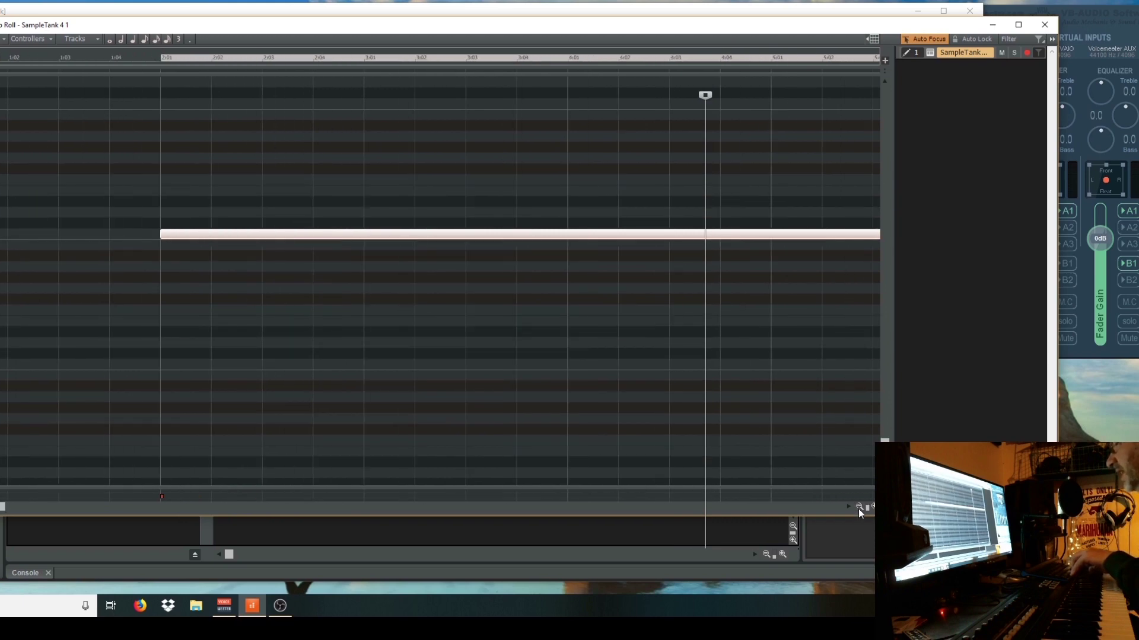
click(858, 507)
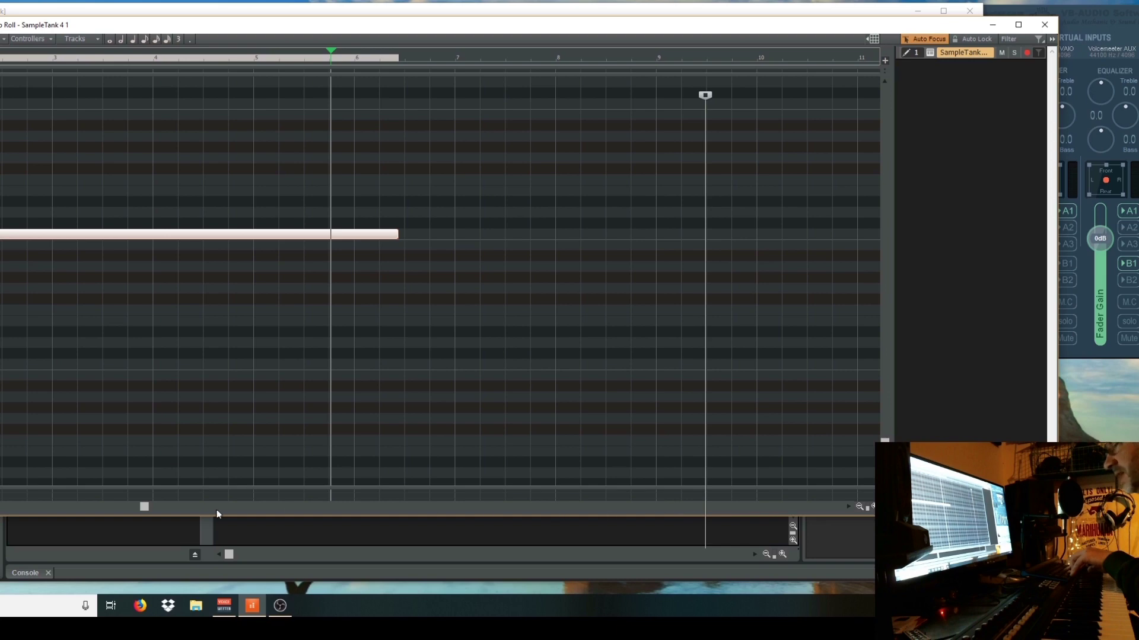
drag(139, 509, 3, 505)
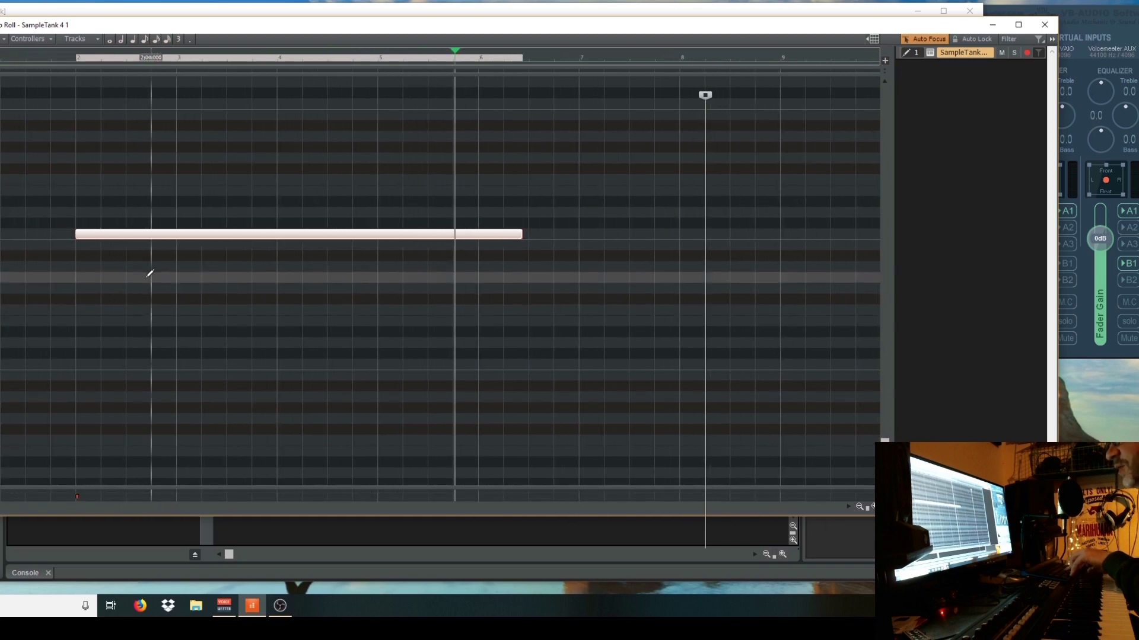
click(47, 60)
key(space)
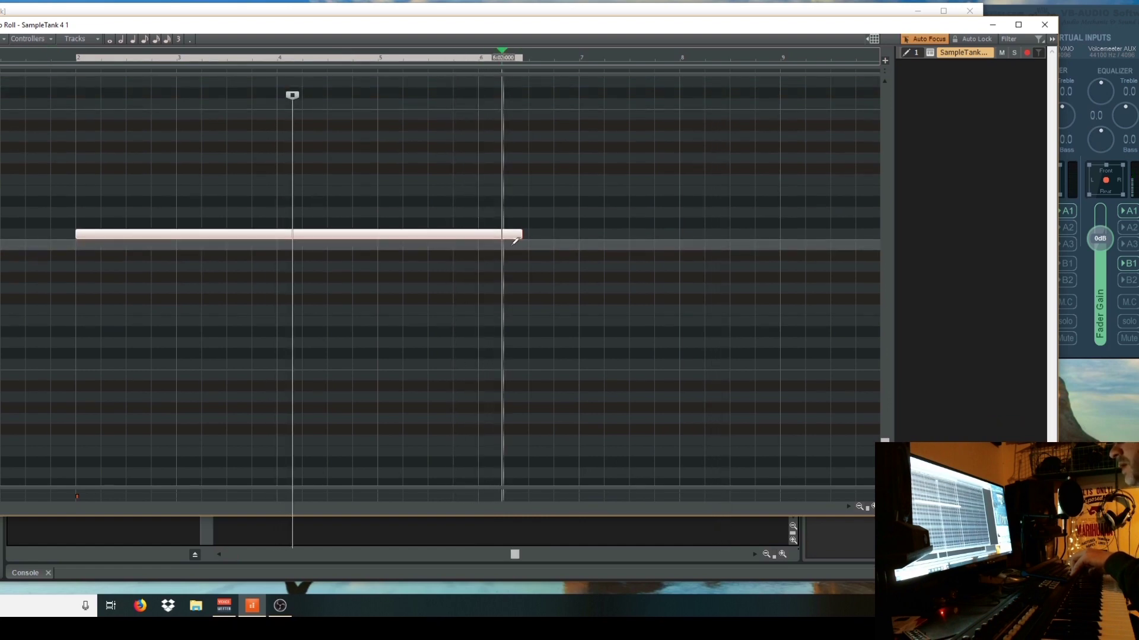
drag(520, 236, 478, 238)
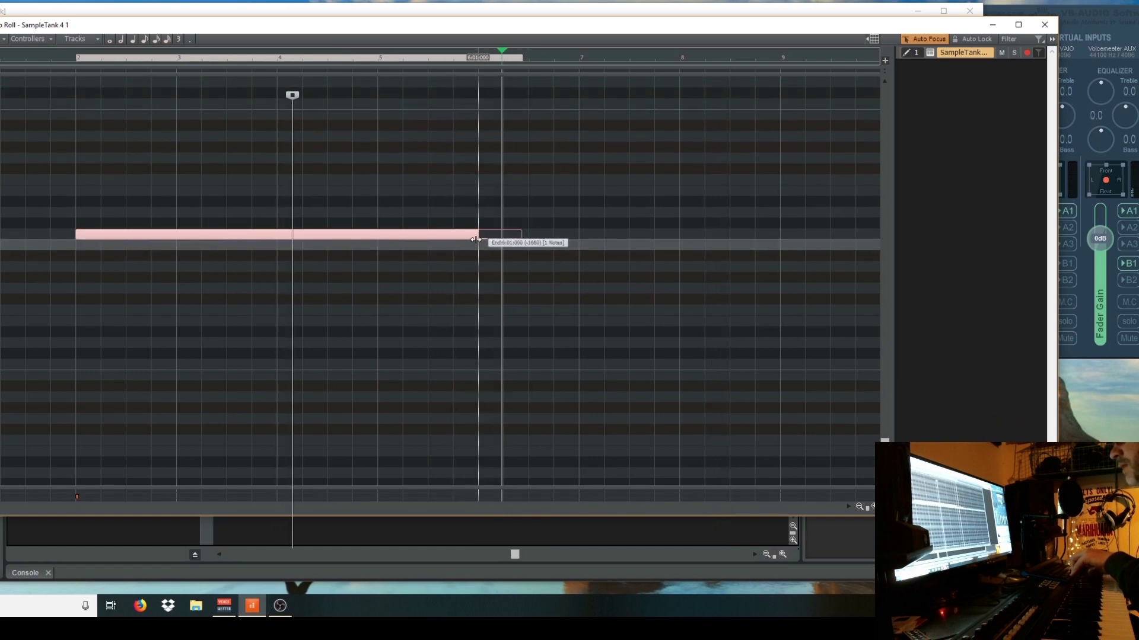
click(41, 59)
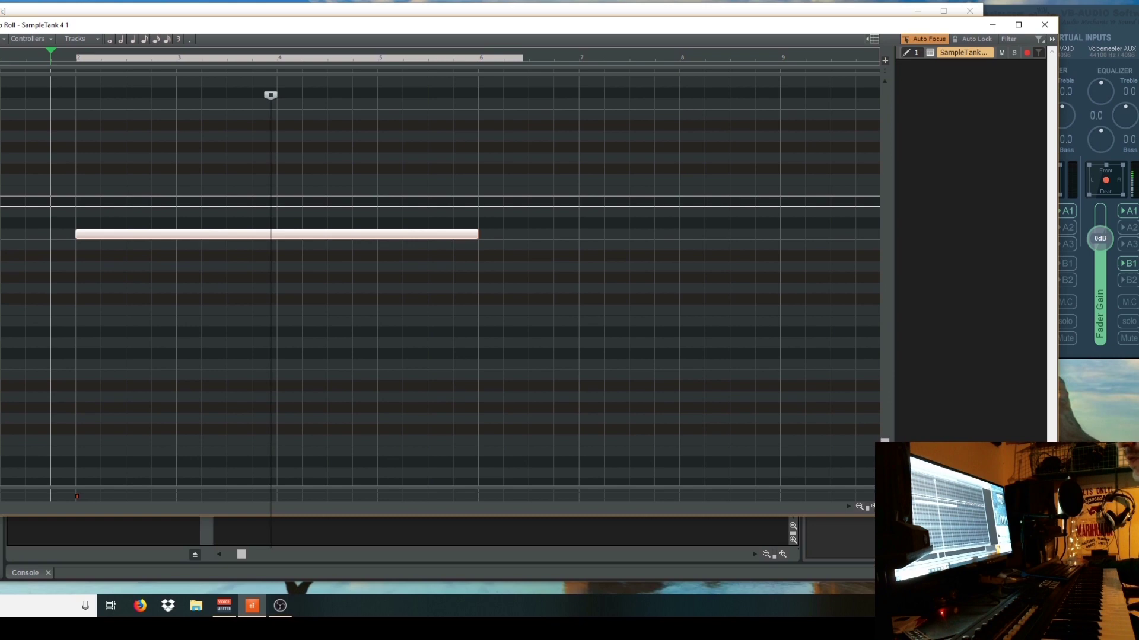
- Draw a second trigger note in bar 1 on a higher Piano Roll row, ending just before 2:01
click(440, 202)
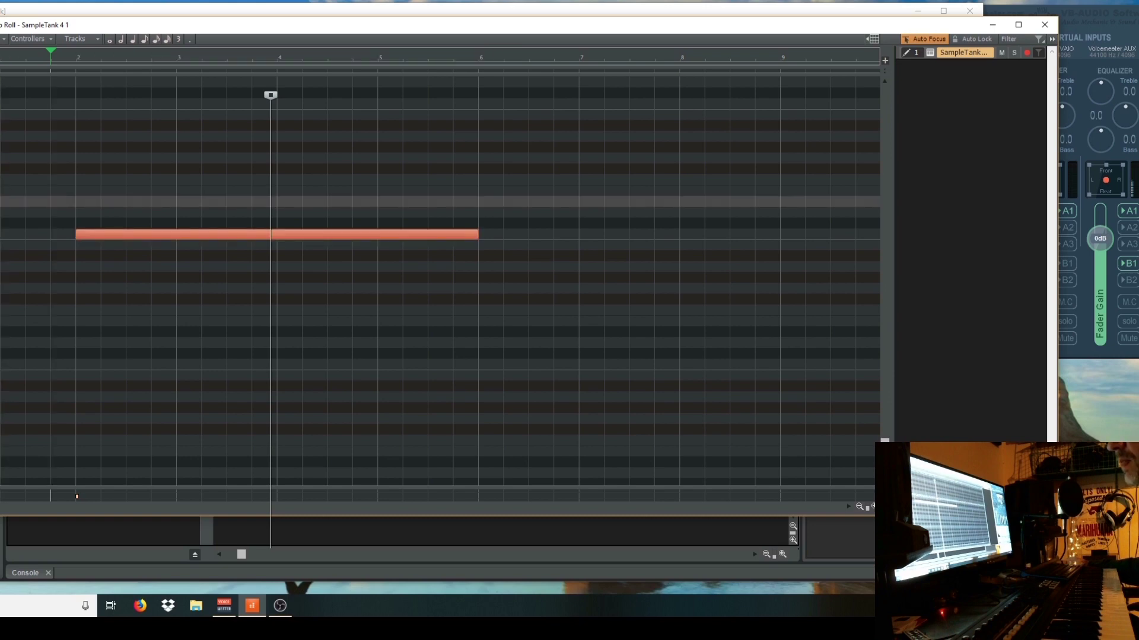
click(0, 202)
drag(370, 205, 69, 212)
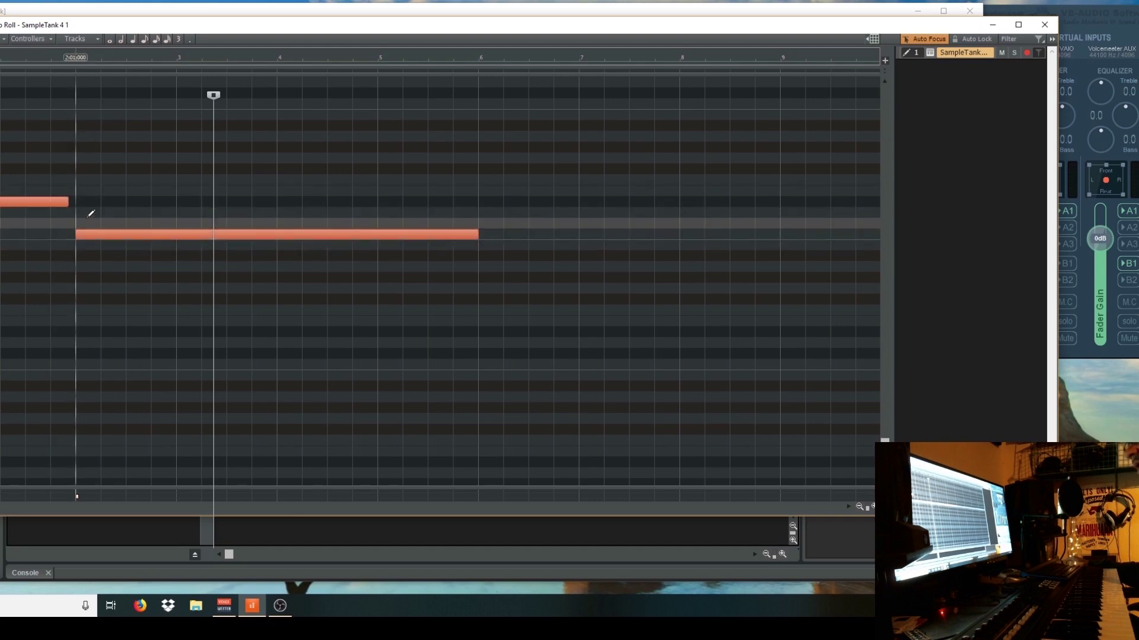
drag(69, 204, 70, 204)
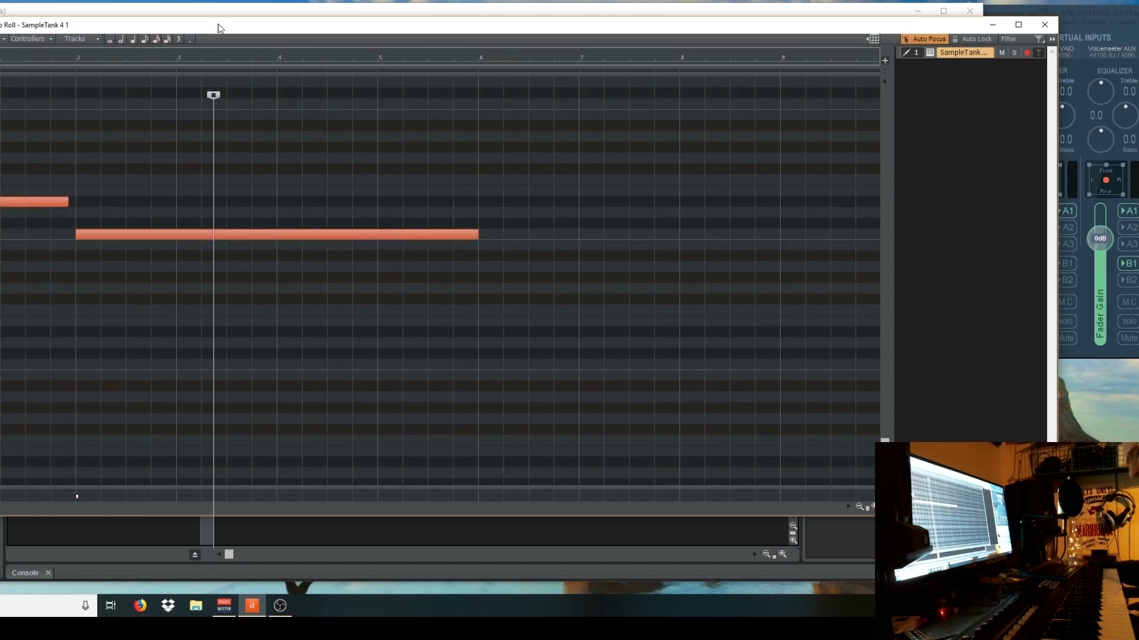
- Move the Piano Roll window clear of the transport controls and play both trigger notes from the project start
drag(215, 30, 195, 88)
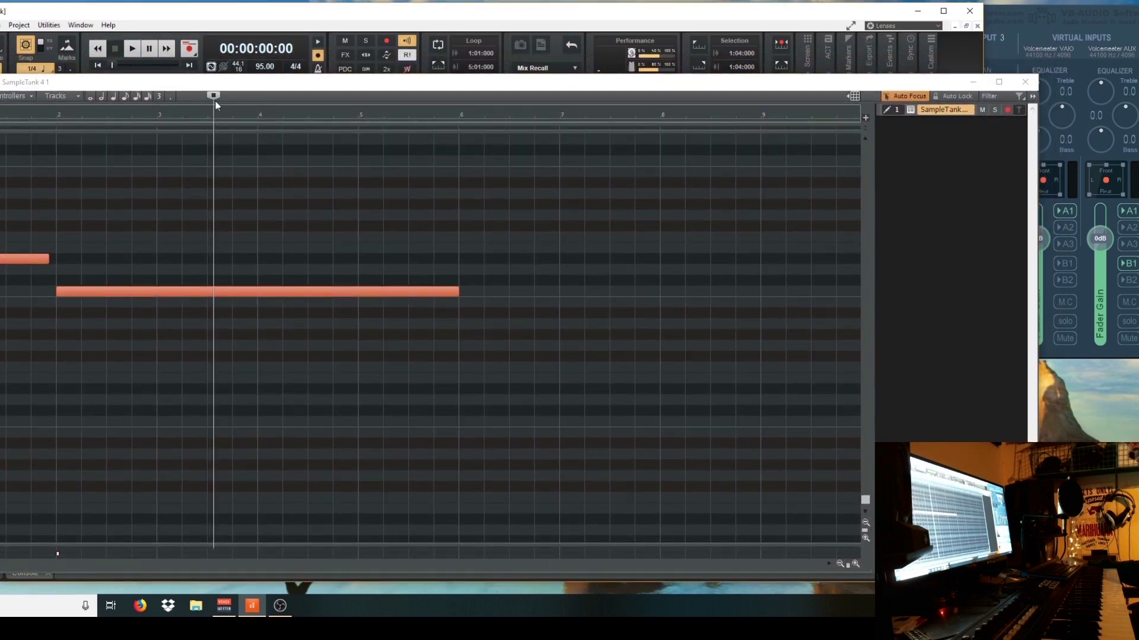
click(129, 51)
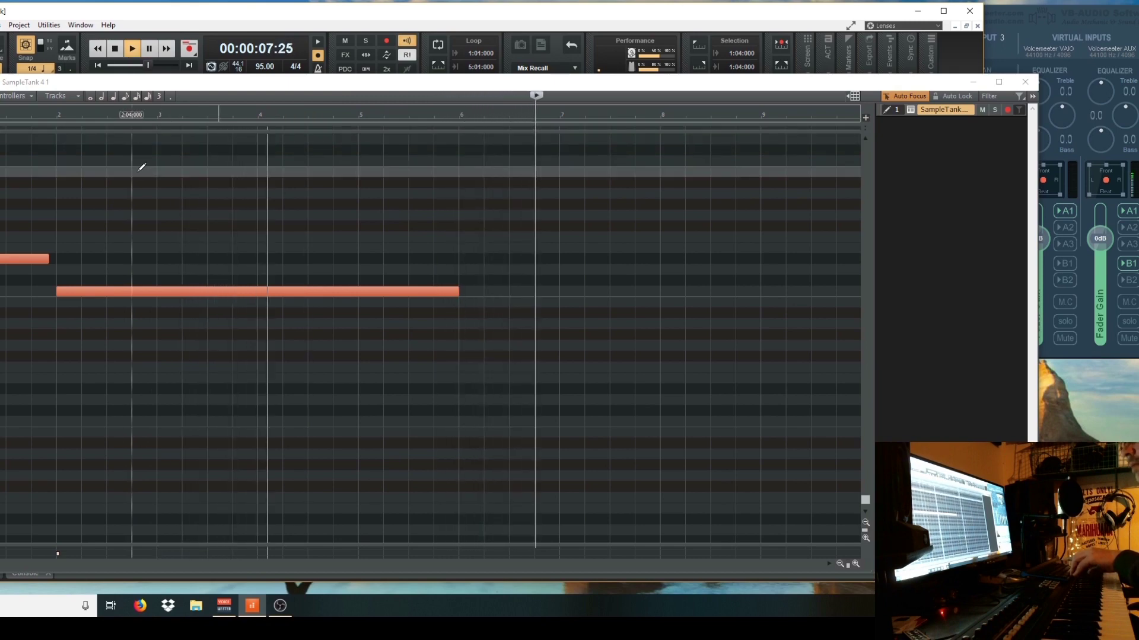
key(space)
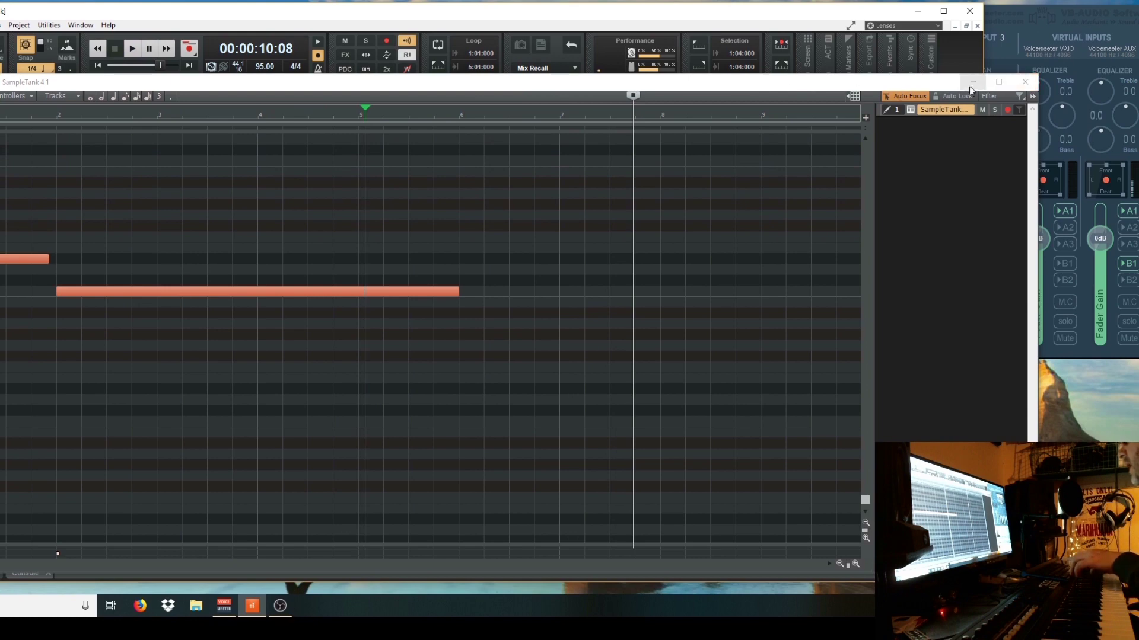
- Minimize the Piano Roll and insert a MIDI track below the SampleTank 4 1 track
click(969, 84)
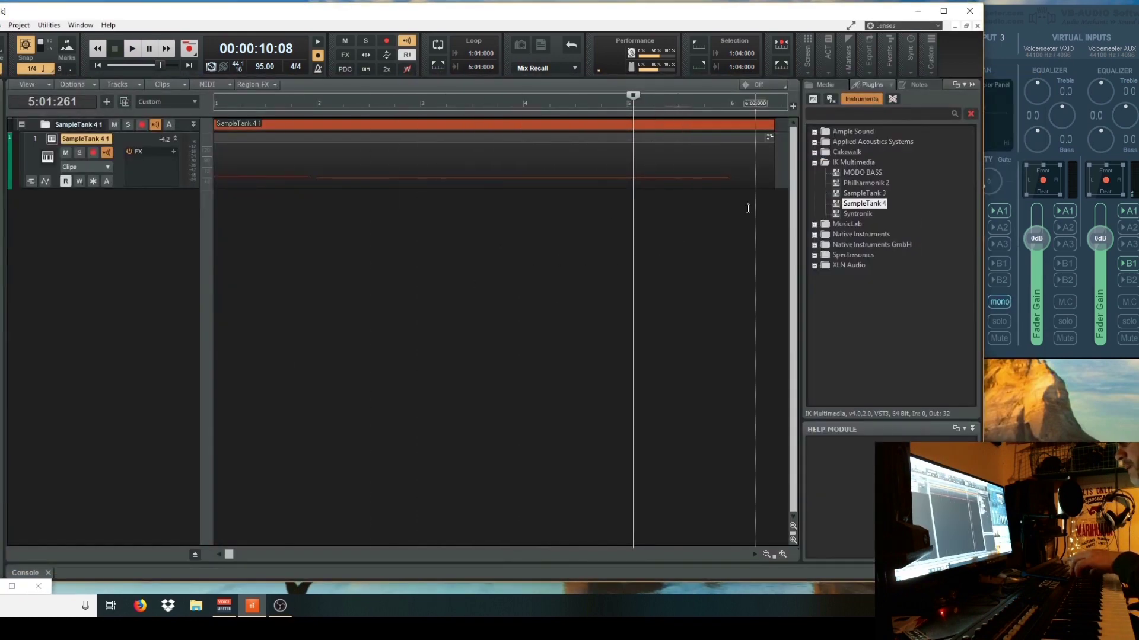
click(765, 554)
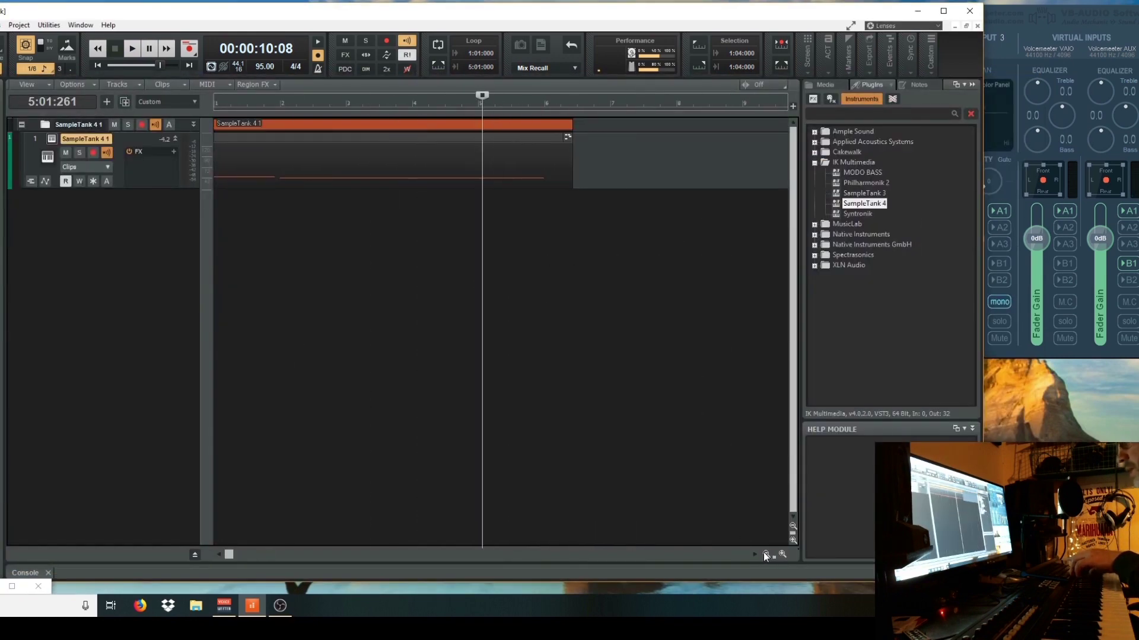
right_click(84, 206)
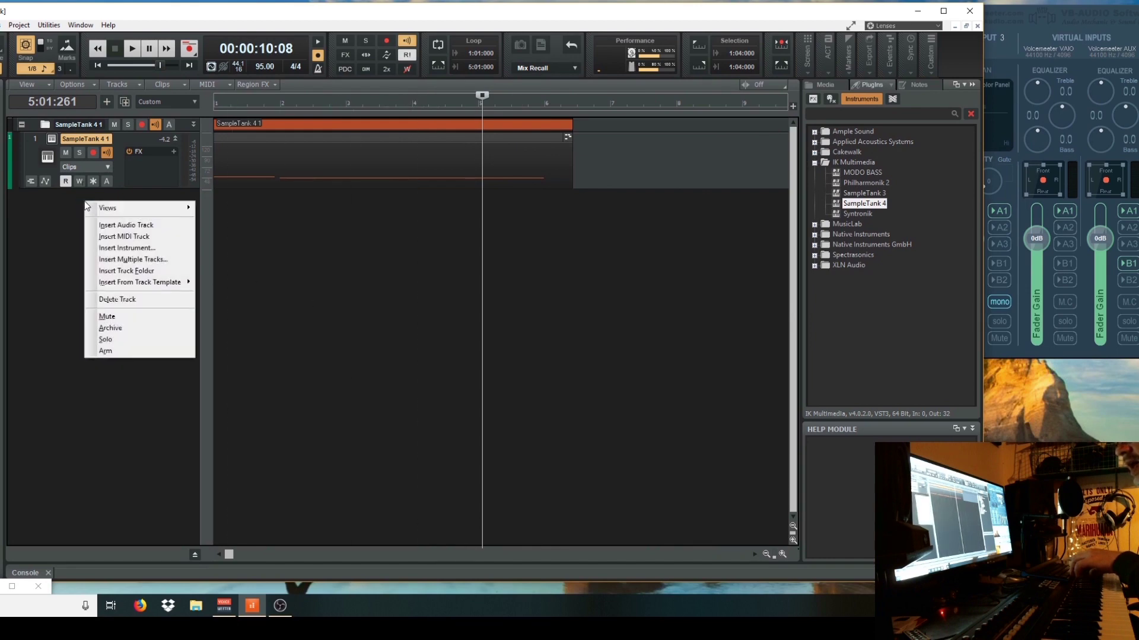
click(124, 234)
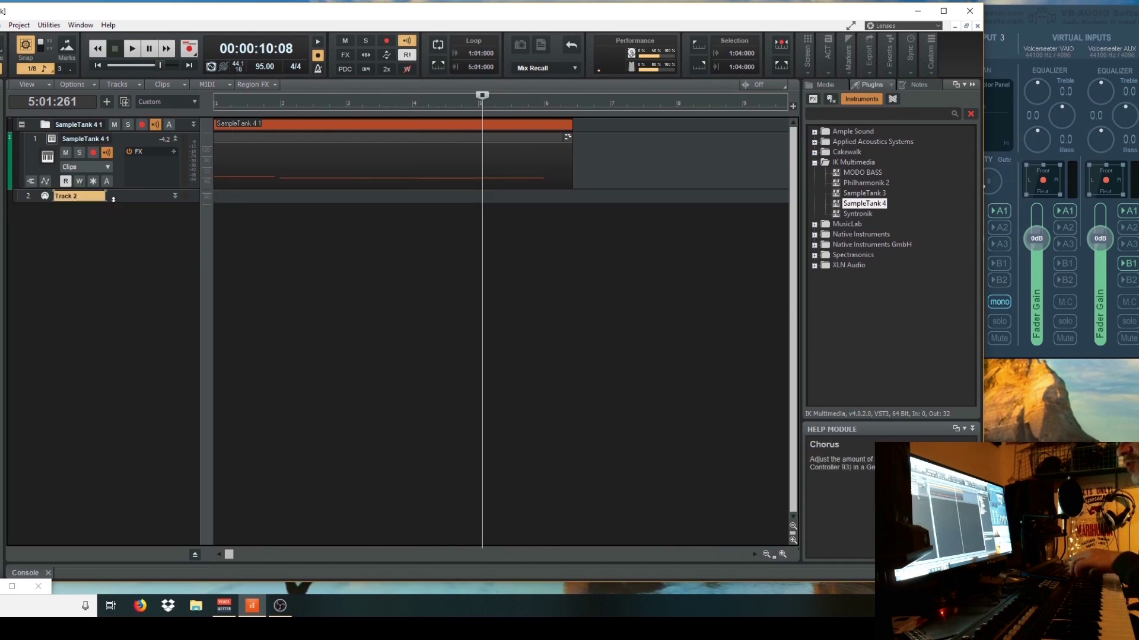
- Expand the new MIDI track's strip and set its output to the SampleTank 4 instrument
click(175, 197)
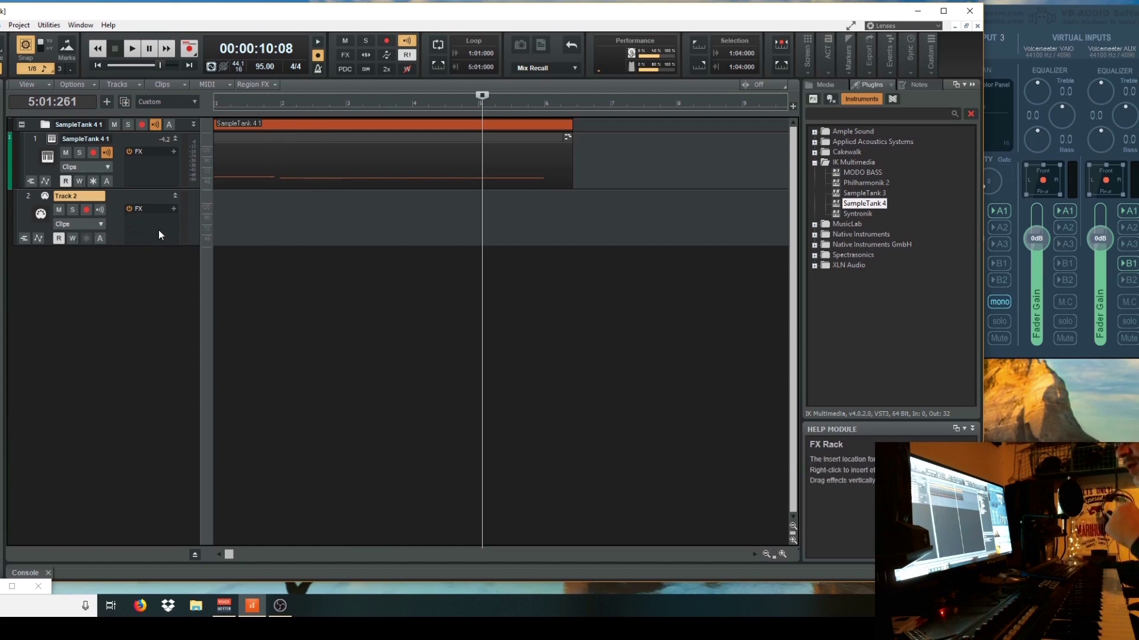
right_click(145, 217)
click(111, 281)
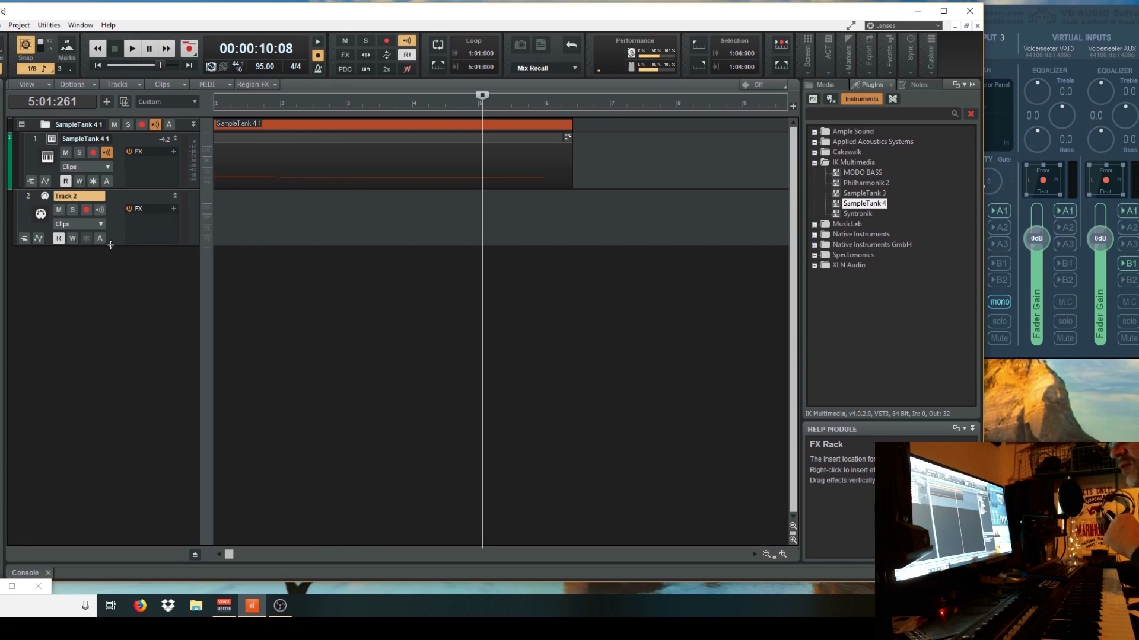
mouse_move(109, 245)
mouse_down()
mouse_move(108, 290)
mouse_move(101, 265)
mouse_up()
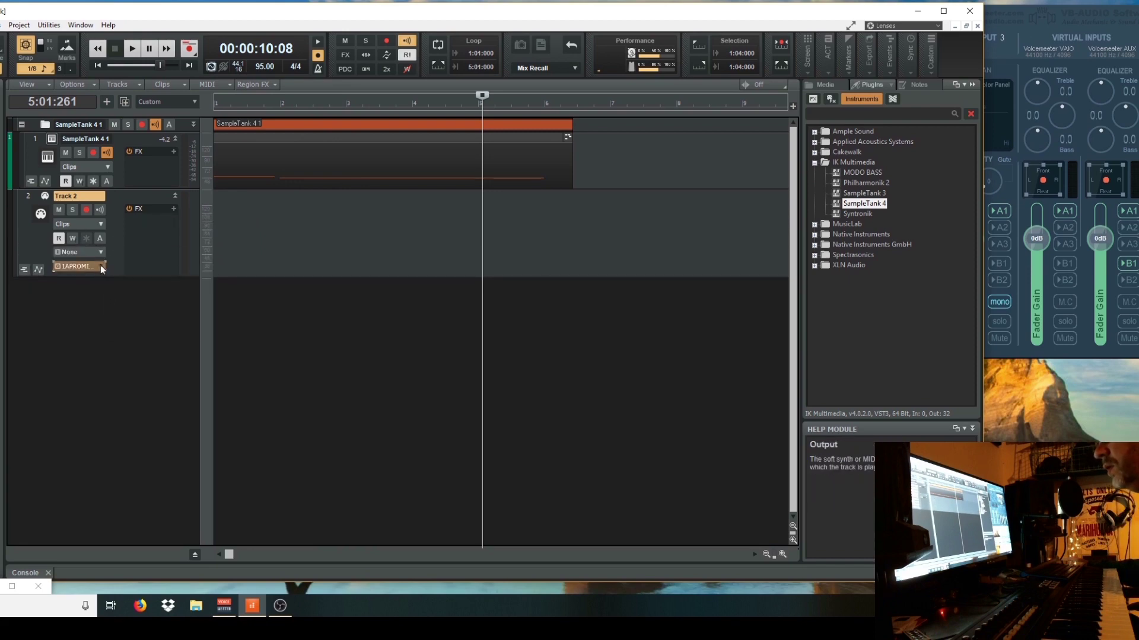
click(100, 265)
click(140, 303)
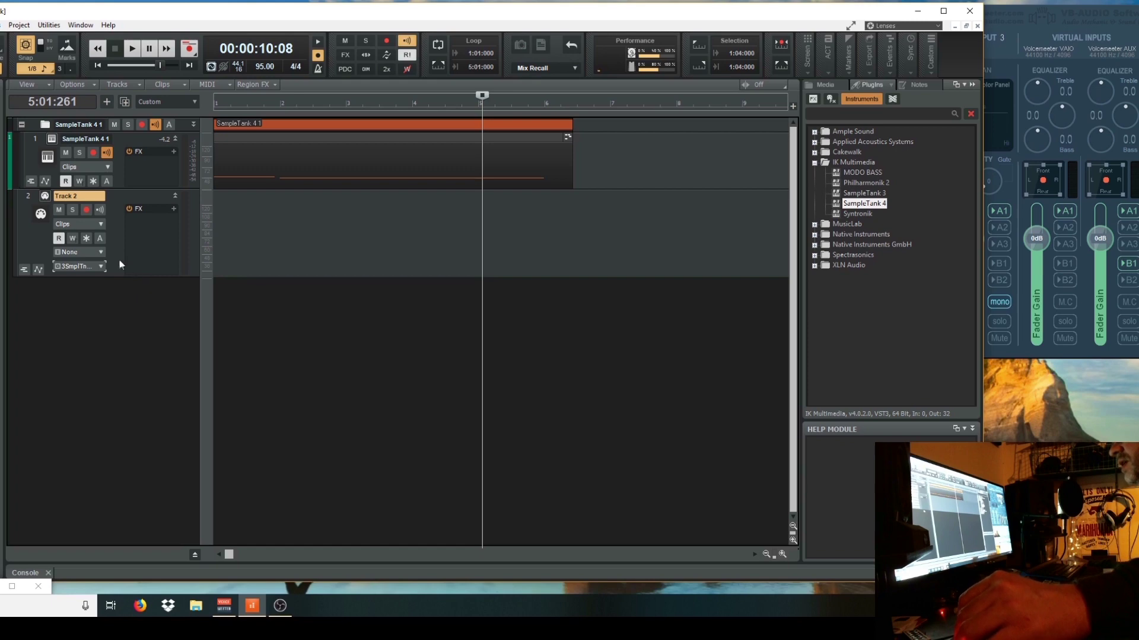
- Rename the new MIDI track as Bass
double_click(73, 197)
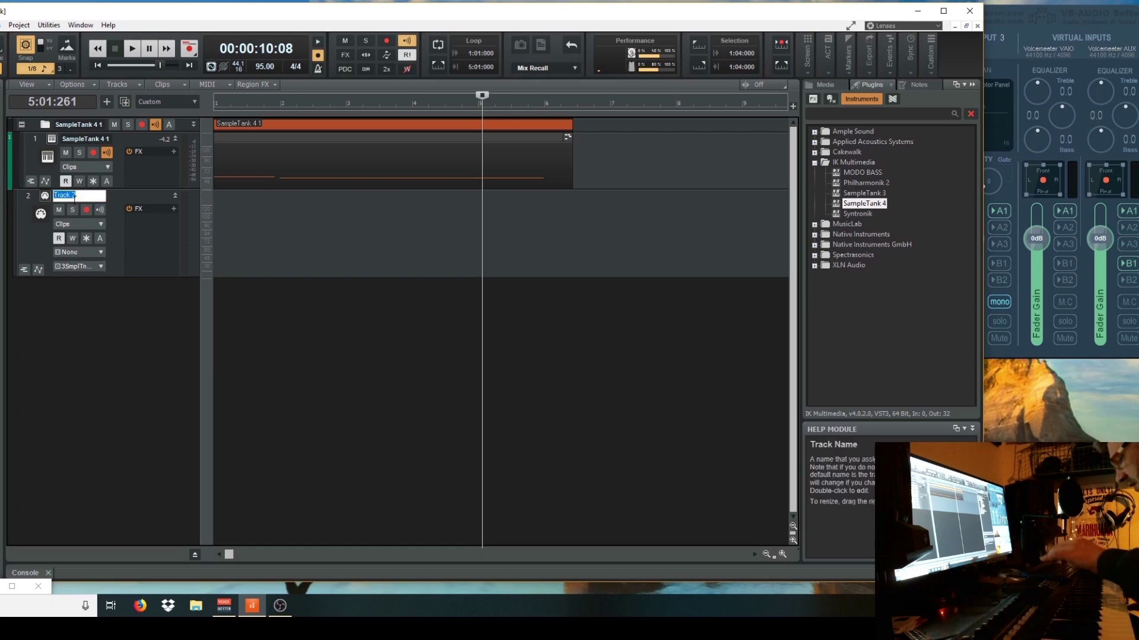
text(Bass)
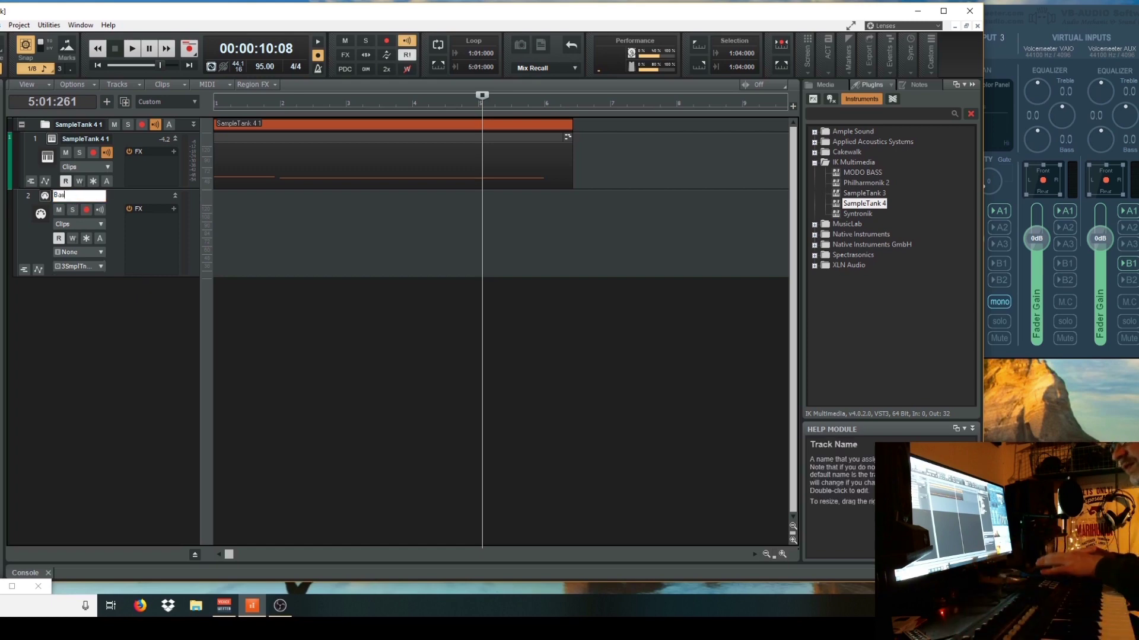
key(Return)
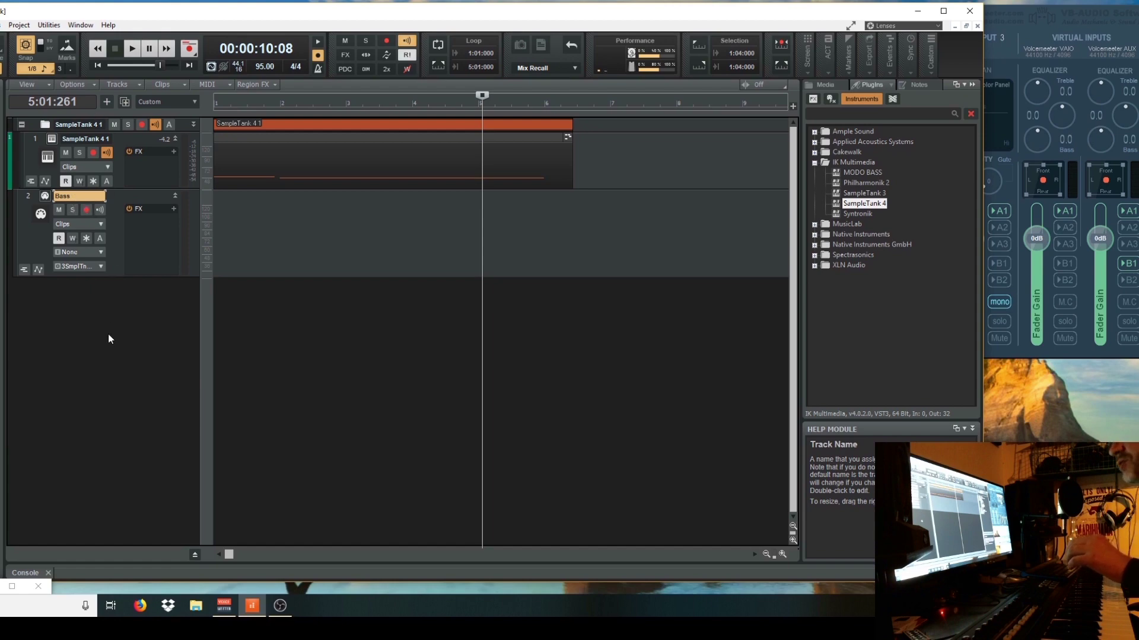
- Rewind the project to the start and open SampleTank 4 from the Bass track, replacing the Phraser view with the full part list
click(271, 238)
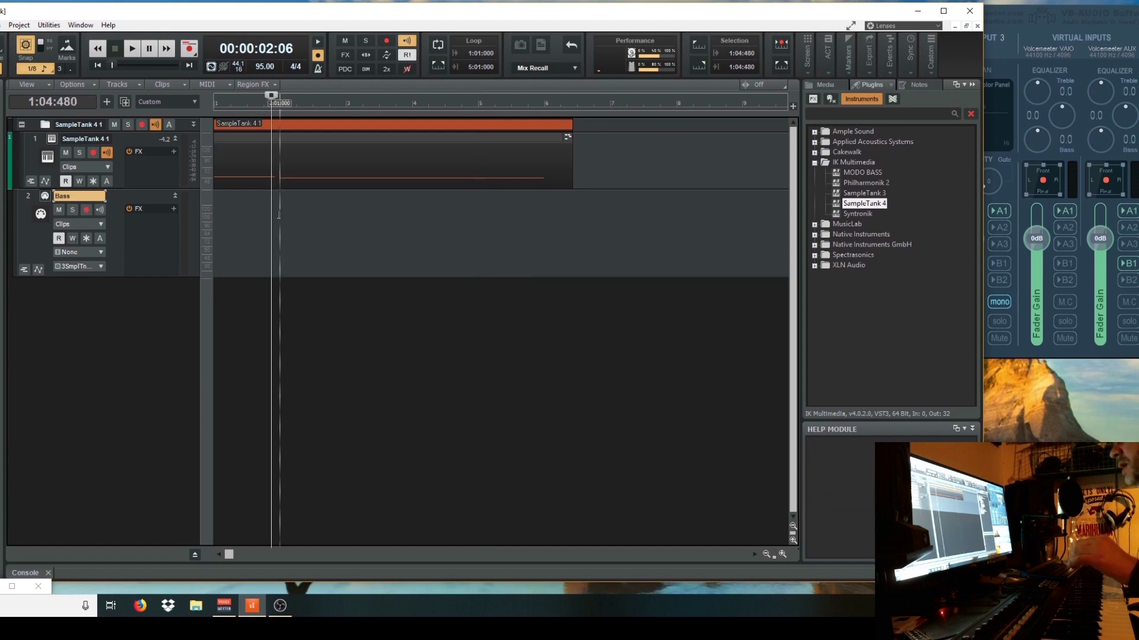
click(97, 66)
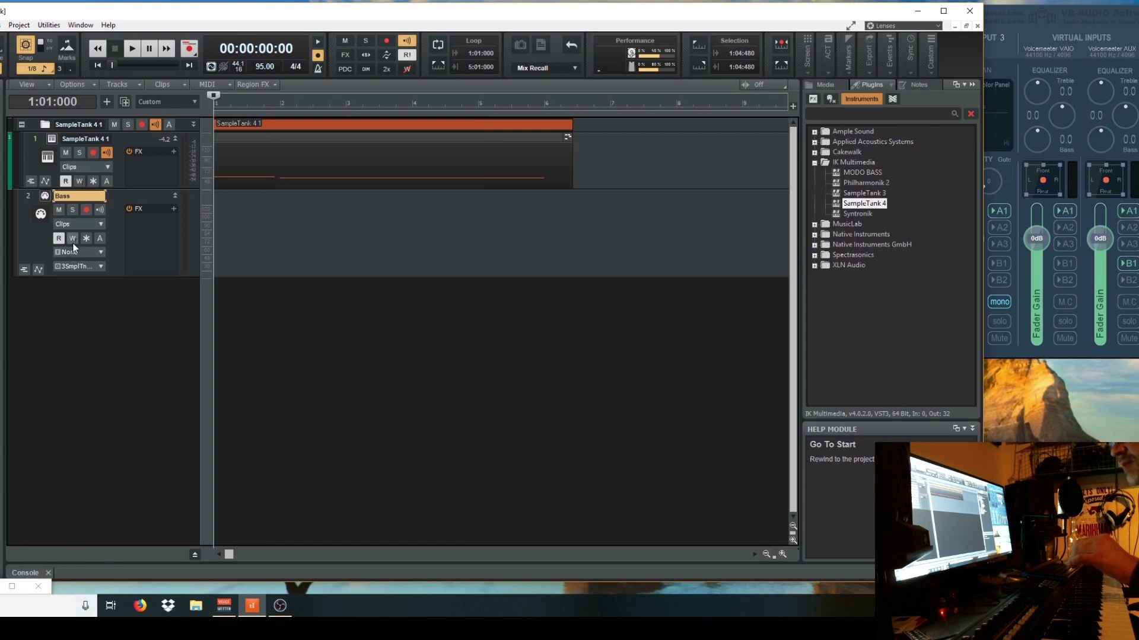
click(41, 213)
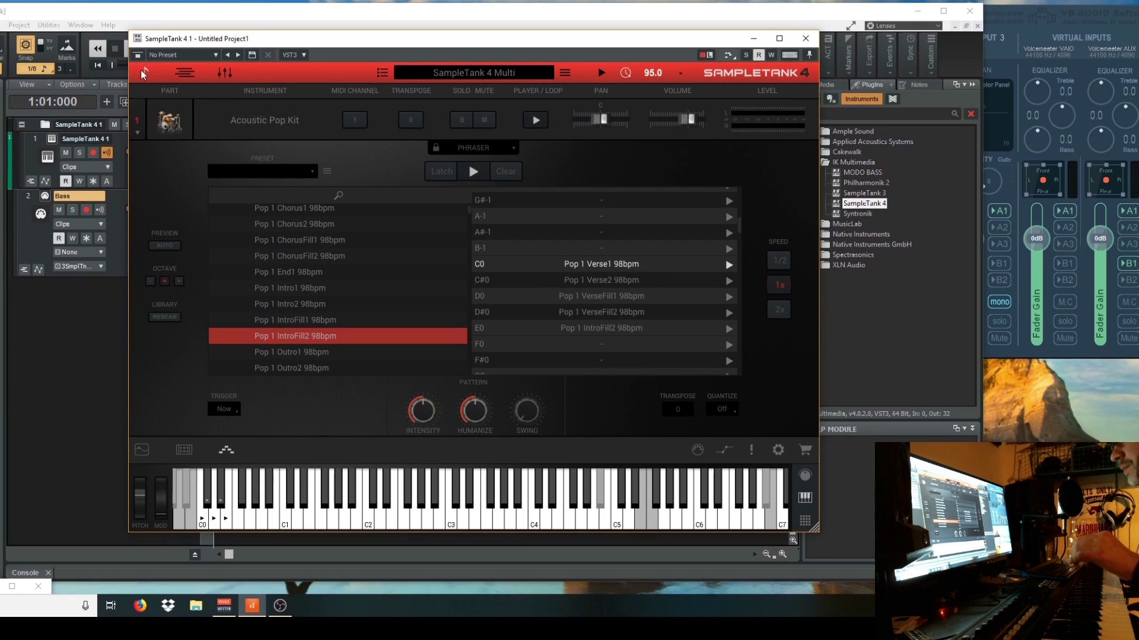
click(226, 451)
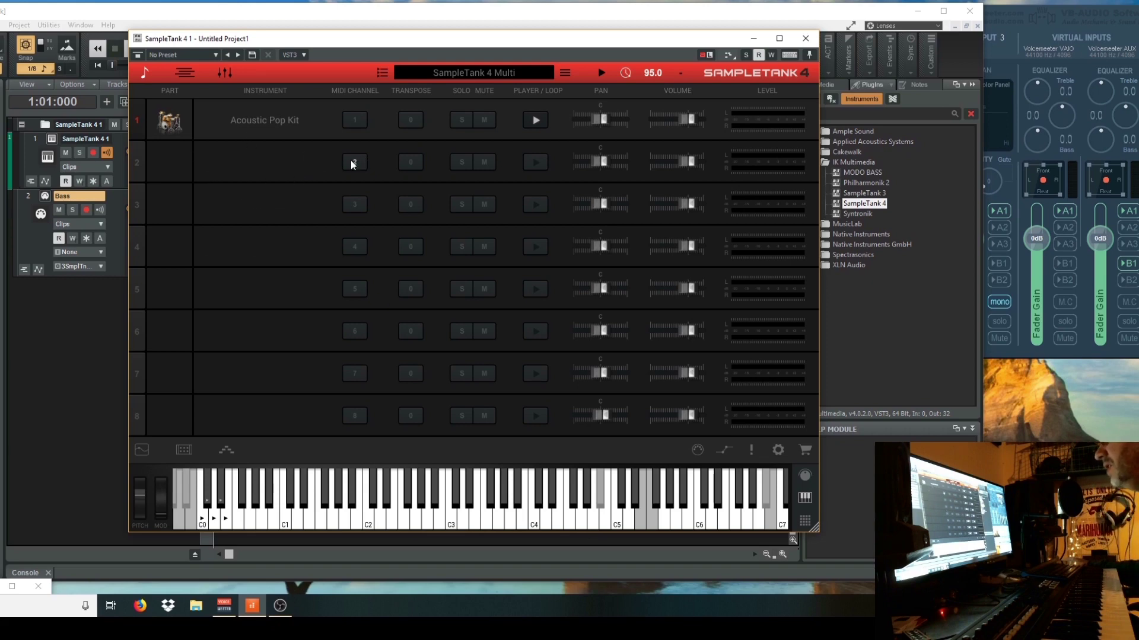
- Open the instrument browser for SampleTank part 2 and show the Bass category
click(264, 170)
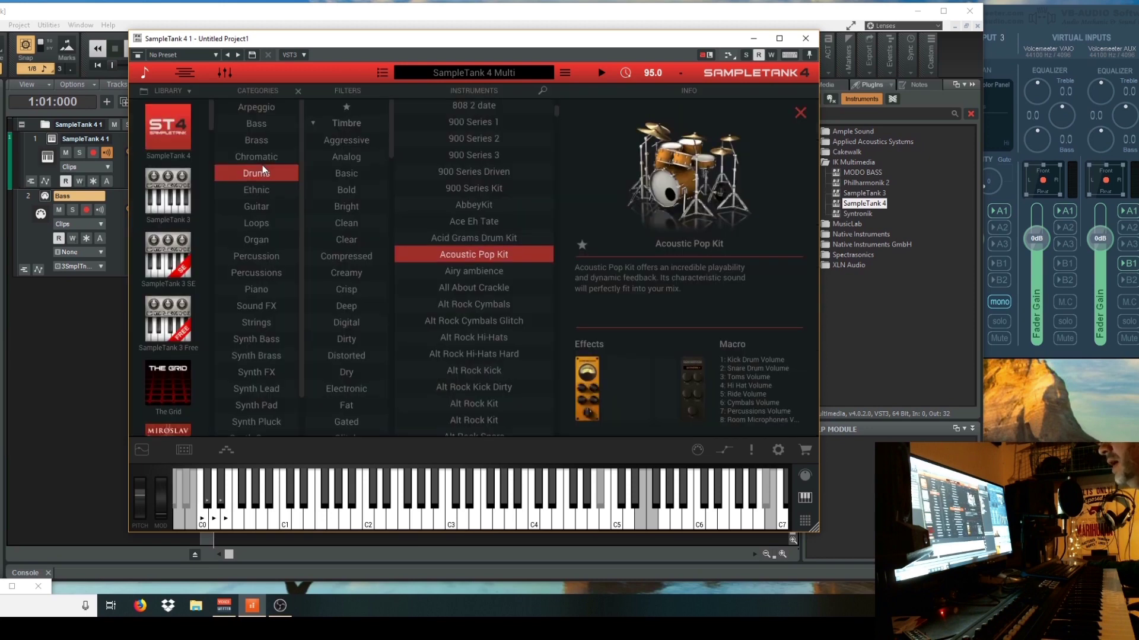
scroll(240, 212, down, 1)
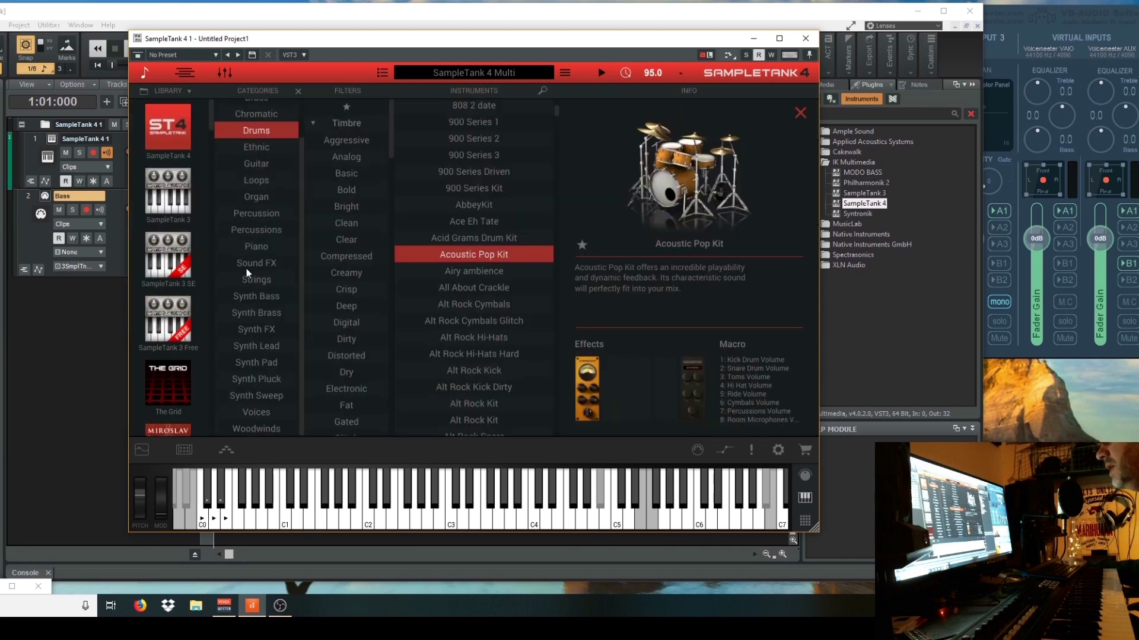
scroll(251, 400, up, 1)
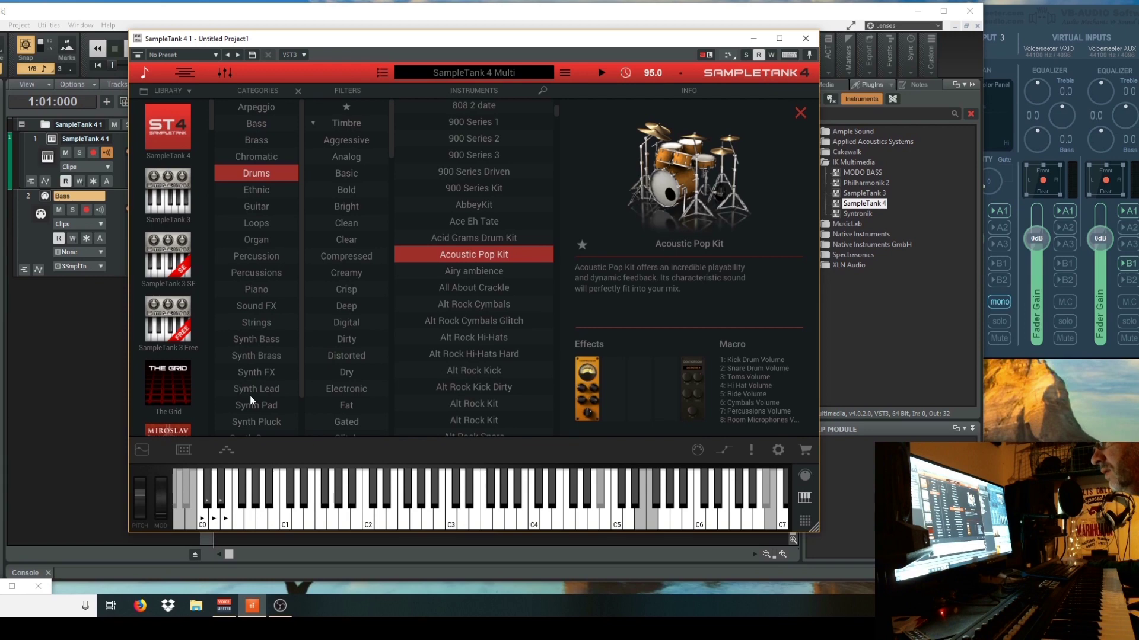
click(255, 126)
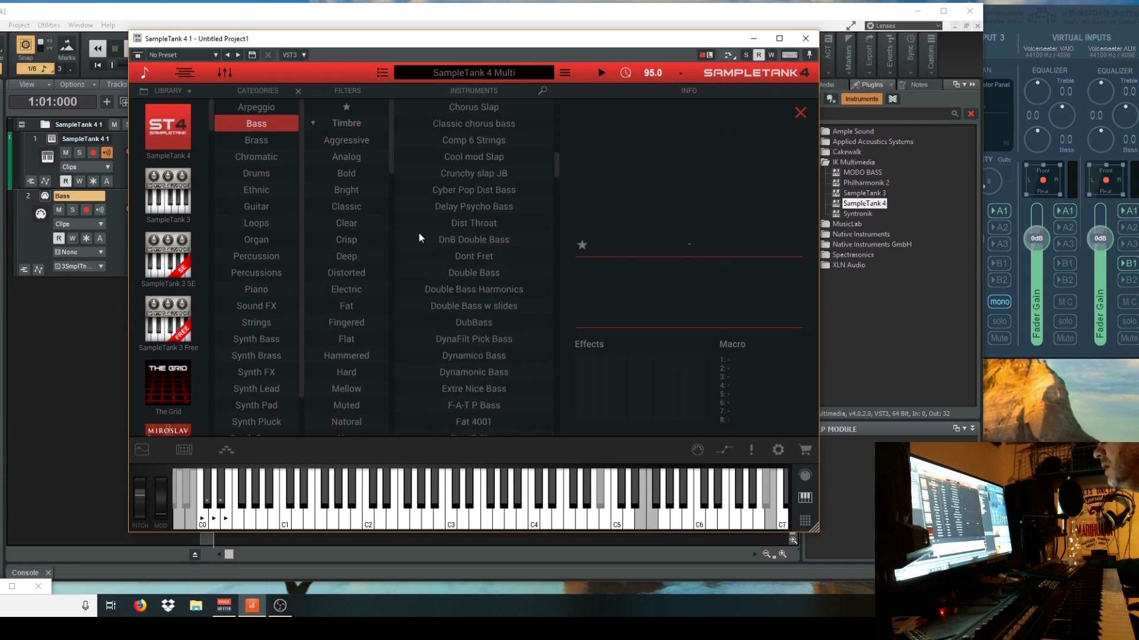
- Find J Bass Finger among the bass instruments and load it into part 2
scroll(451, 237, down, 5)
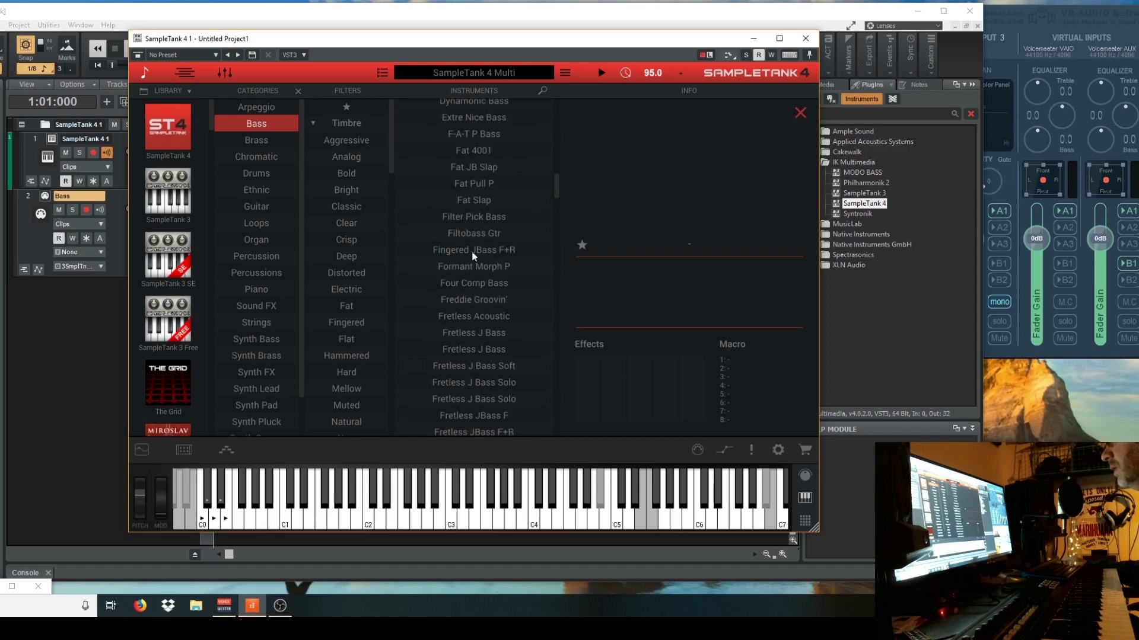
scroll(484, 181, down, 7)
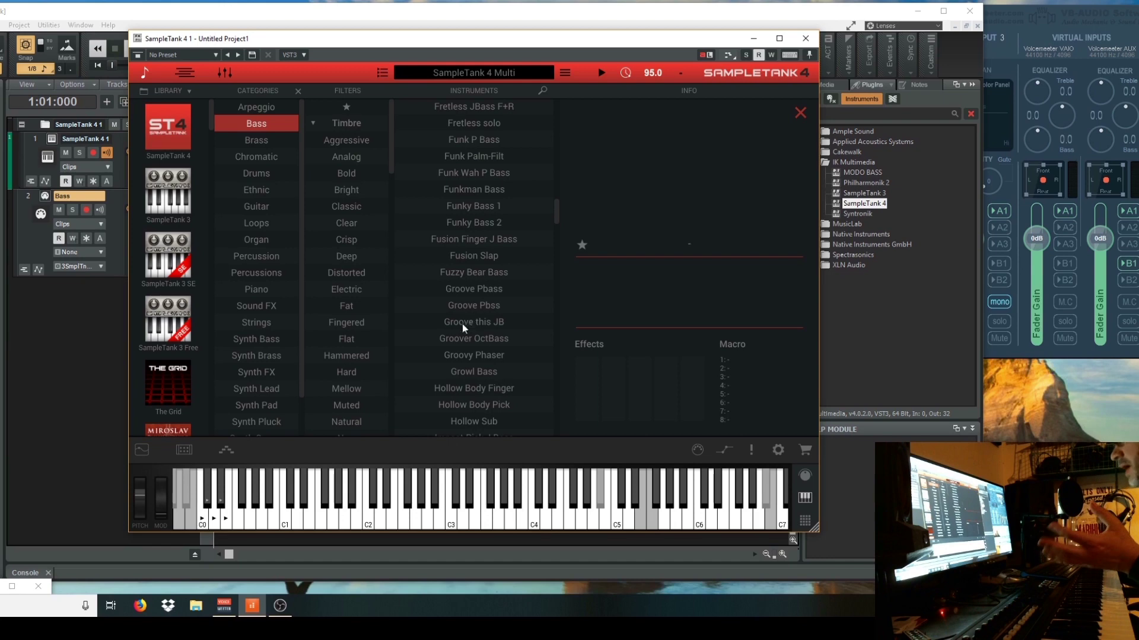
scroll(463, 327, down, 1)
scroll(474, 320, down, 2)
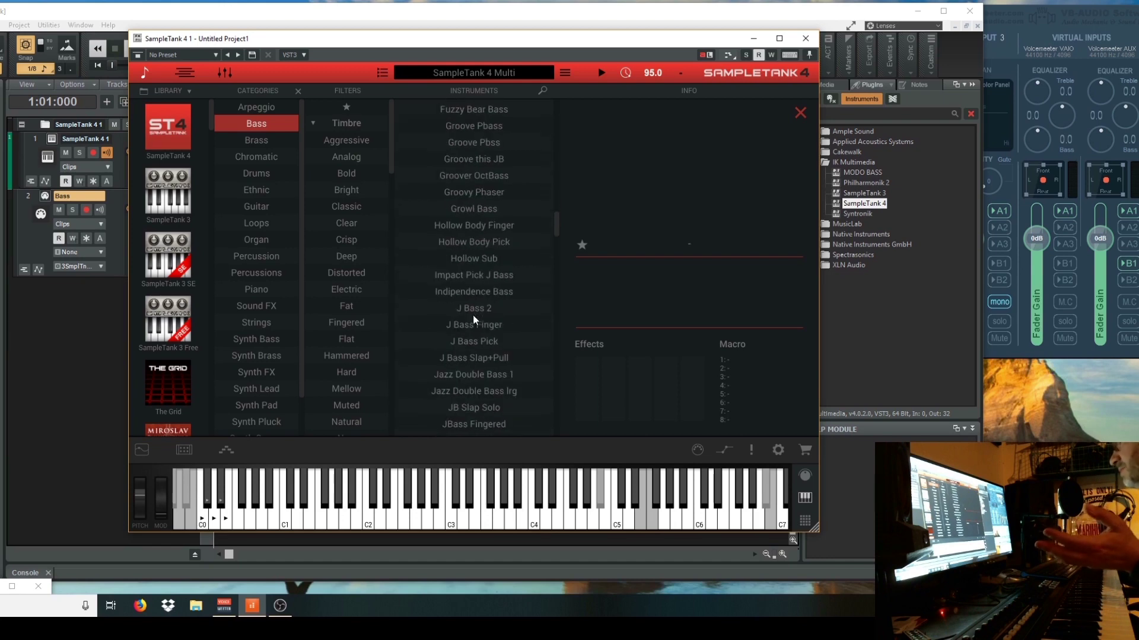
scroll(485, 344, down, 1)
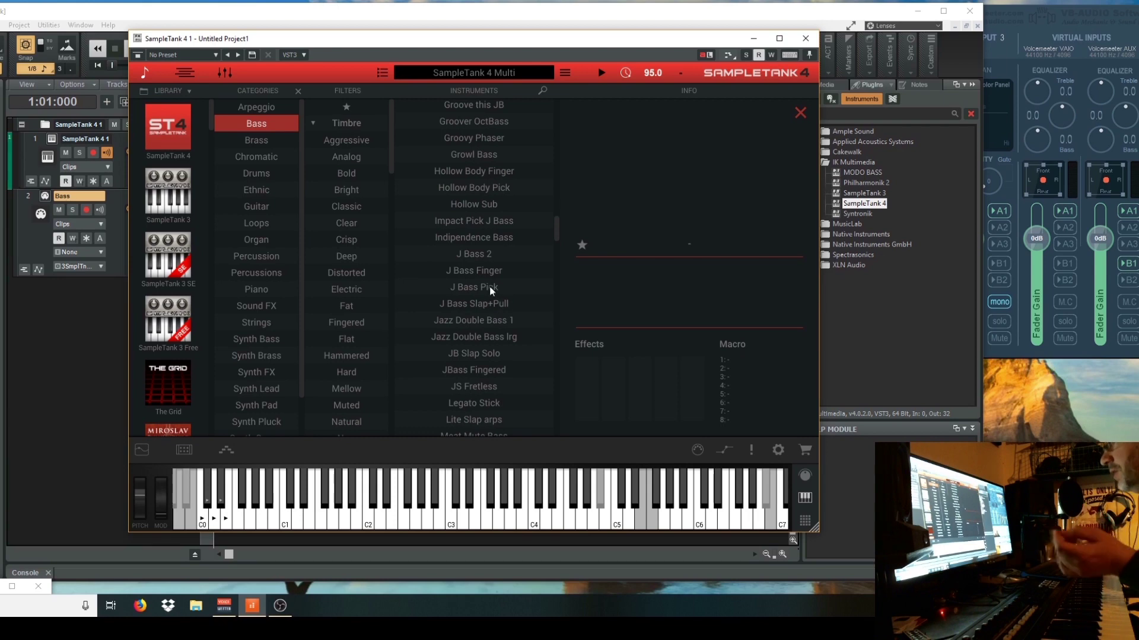
scroll(475, 324, down, 2)
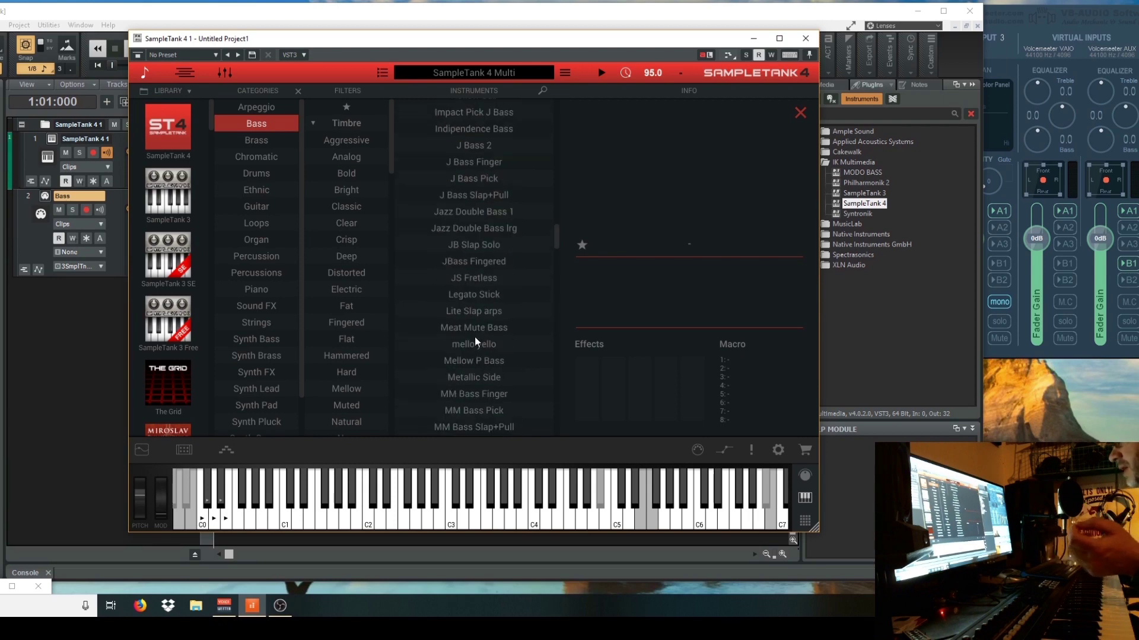
scroll(483, 283, up, 2)
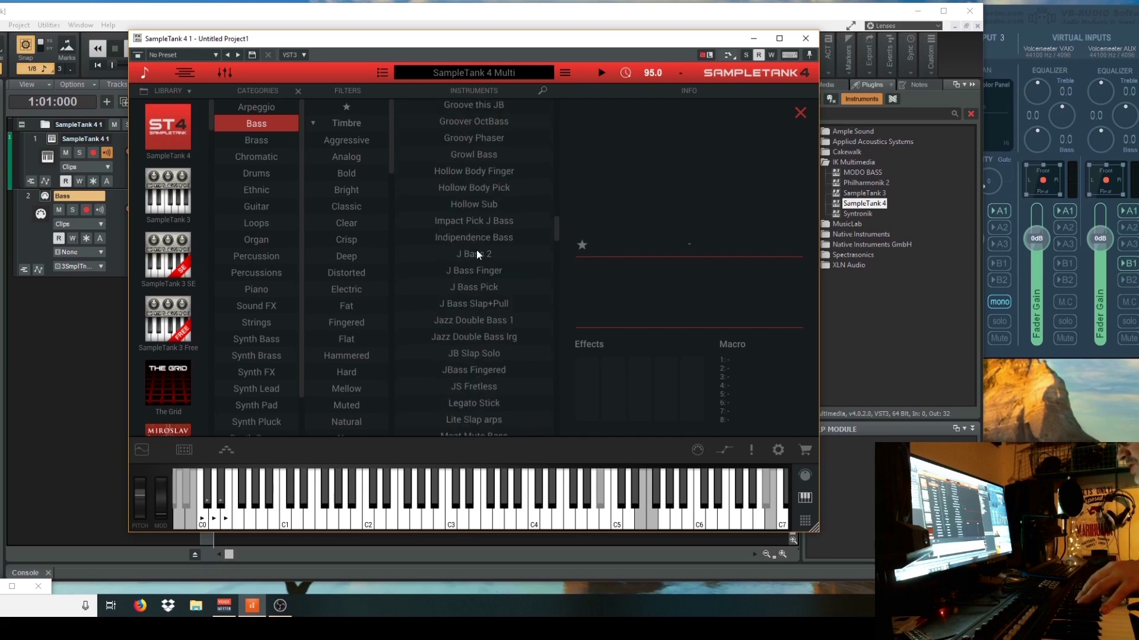
scroll(477, 255, up, 1)
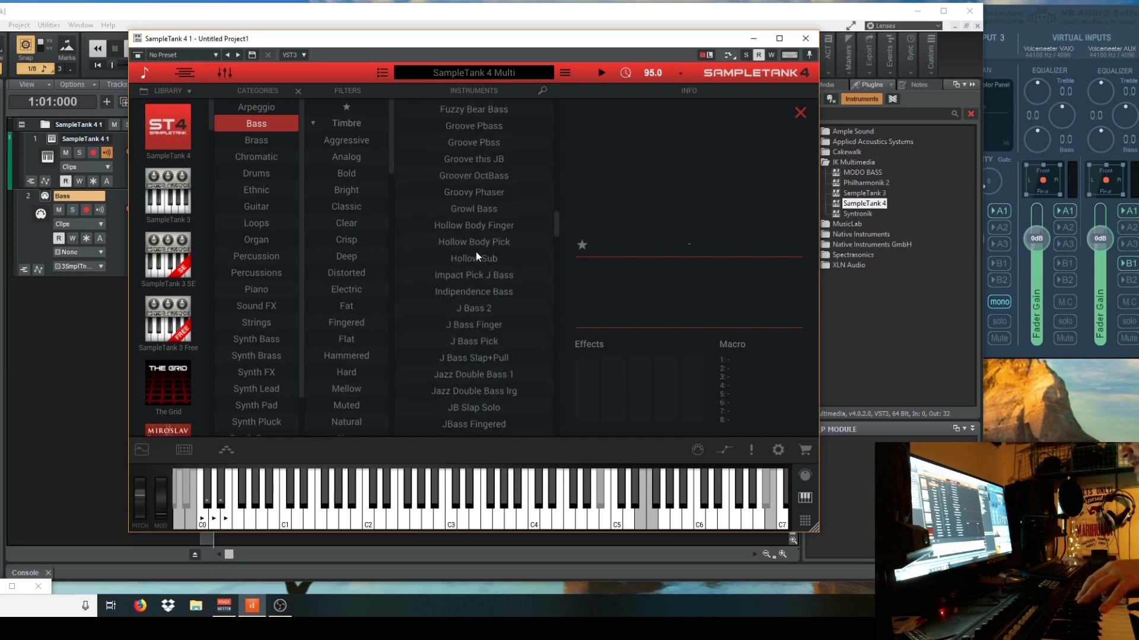
click(478, 326)
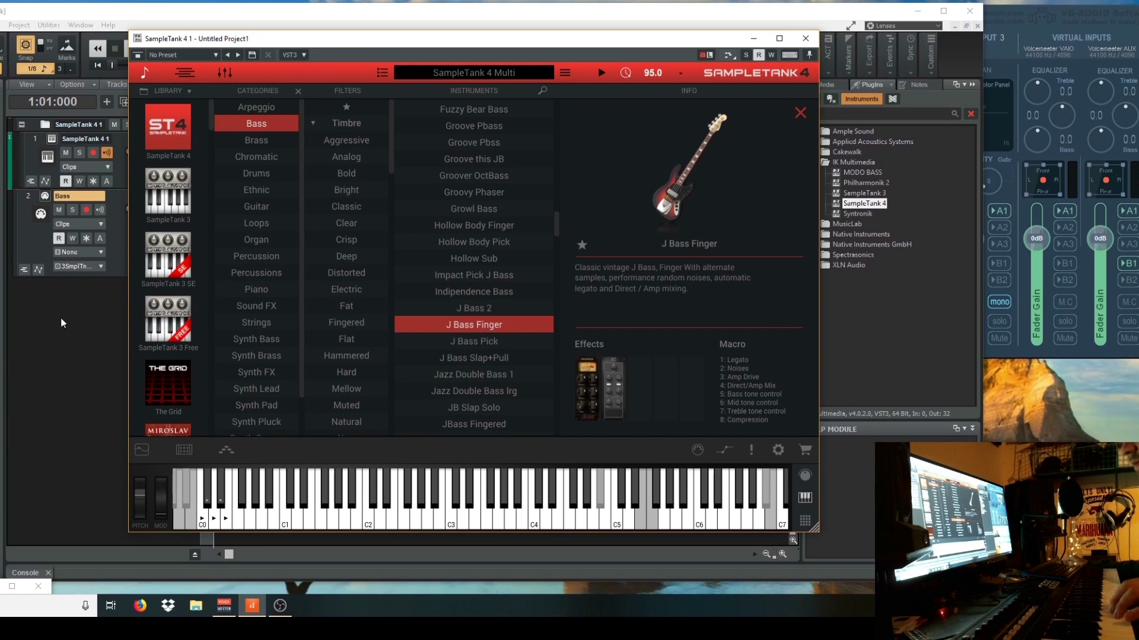
- Switch input echo from the SampleTank 4 1 track to the Bass track and reload J Bass Finger to try it
click(106, 154)
click(107, 154)
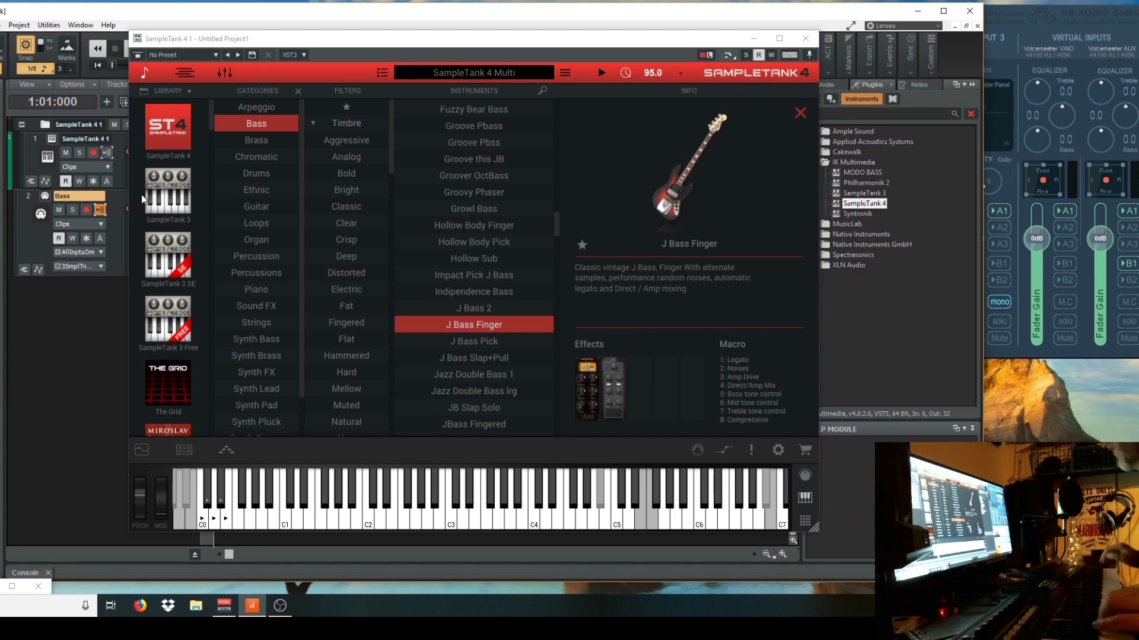
double_click(465, 326)
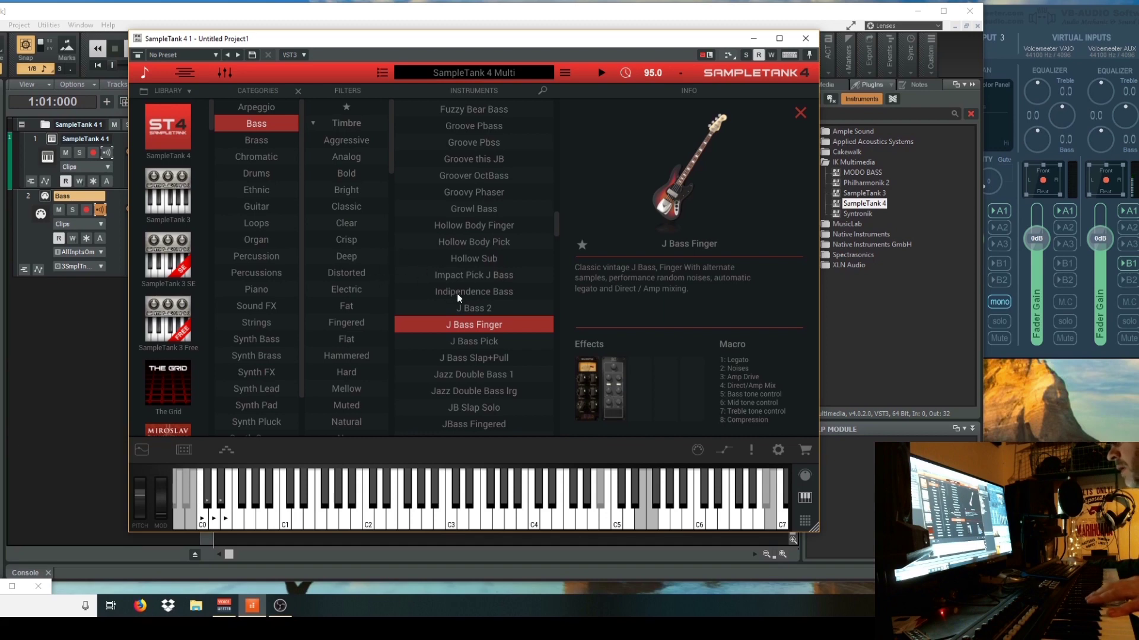
- Try out Indipendence Bass, P Bass 5-String Pick Dir and P Bass 5-String Finger Dir in part 2
click(484, 293)
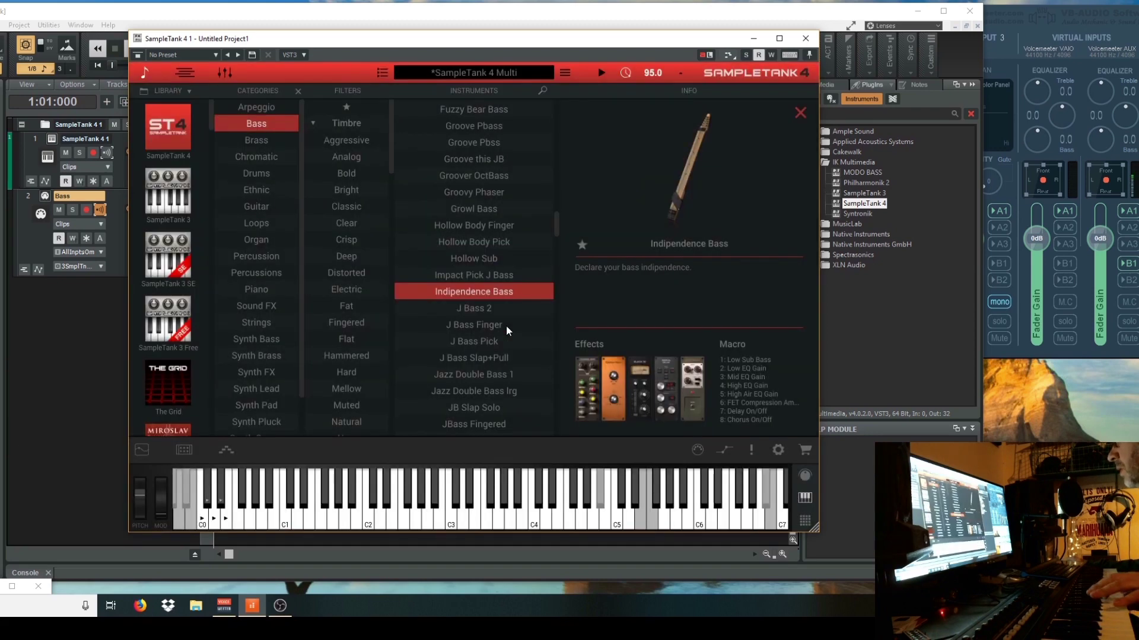
scroll(447, 268, up, 8)
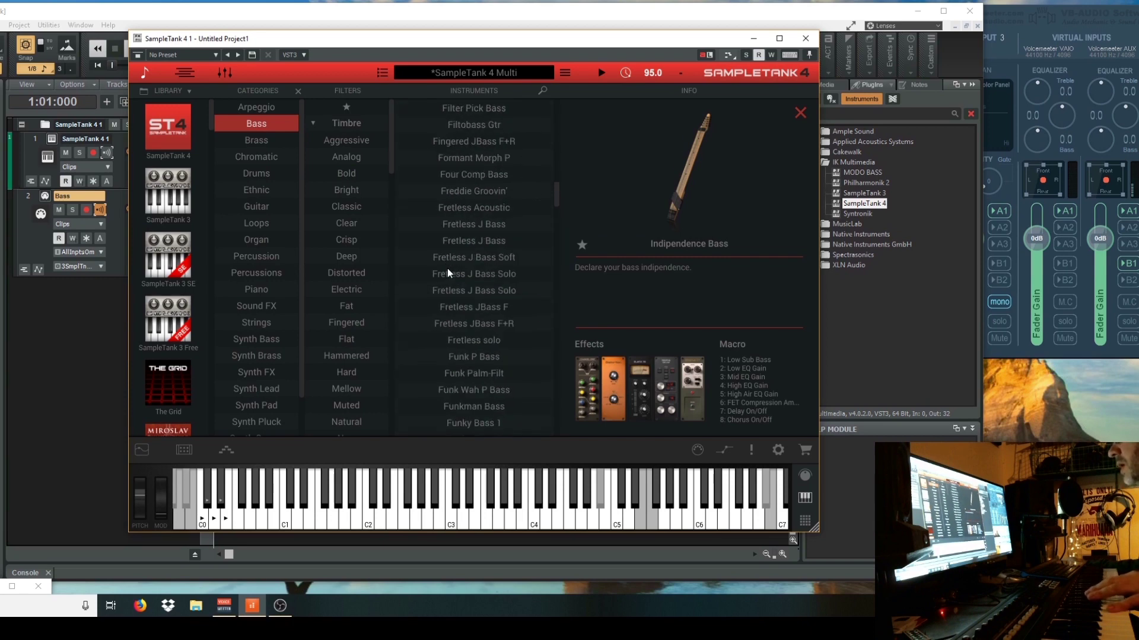
scroll(478, 230, up, 5)
scroll(472, 256, down, 10)
scroll(473, 259, down, 10)
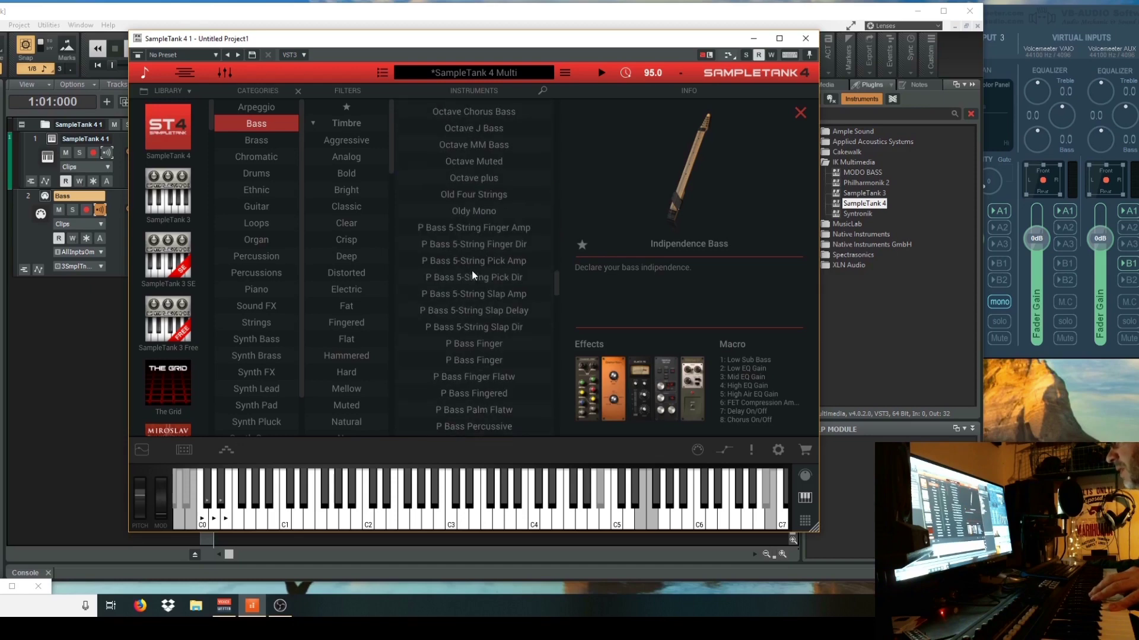
click(474, 277)
double_click(475, 276)
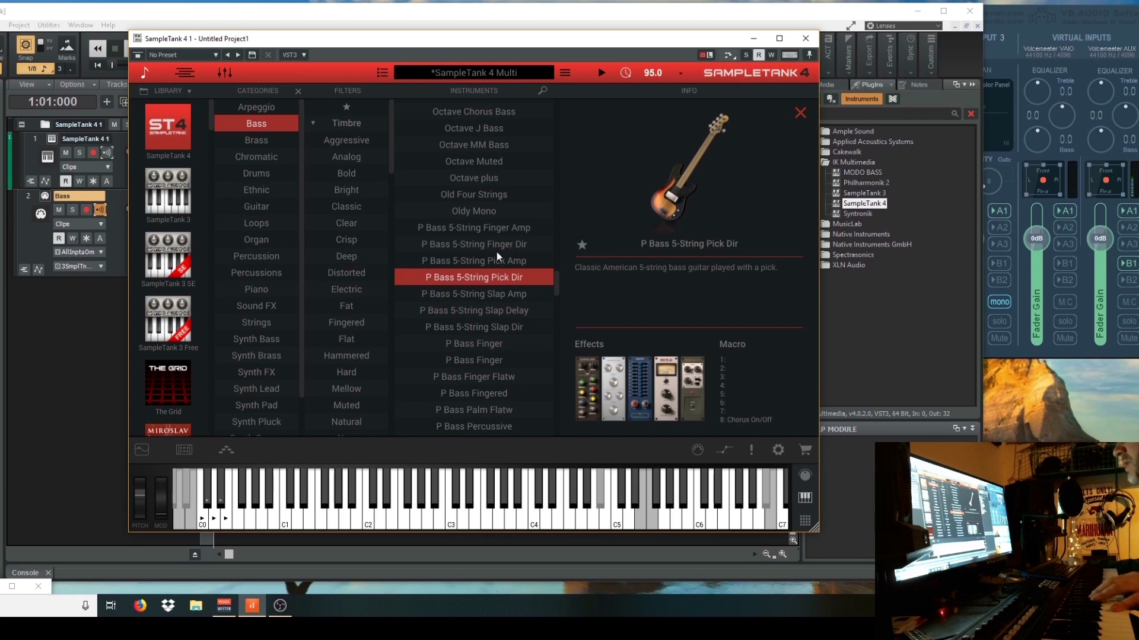
click(497, 248)
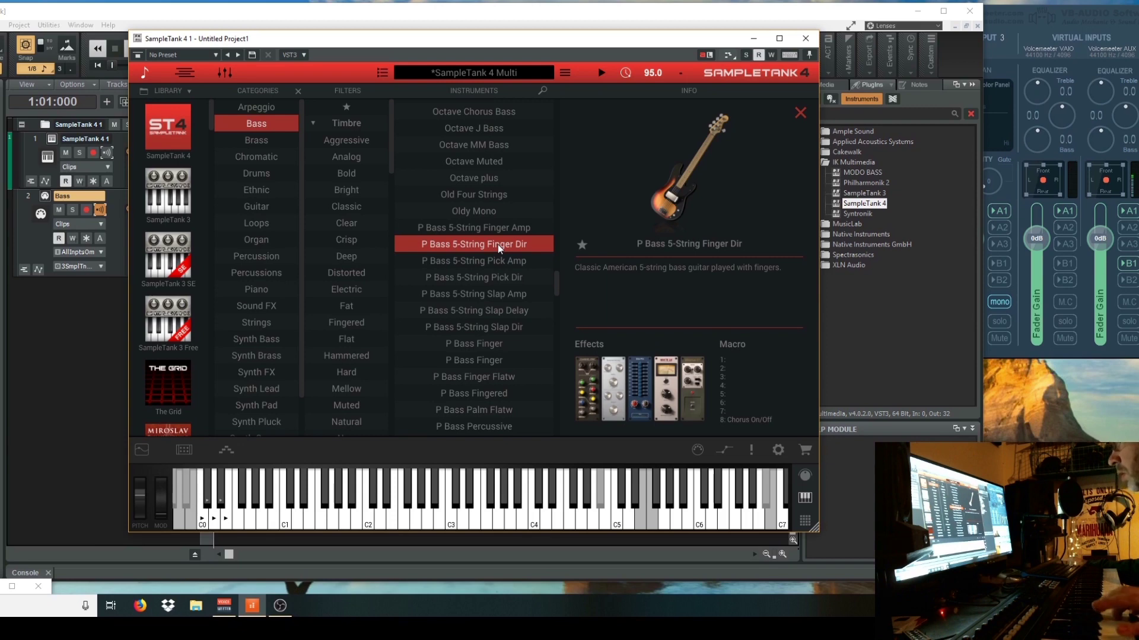
- Load the first P Bass Finger instrument into part 2 and minimize the SampleTank 4 window
click(487, 343)
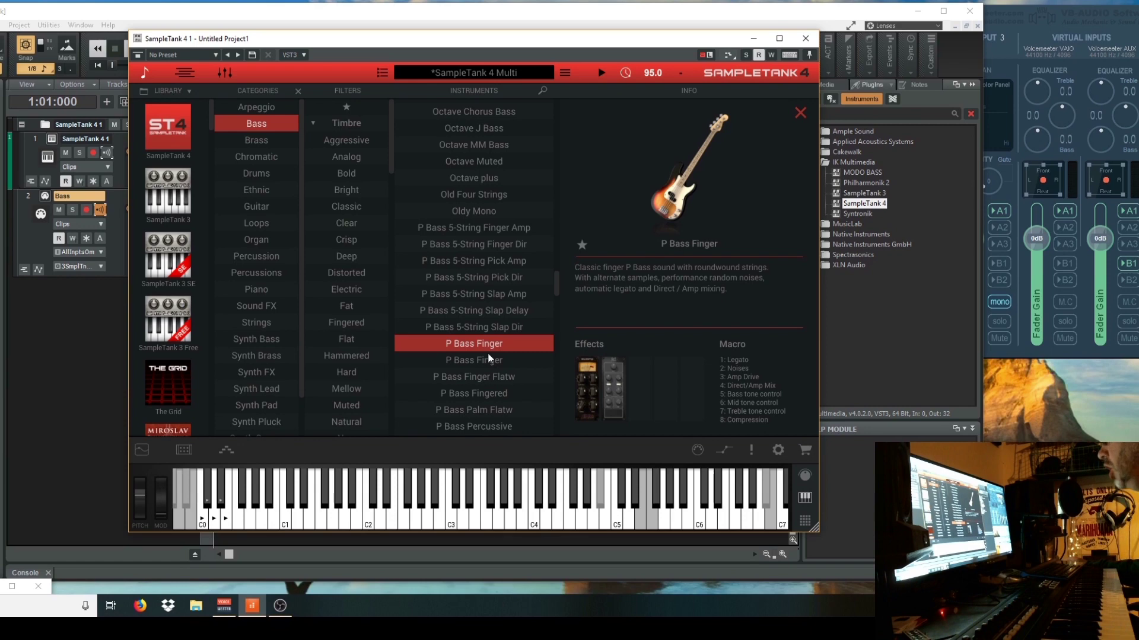
click(752, 38)
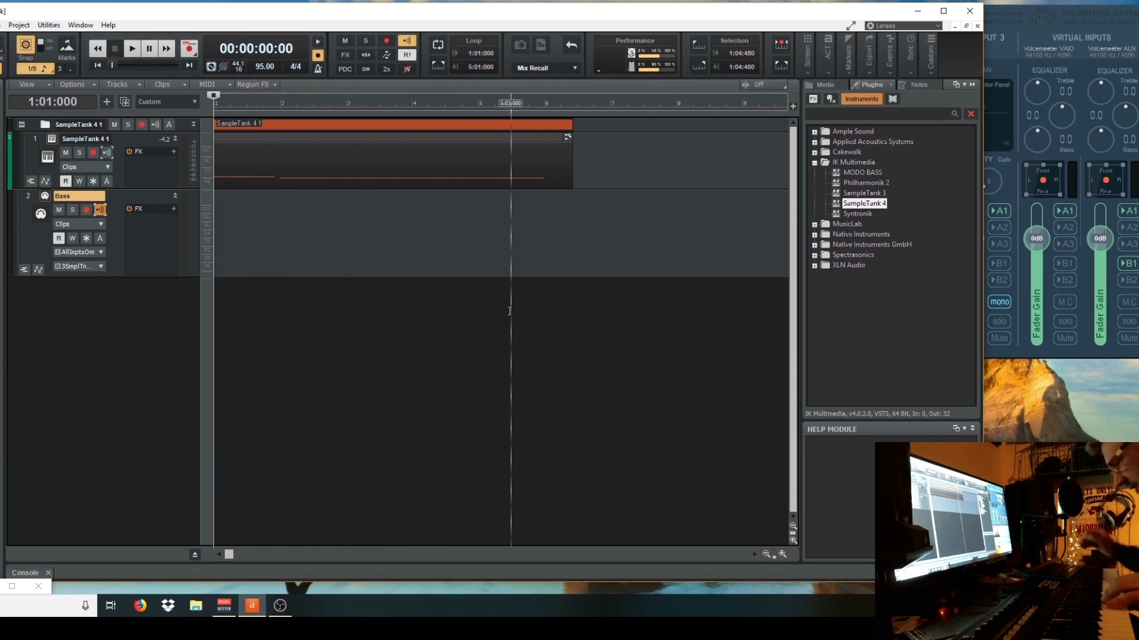
- Play the drum clip from the start to rehearse the bass line over it, stopping playback between runs
key(space)
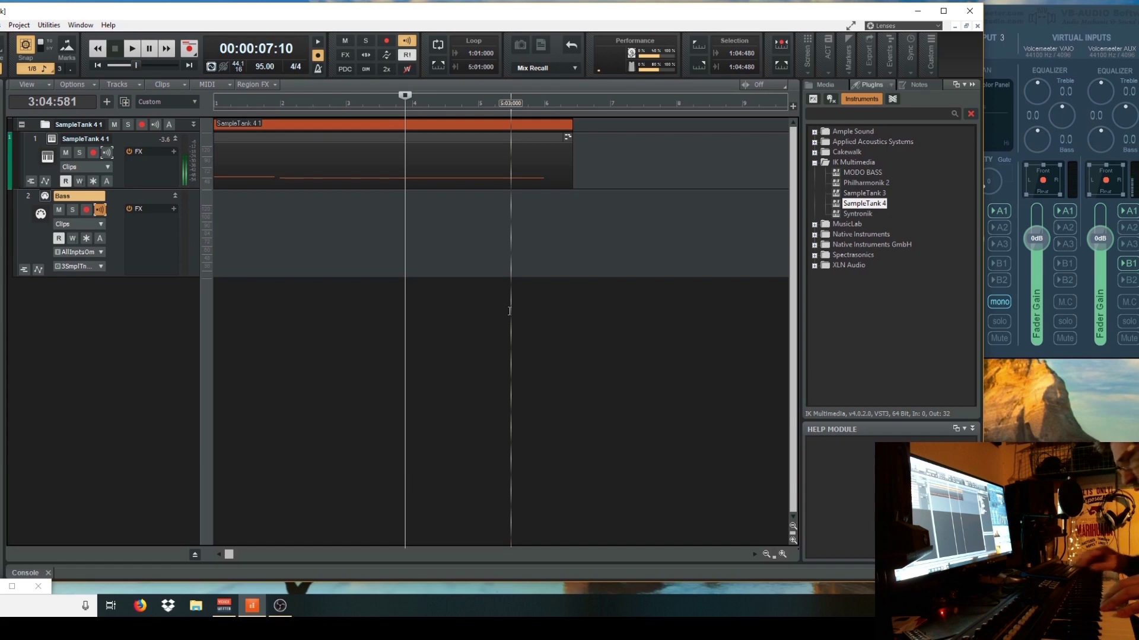
click(238, 102)
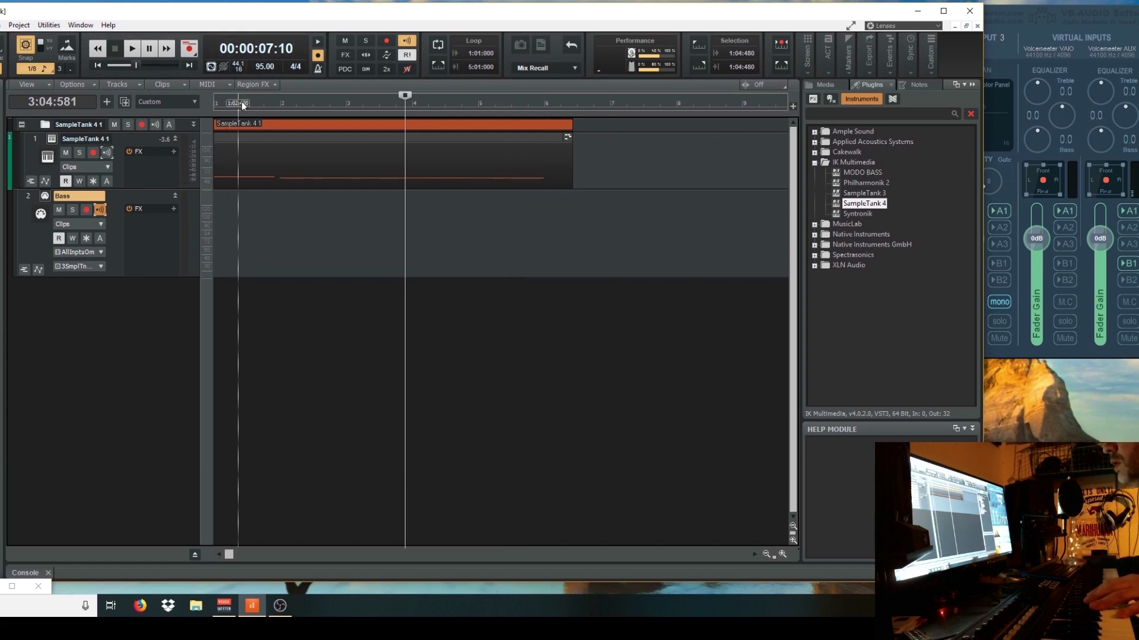
key(space)
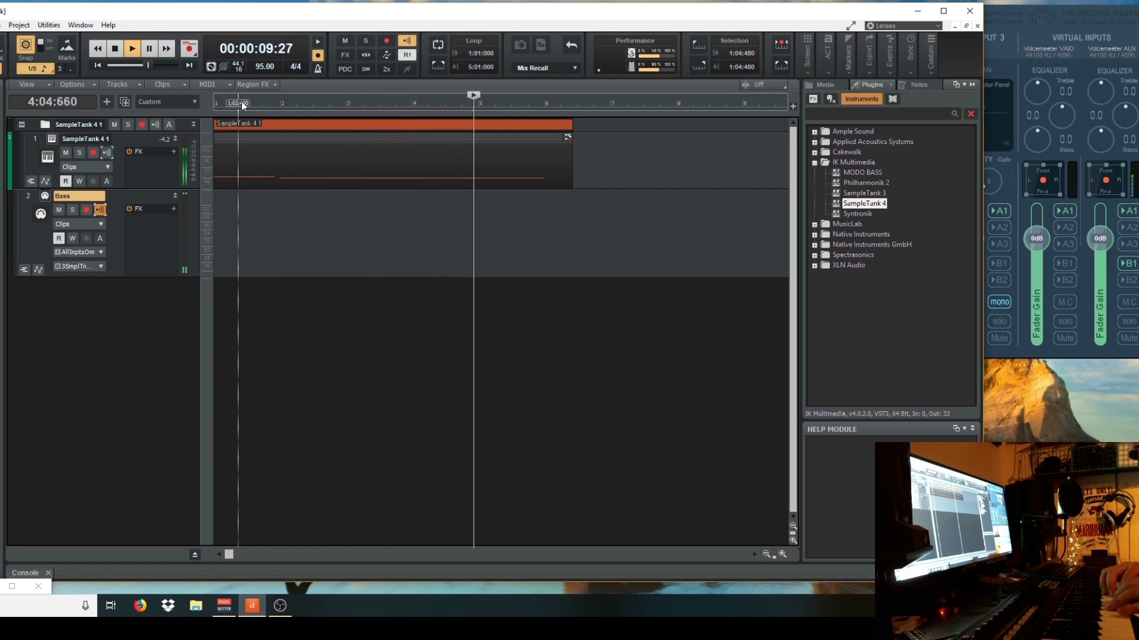
key(space)
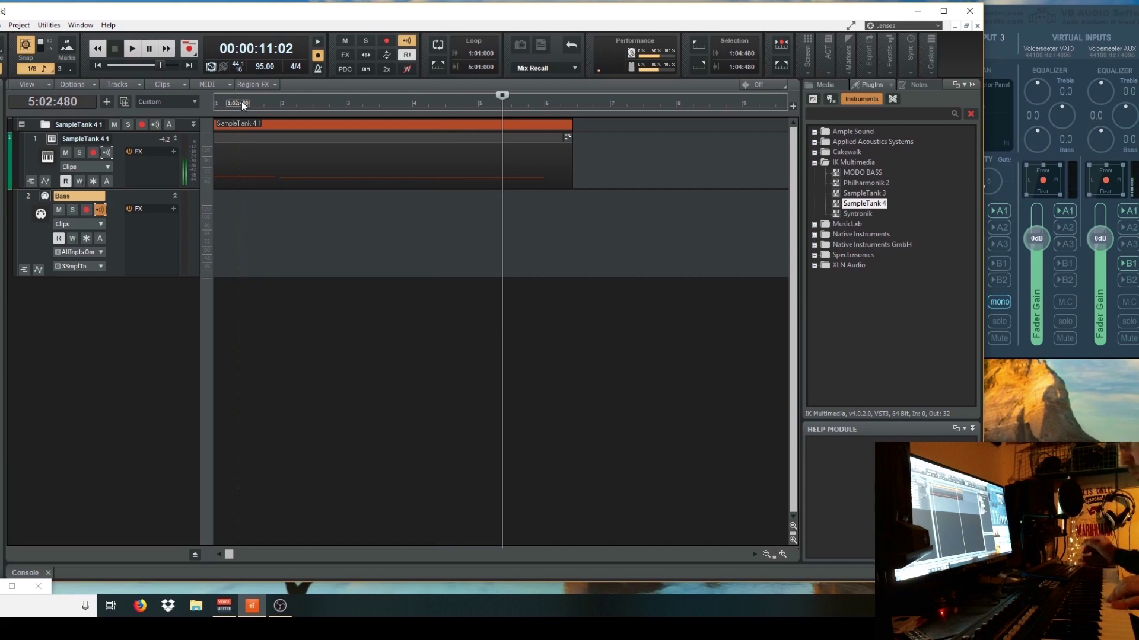
- Move the playhead to 1:03:480 and play the drums from there for another rehearsal
click(272, 102)
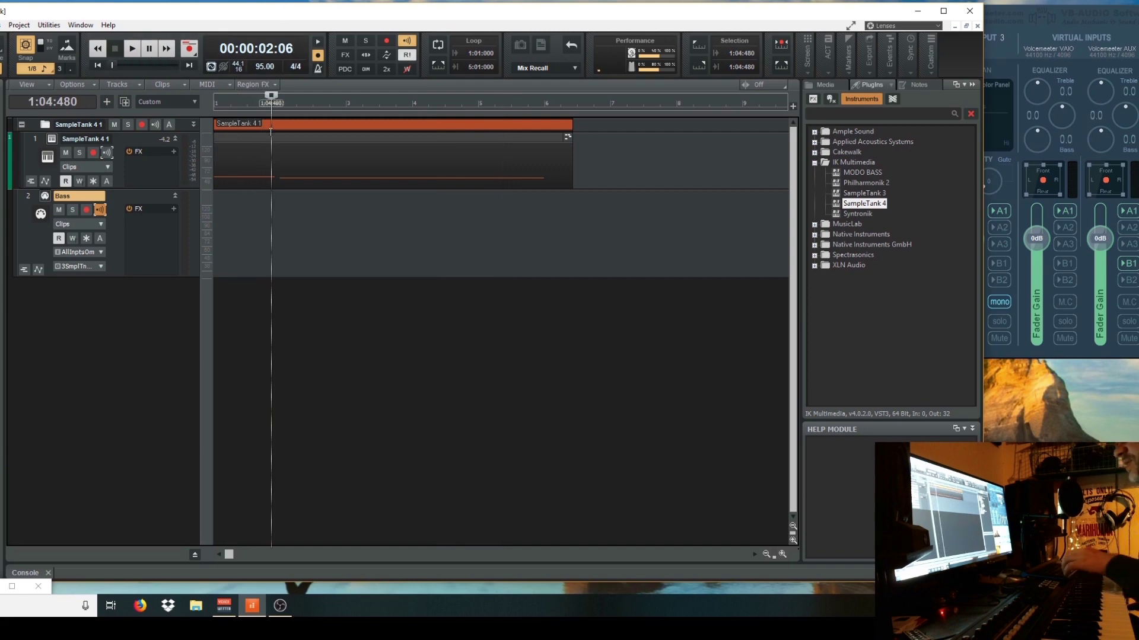
click(256, 237)
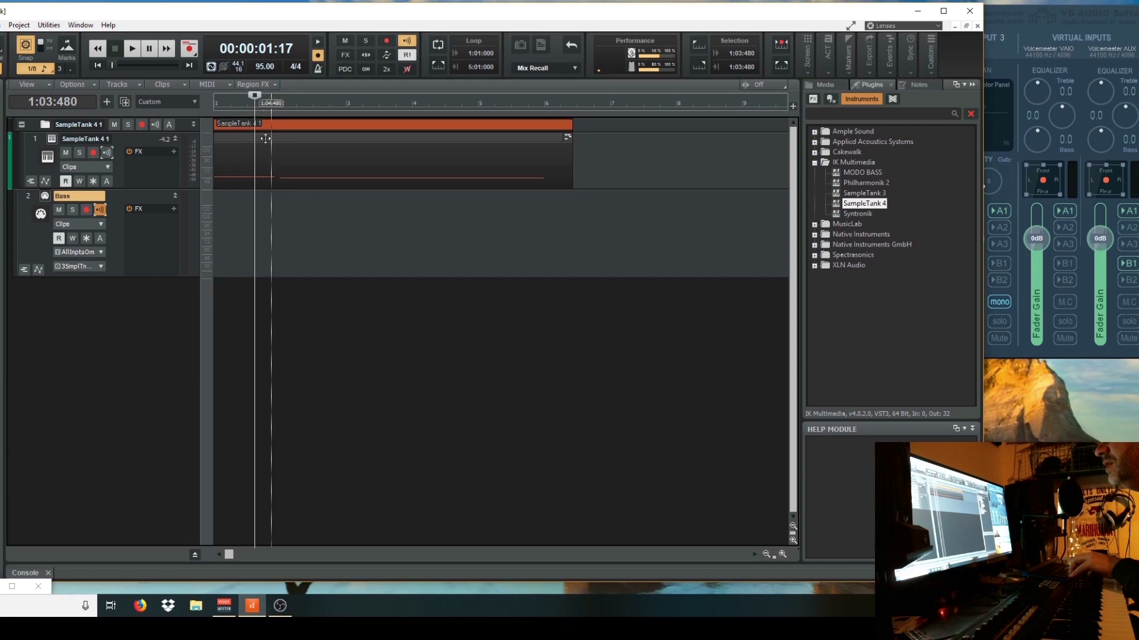
click(133, 48)
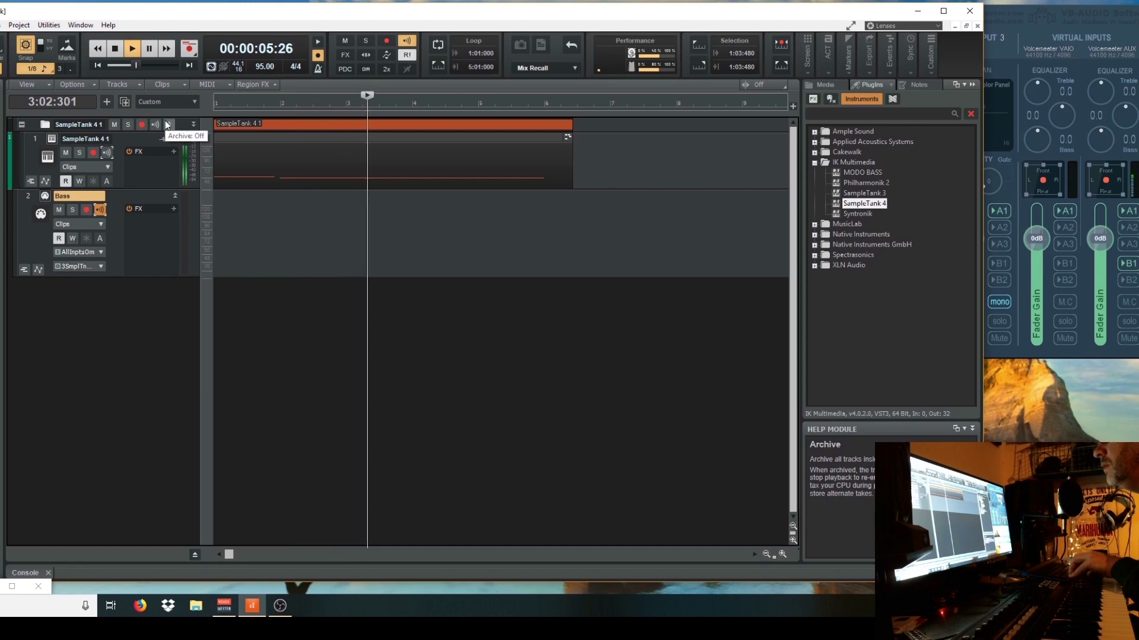
key(space)
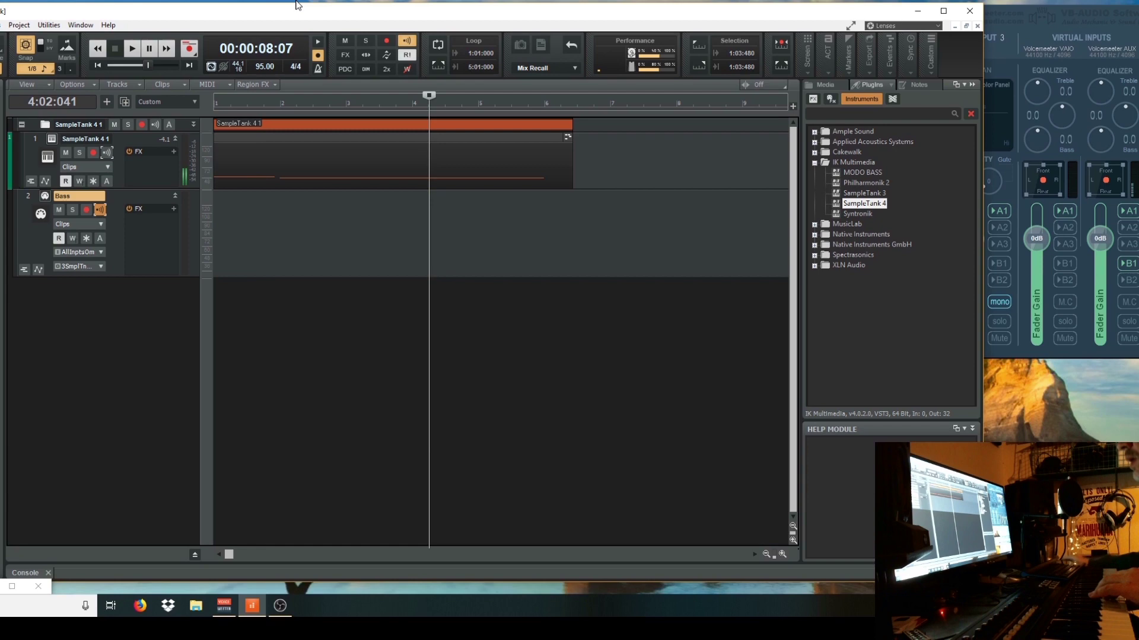
- Place the playhead at 1:02:000, arm the Bass track for recording, and briefly run the playback
click(229, 107)
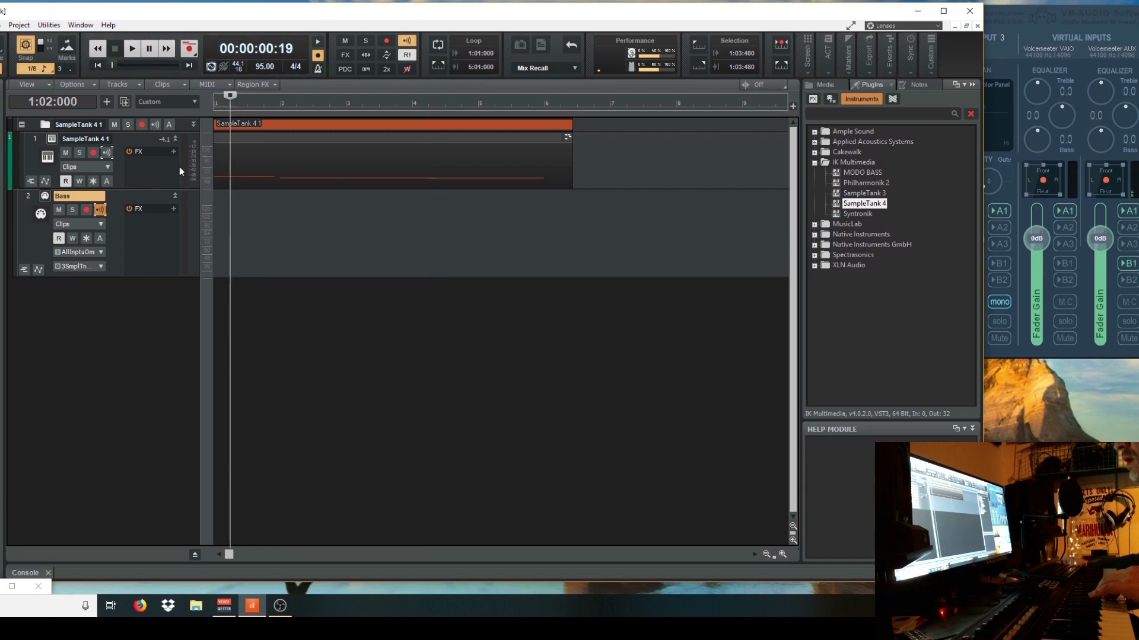
click(85, 210)
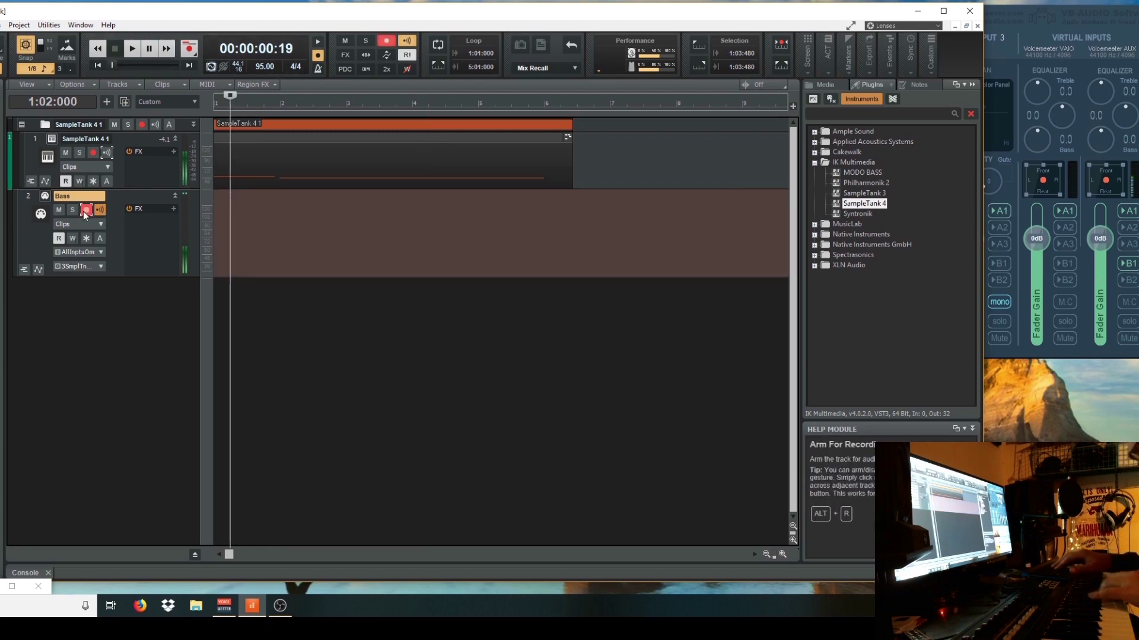
key(space)
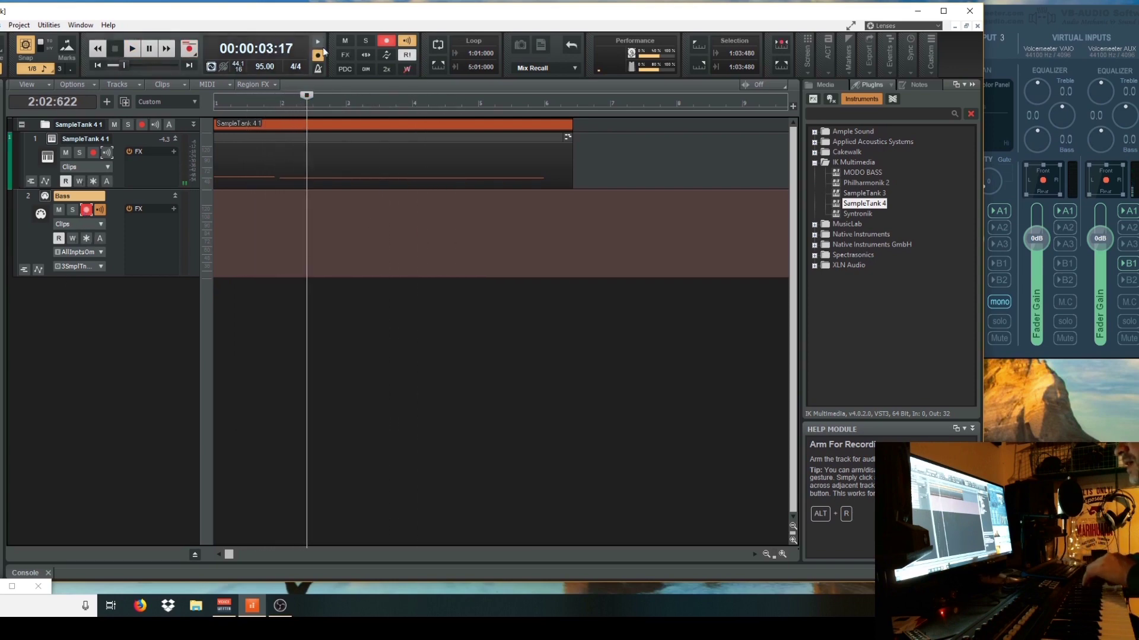
- Rewind to the project start and record a bass line on the Bass track, stopping just after measure 6 begins
click(98, 64)
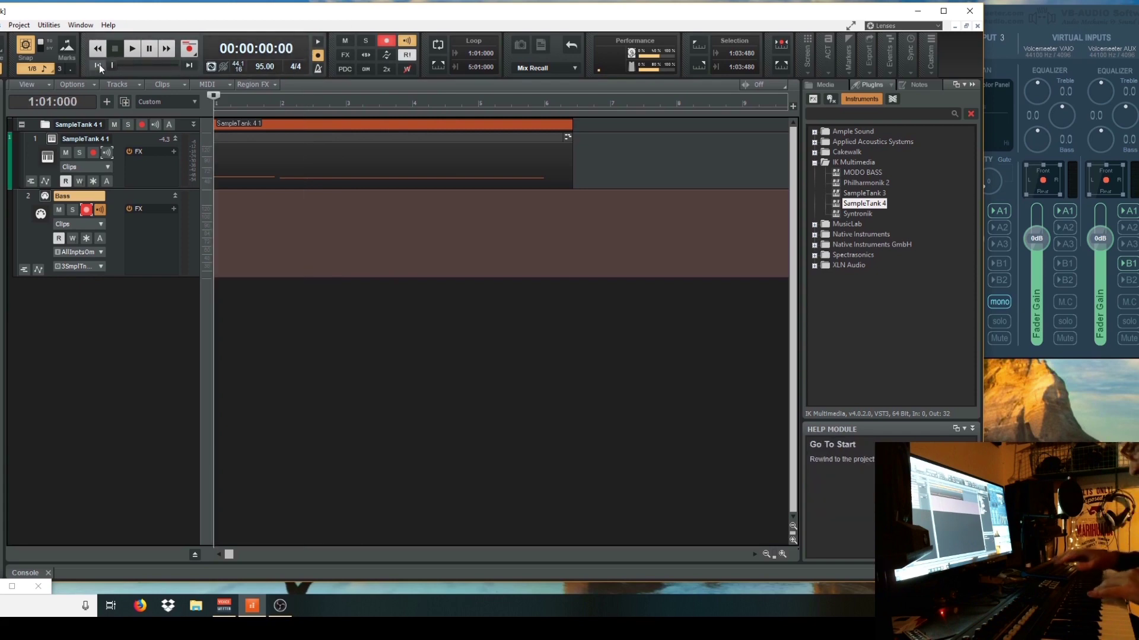
key(space)
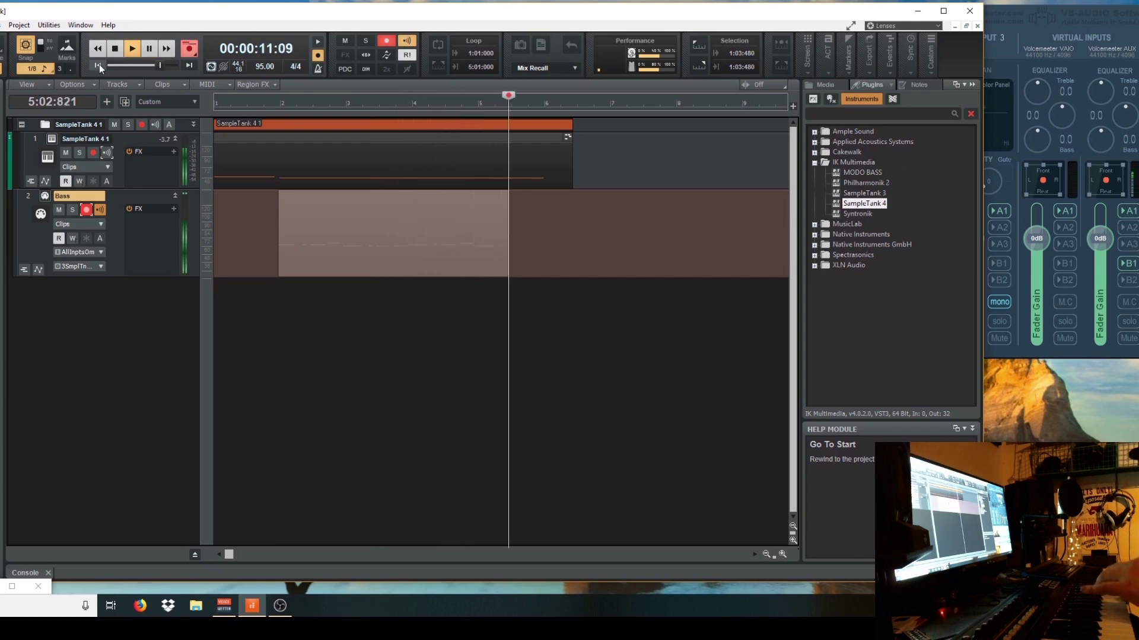
key(space)
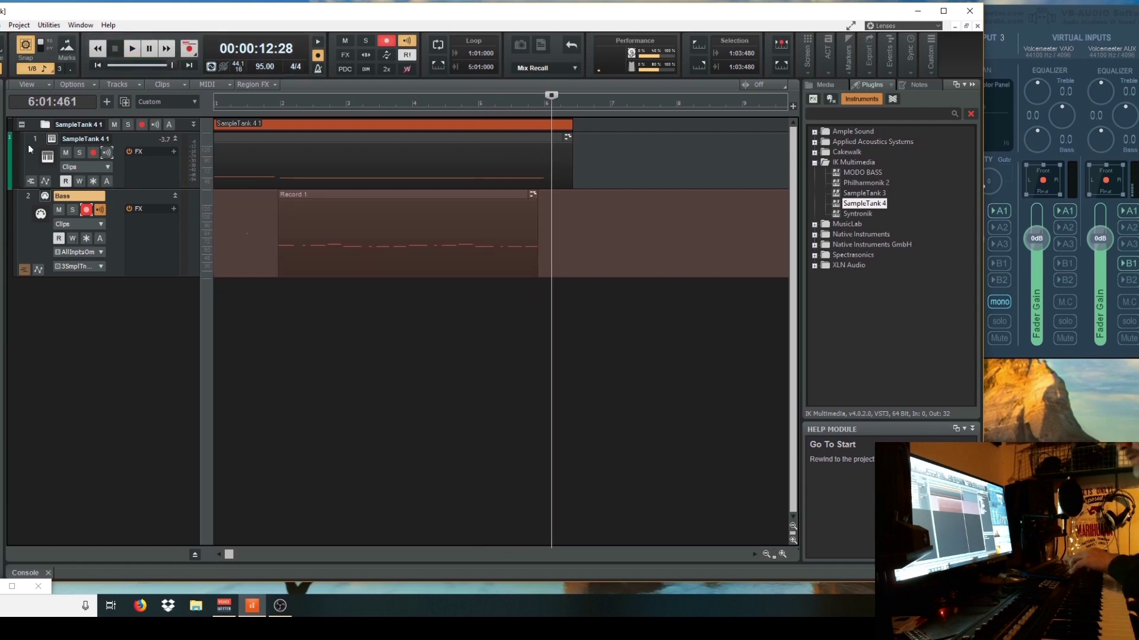
- Open the recorded bass clip in the Piano Roll and align measure 2's notes to the grid at 2:01:000, 2:02:480, 2:03:000 and 2:04:000
double_click(302, 237)
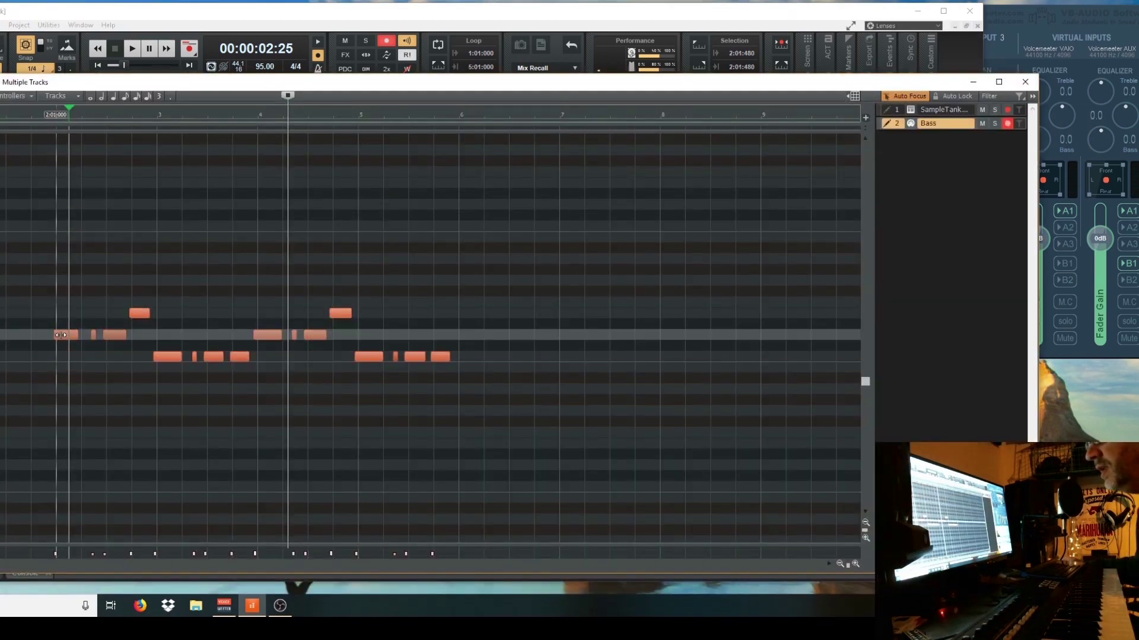
click(856, 563)
click(856, 563)
click(856, 563)
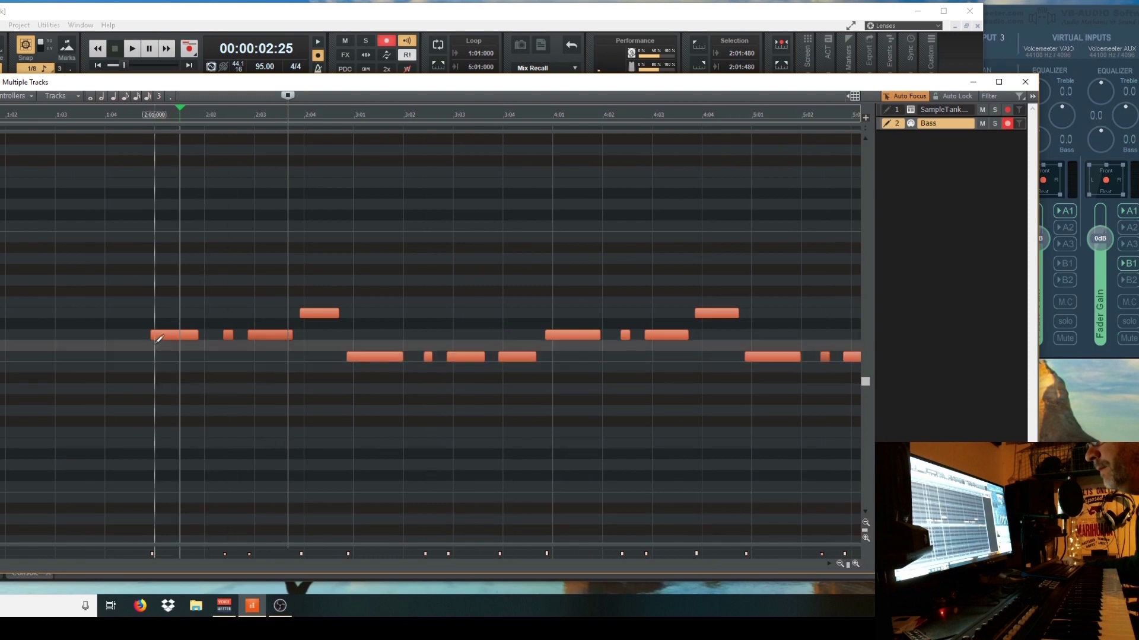
drag(159, 338, 162, 339)
click(227, 336)
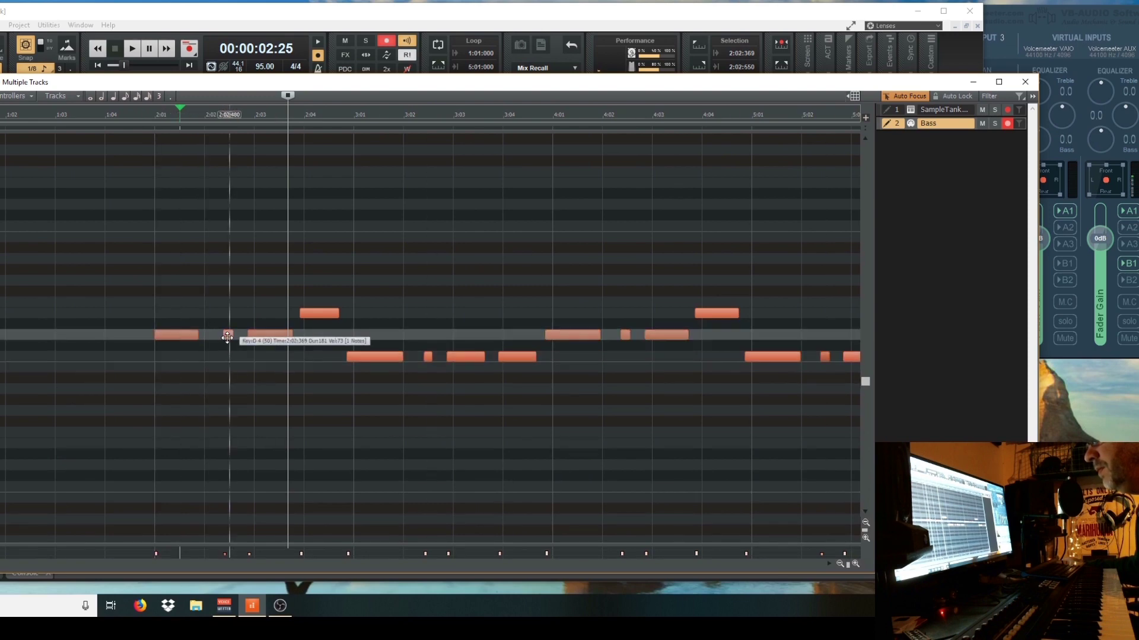
drag(228, 336, 320, 316)
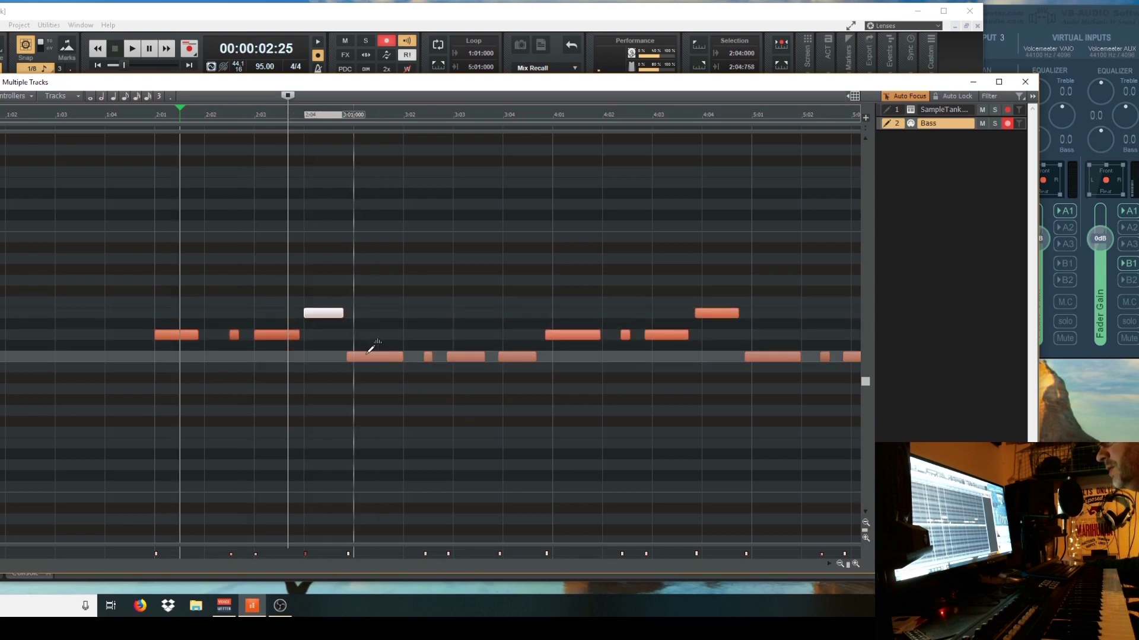
- Align the bass notes of measures 3 and 4 to the half-beat grid and move measure 5's first note to 5:01:000
drag(364, 357, 371, 356)
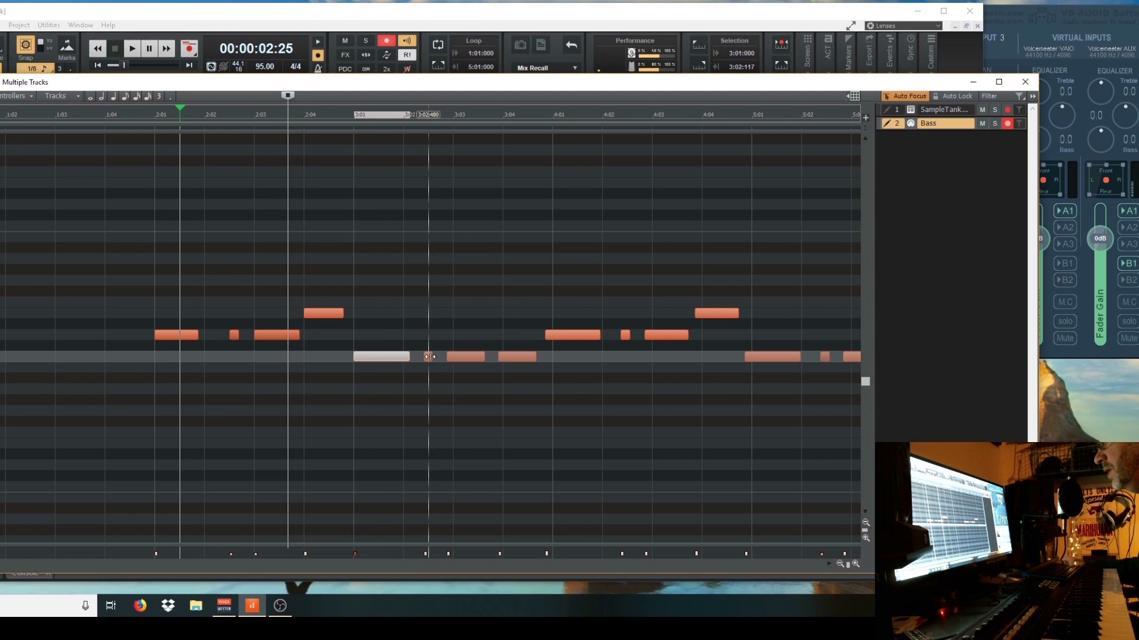
drag(464, 357, 472, 356)
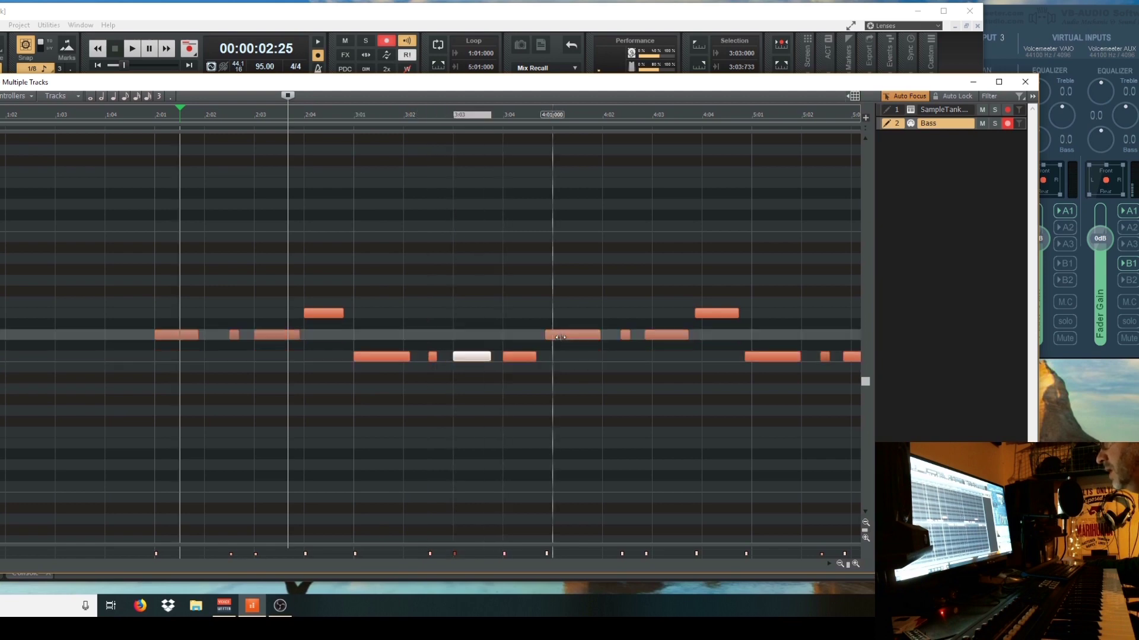
drag(568, 335, 631, 335)
click(624, 335)
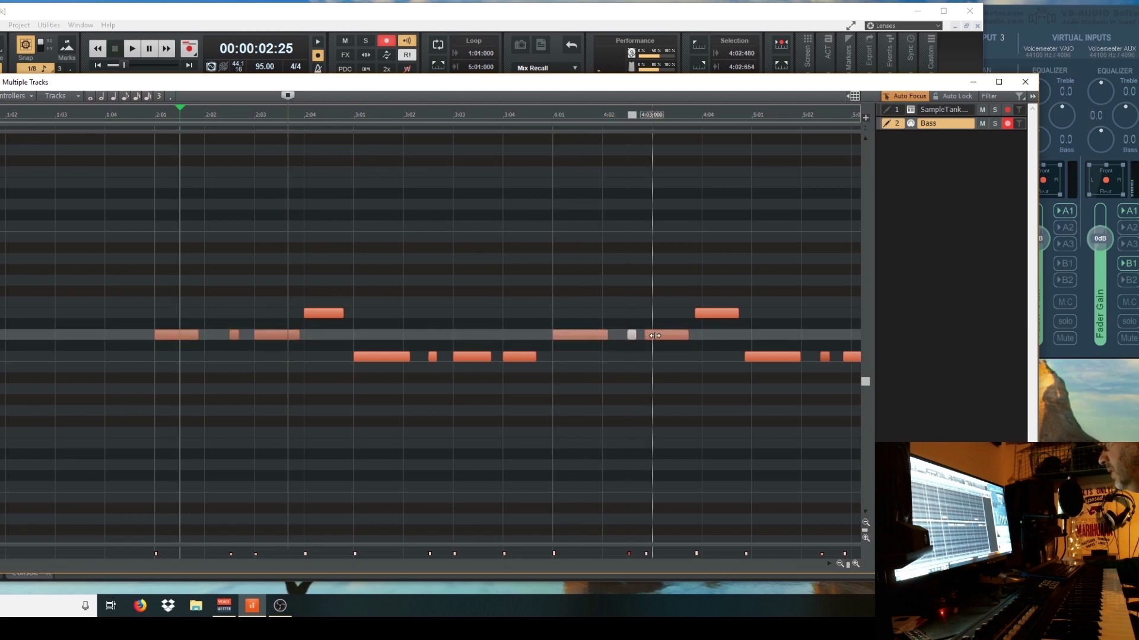
drag(717, 313, 723, 313)
drag(746, 356, 753, 357)
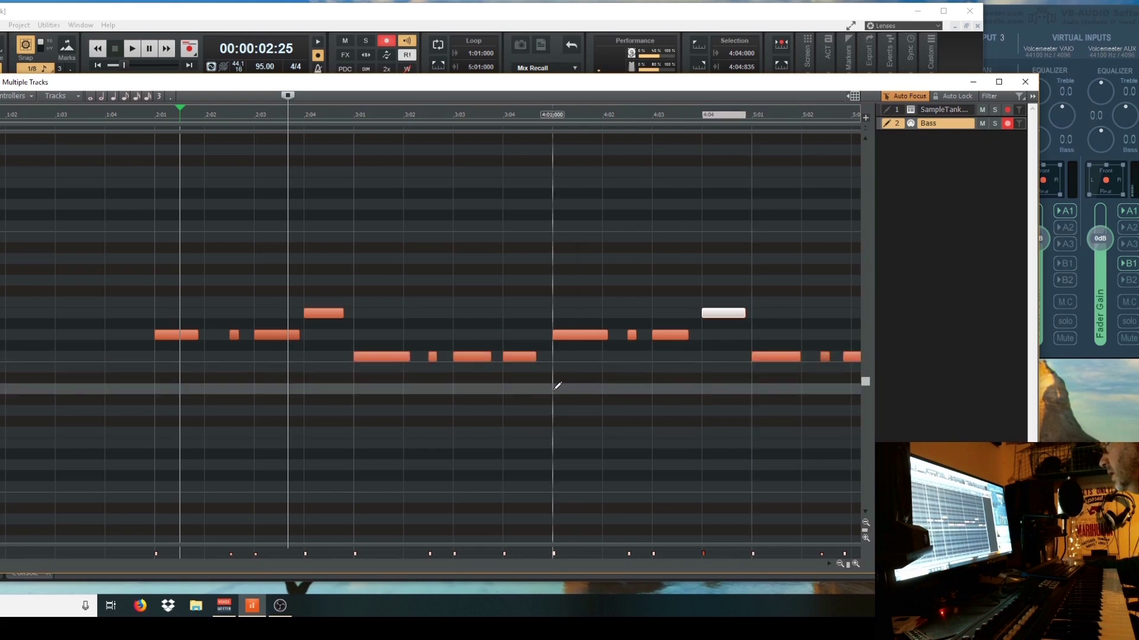
- Align the remaining three bass notes of measure 5 to the grid at 5:02:480, 5:03:000 and 5:04:000
scroll(553, 381, right, 4)
scroll(553, 381, left, 3)
scroll(554, 381, right, 4)
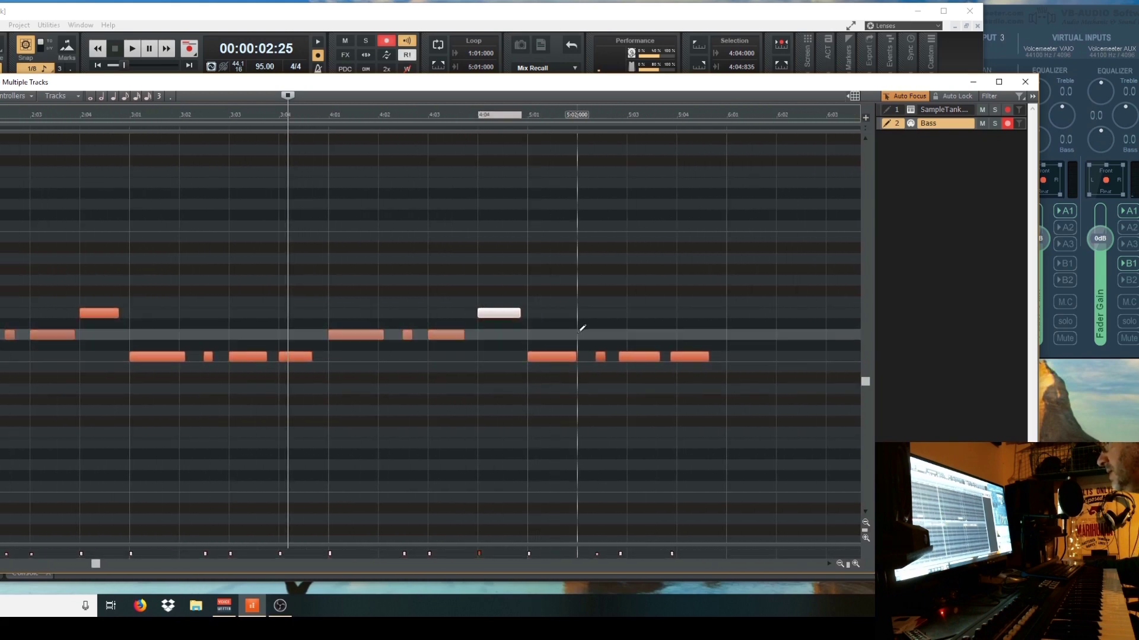
click(598, 356)
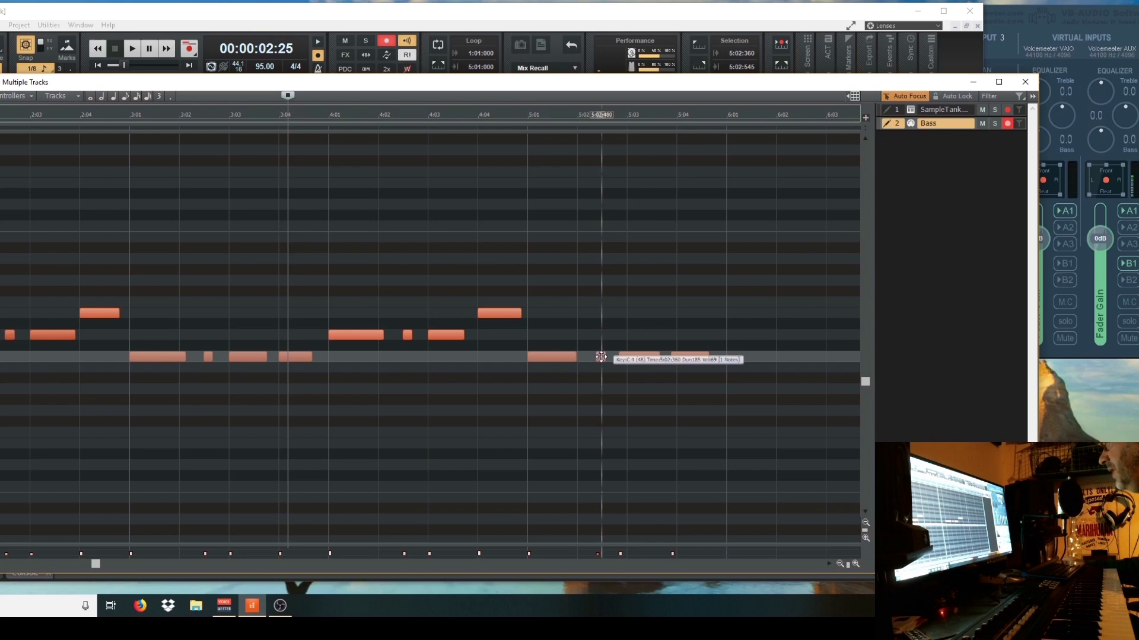
drag(637, 358, 694, 356)
drag(96, 564, 9, 564)
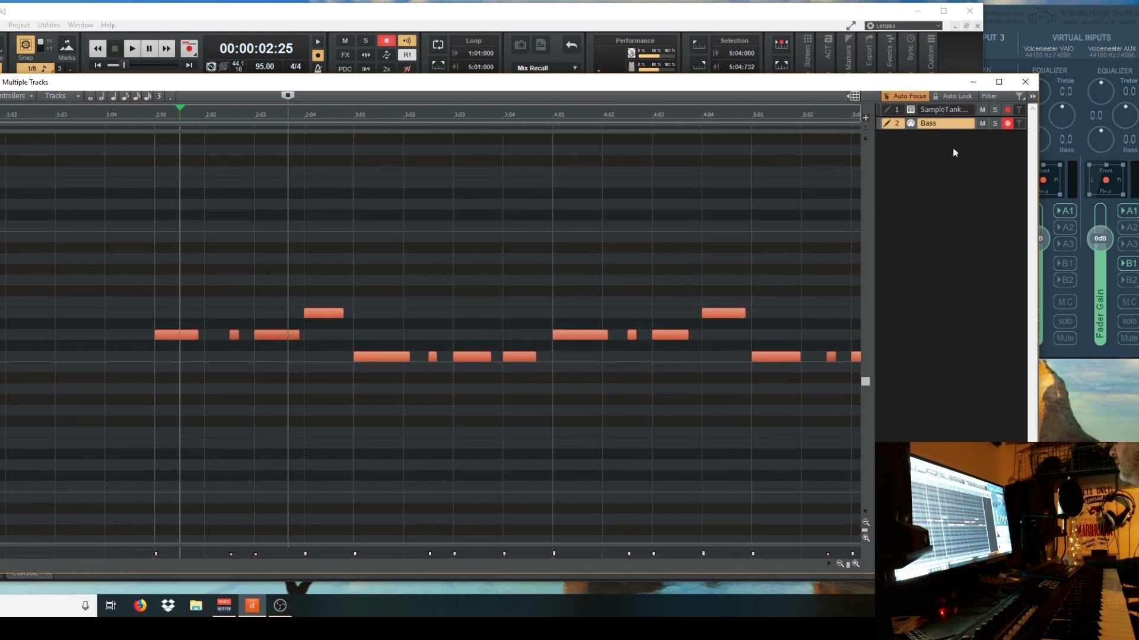
- Minimise the Piano Roll and play the edited bass line with the drums from 1:04:000
click(972, 83)
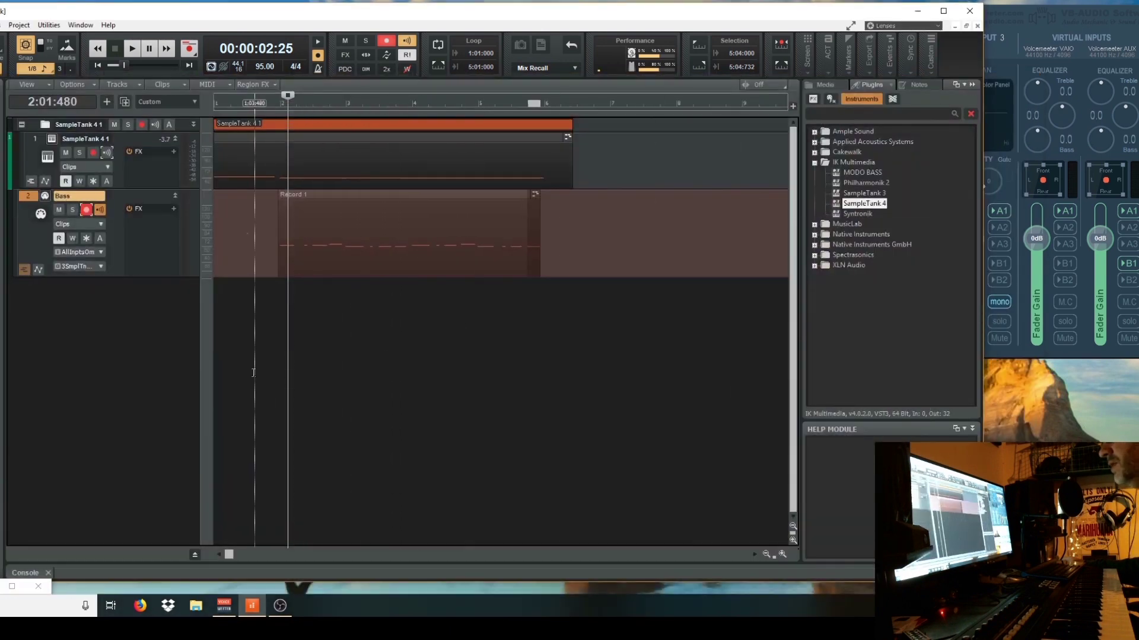
click(259, 371)
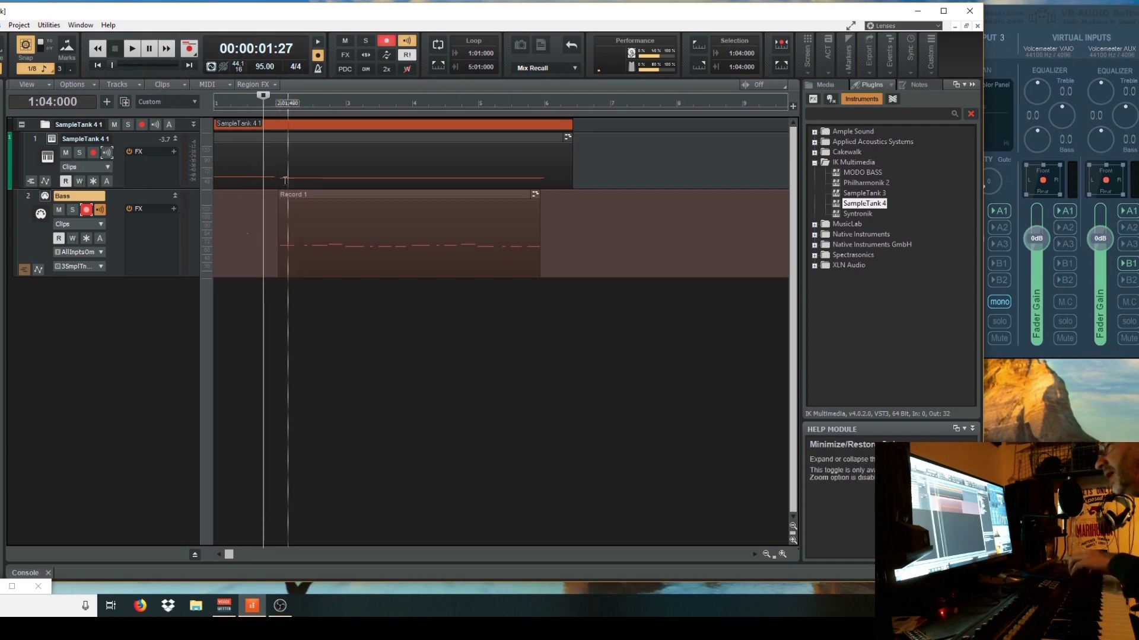
key(space)
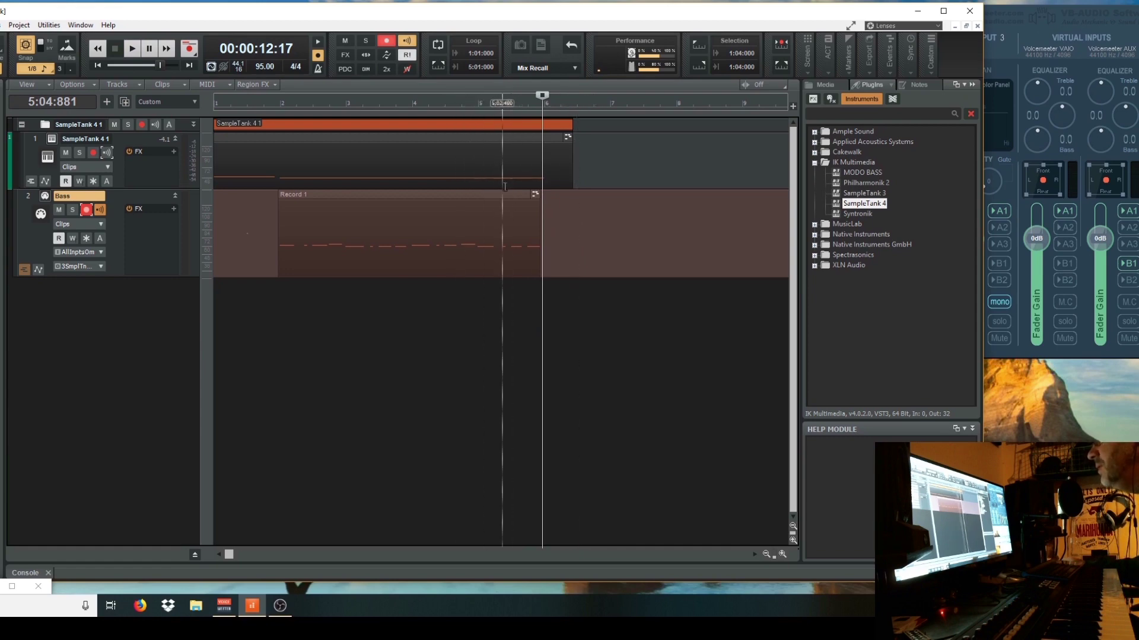
- Open the SampleTank drum clip in the Piano Roll, shorten the second trigger note to end just before 5:01:000, and minimise the editor
double_click(468, 157)
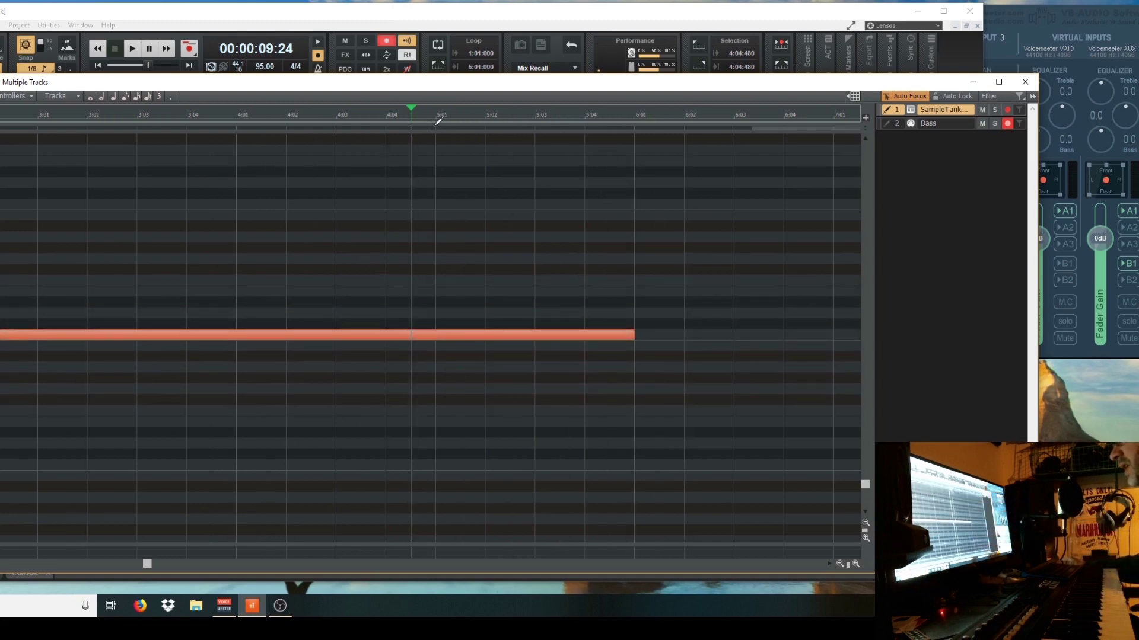
drag(632, 335, 427, 335)
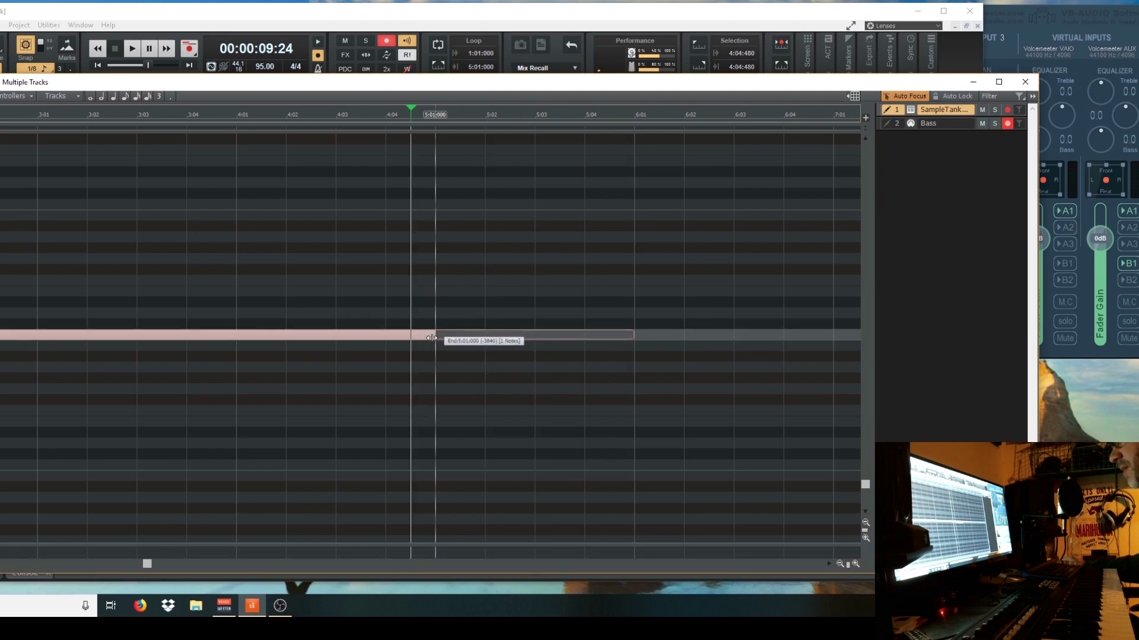
drag(427, 338, 427, 338)
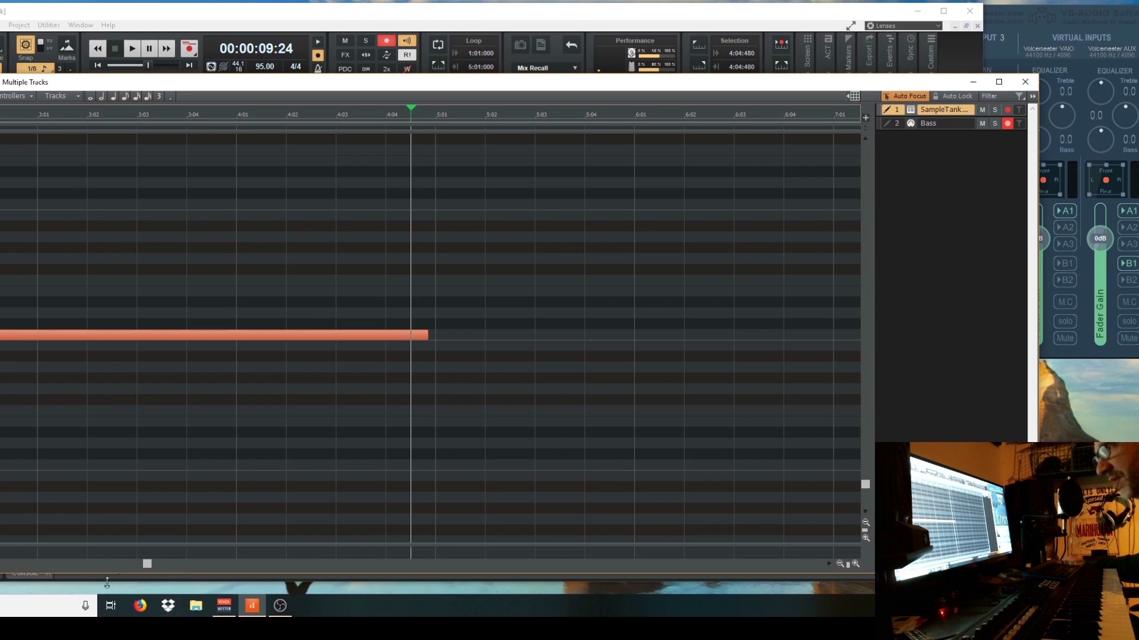
drag(49, 84, 163, 77)
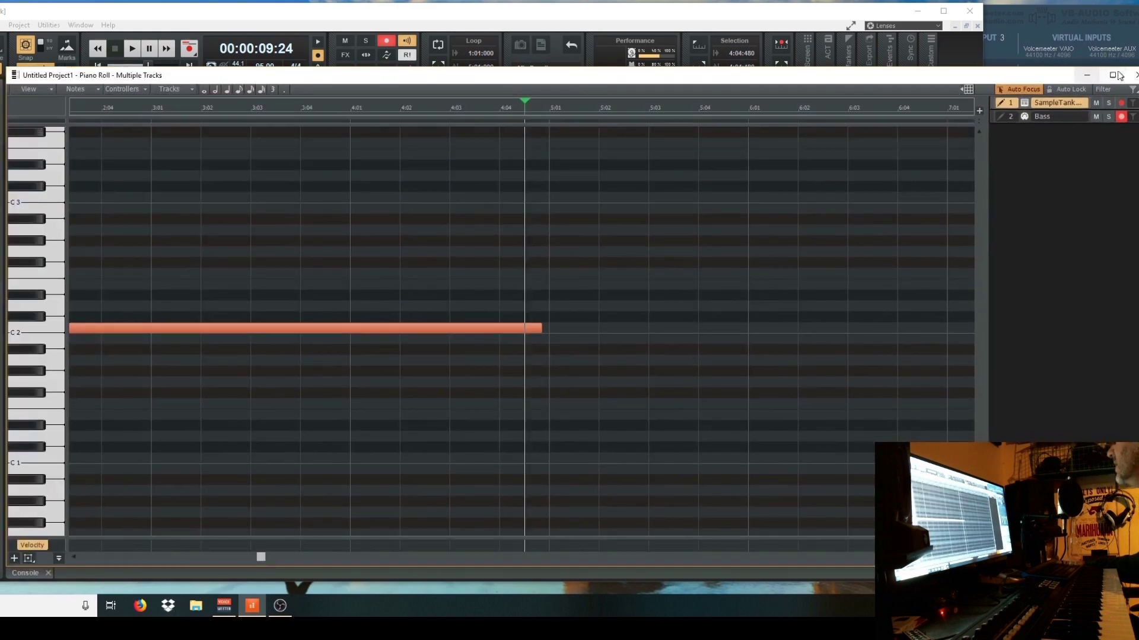
click(1092, 76)
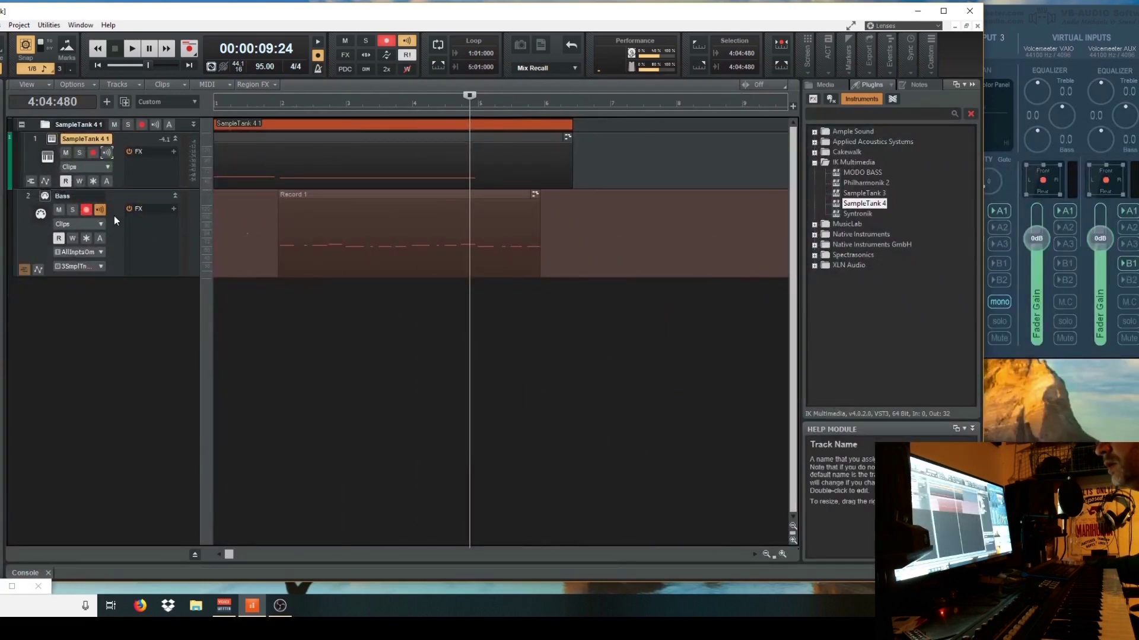
- Open SampleTank 4 and check which keys trigger the Phraser patterns of the Acoustic Pop Kit, and minimise the plugin
click(51, 140)
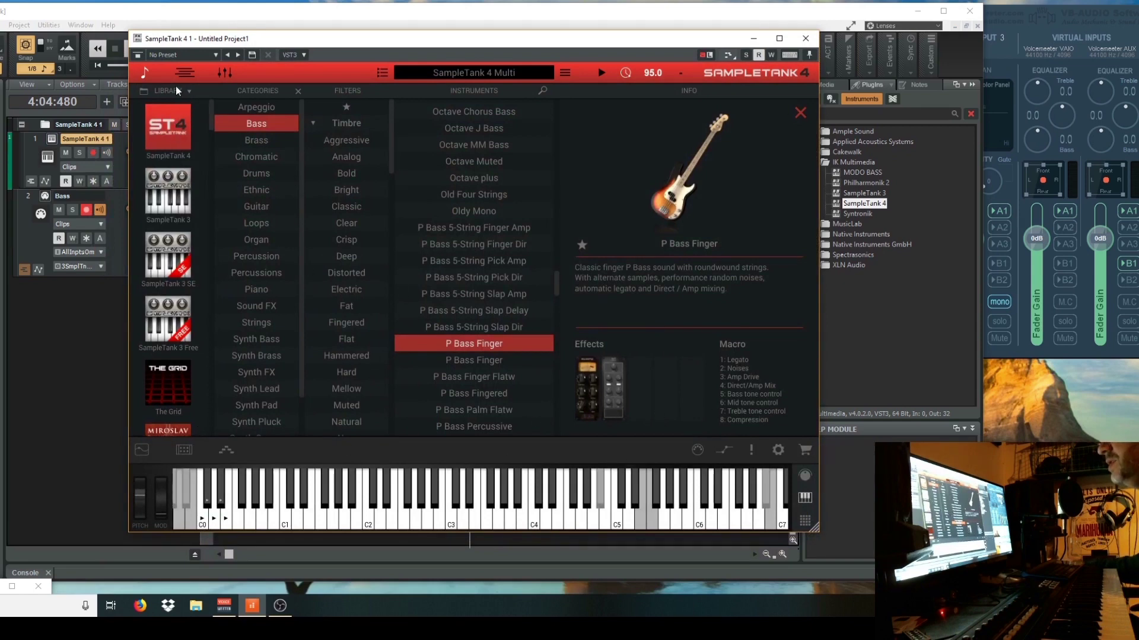
click(227, 451)
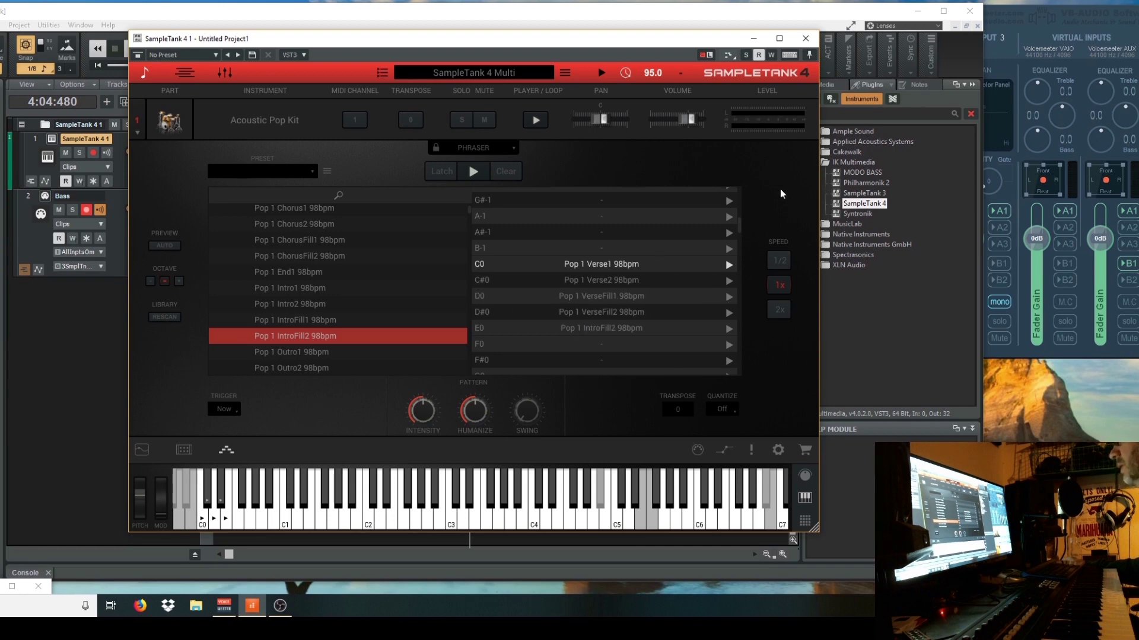
click(227, 451)
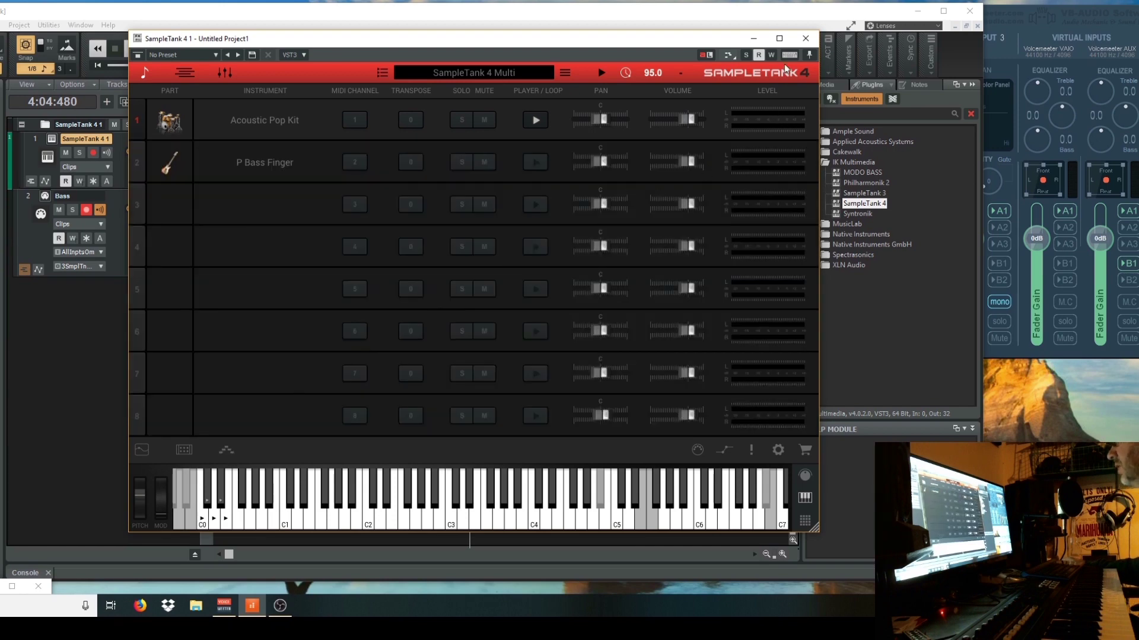
click(753, 39)
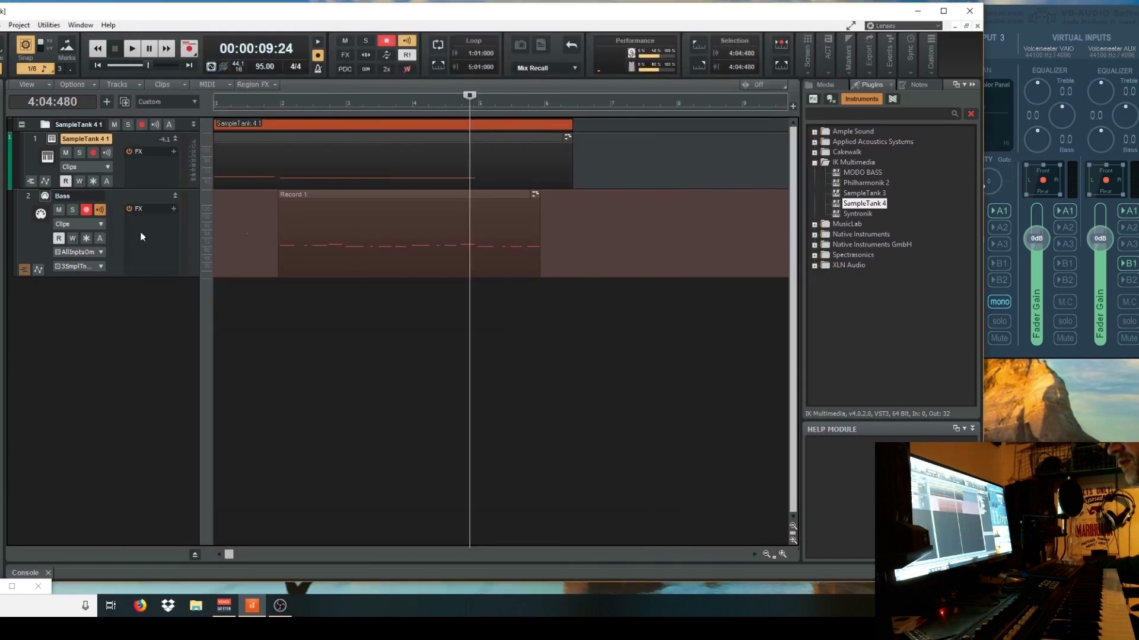
- Reopen the drum trigger notes in the Piano Roll, place the playhead at 5:01:000, and add an Eb2 note there
double_click(297, 237)
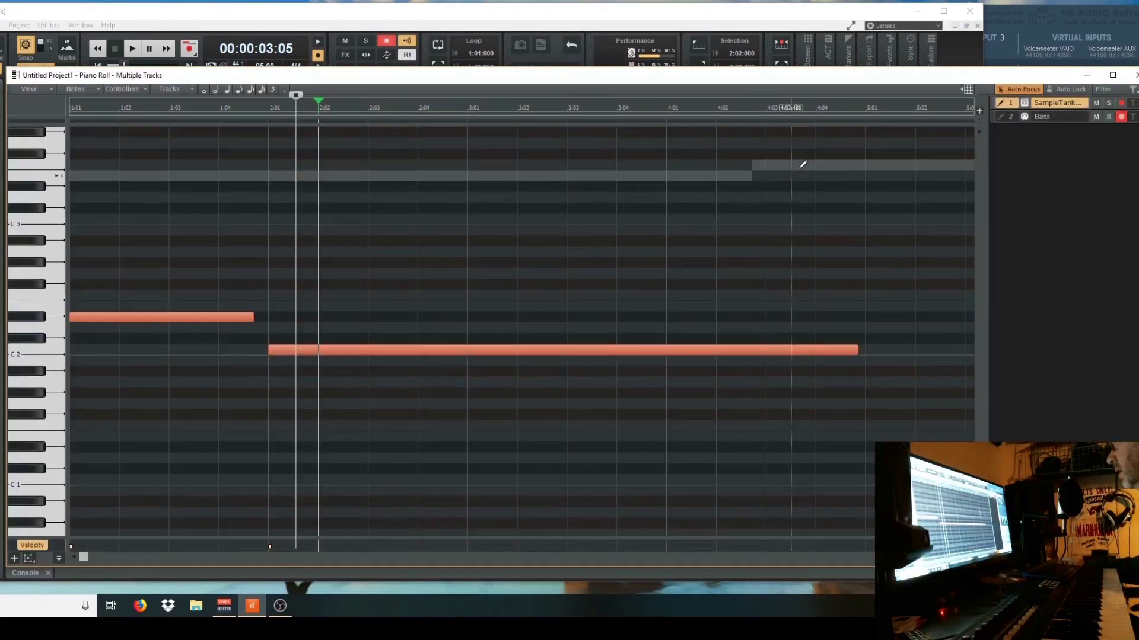
click(863, 98)
scroll(348, 333, down, 2)
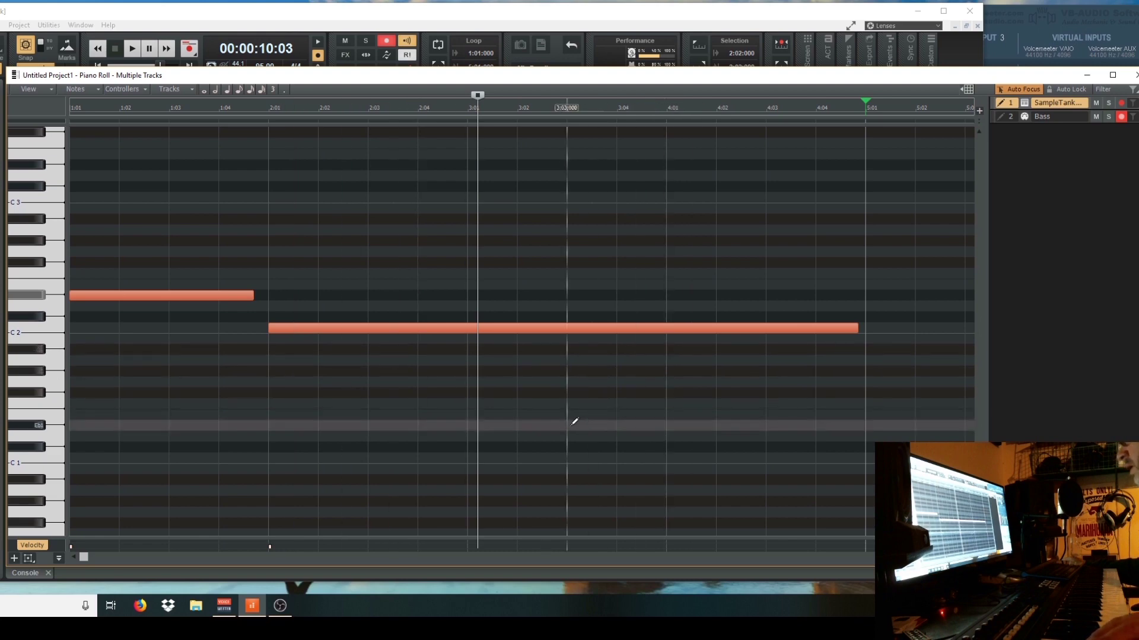
drag(85, 557, 333, 557)
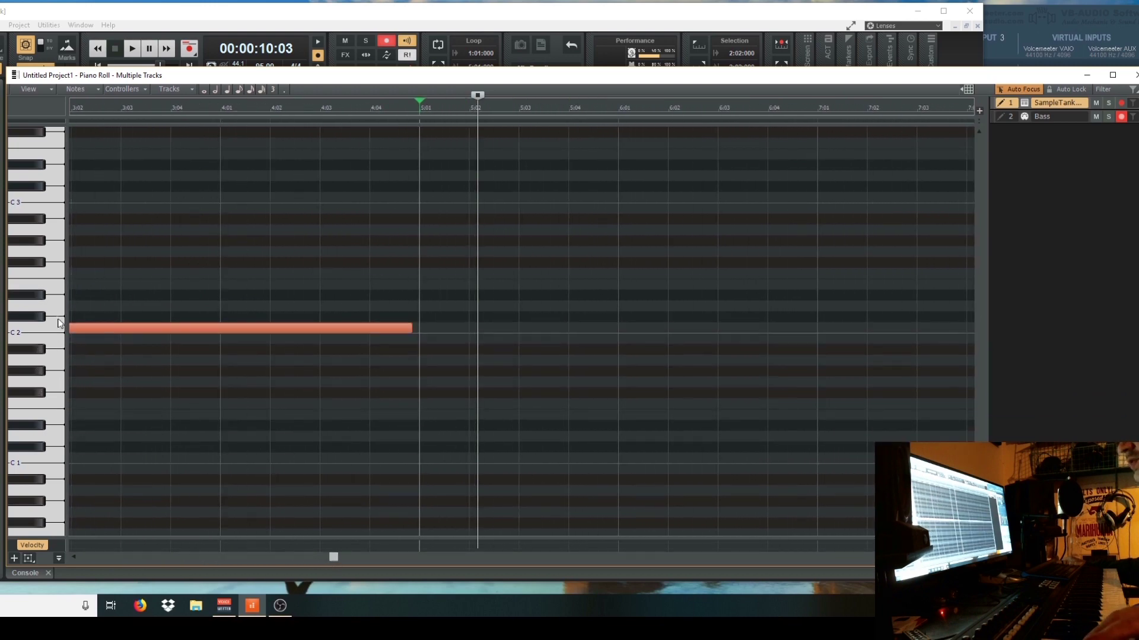
click(39, 295)
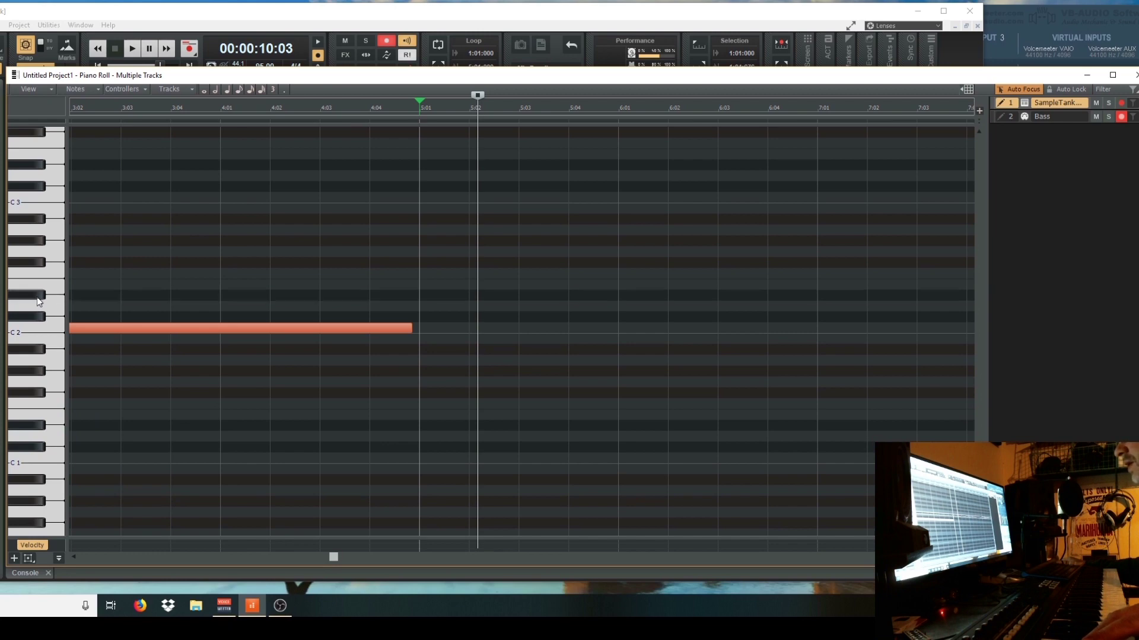
click(422, 295)
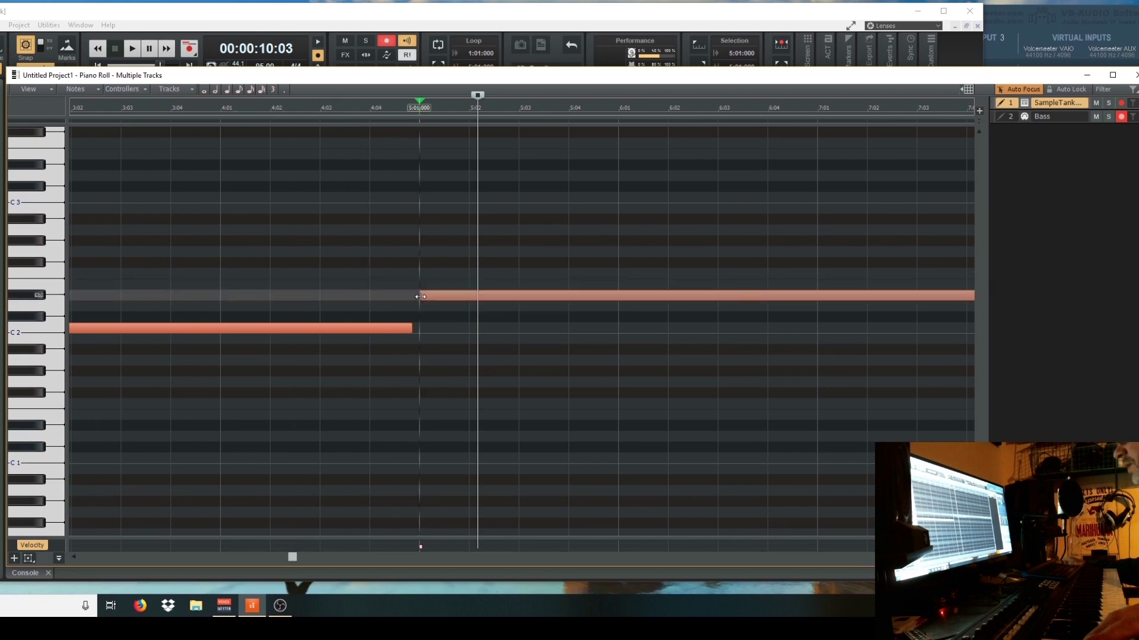
- Set the duration of the new Eb2 note to 100 in its note properties
right_click(503, 295)
click(422, 294)
double_click(440, 294)
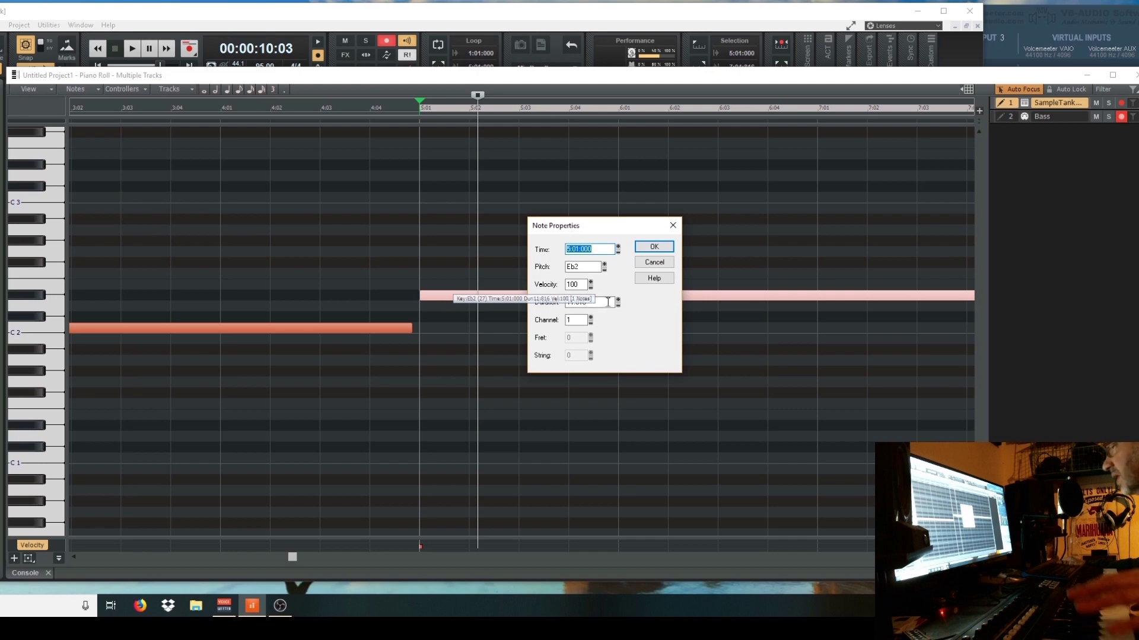
click(593, 301)
drag(638, 231, 674, 203)
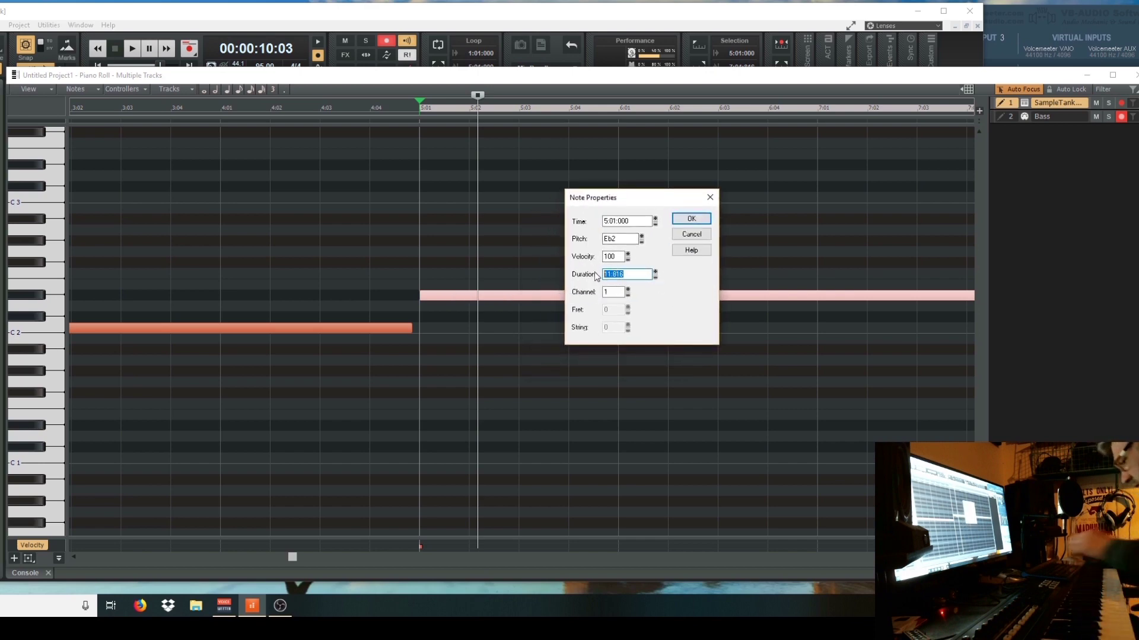
text(1:0)
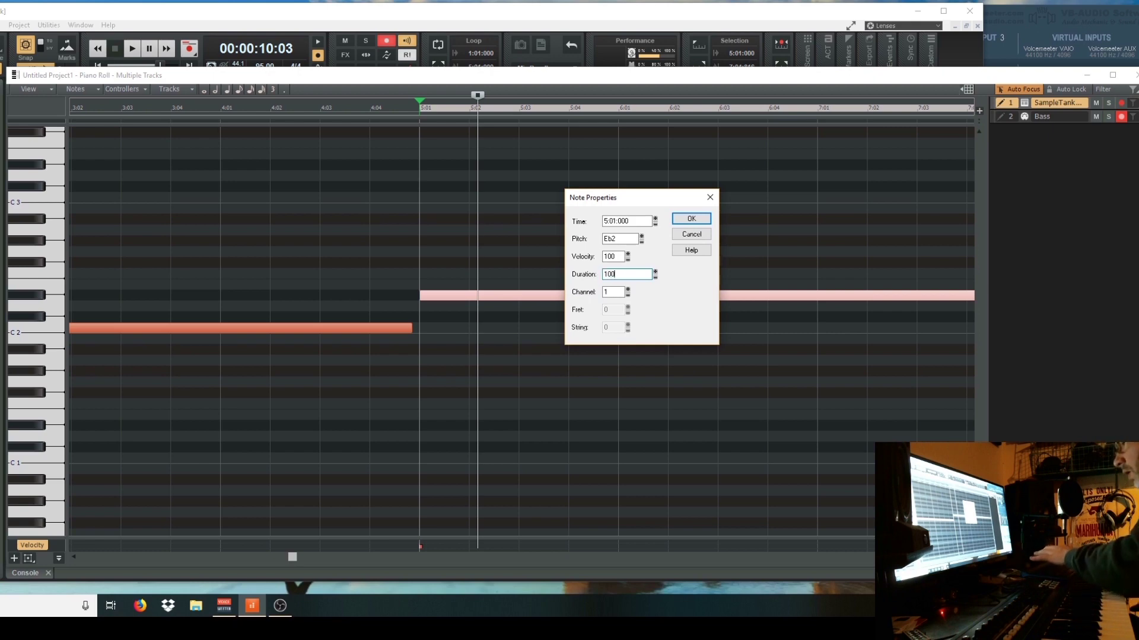
text(0)
key(Return)
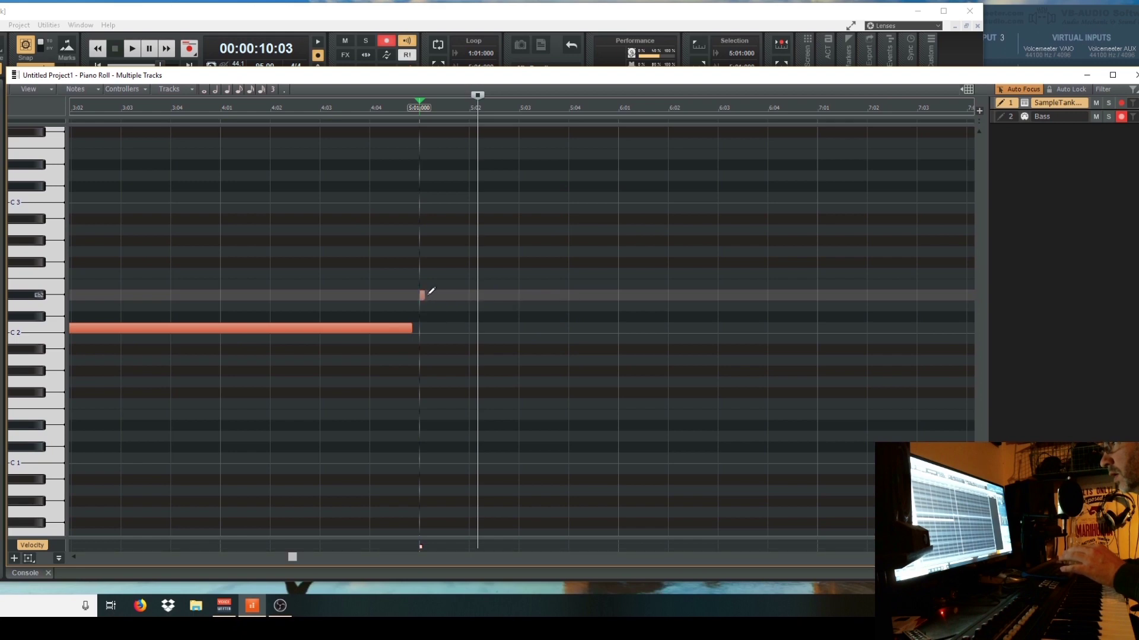
- Extend the Eb2 trigger note to the end of measure 5 and play the transition from 4:04:000
drag(421, 296, 617, 309)
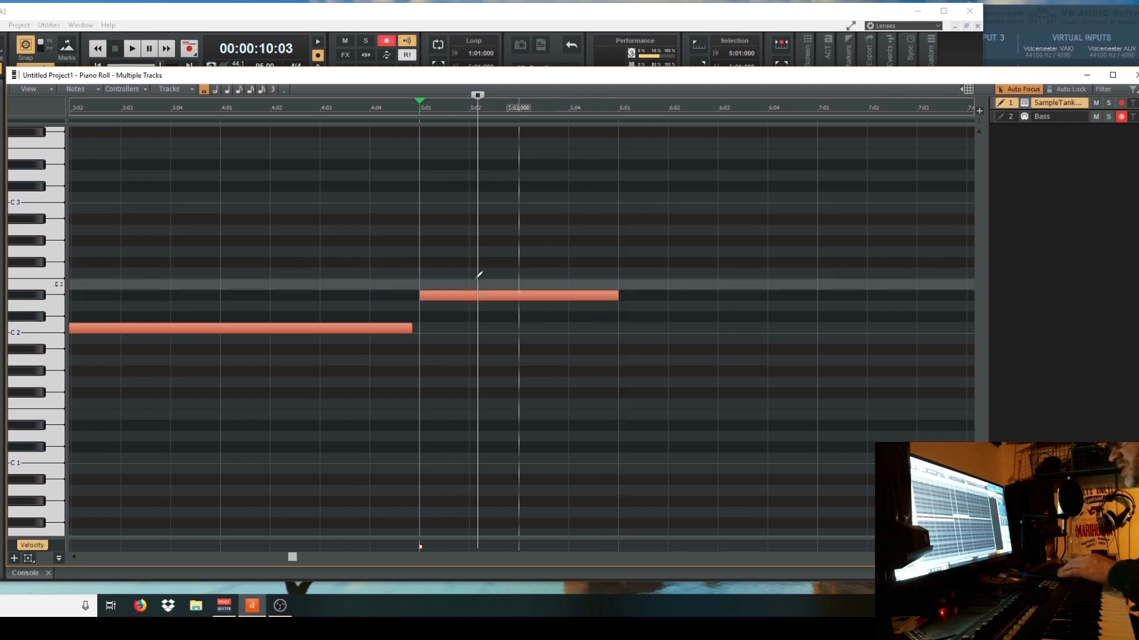
click(376, 105)
key(space)
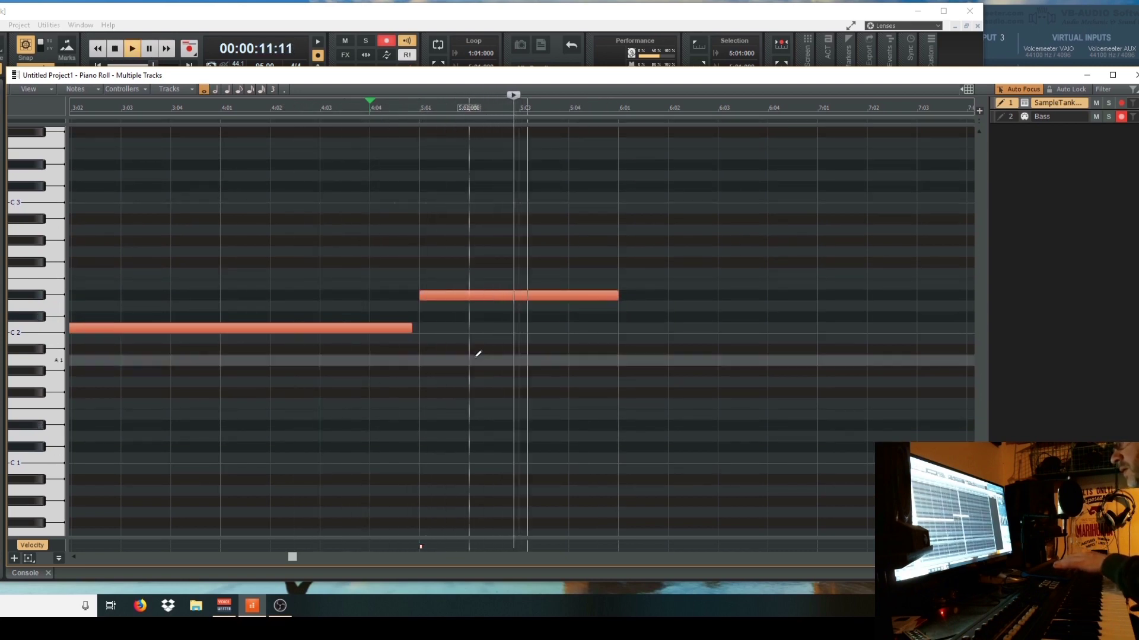
key(space)
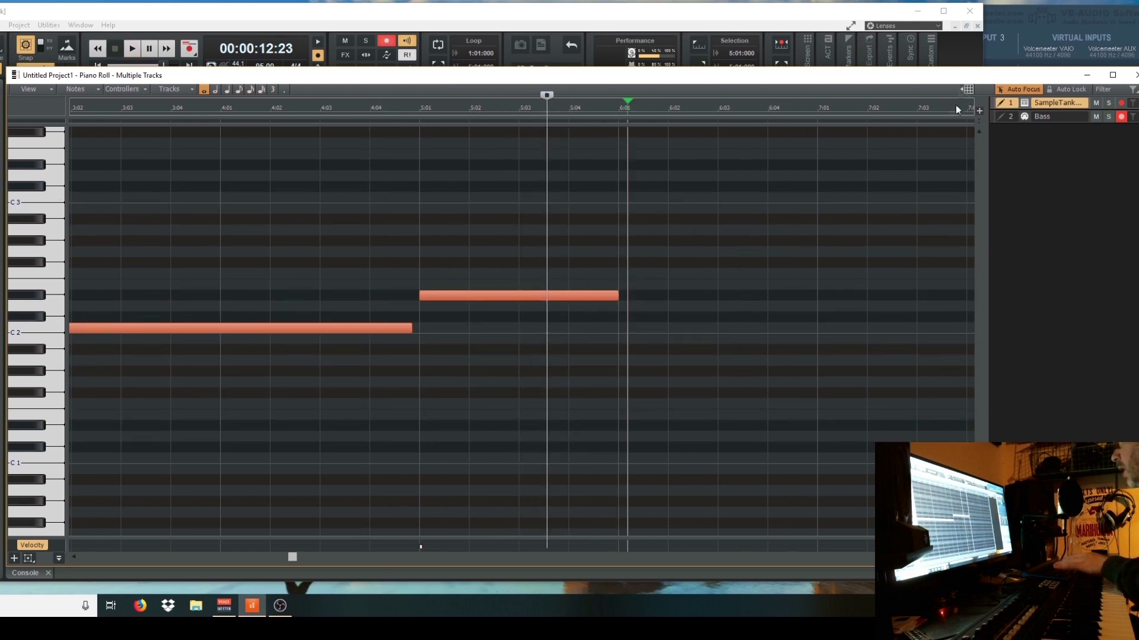
- Leave the Piano Roll and play the bass and drum arrangement from measure 1 in the track view
click(1133, 76)
click(256, 398)
key(space)
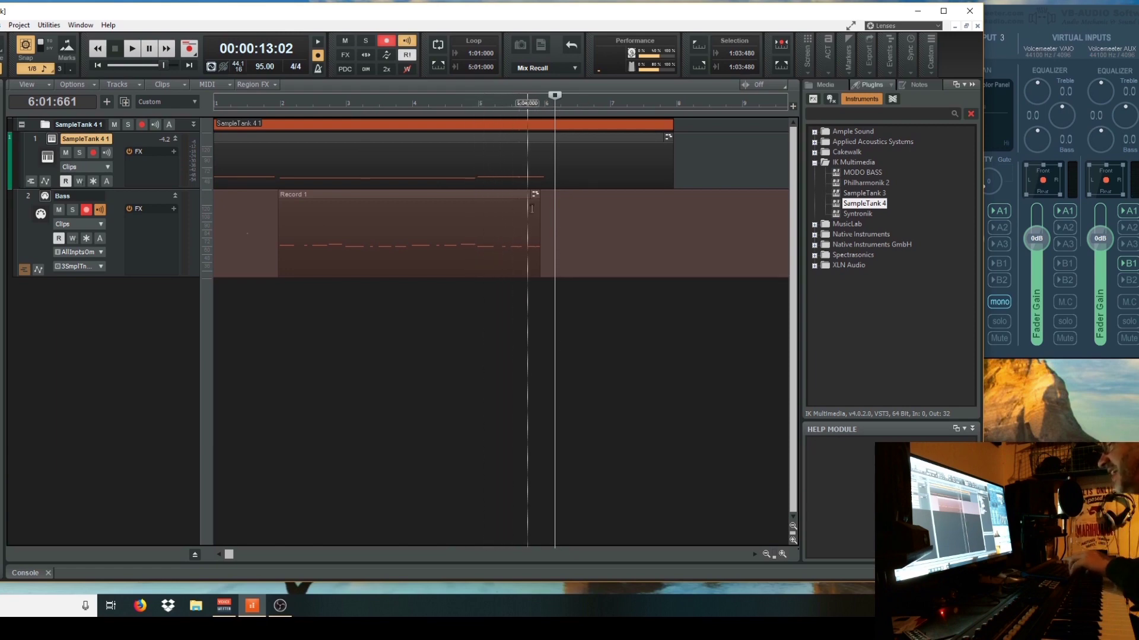
- In the drum track's Piano Roll, shorten the Eb2 fill trigger to start at 5:03:000 and lengthen the C2 note to just before it
double_click(479, 166)
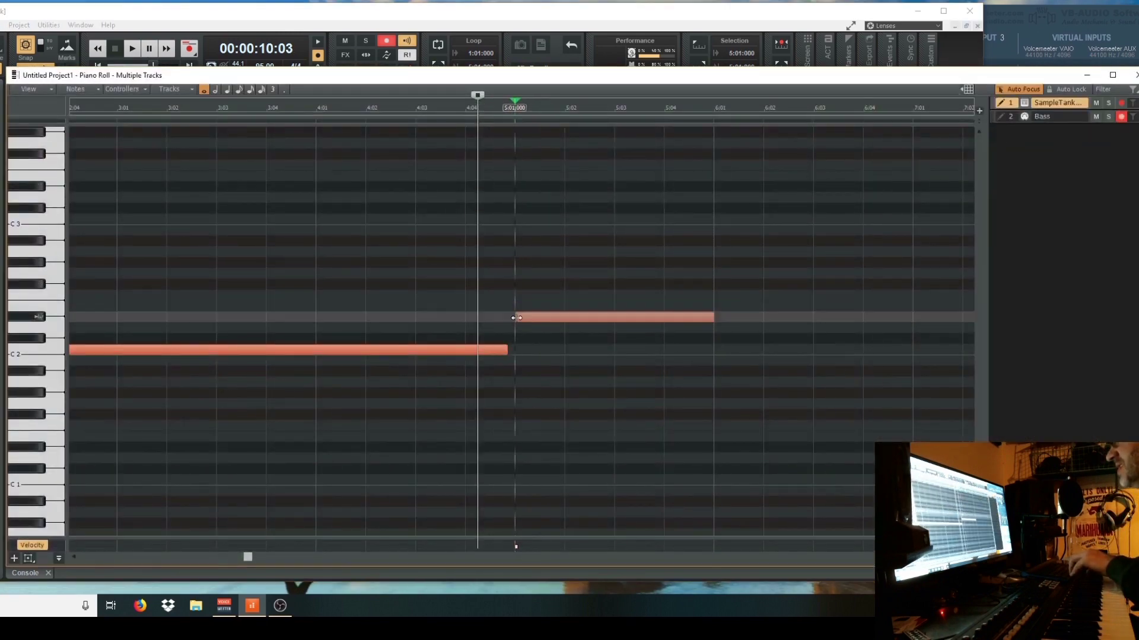
drag(517, 320, 616, 320)
drag(507, 350, 603, 349)
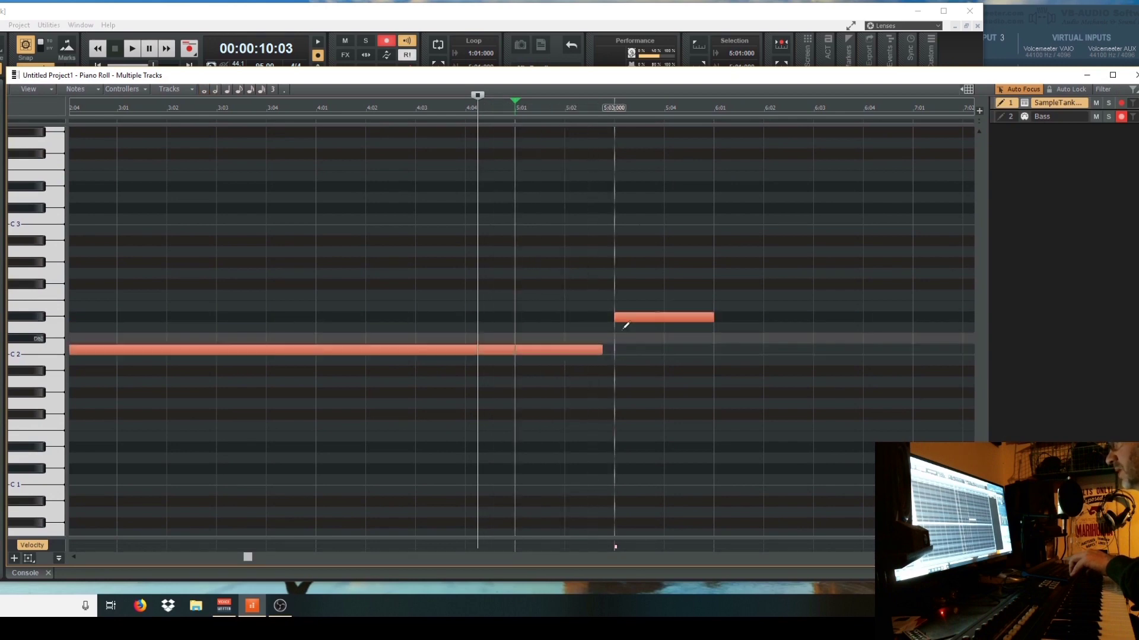
- Minimise the Piano Roll and play the arrangement from measure 1 through the shortened drum fill
click(1087, 75)
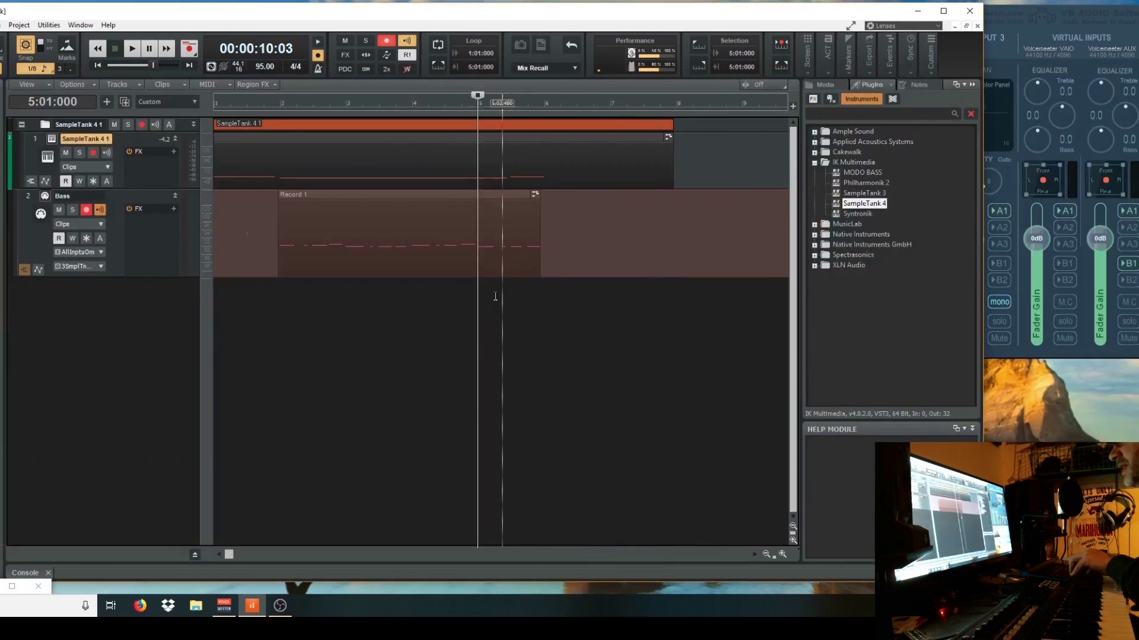
click(265, 102)
key(space)
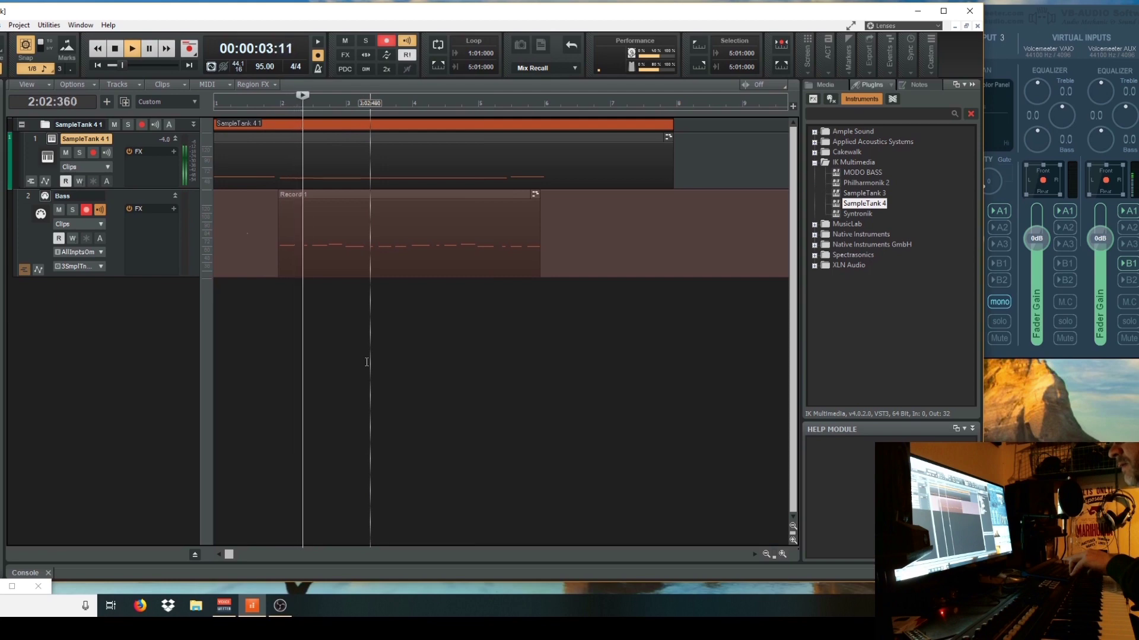
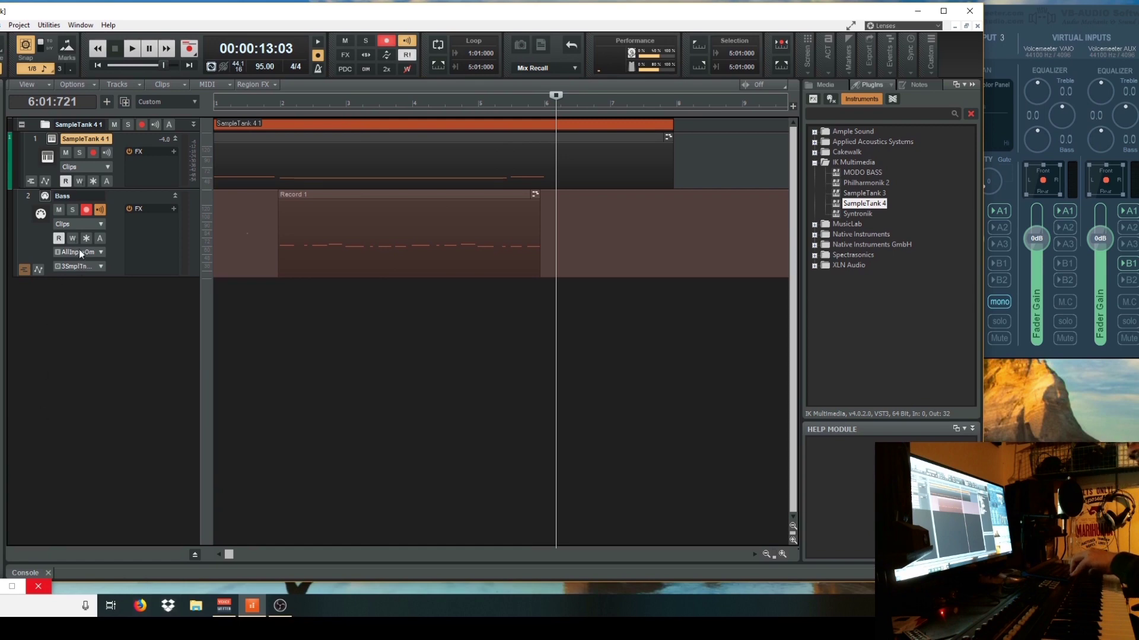
- Open the SampleTank 4 instrument window from the Bass track
click(45, 195)
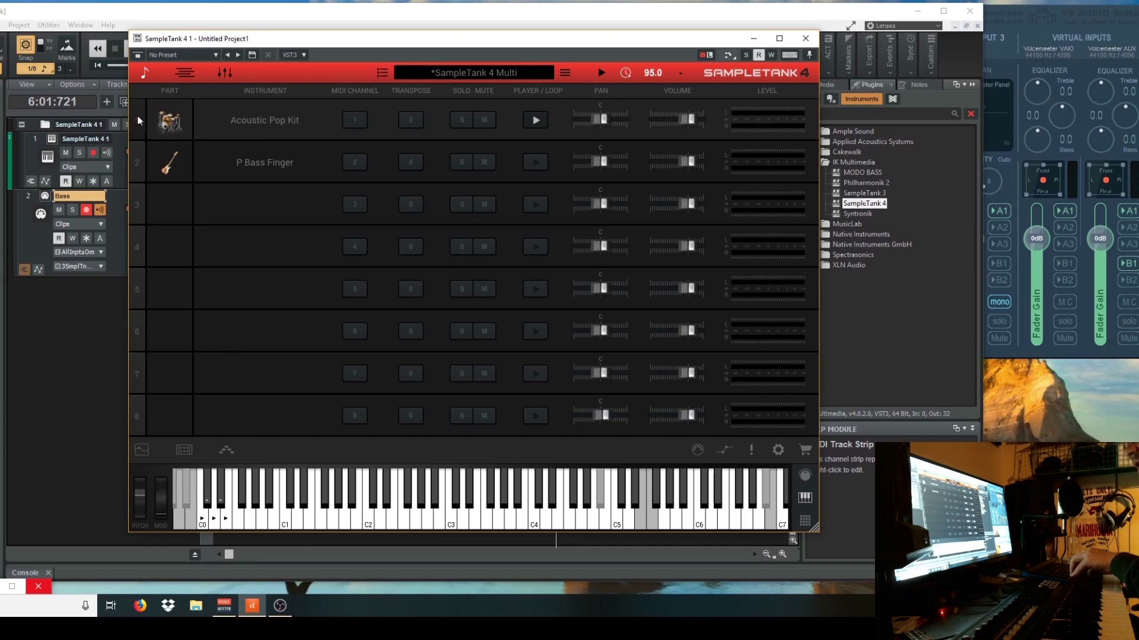
- Open the Acoustic Pop Kit's phraser and audition the Pop 1 IntroFill1 and Pop 1 ChorusFill1 98bpm patterns
click(136, 162)
click(140, 121)
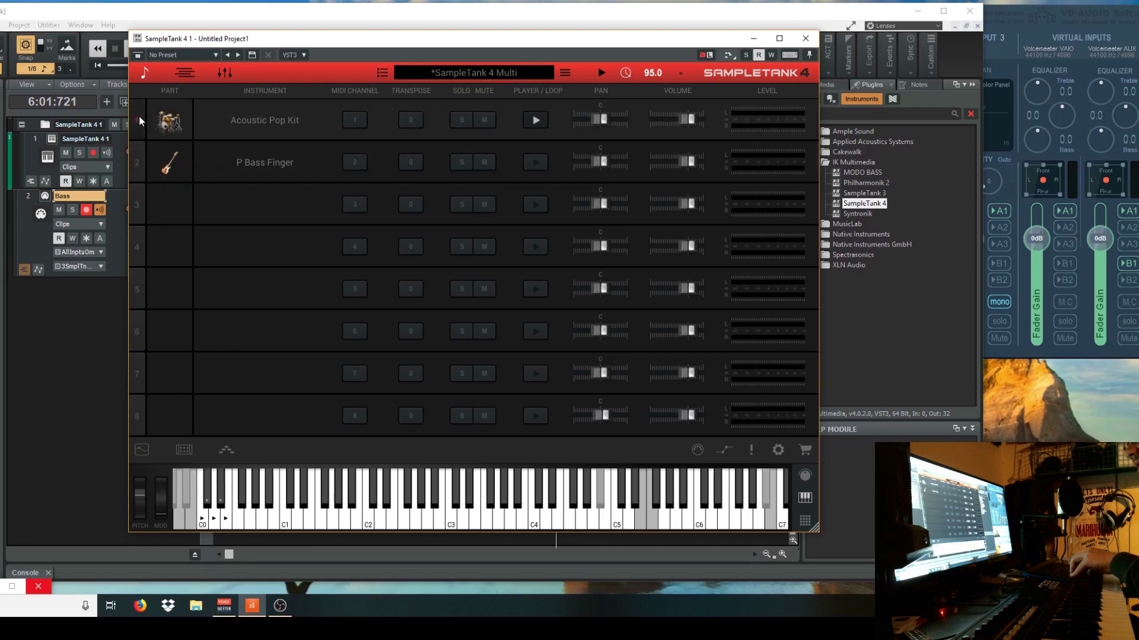
click(225, 451)
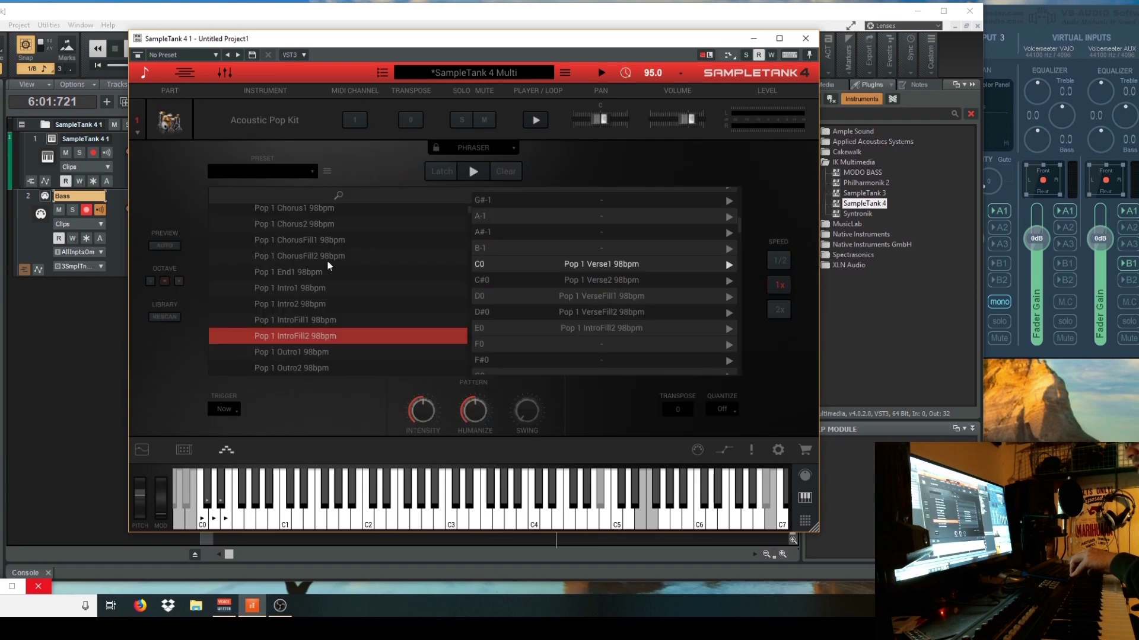
click(316, 321)
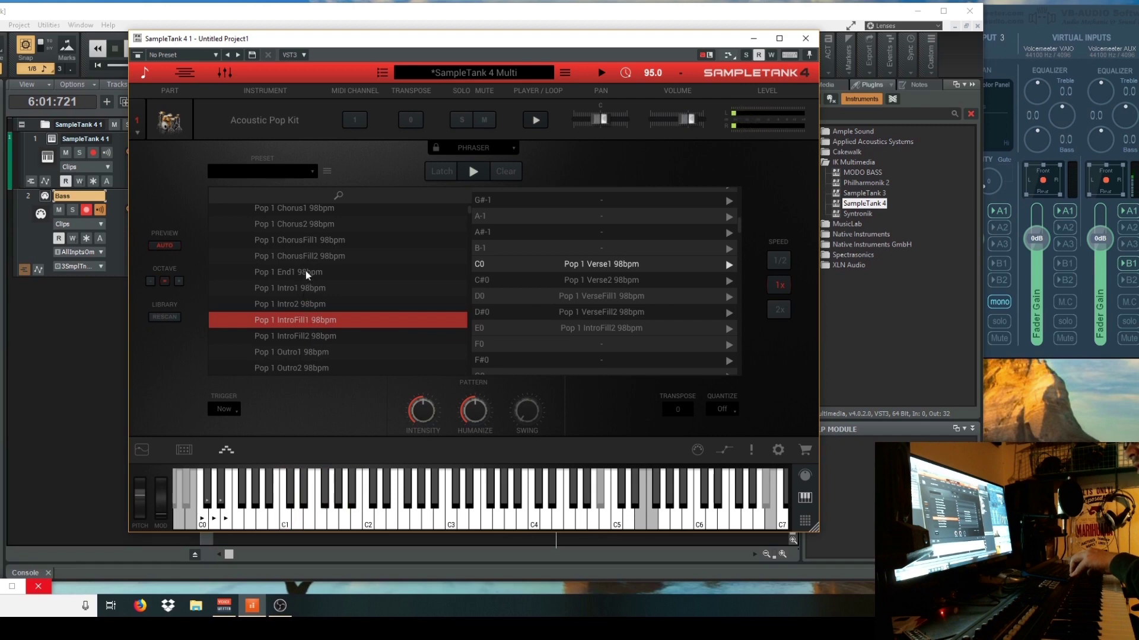
click(309, 242)
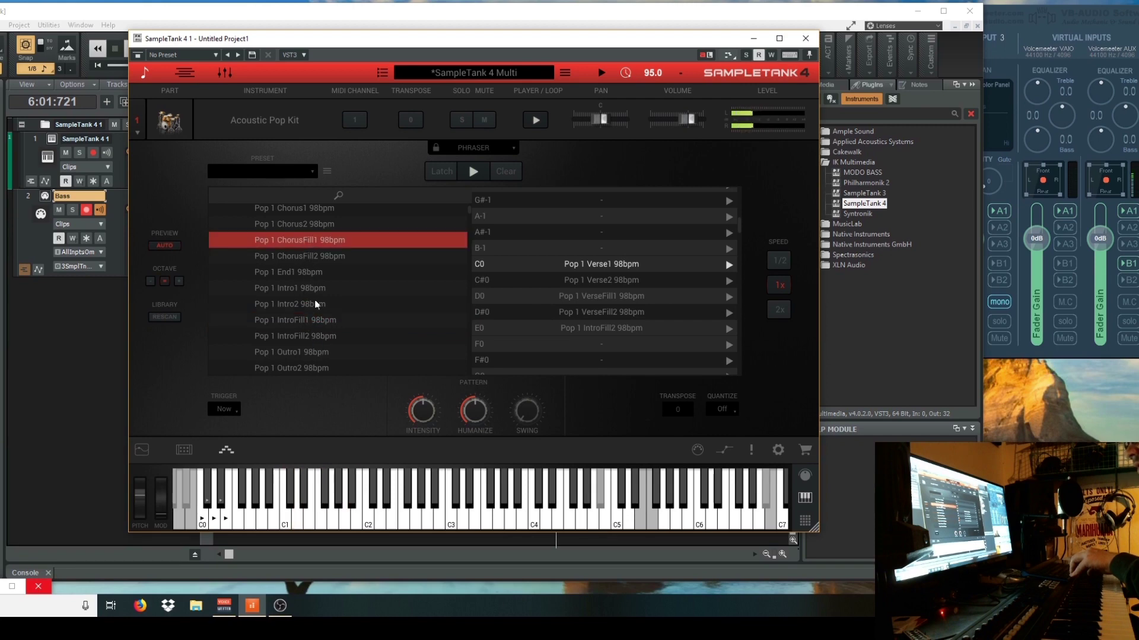
- Assign the Pop 1 VerseFill1 98bpm pattern to key B-1 and put the SampleTank window away
scroll(291, 334, down, 1)
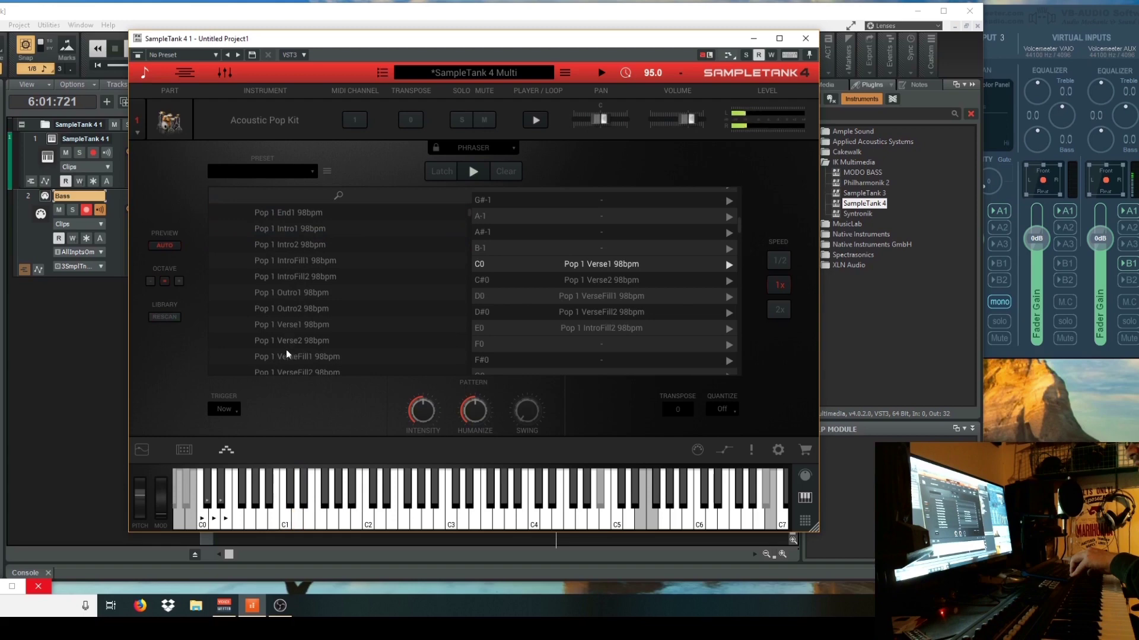
click(290, 357)
scroll(293, 325, down, 1)
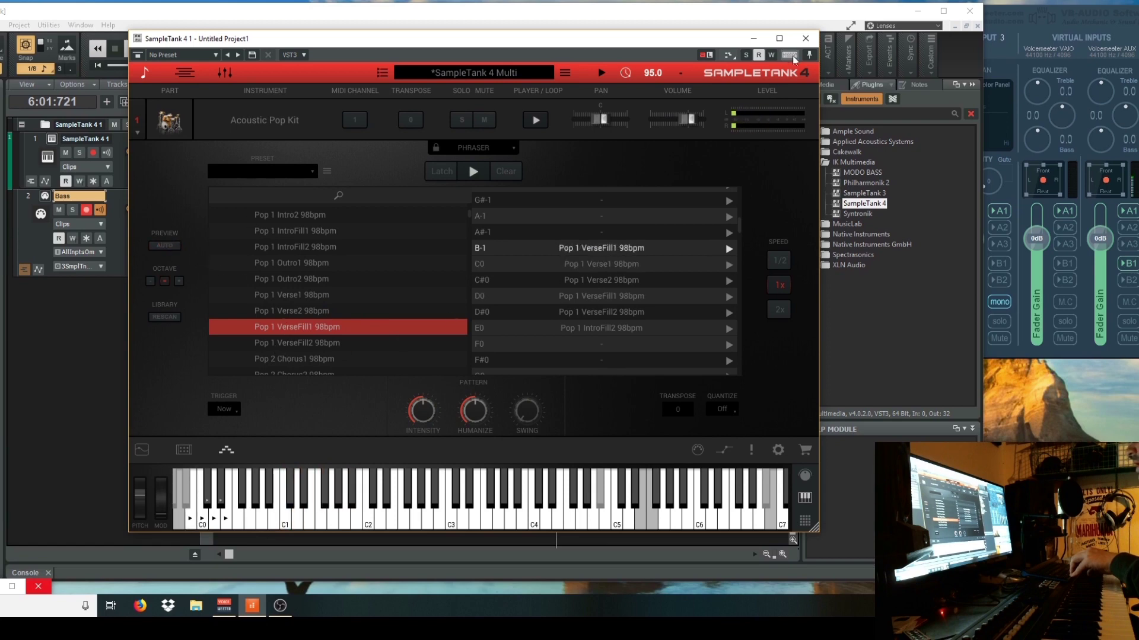
click(753, 40)
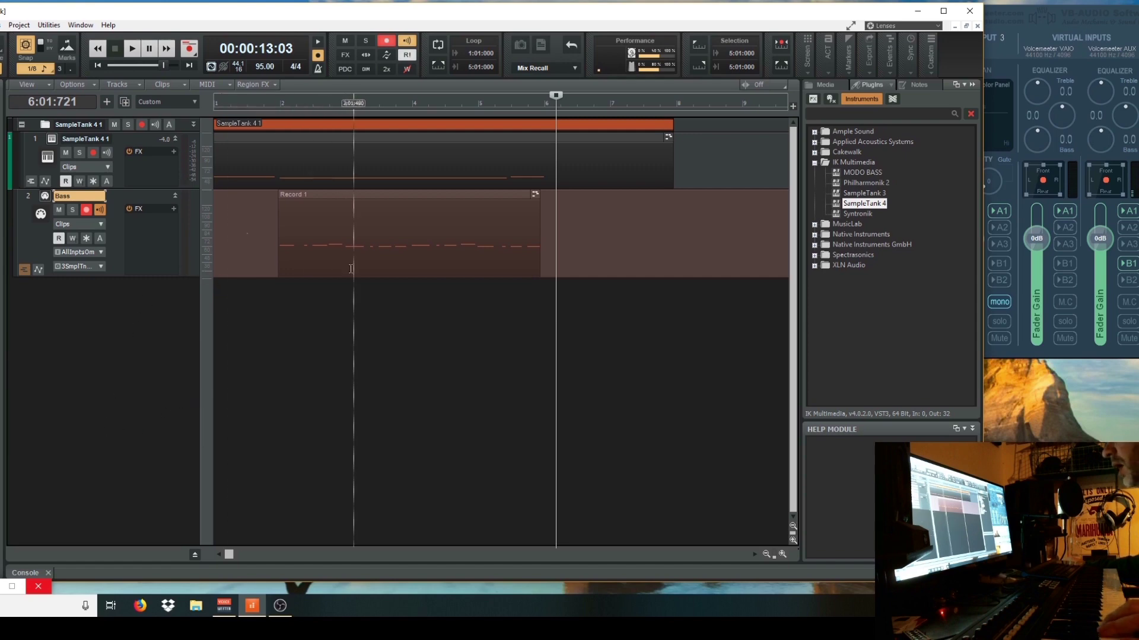
- Open the SampleTank clip in the piano roll and move the note at measure 5 beat 3 down to B1
click(514, 157)
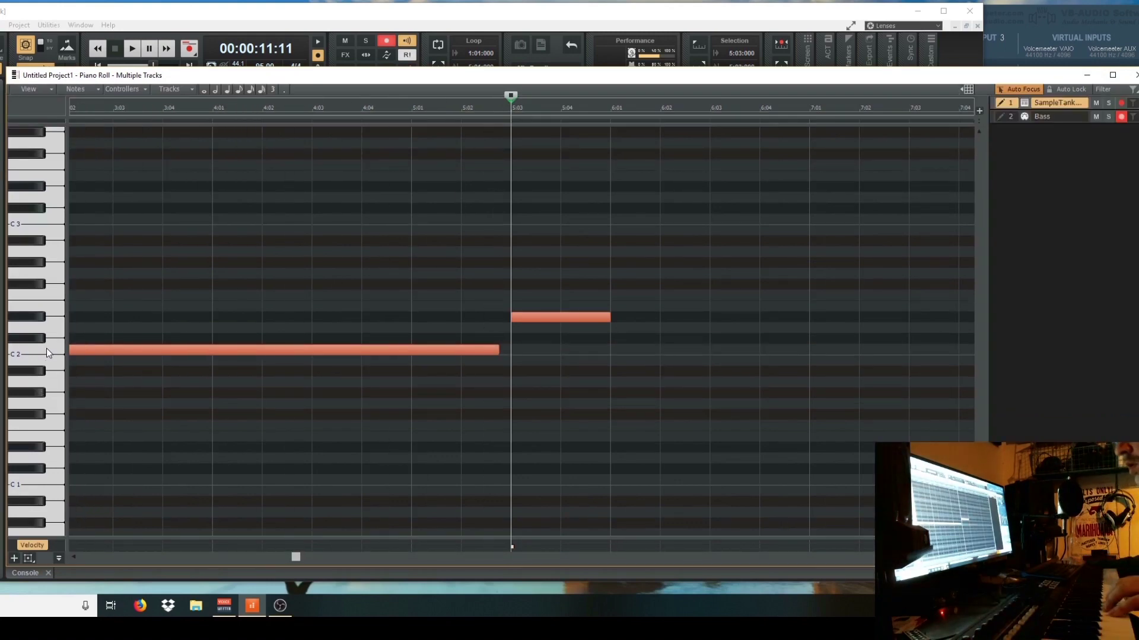
click(46, 348)
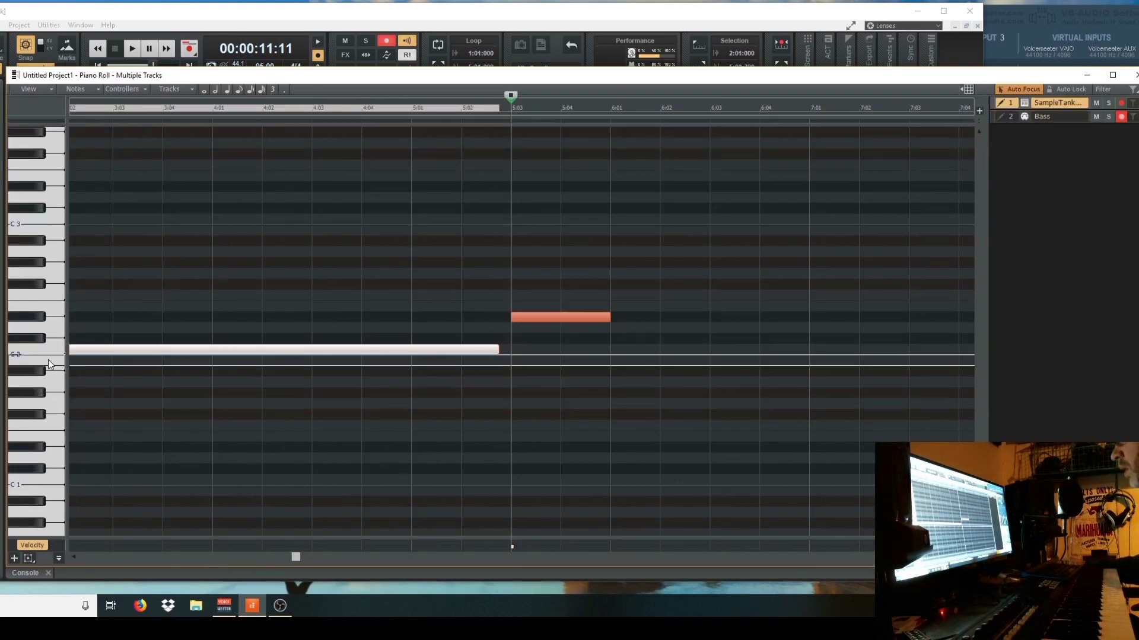
click(48, 359)
click(561, 321)
drag(561, 321, 609, 362)
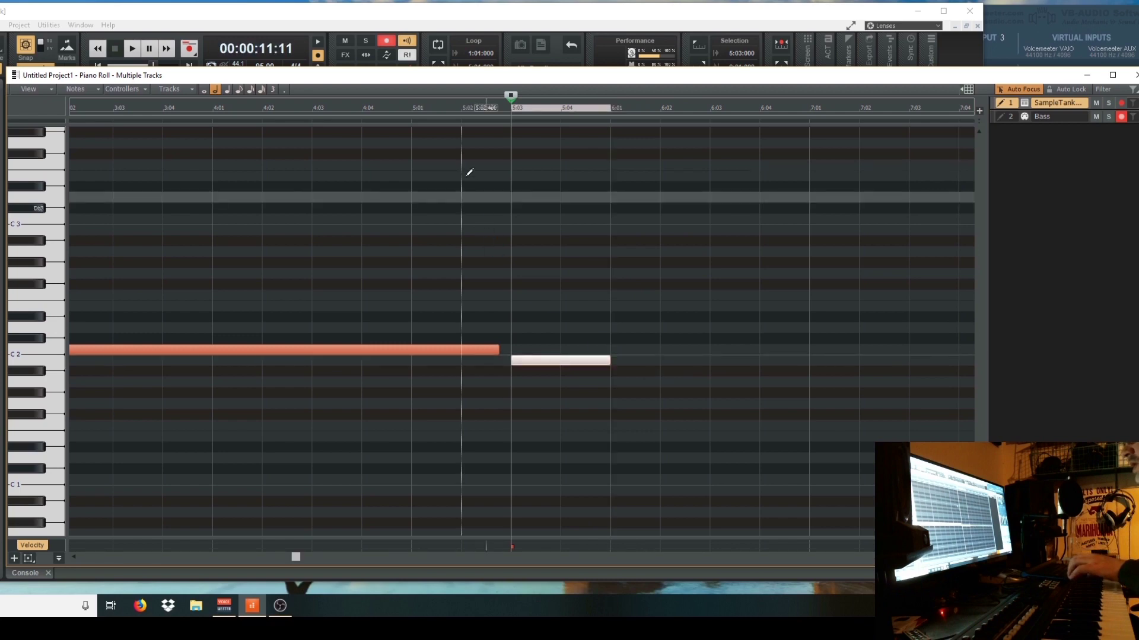
- Play the drum part from measure 5 beat 2 to hear the switch to the fill
click(461, 109)
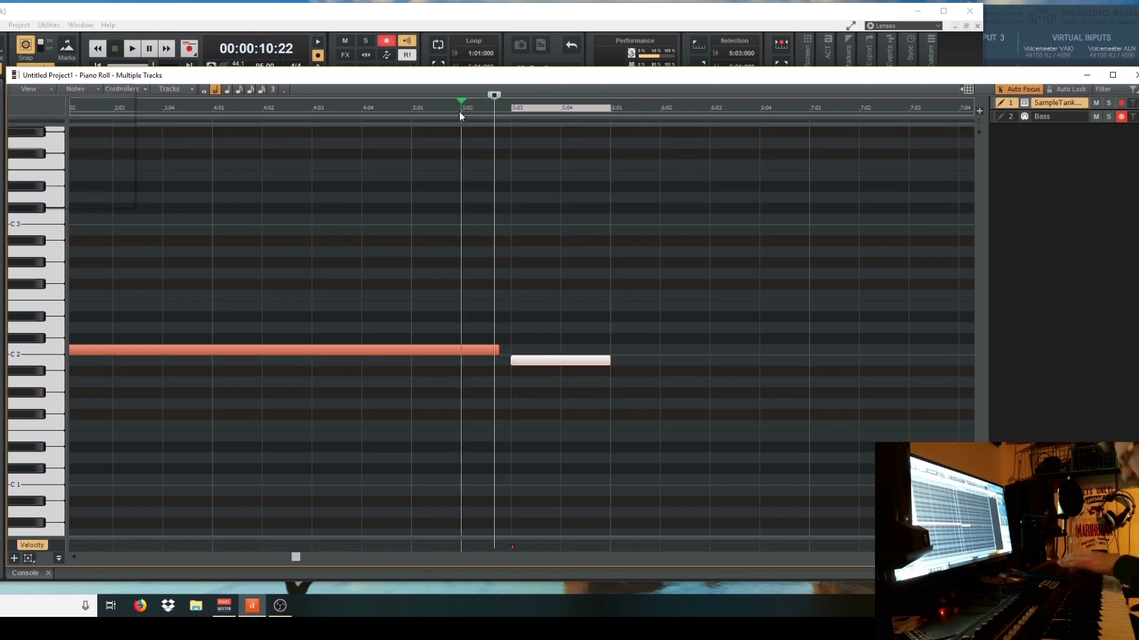
key(alt+space)
key(Escape)
key(space)
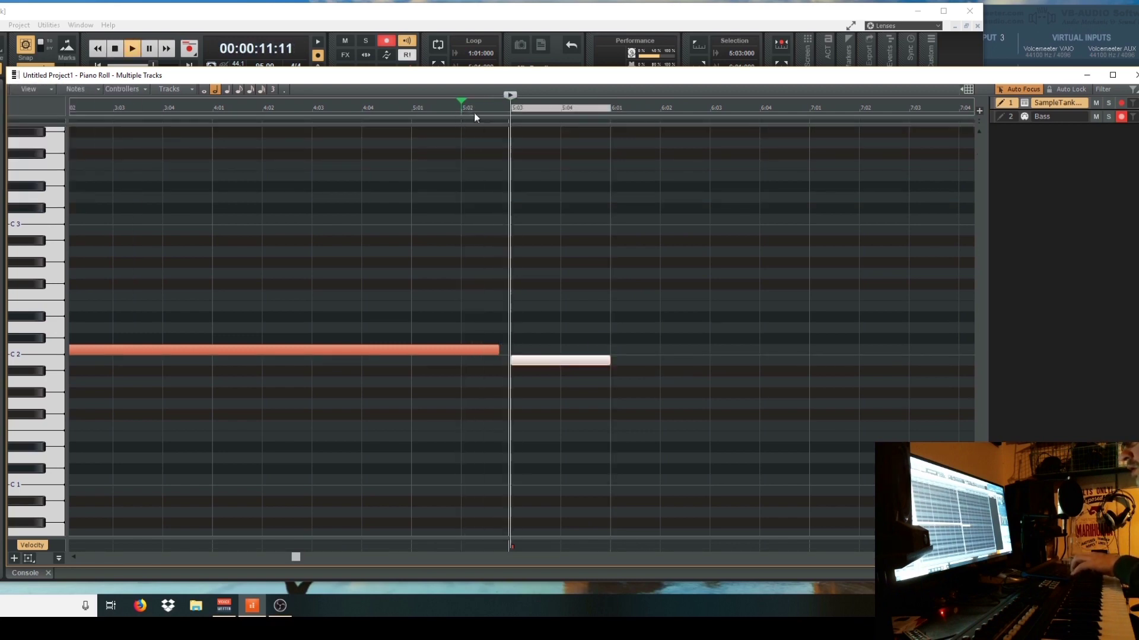
key(space)
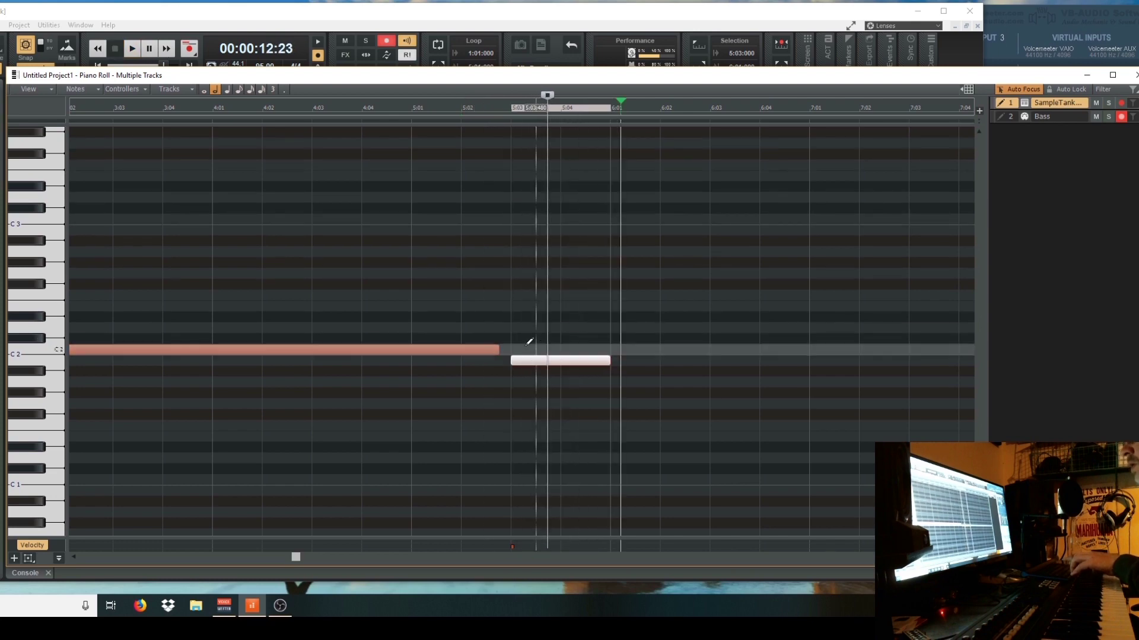
- Trim the C2 note to end just before measure 5, extend the B1 note back to 5:01, and leave the piano roll
drag(497, 351, 412, 358)
drag(508, 359, 400, 350)
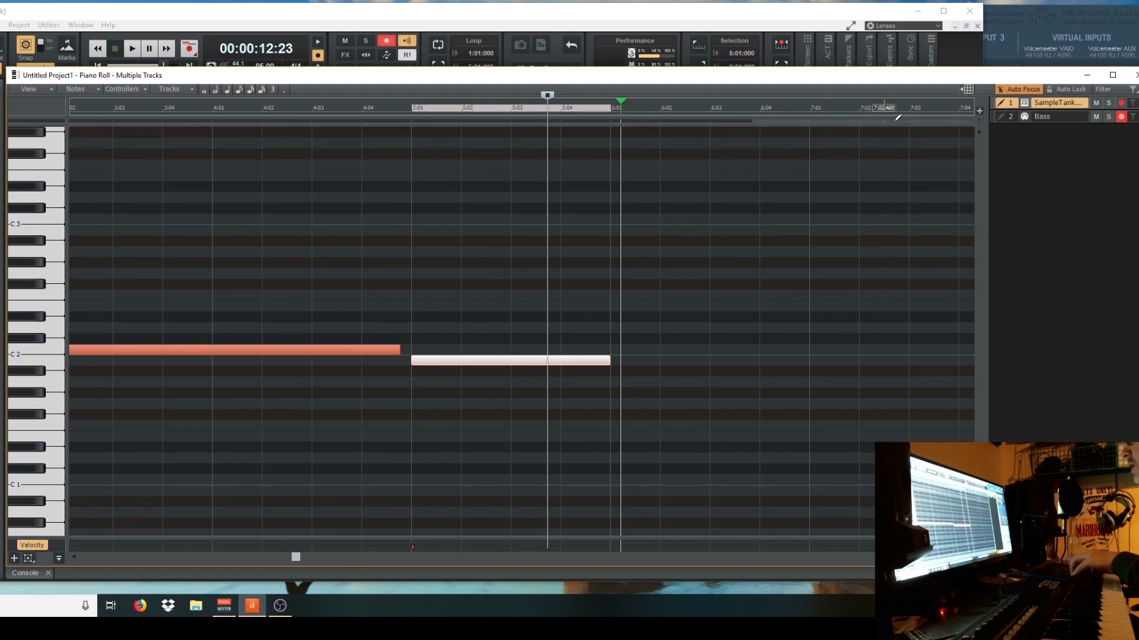
click(1087, 76)
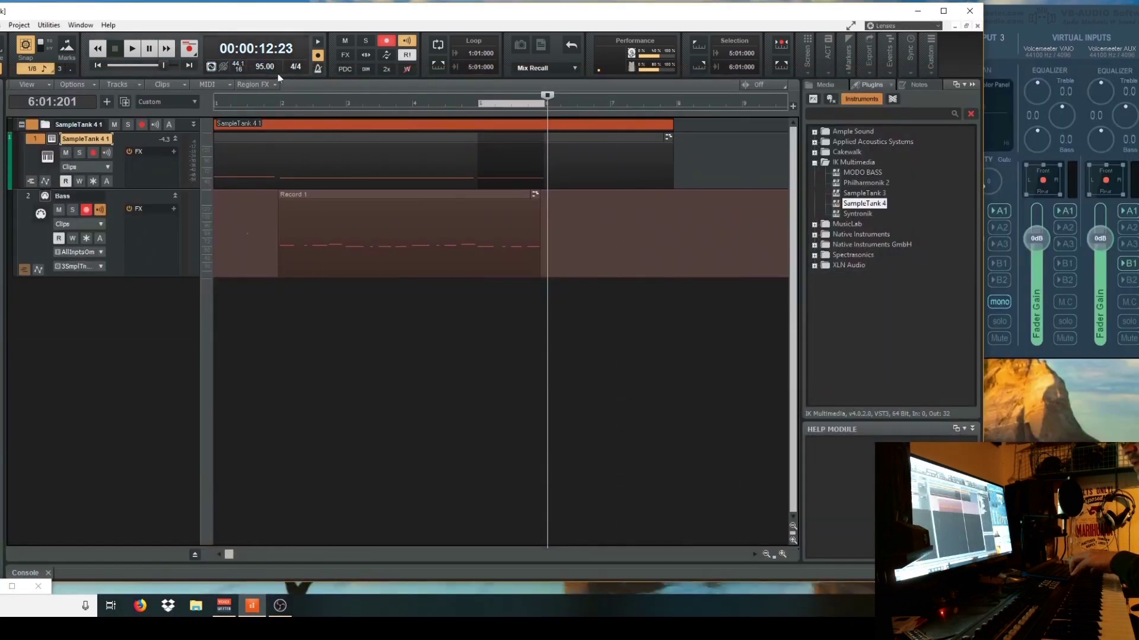
- Play the arrangement from measure 1 to check the drum fill against the bass recording
click(253, 104)
key(space)
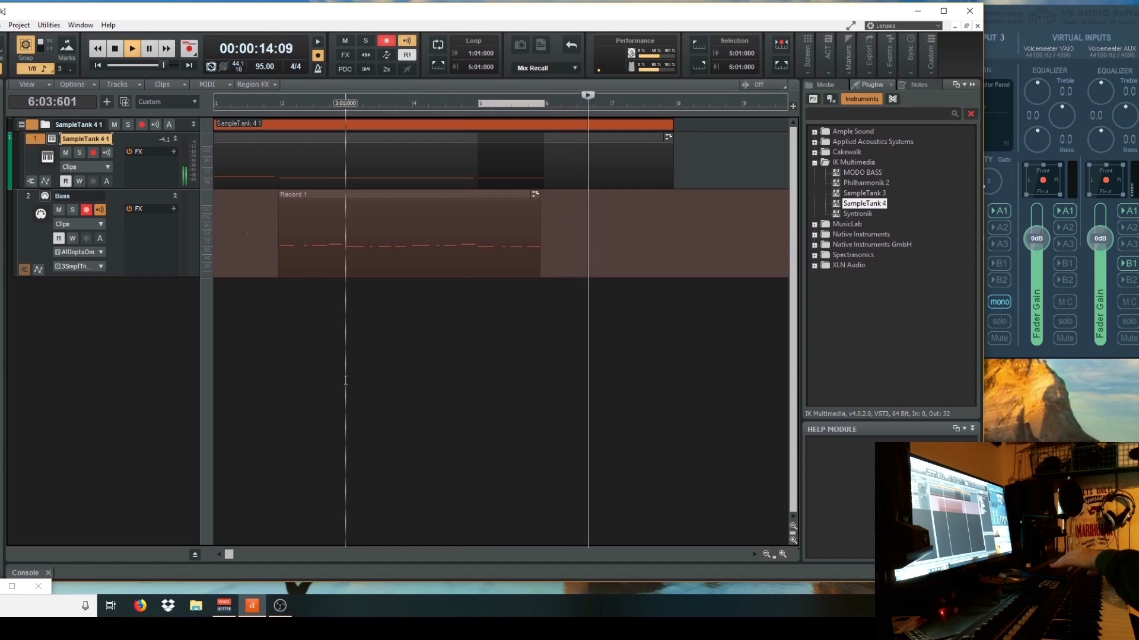
key(space)
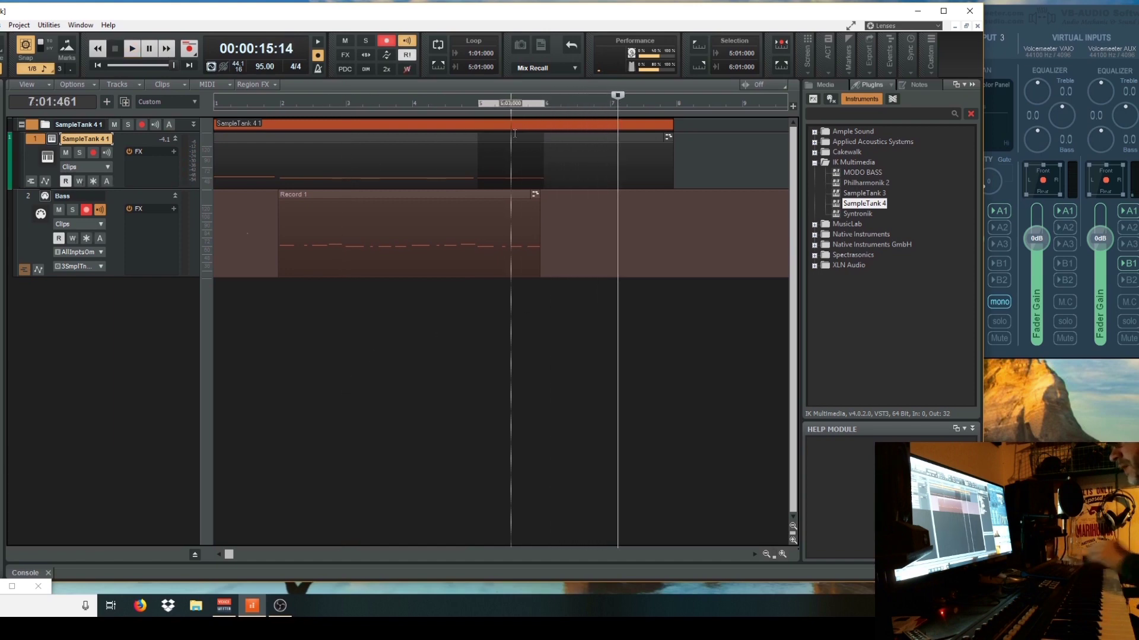
- Reopen the SampleTank clip in the piano roll and draw a C2 note starting at measure 6
double_click(357, 159)
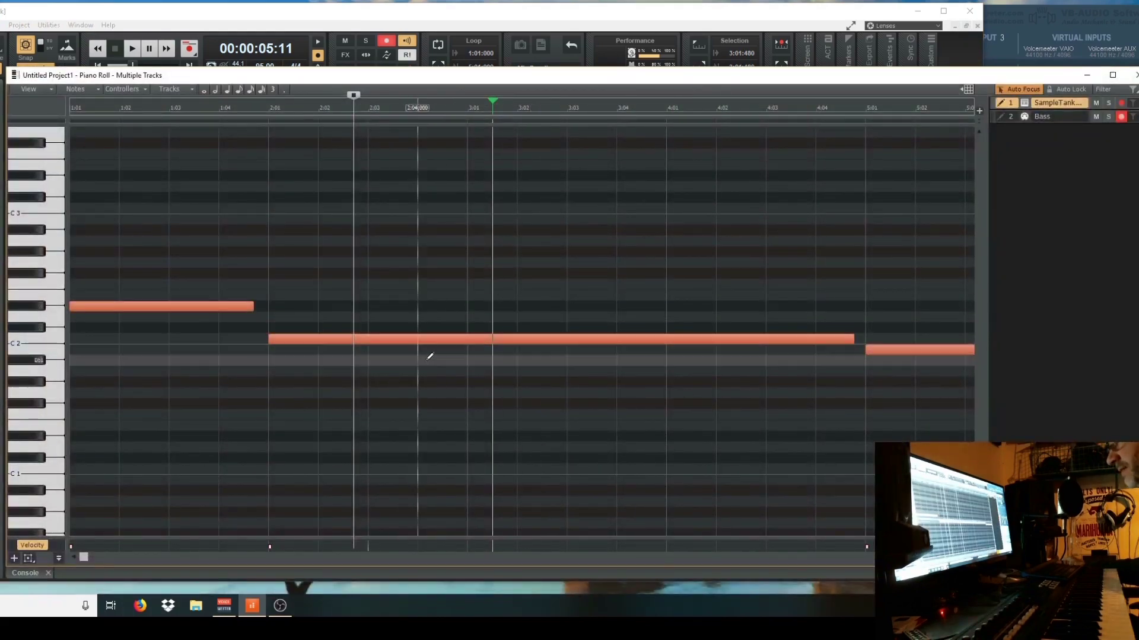
click(124, 557)
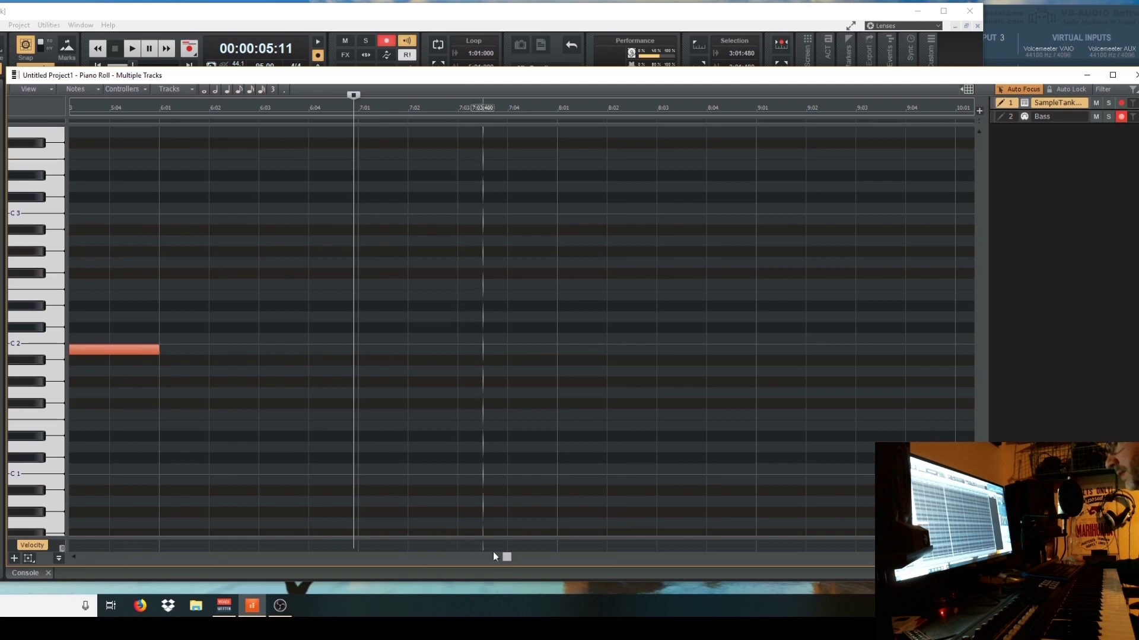
click(510, 557)
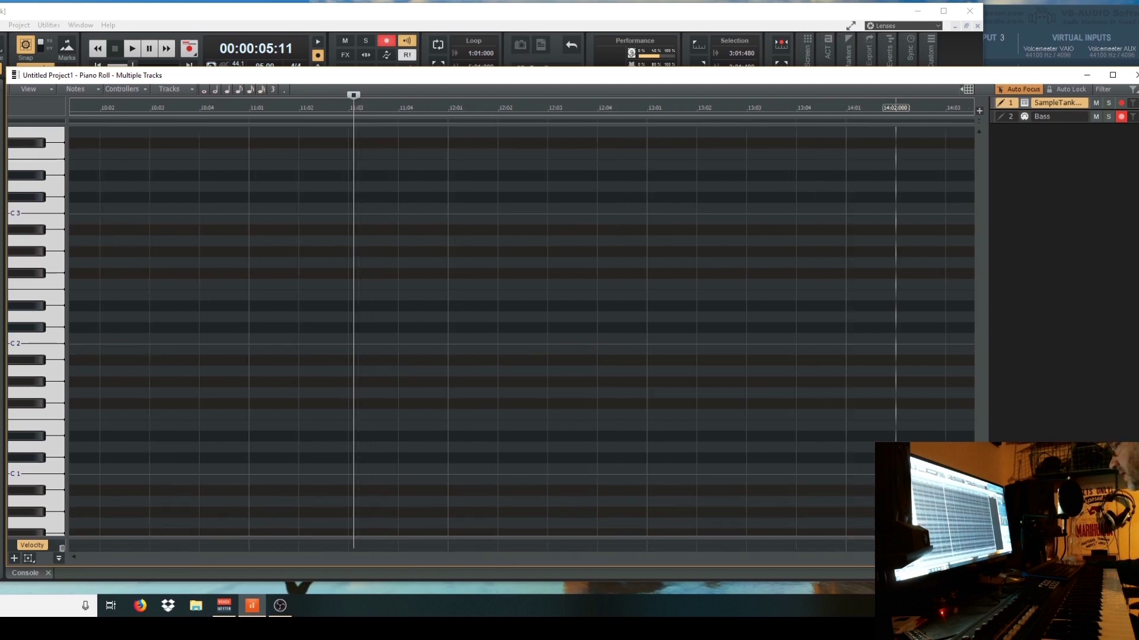
drag(510, 558, 238, 557)
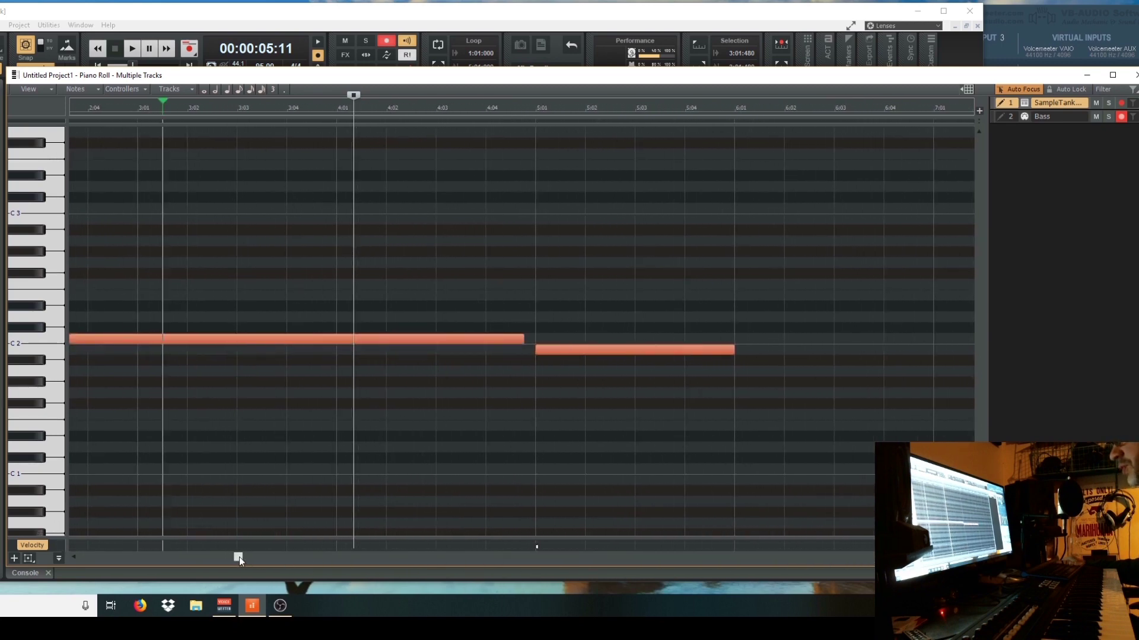
click(739, 334)
drag(213, 557, 500, 561)
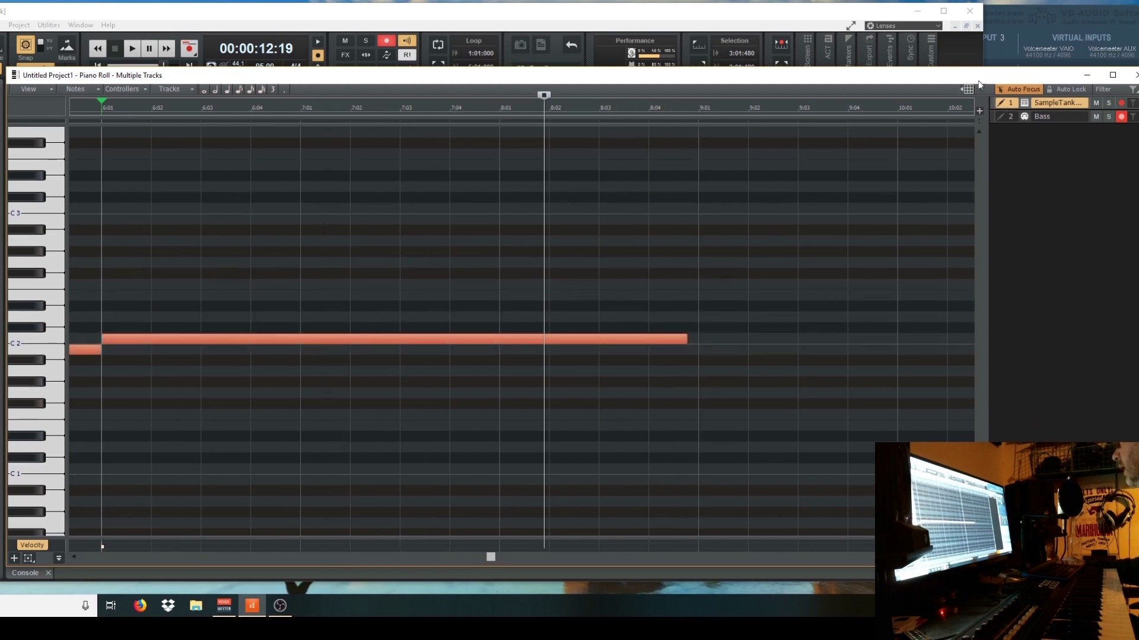
- Shorten the C2 note that starts at measure 6 so it ends at measure 8 beat 1
click(703, 349)
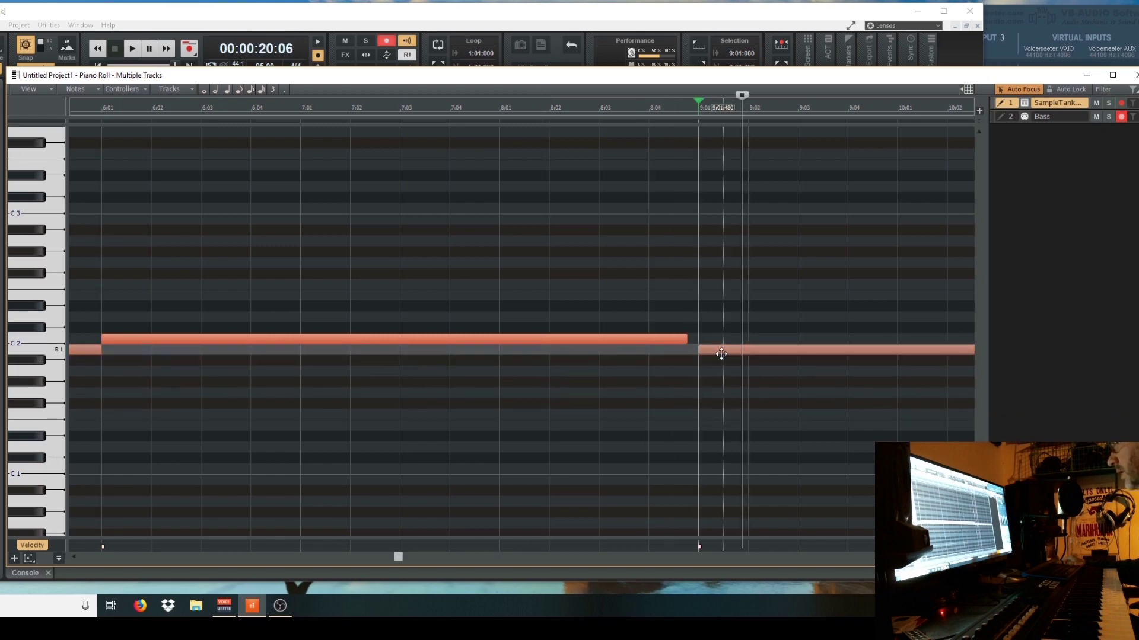
key(ctrl+z)
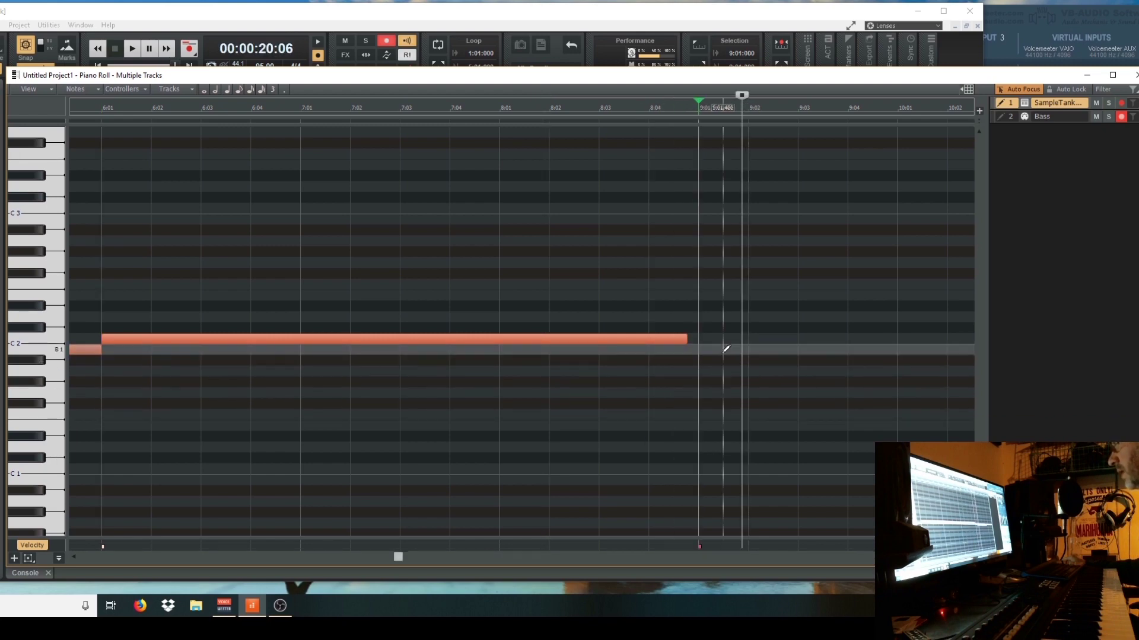
click(687, 342)
drag(682, 342, 501, 347)
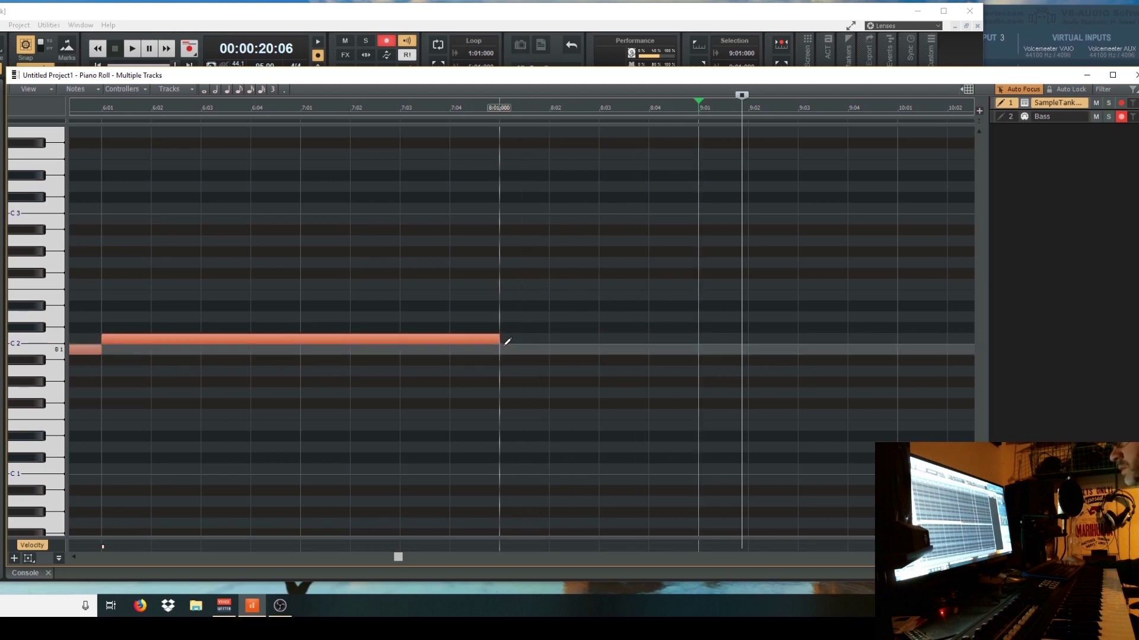
- Draw a B1 note at measure 8 beat 1 and shorten it to end at measure 9 beat 1
click(501, 349)
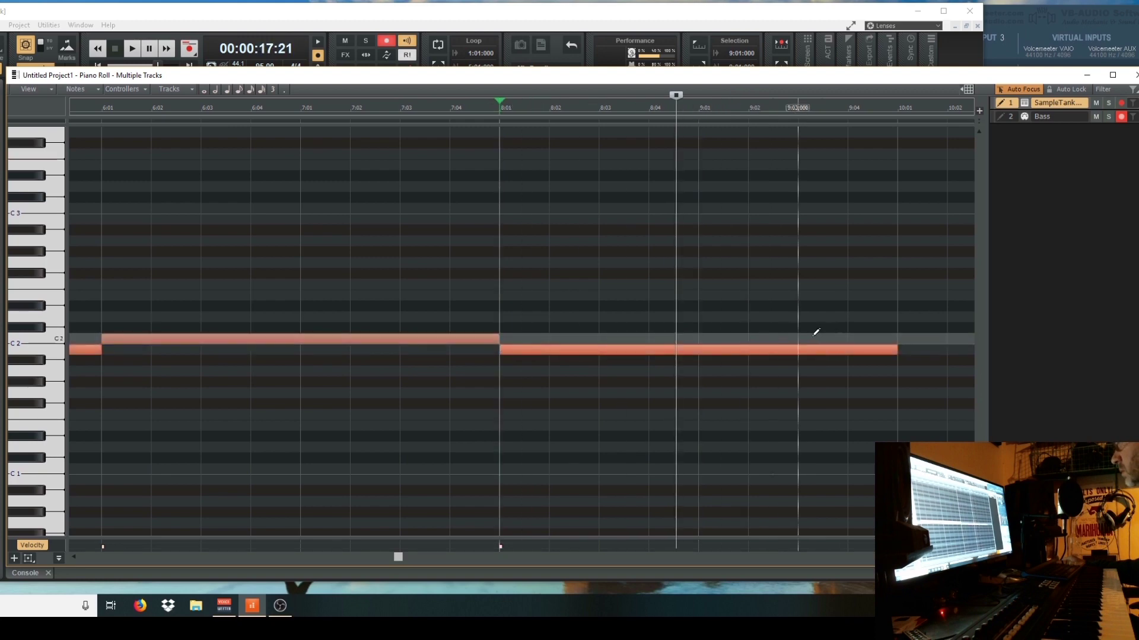
drag(895, 352, 700, 364)
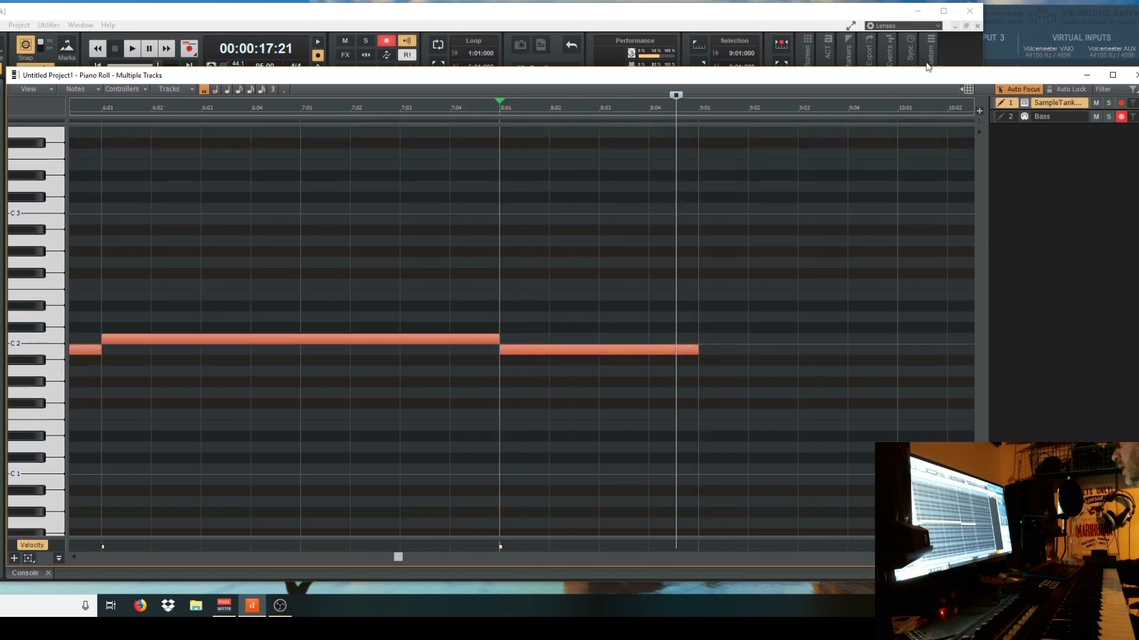
drag(402, 557, 407, 600)
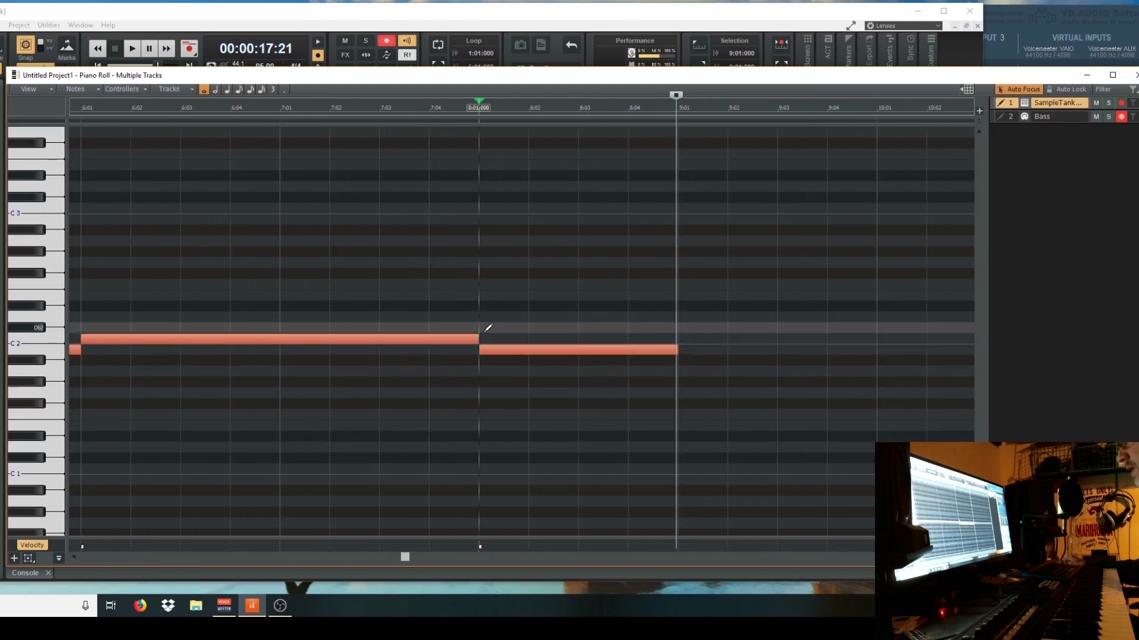
- Lengthen the C2 note to end just before measure 9 and move the following B1 note to start at 9:01
drag(477, 338, 677, 338)
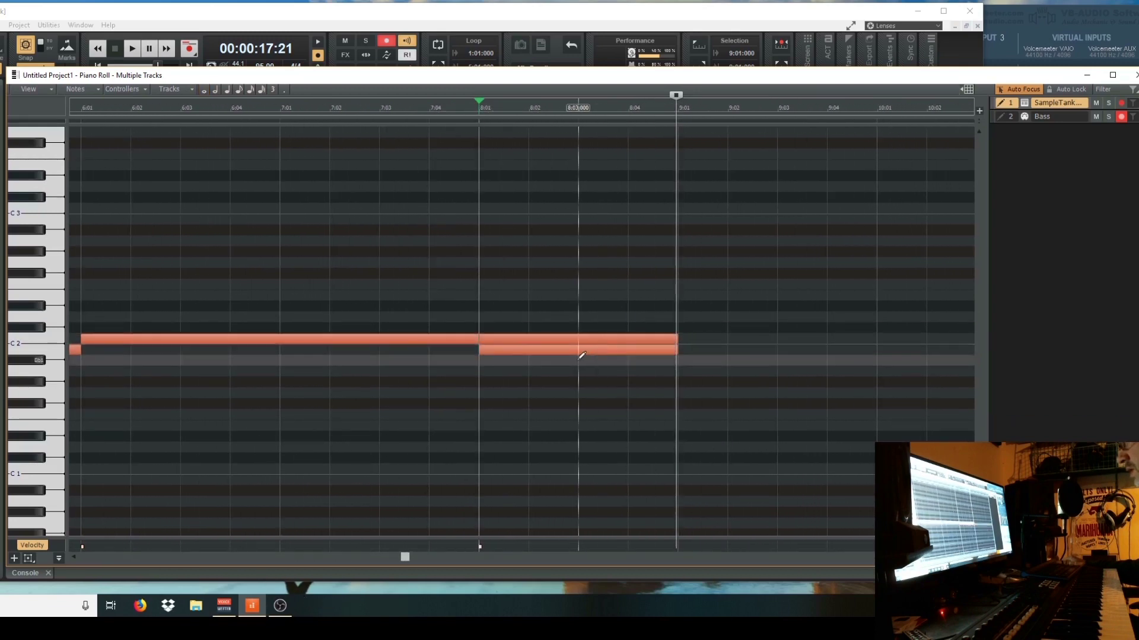
drag(573, 351, 766, 351)
drag(676, 340, 666, 341)
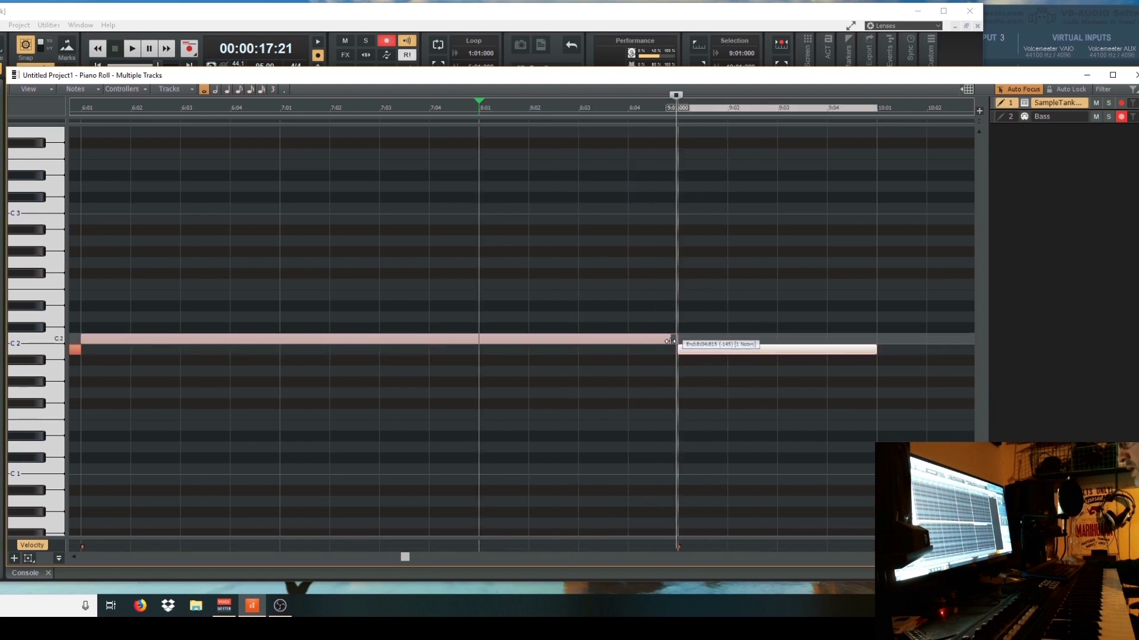
drag(670, 341, 676, 341)
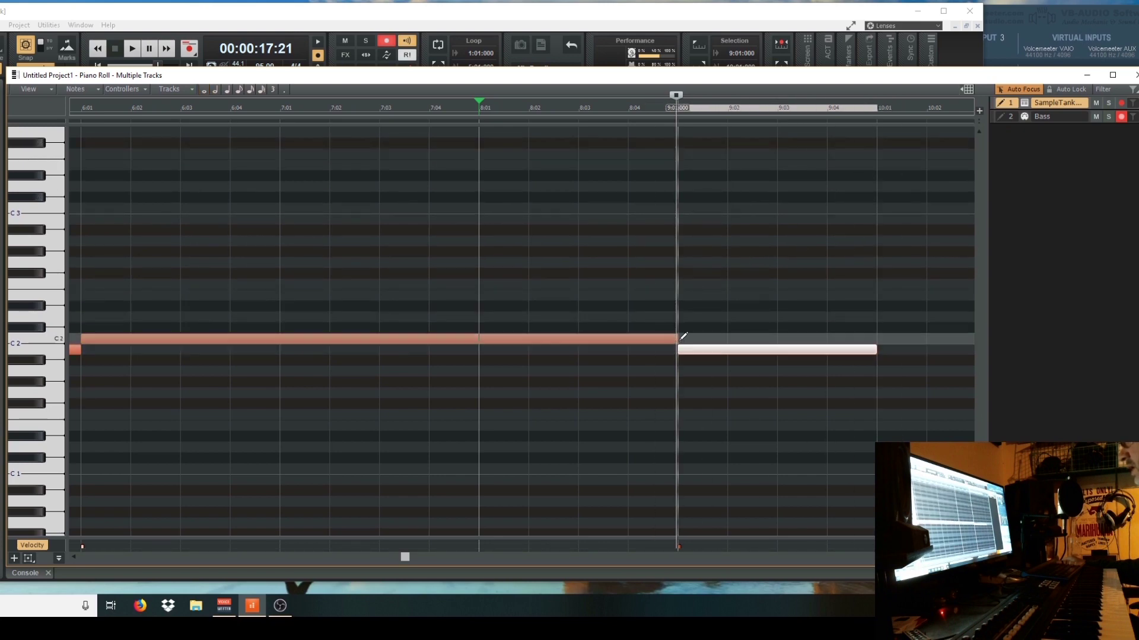
click(675, 340)
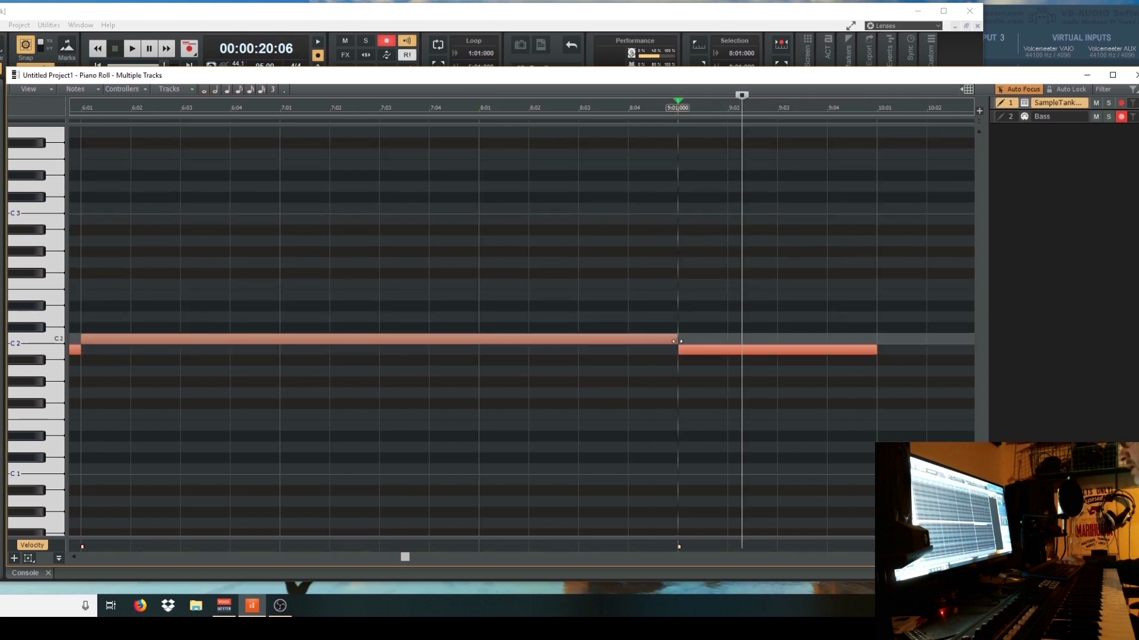
drag(671, 341, 670, 341)
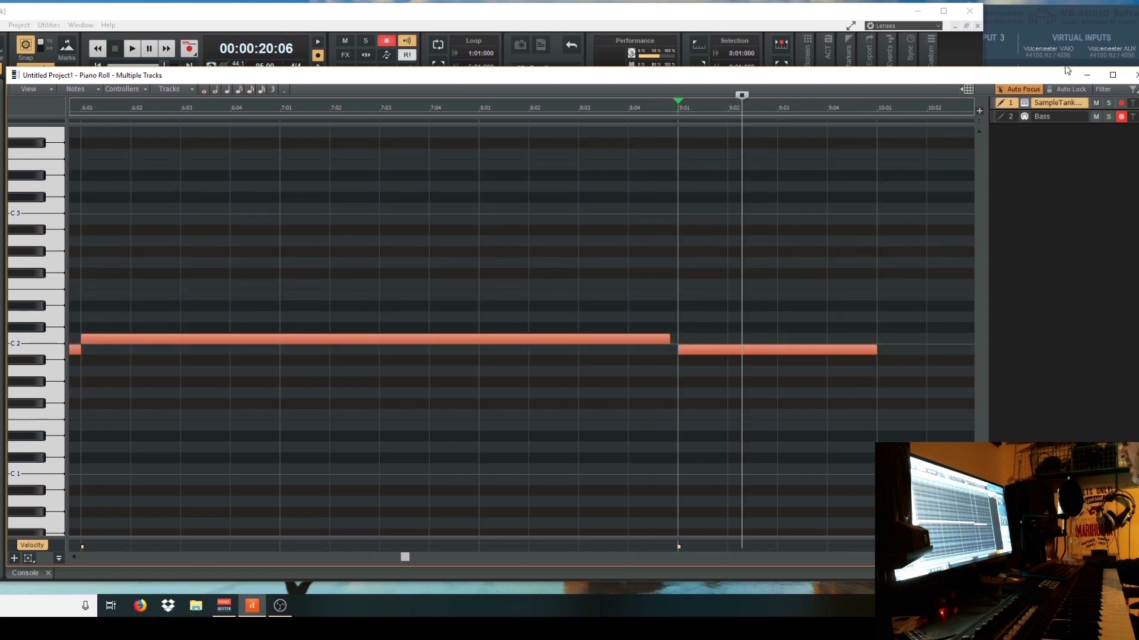
- Leave the piano roll and set the playback position to 1:03:480 in the arrangement
click(1084, 74)
click(536, 330)
click(403, 331)
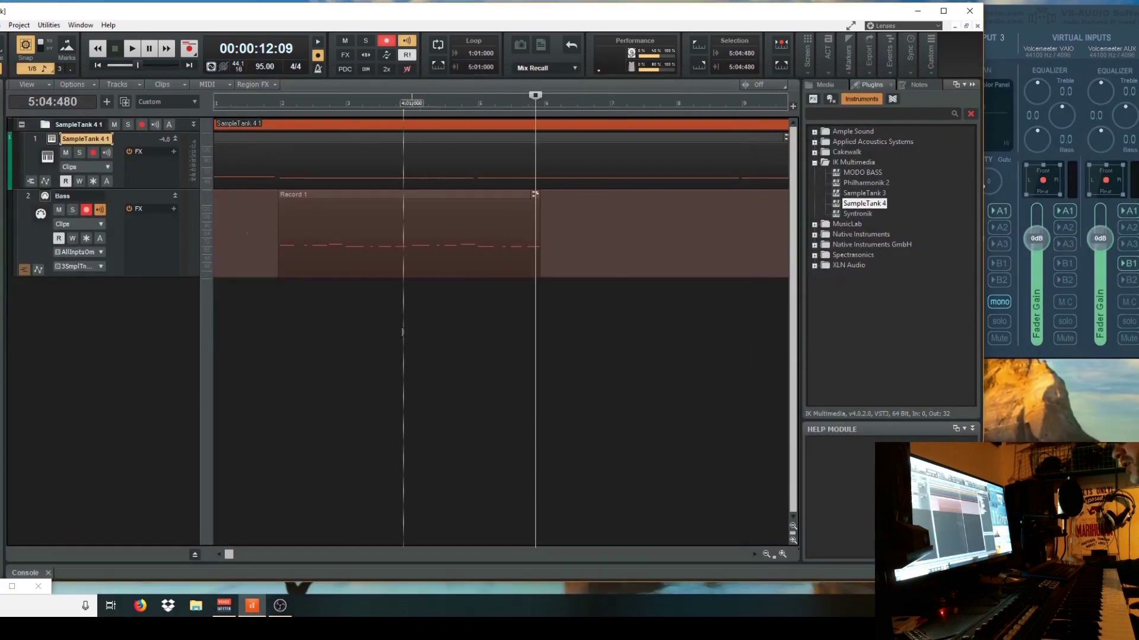
click(253, 104)
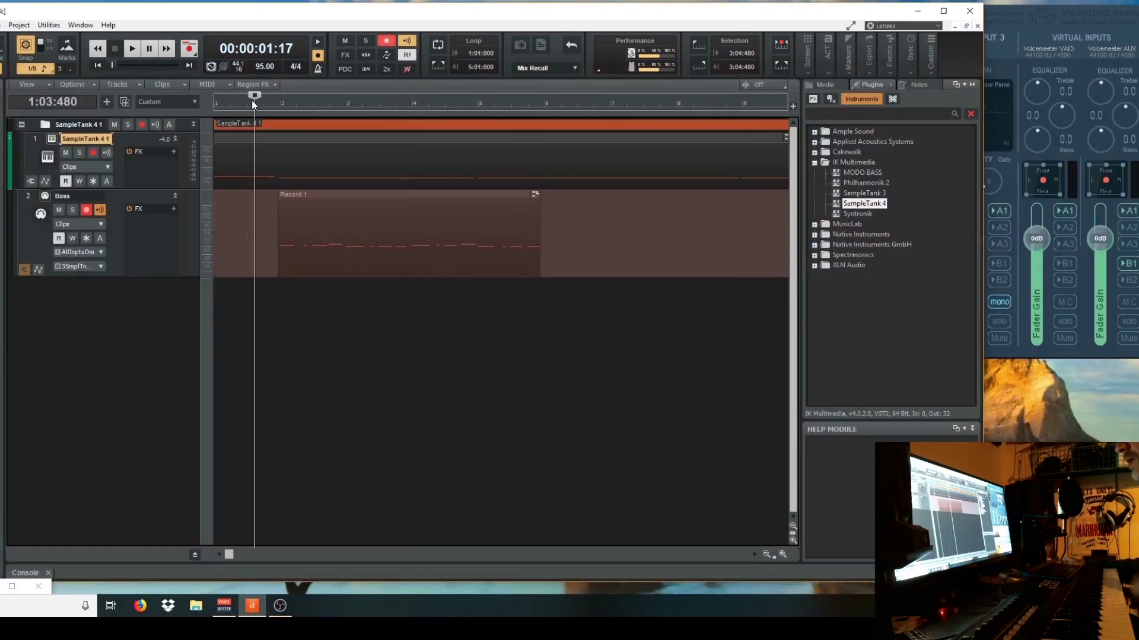
- Play back the arrangement and shorten the drum track's B1 note in measure 5 so it ends just before measure 6
key(space)
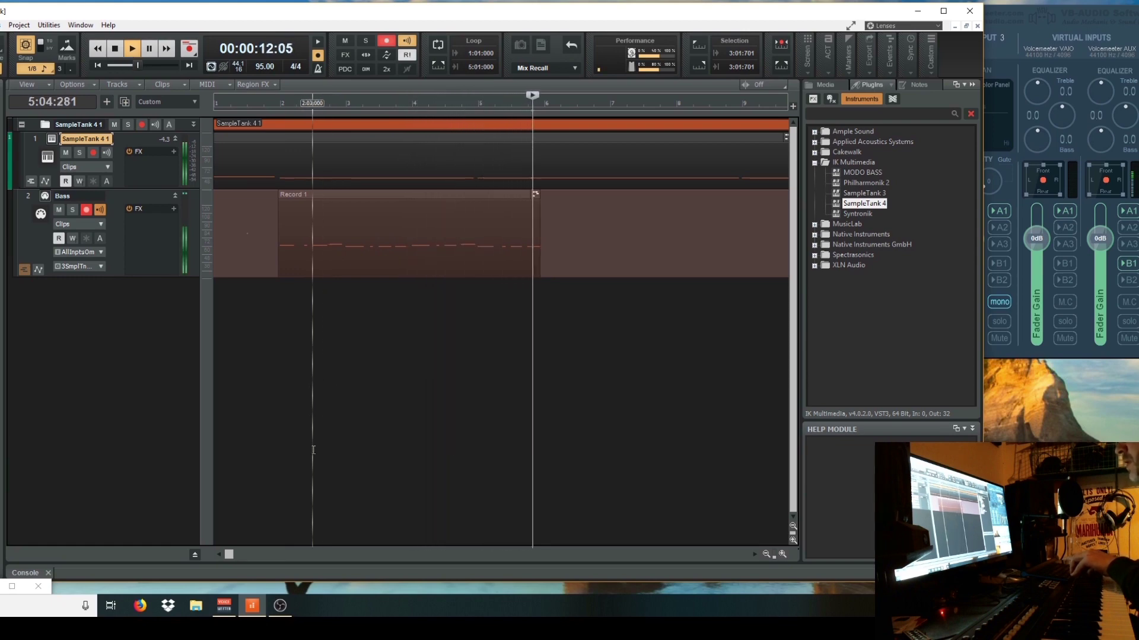
key(space)
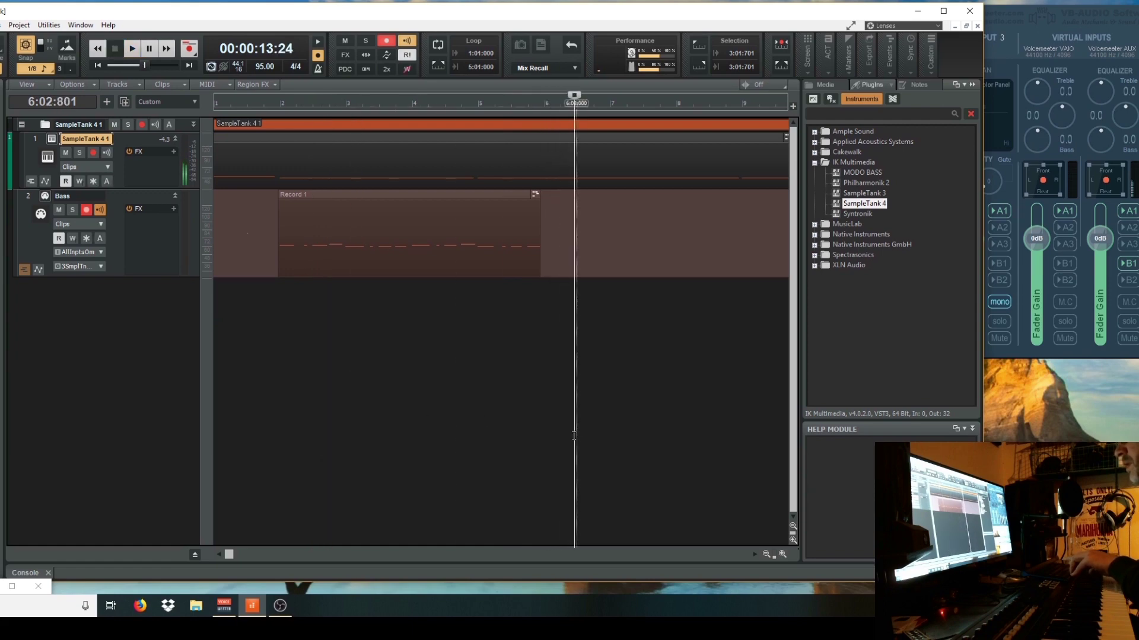
drag(230, 558, 292, 561)
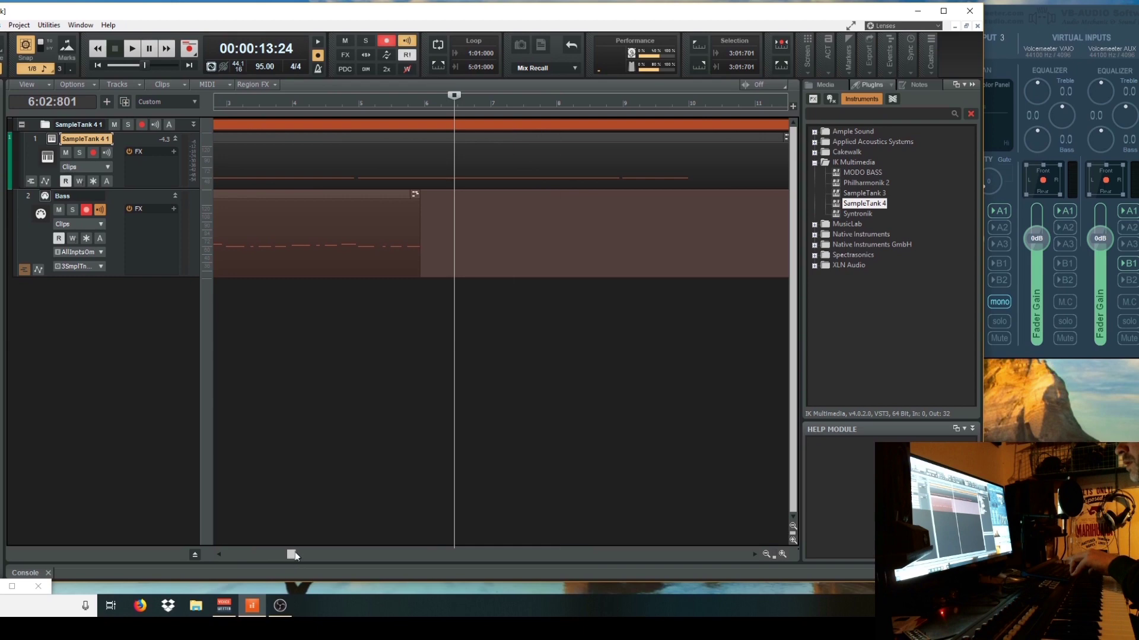
click(357, 102)
double_click(358, 153)
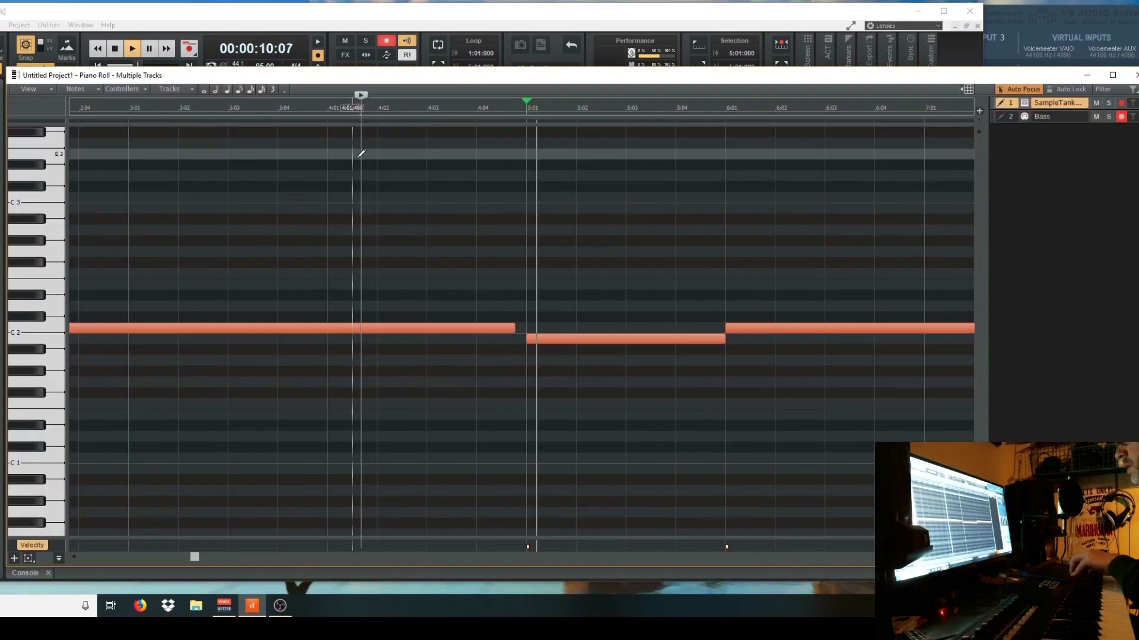
drag(725, 337, 717, 341)
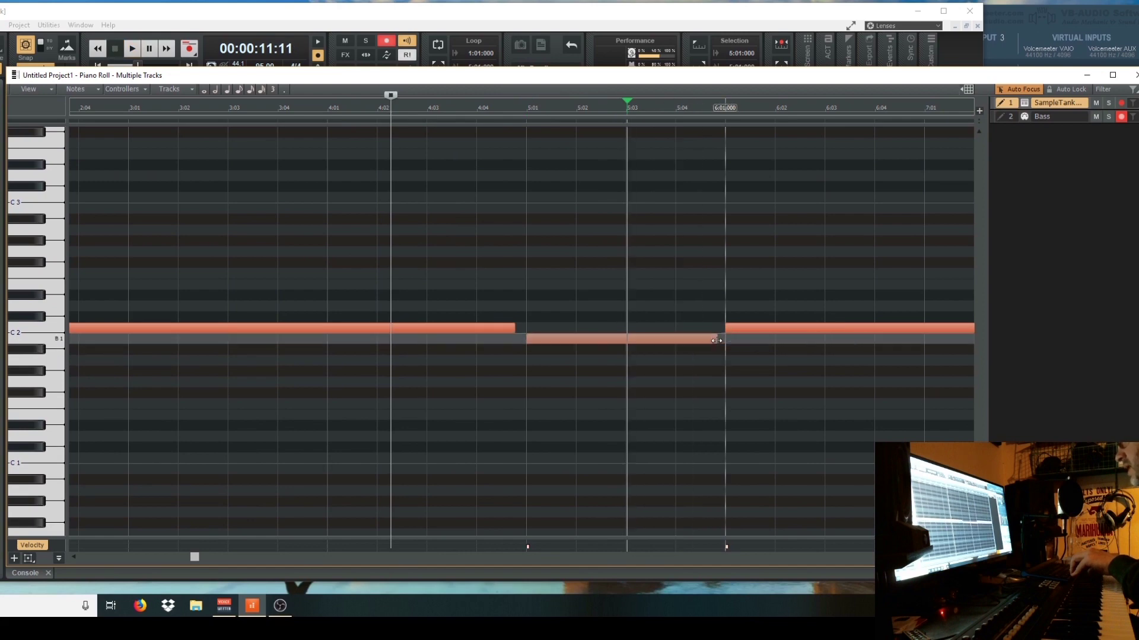
click(1086, 74)
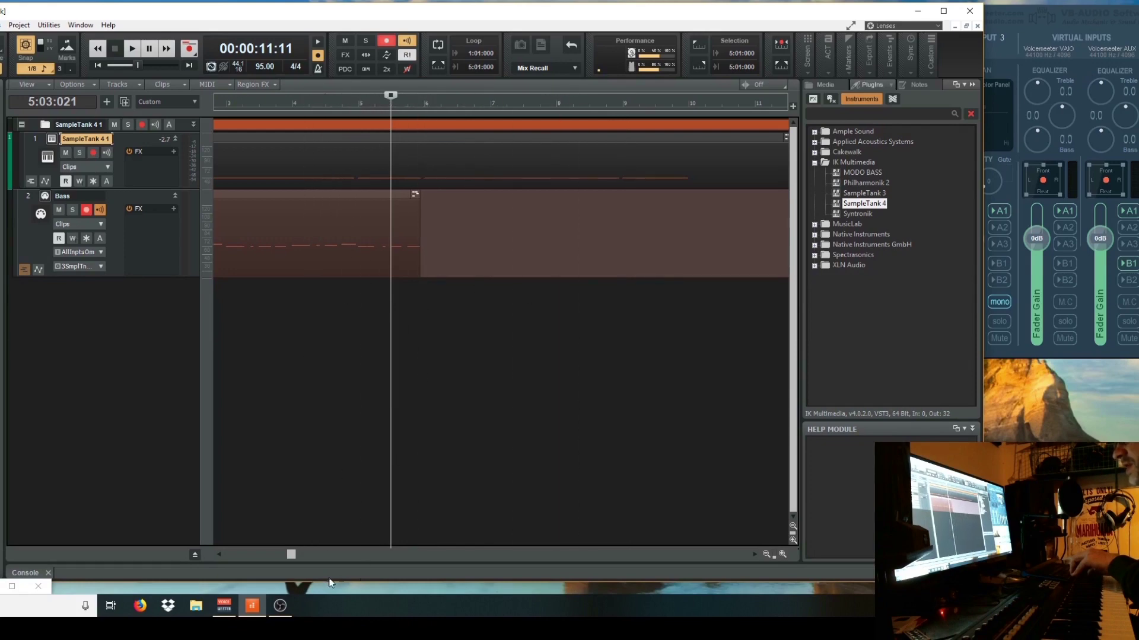
- Play the arrangement from late in measure 1 to review the drums and the recorded bass
drag(291, 555, 224, 561)
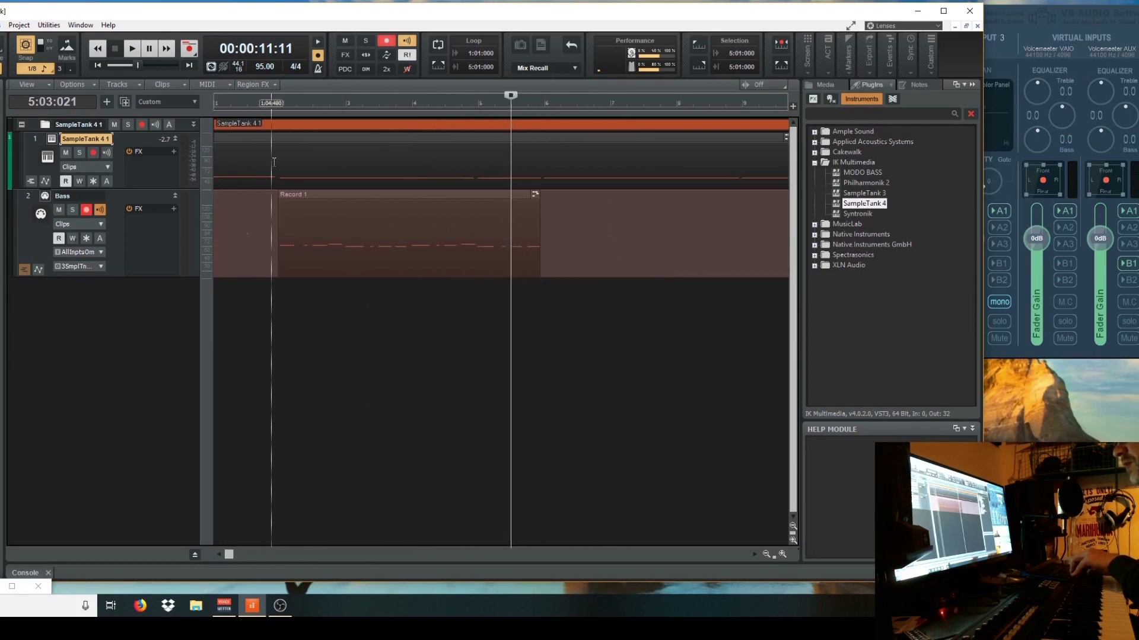
click(273, 104)
key(space)
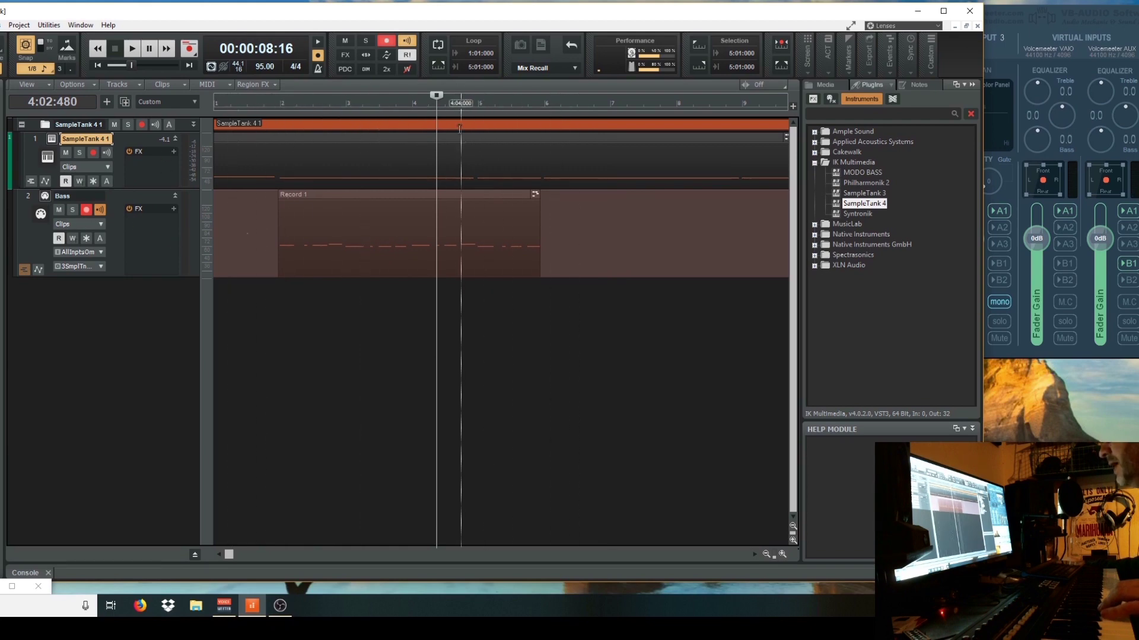
- Record a second take on the Bass track, starting at 4:04:480 and stopping at 10:04:240
click(469, 101)
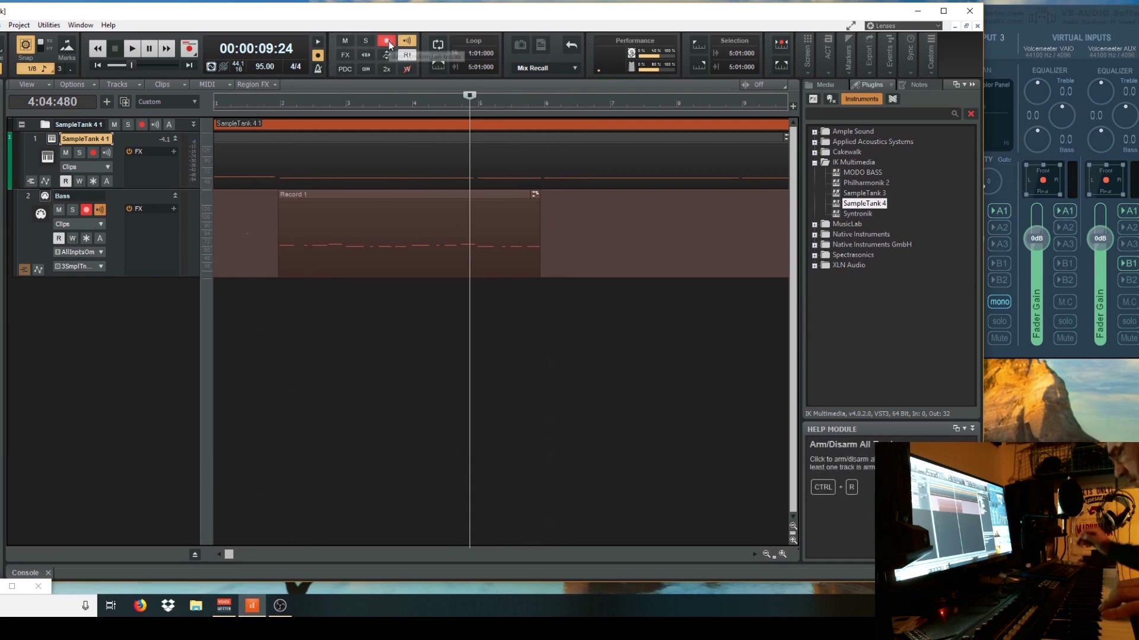
key(space)
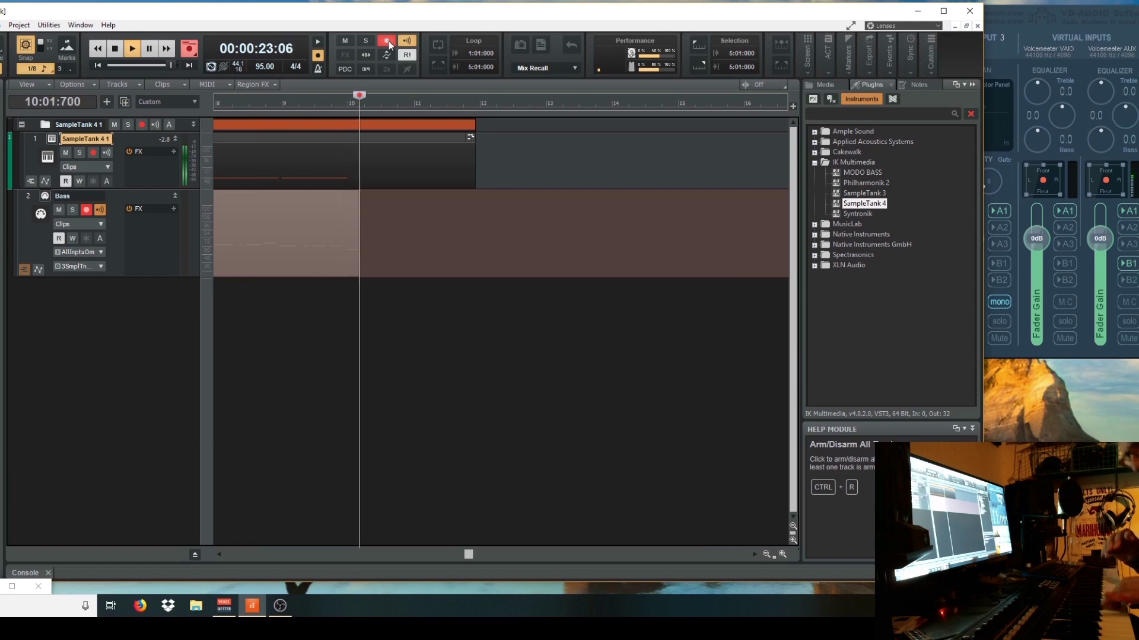
click(389, 41)
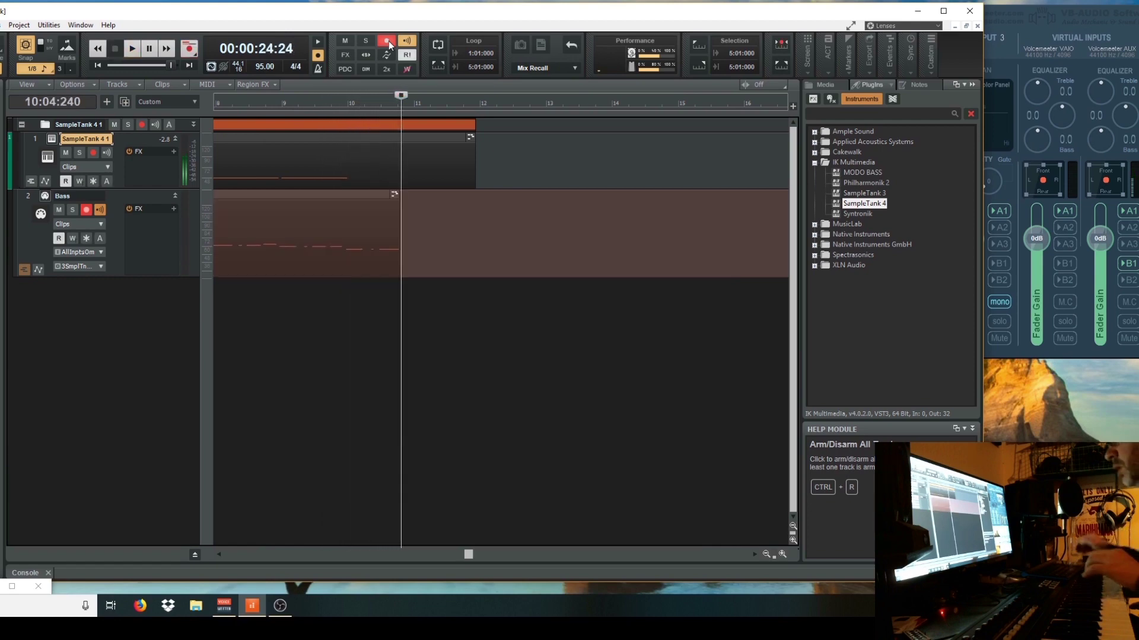
- Open the Record 2 bass clip in the piano roll and nudge its short G3 note to 6:02:259
drag(466, 559, 249, 531)
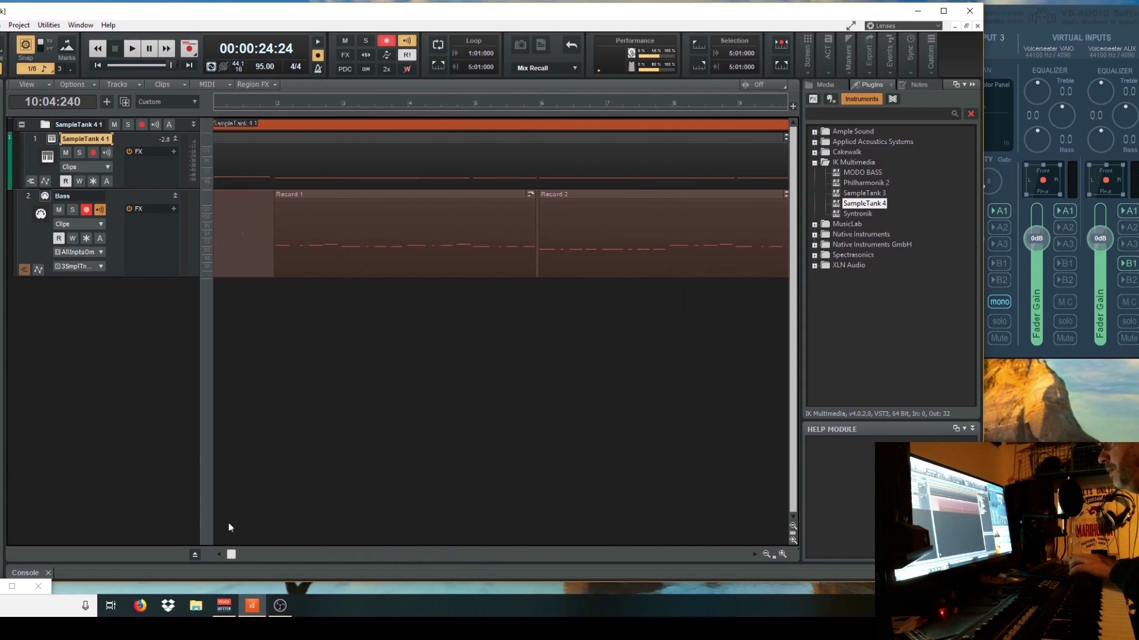
double_click(554, 261)
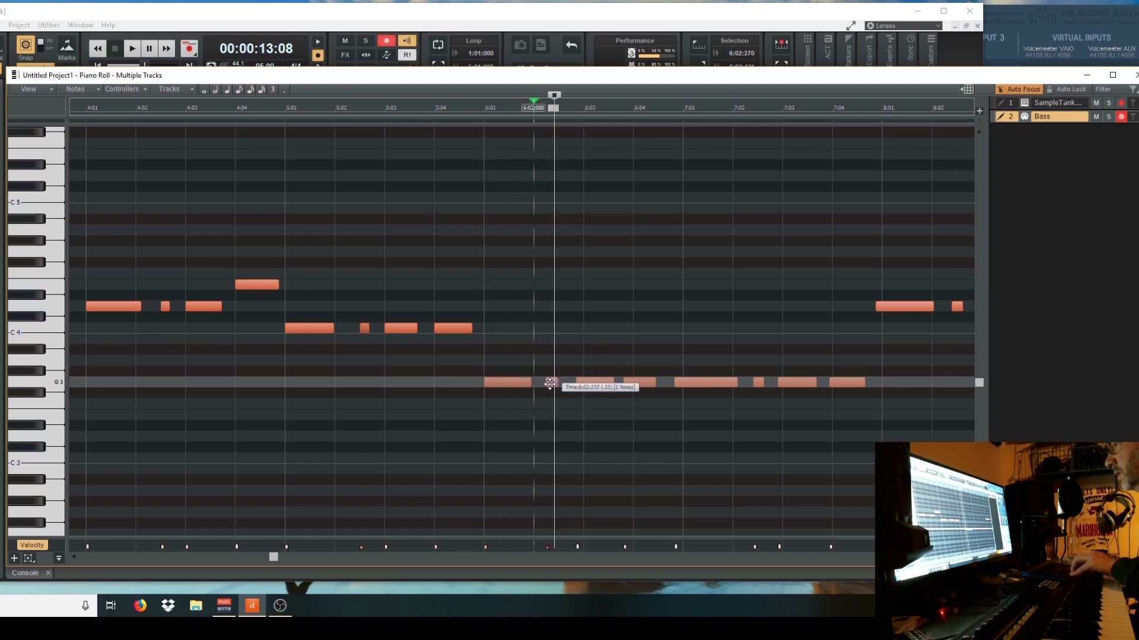
drag(549, 383, 551, 383)
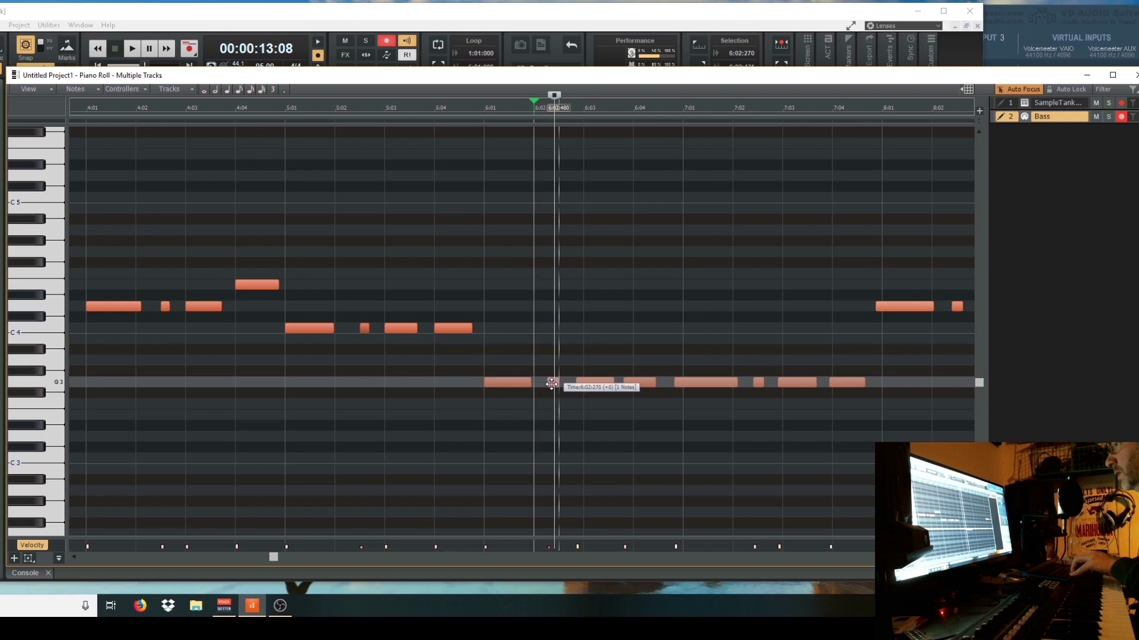
drag(552, 383, 551, 382)
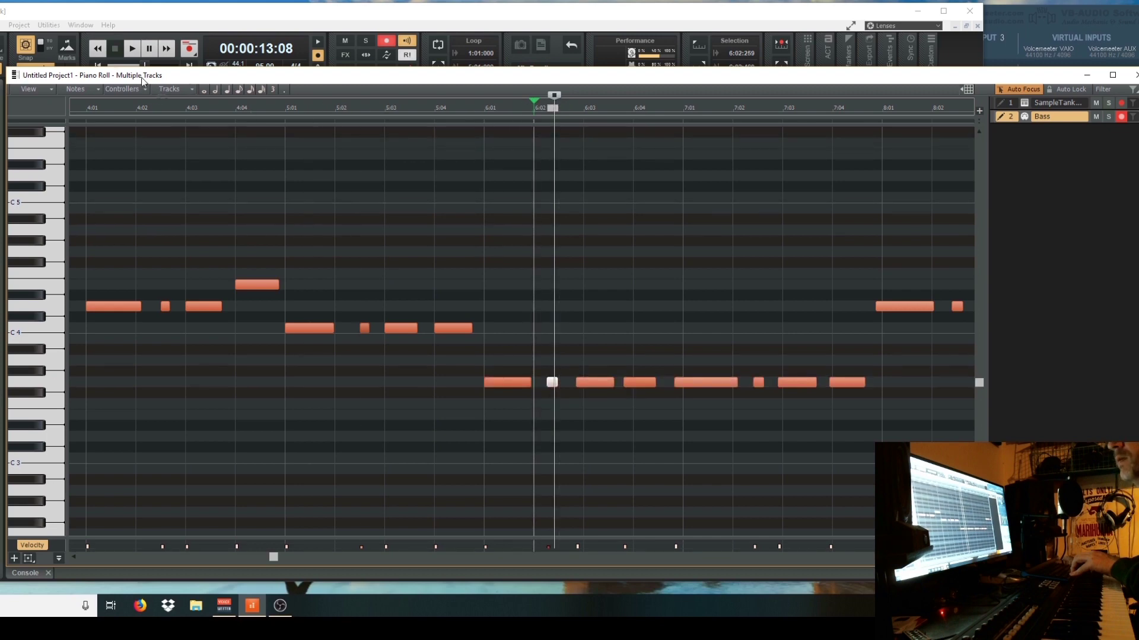
- Move the piano roll clear of the snap settings and set the snap resolution to 1/16
double_click(52, 77)
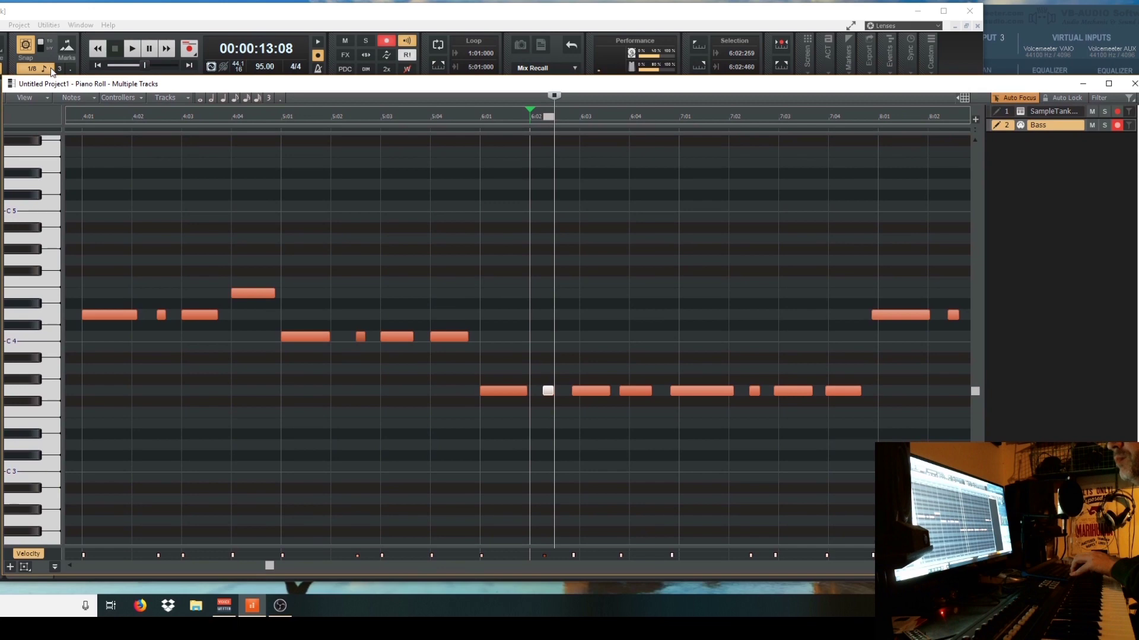
click(52, 73)
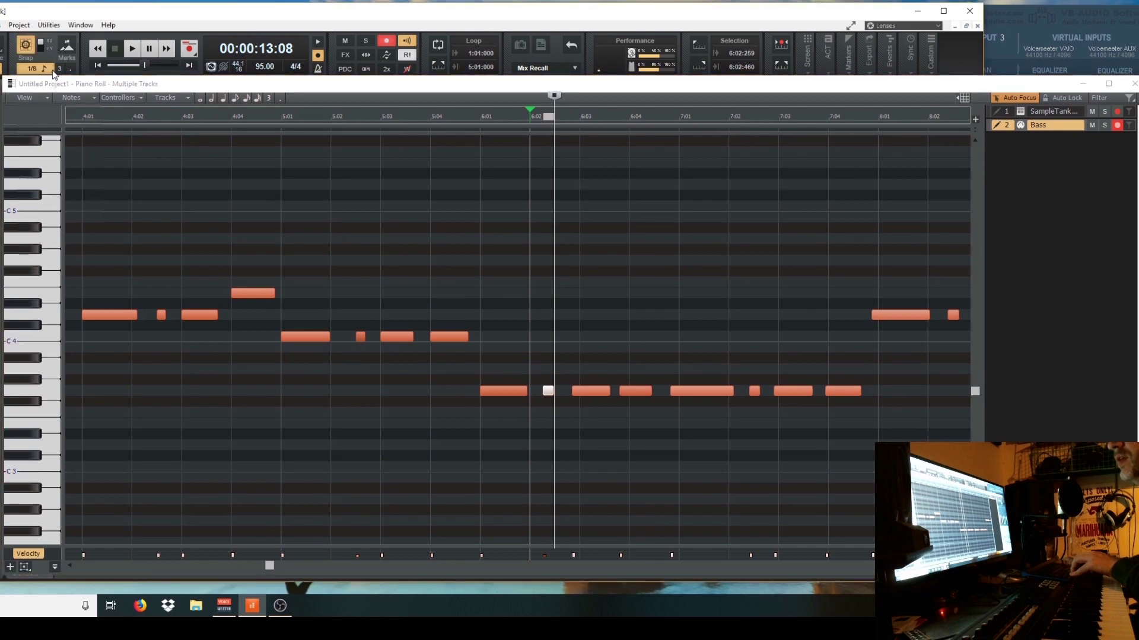
click(54, 73)
click(47, 159)
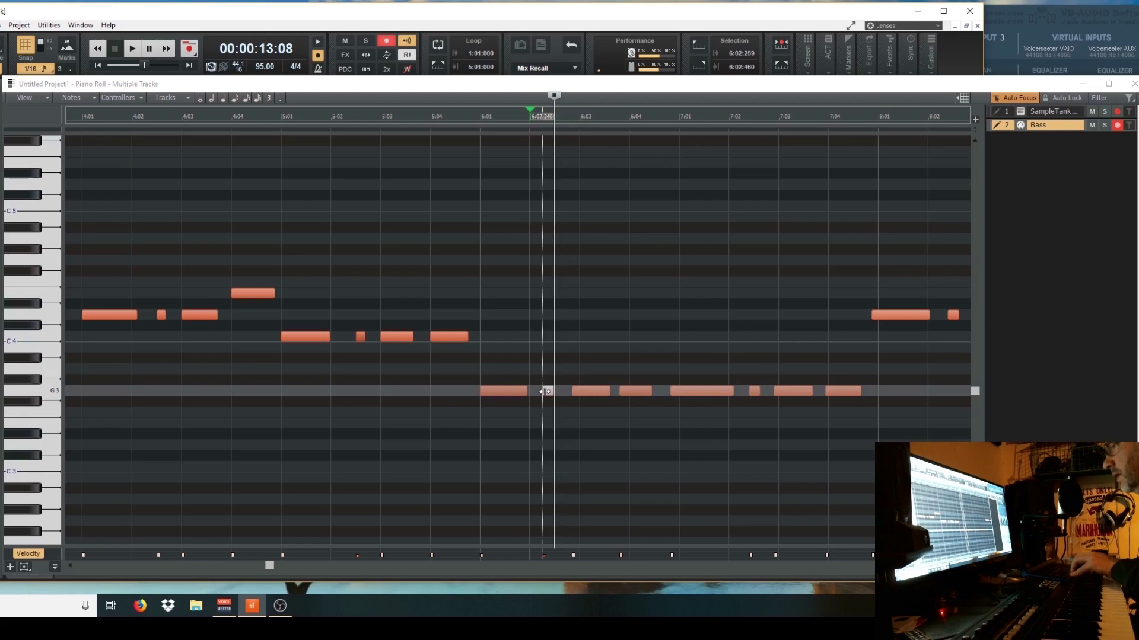
- Align the G3 bass notes from measure 6 beat 3 to the 1/16 grid, placing the last one at 7:04:000
click(545, 392)
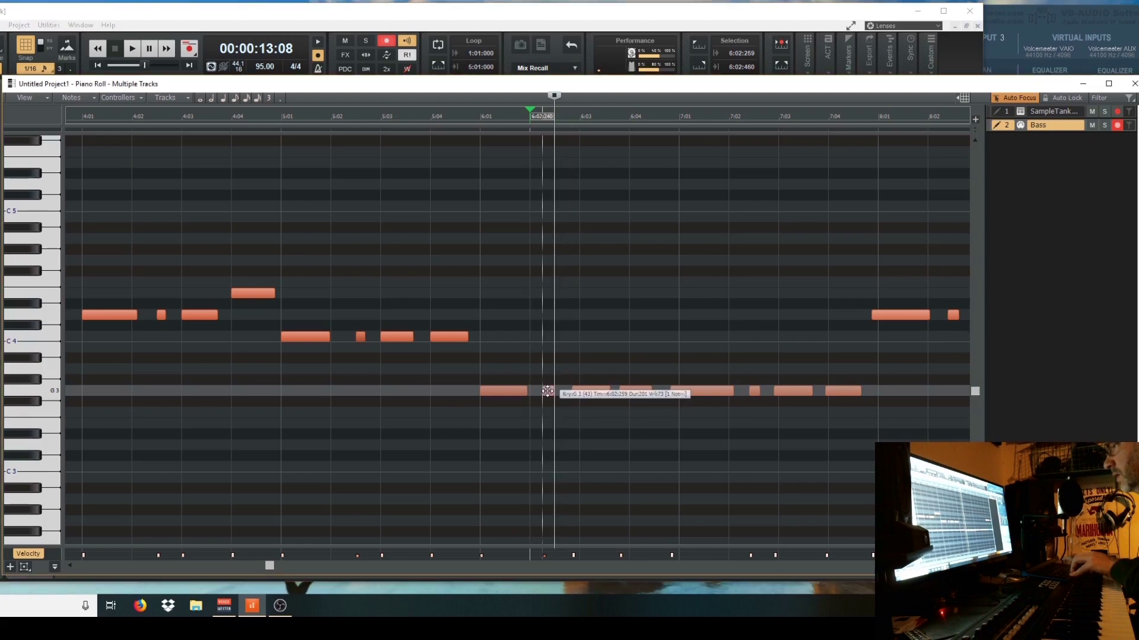
click(593, 391)
drag(632, 393, 841, 390)
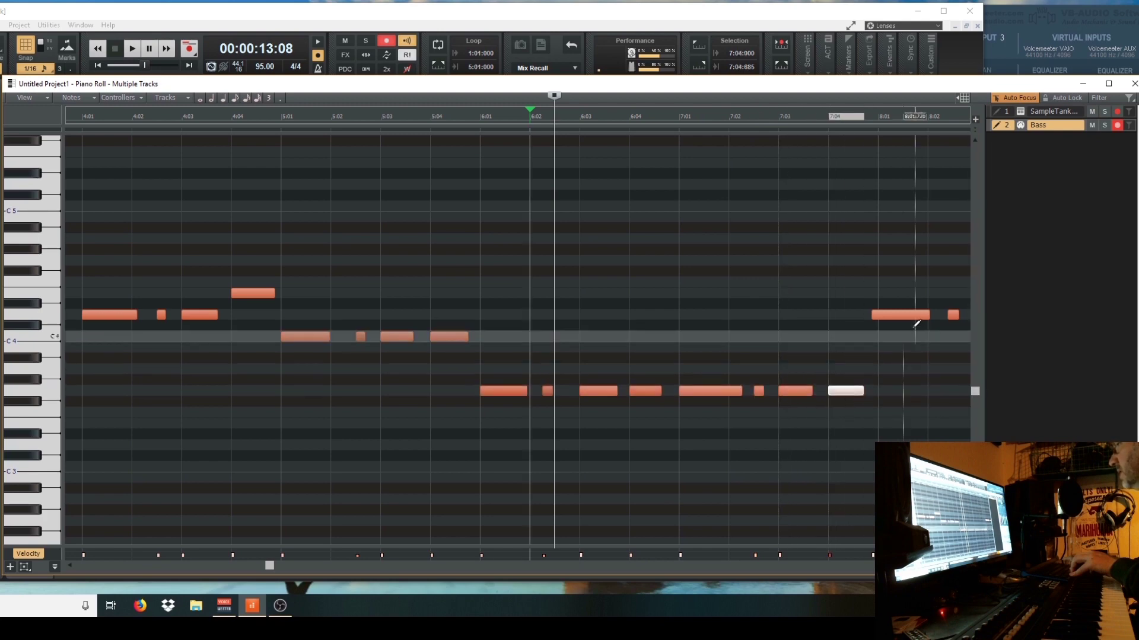
- Play back the bass notes around measure 6 and move the short G3 note to 6:02:480
click(444, 120)
key(space)
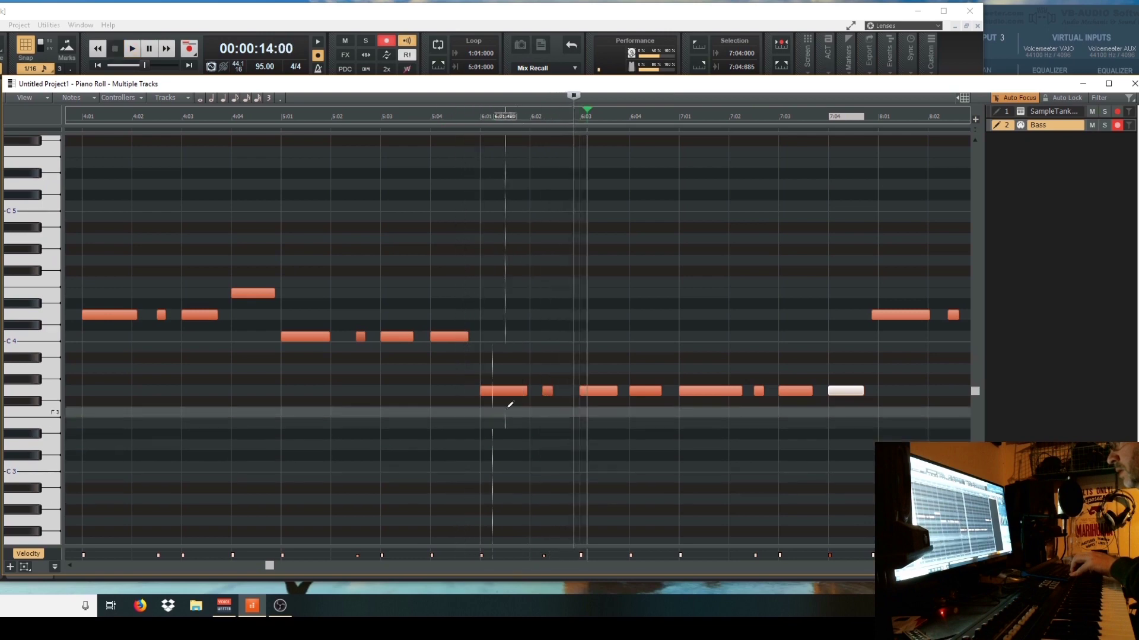
drag(546, 391, 560, 390)
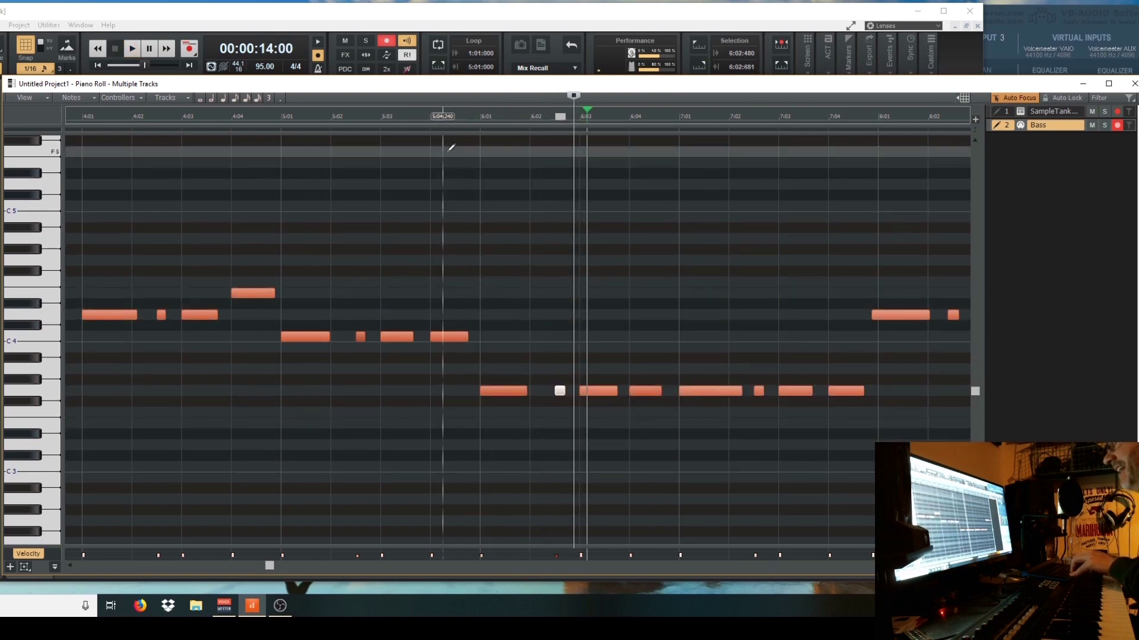
- Play back the corrected bass notes and move the first note of measure 8 to 8:01:000
click(455, 120)
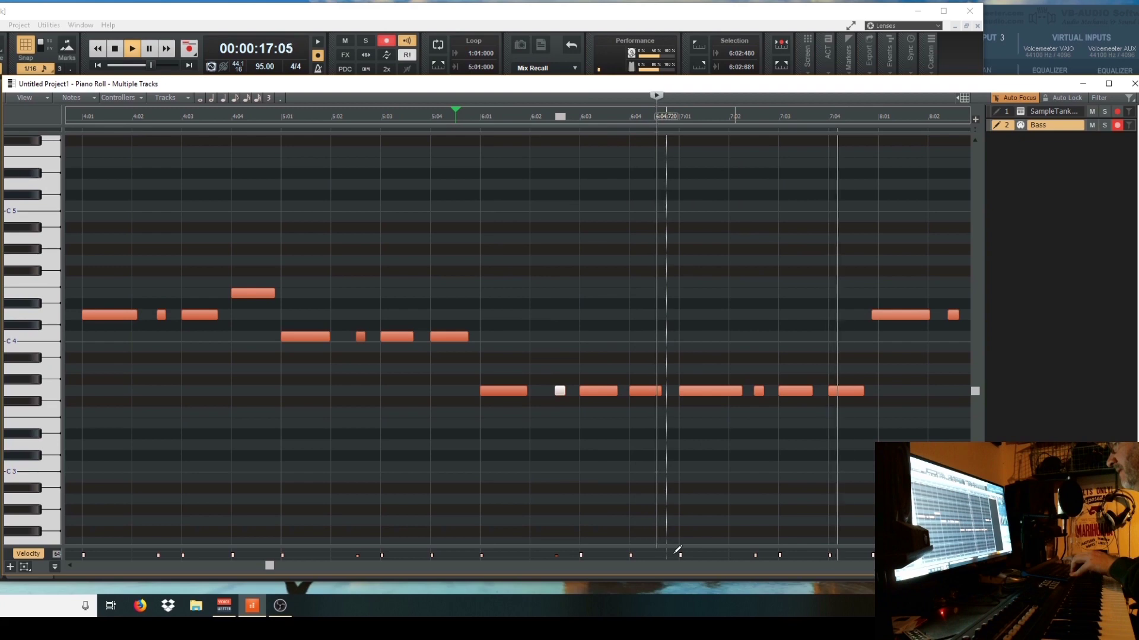
key(space)
drag(871, 315, 879, 315)
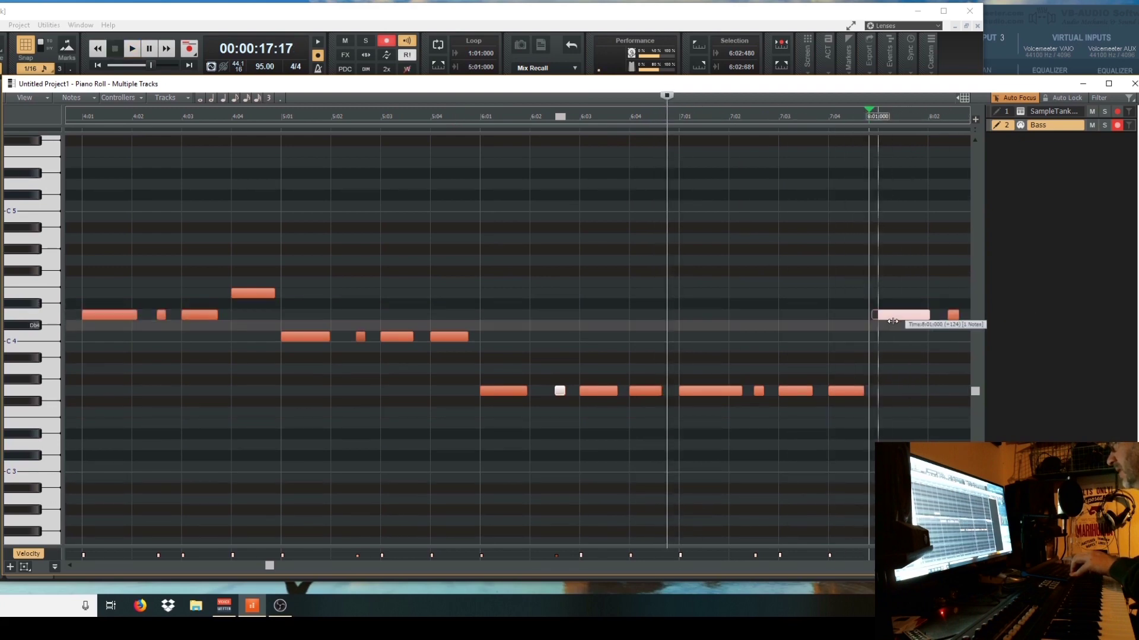
- Delete all bass notes from measure 8 beat 1 through measure 10
drag(274, 569, 450, 566)
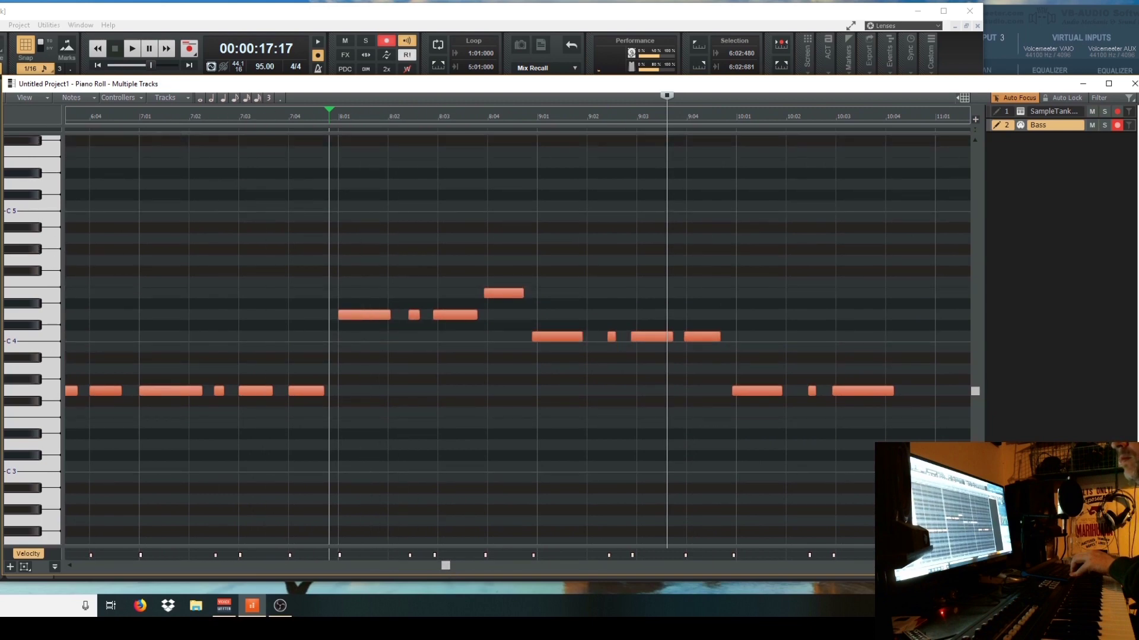
drag(360, 286, 892, 397)
key(Delete)
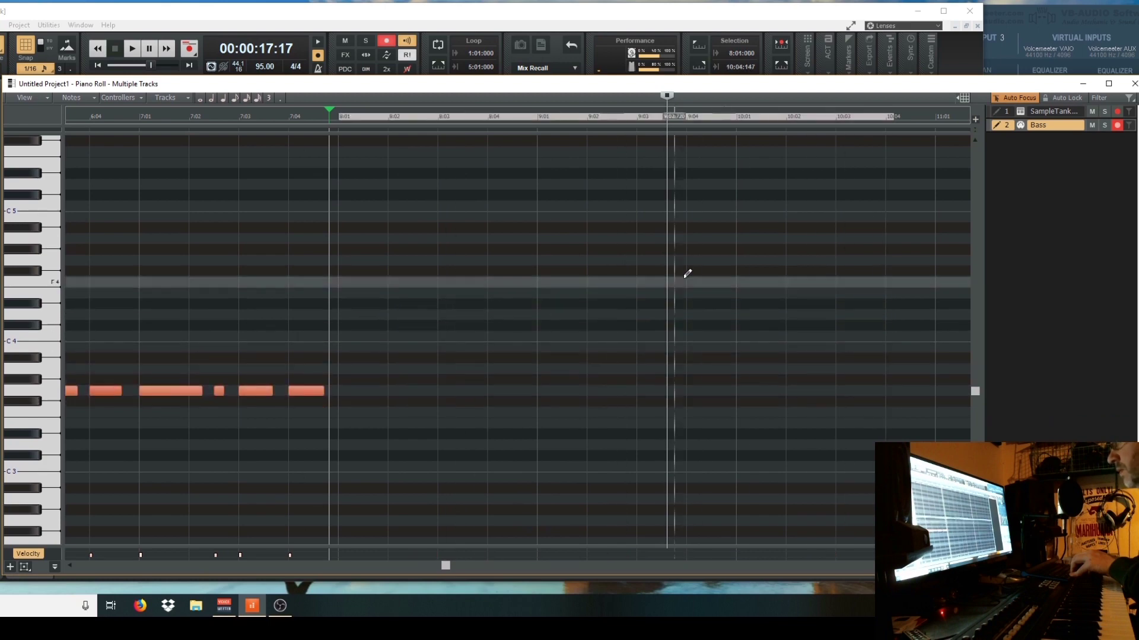
- Return to the arrangement and record a third bass take from 1:03:240, covering measures 8 and 9
click(1083, 84)
click(250, 309)
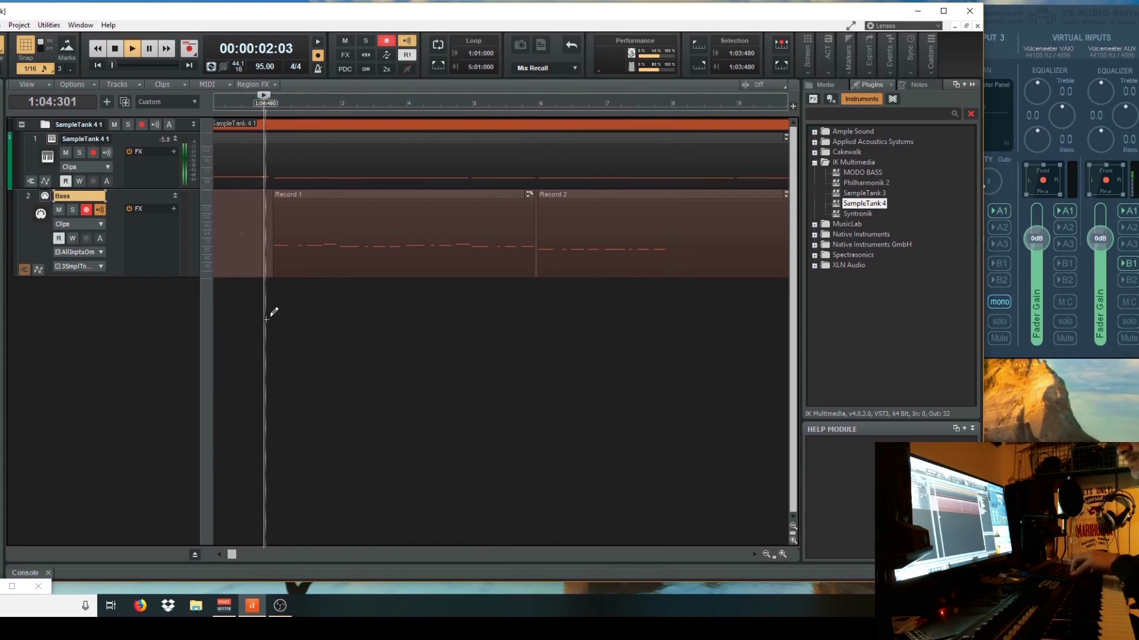
click(245, 313)
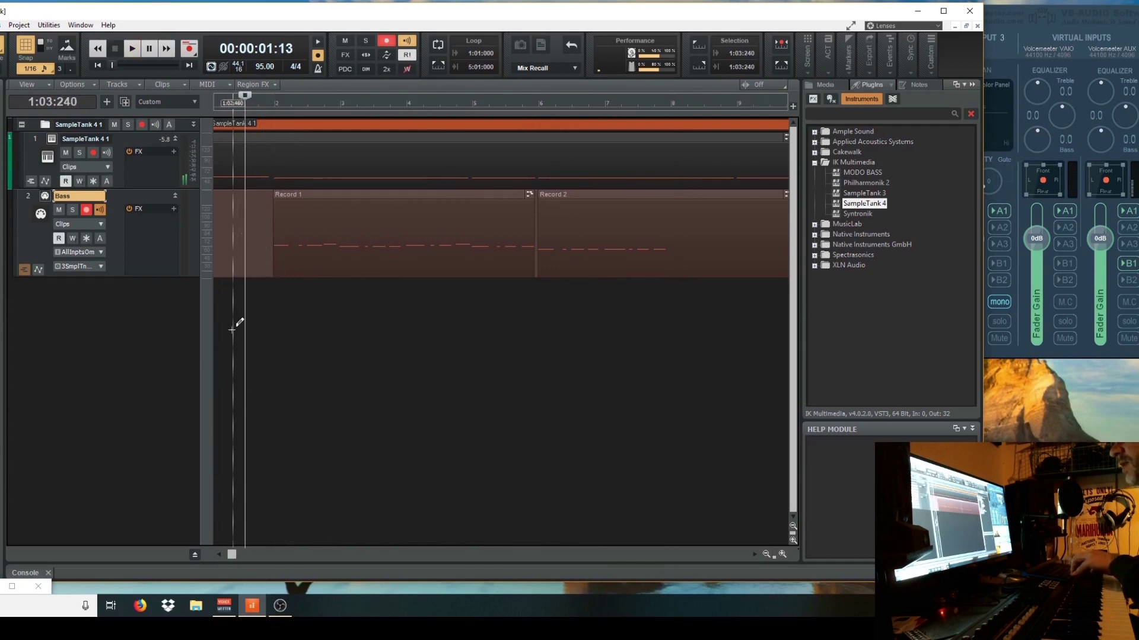
key(space)
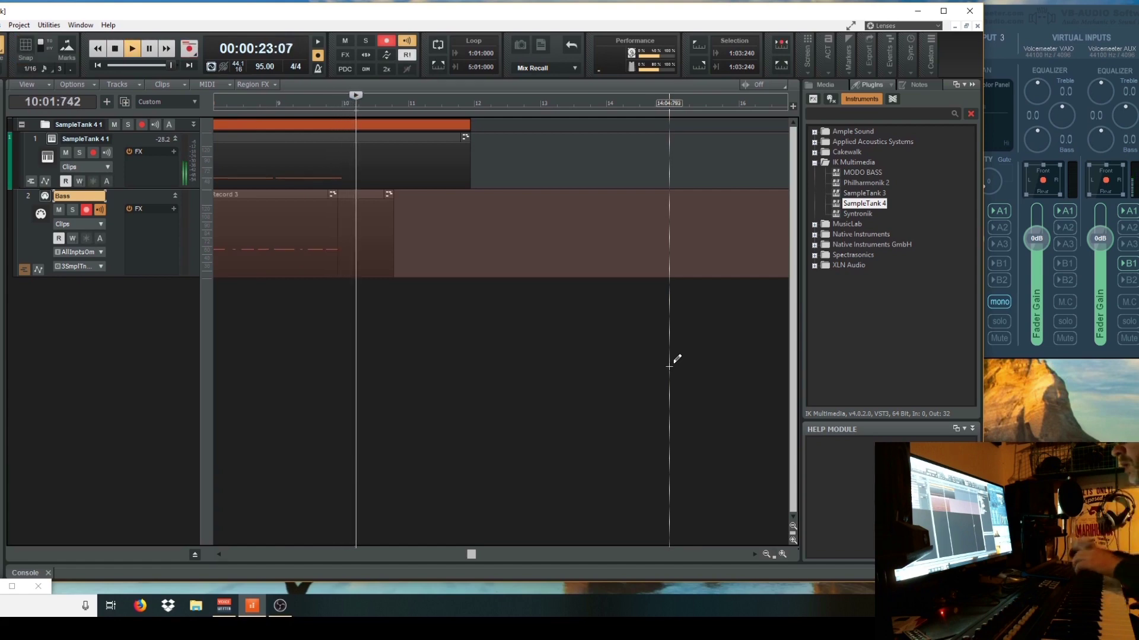
- Undo the removal of the Record 2 and Record 3 clips on the Bass track
click(284, 254)
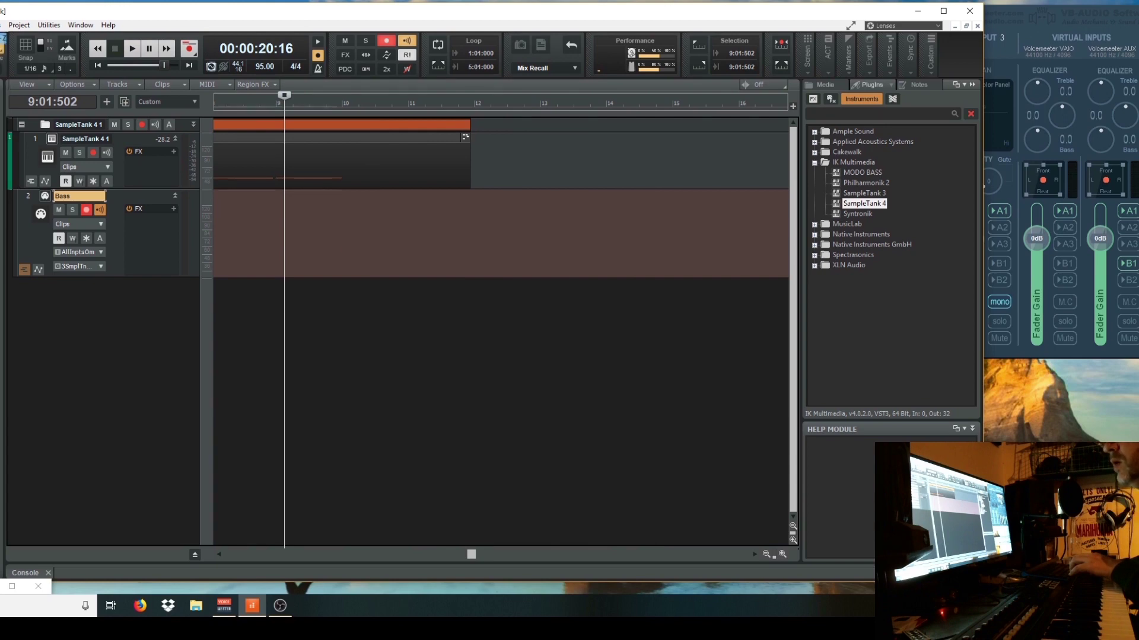
key(ctrl+y)
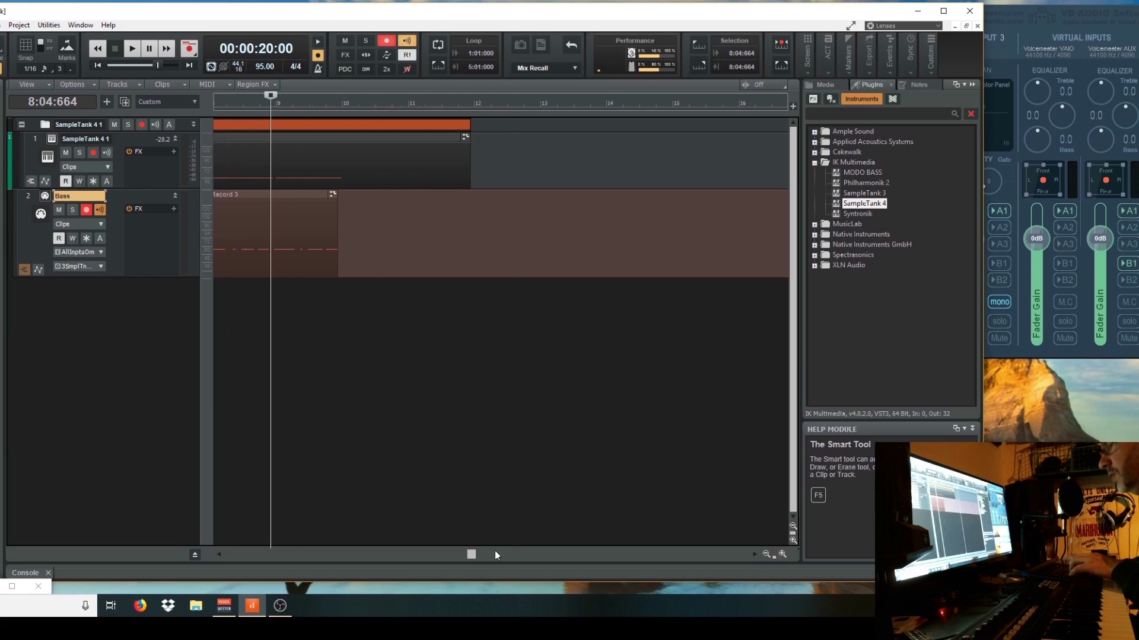
drag(471, 555, 356, 554)
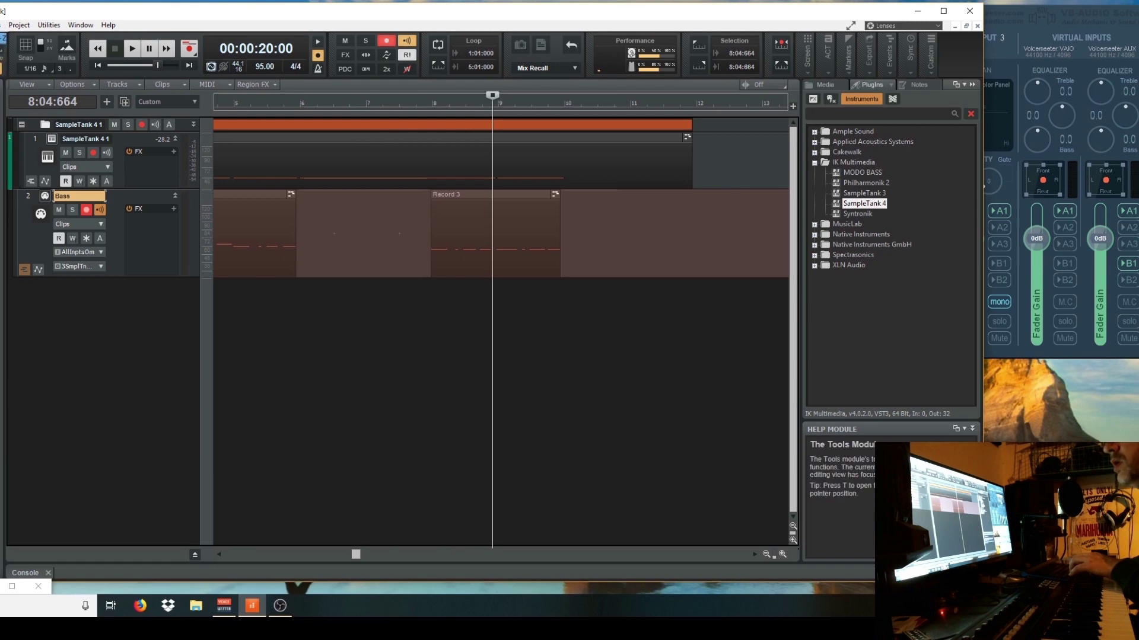
key(ctrl+z)
- Open the Record 3 bass clip in the piano roll and nudge its short G3 note in measure 8 to 8:02:415
double_click(454, 219)
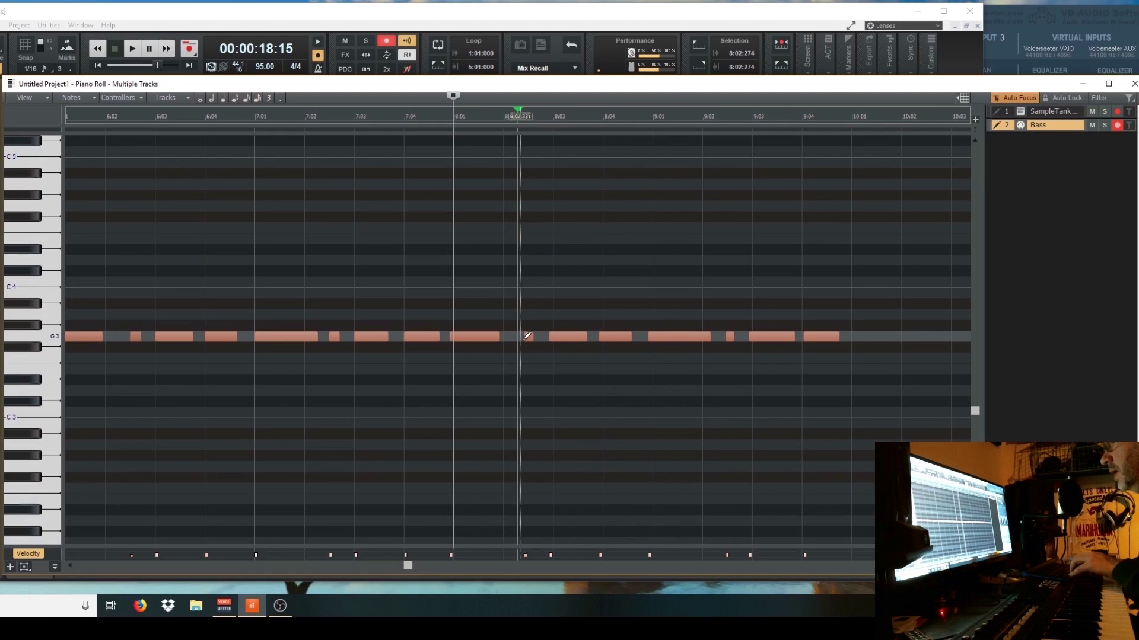
click(528, 337)
drag(528, 337, 528, 337)
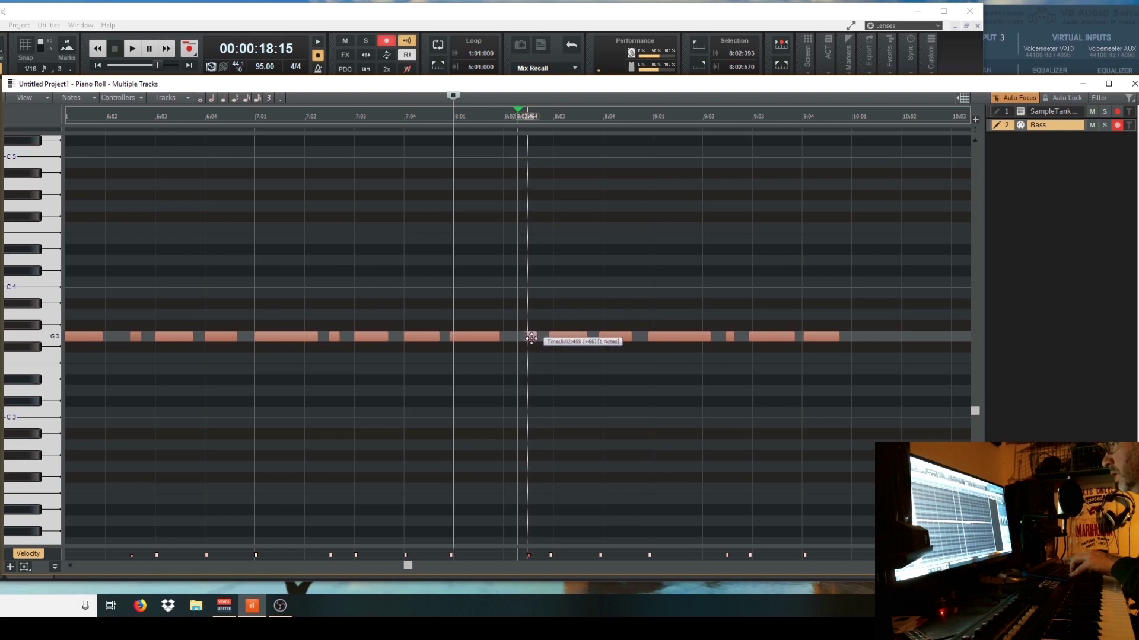
drag(529, 337, 530, 337)
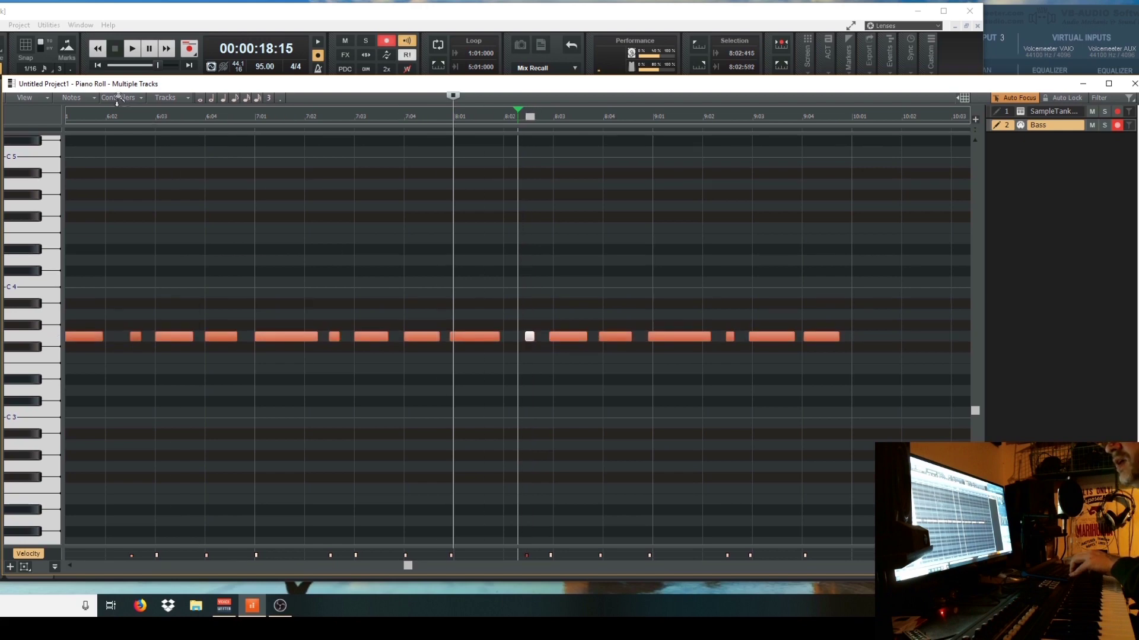
- Enable 1/16 grid snap, align the bass notes from 8:02:480 through 9:04, and extend the short measure 8 note to 8:02:720
click(22, 59)
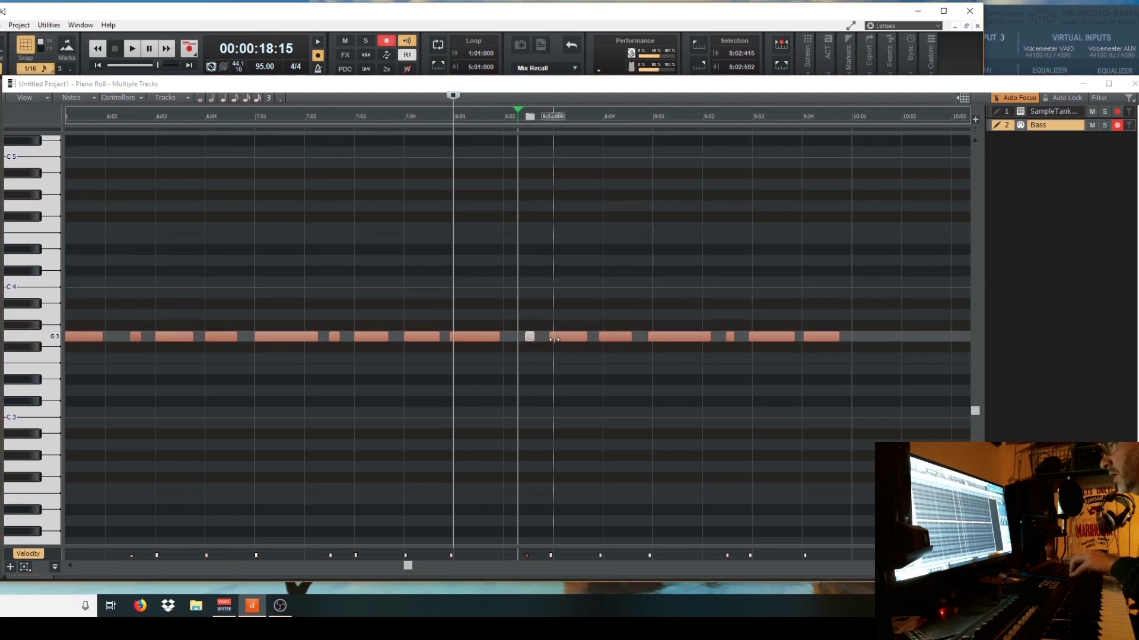
drag(563, 338, 683, 334)
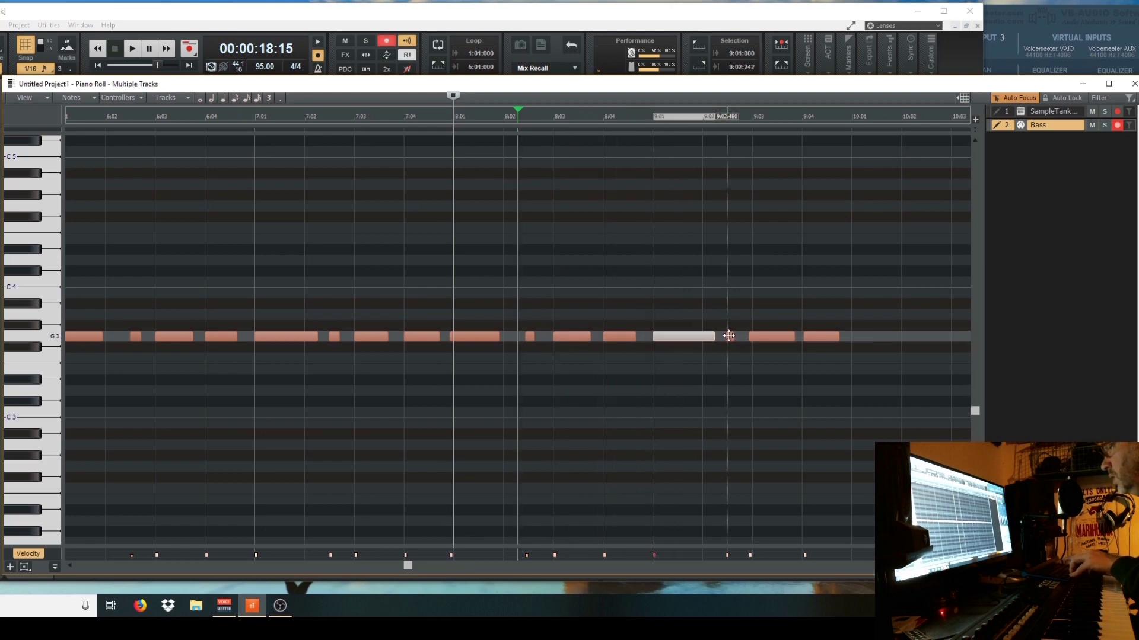
click(729, 336)
drag(765, 337, 818, 337)
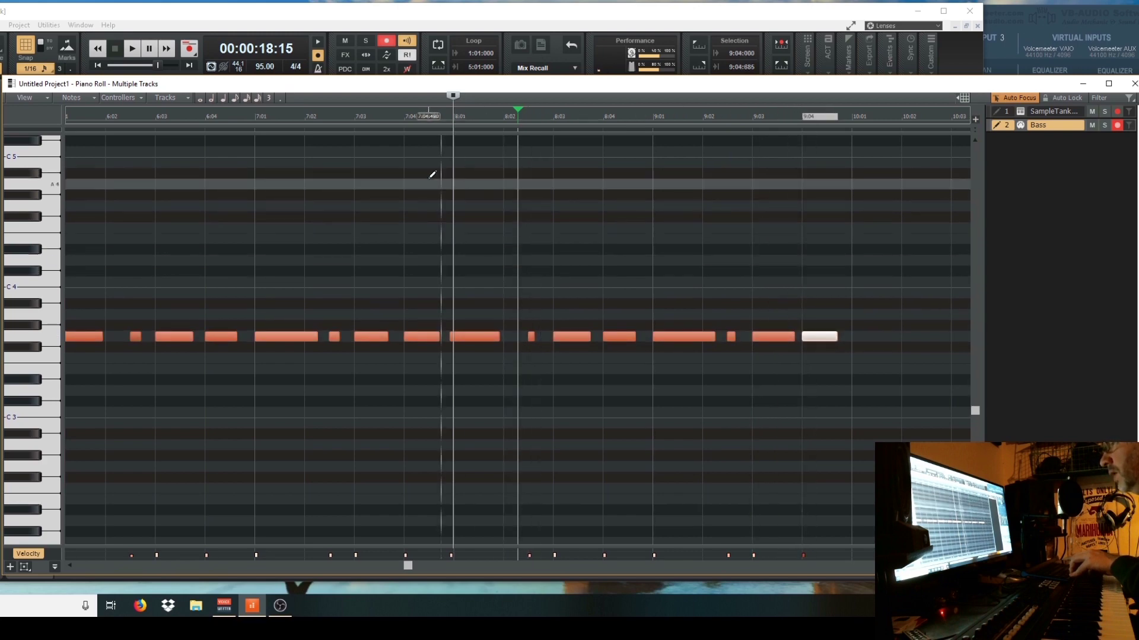
drag(532, 338, 540, 338)
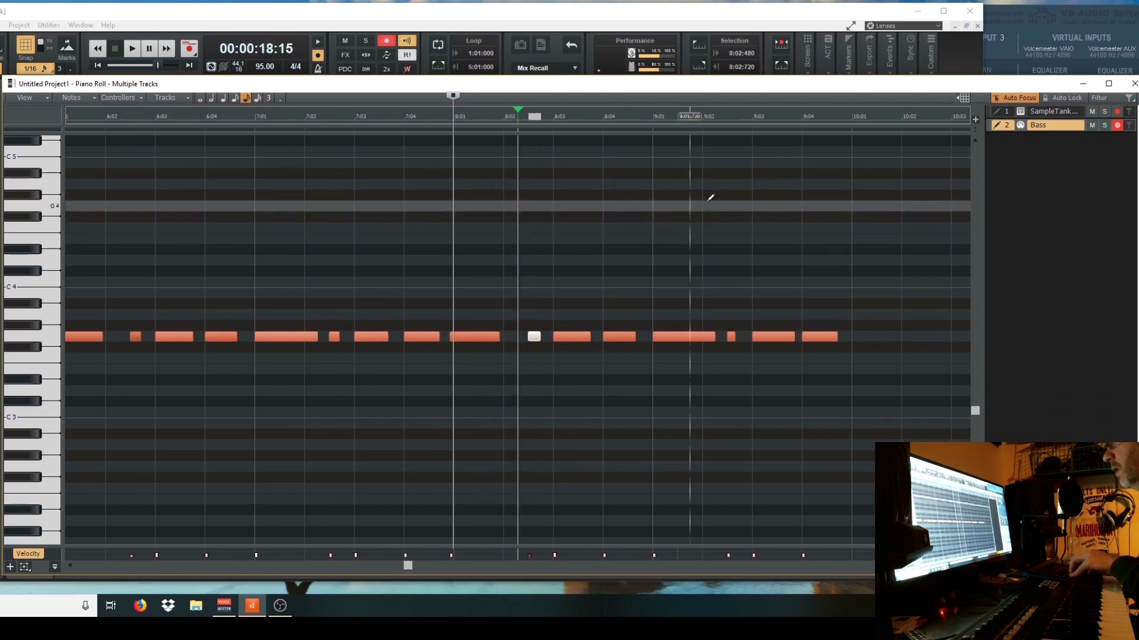
- Return to the arrangement, disarm the Bass track for recording and audition the project from the start into measure 6
click(1094, 83)
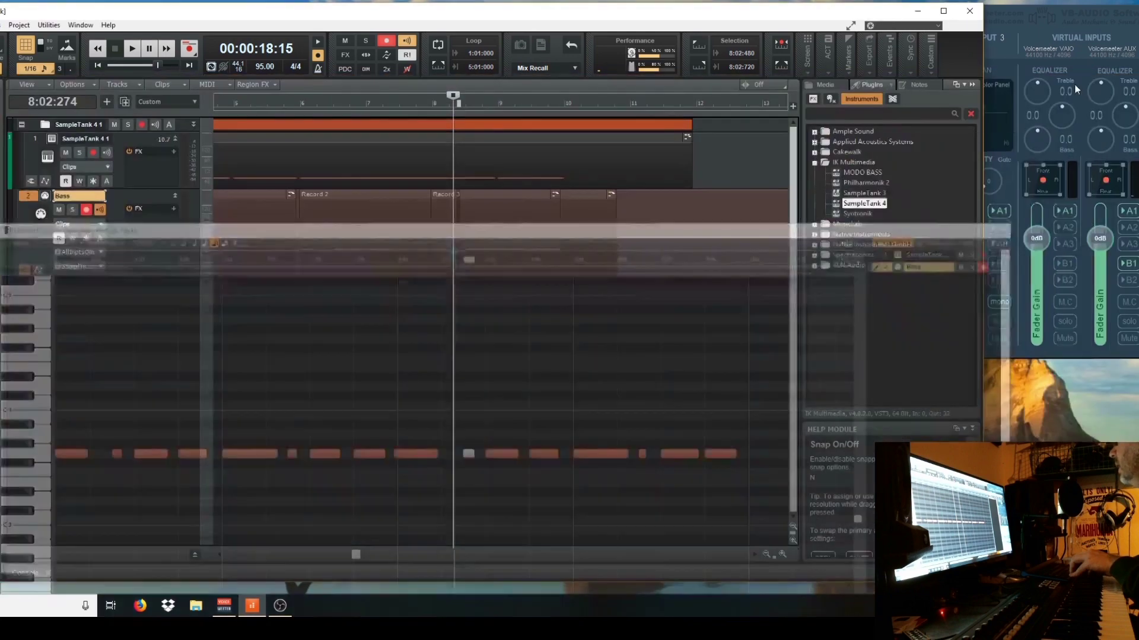
drag(356, 557, 231, 555)
click(222, 398)
key(space)
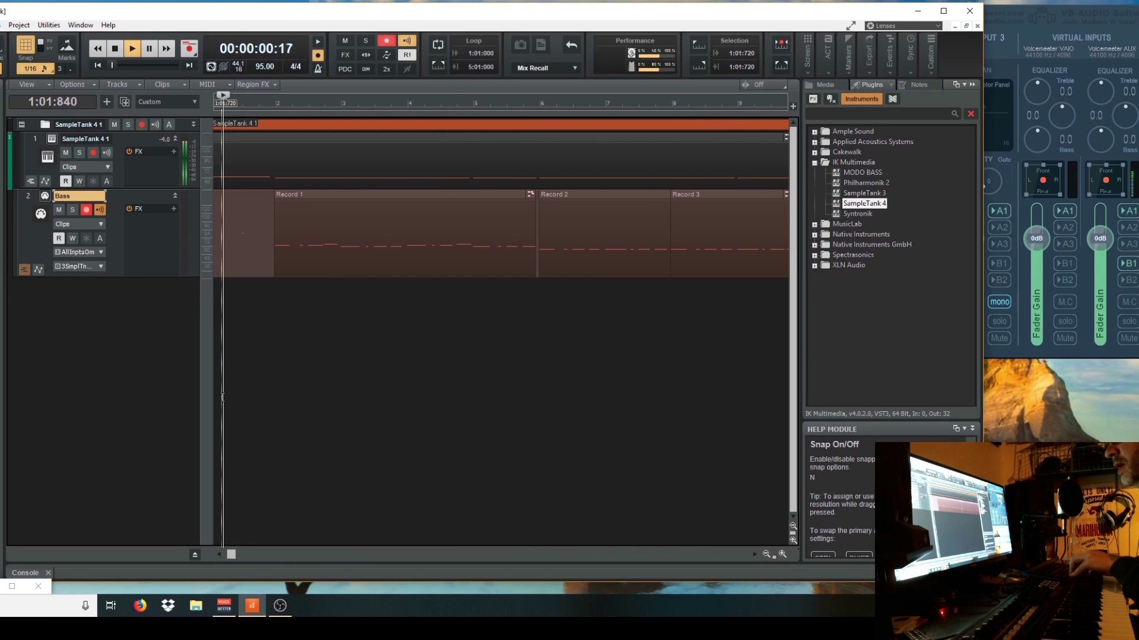
click(97, 66)
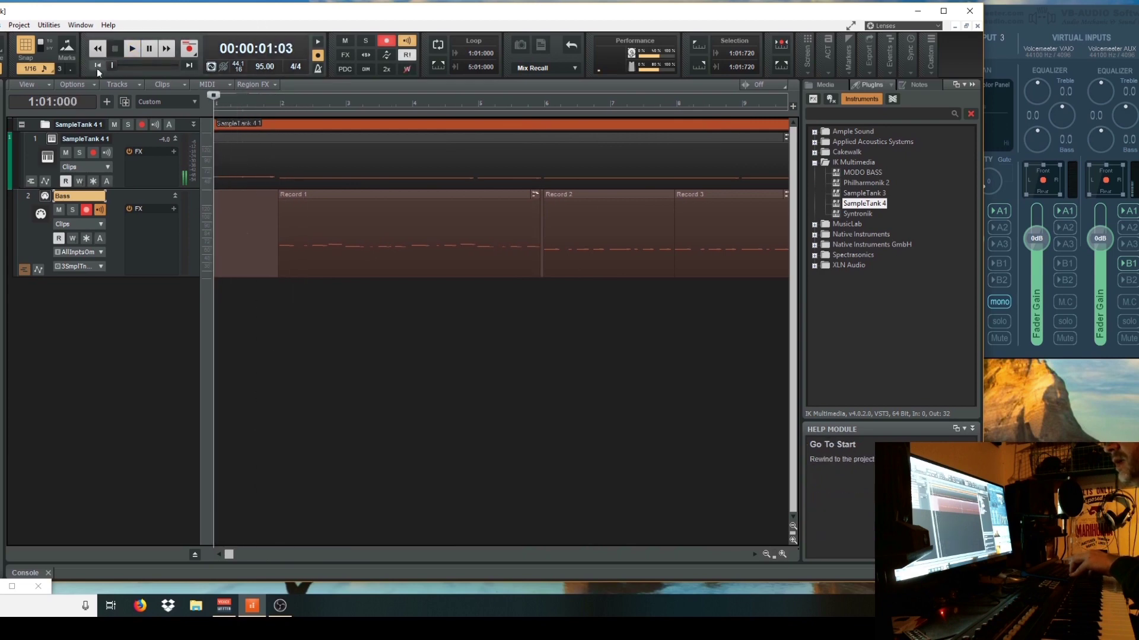
click(86, 209)
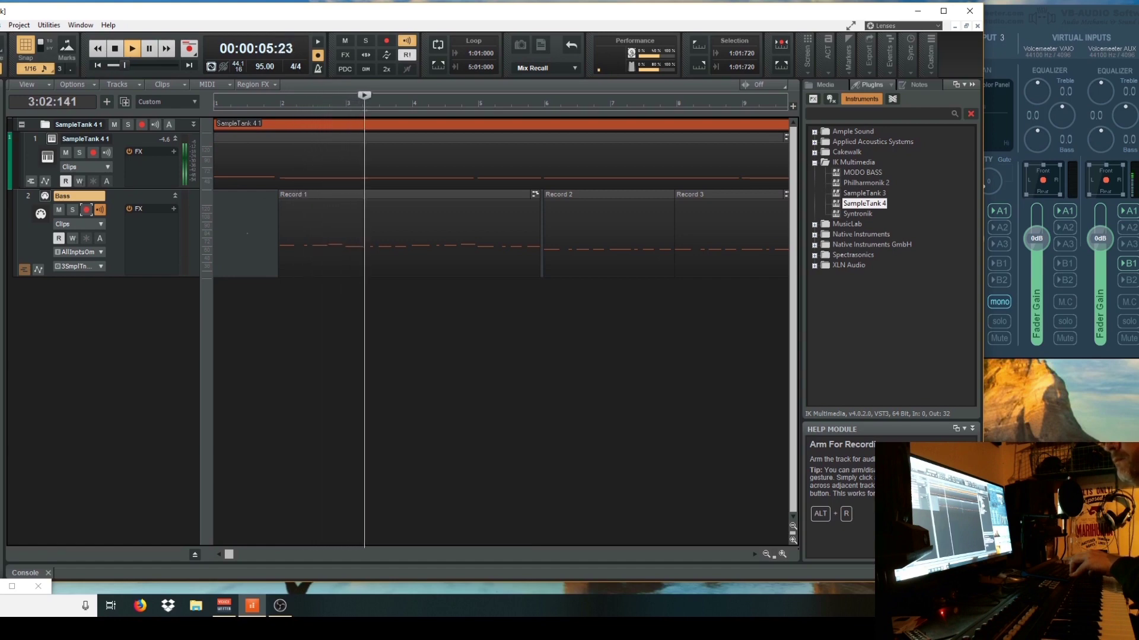
click(301, 290)
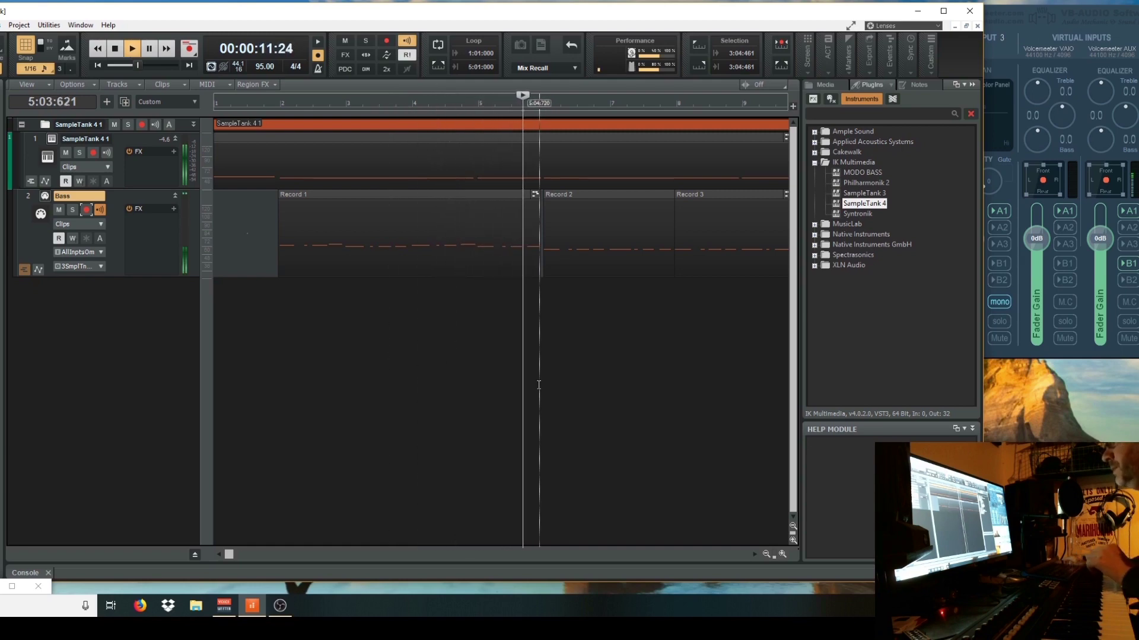
drag(230, 555, 300, 560)
key(space)
- Open the Bass track's Record 2 clip in the piano roll and raise the G3 note at 6:04:000 to D4 during playback
double_click(430, 255)
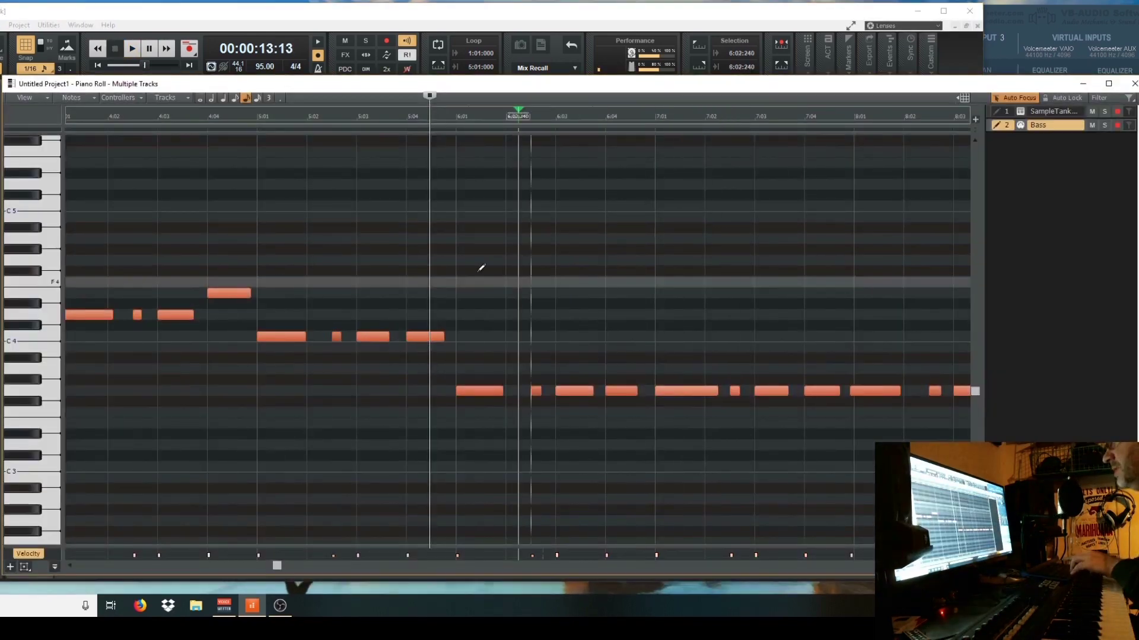
key(space)
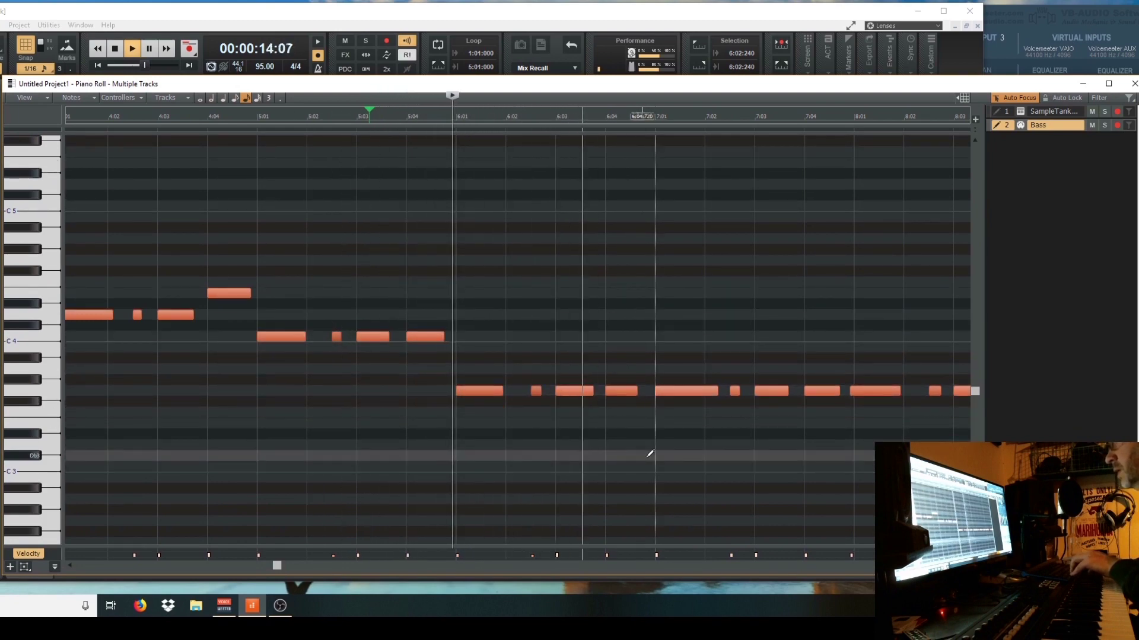
drag(625, 392, 626, 316)
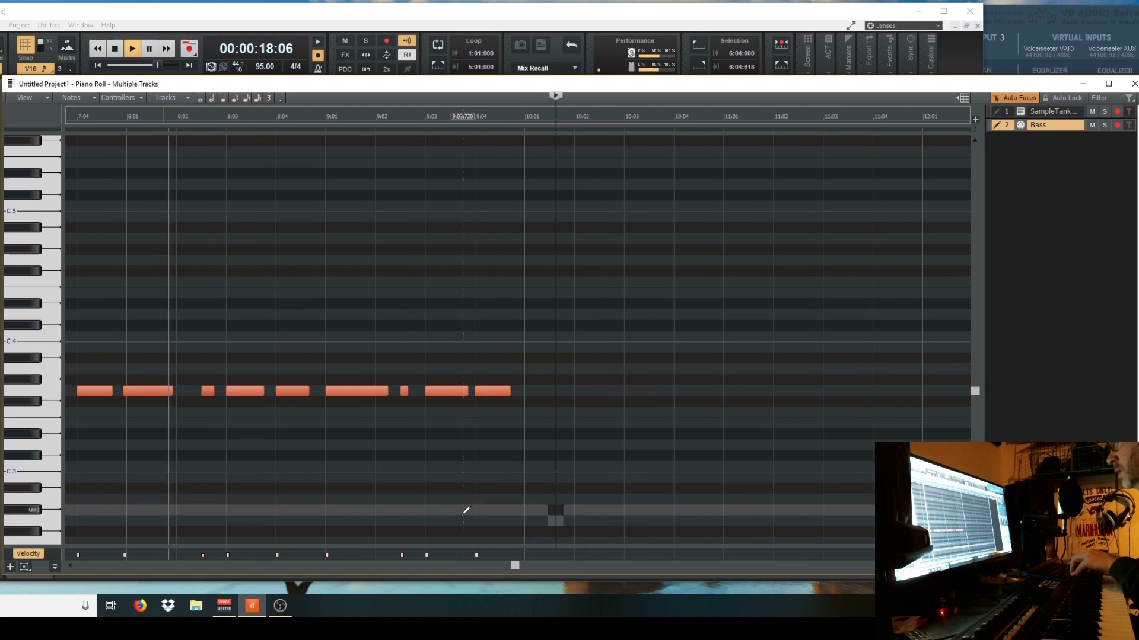
key(space)
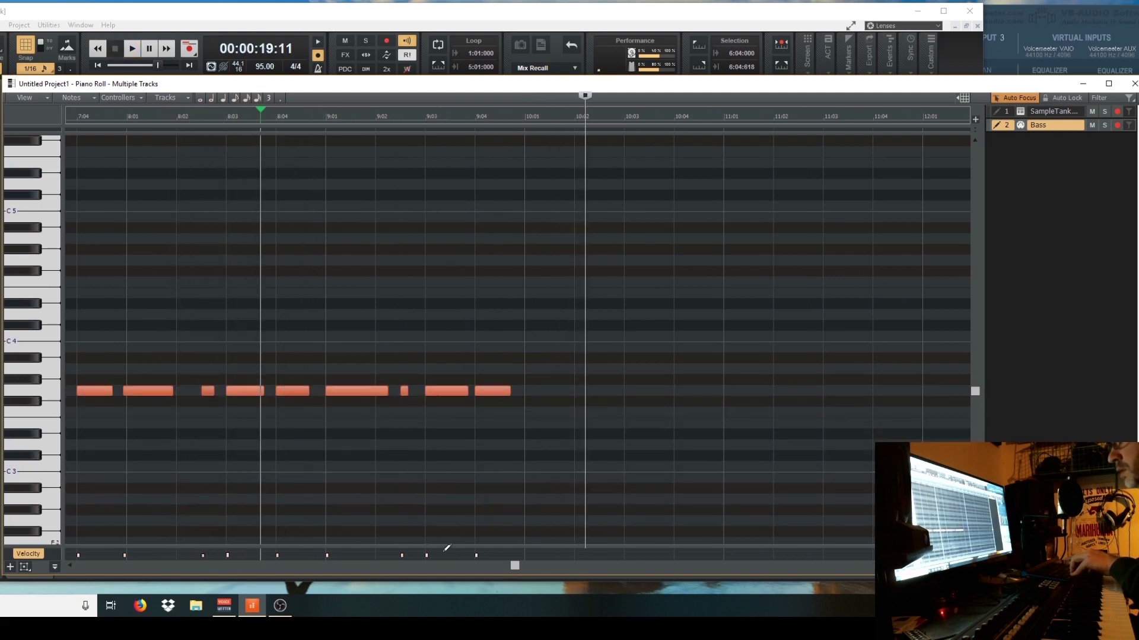
- Replay the passage from measure 5 and lengthen the D4 note at 6:04:000 to end at 7:01:000
drag(514, 568, 120, 376)
click(242, 117)
key(space)
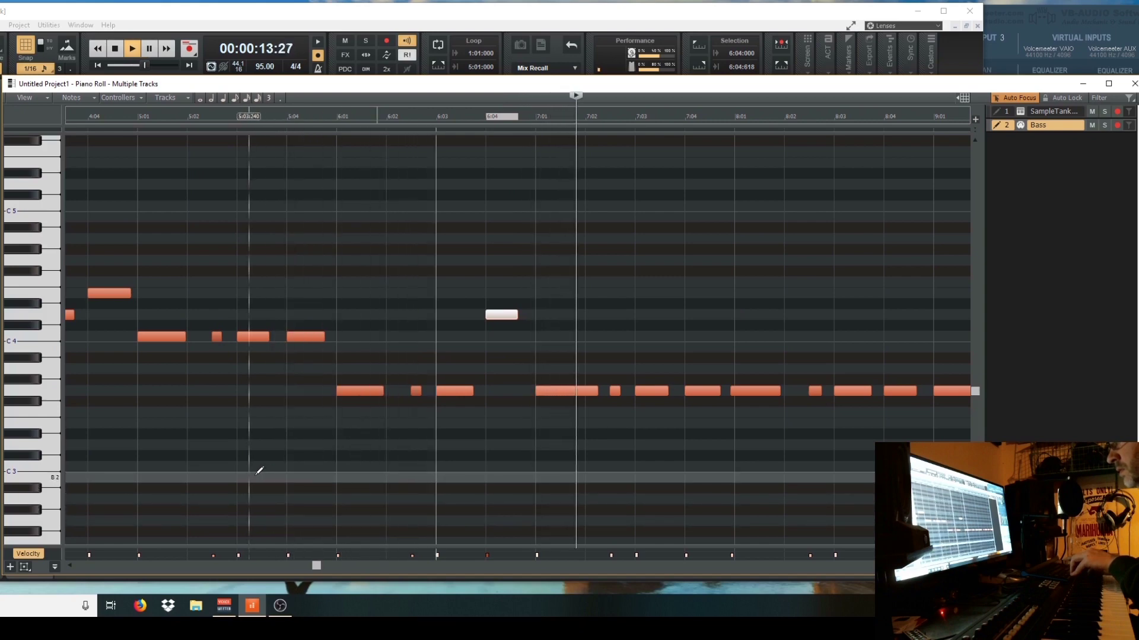
key(space)
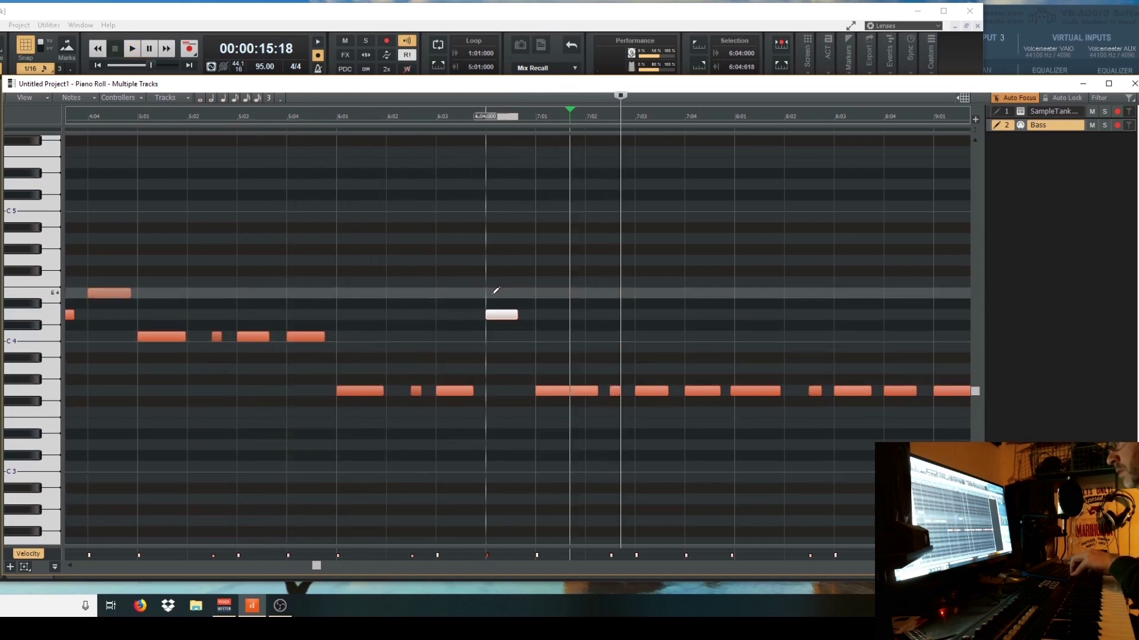
mouse_move(523, 306)
mouse_down()
mouse_move(619, 314)
mouse_move(535, 314)
mouse_up()
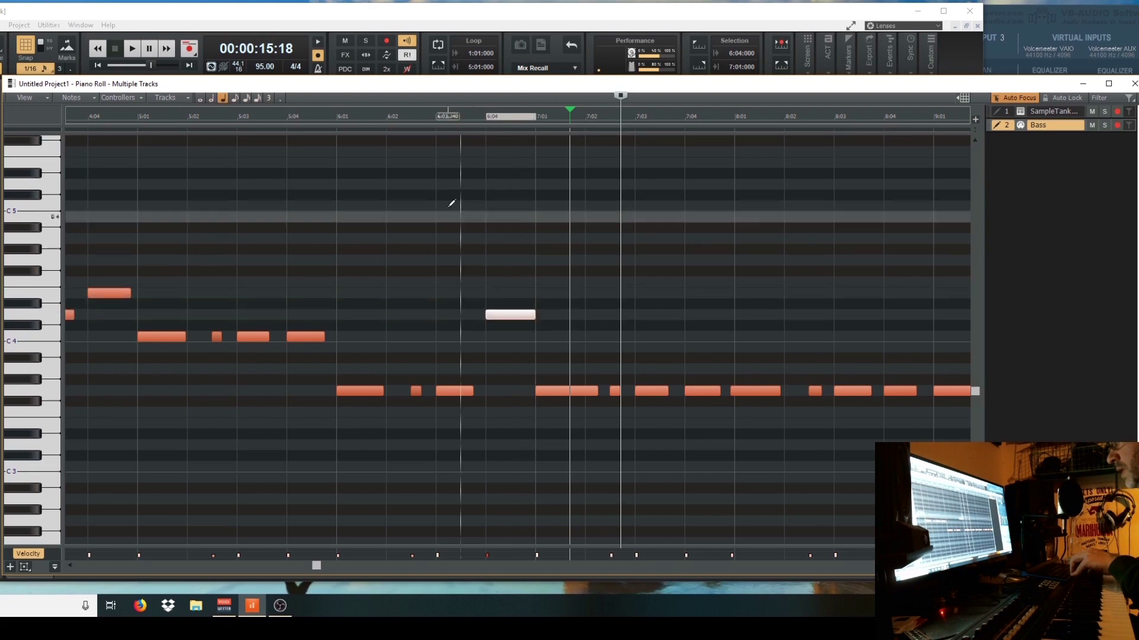
- Audition from measure 6 beat 2, snap the early G3 note onto 8:01:000, and return to the arrangement
click(404, 122)
key(space)
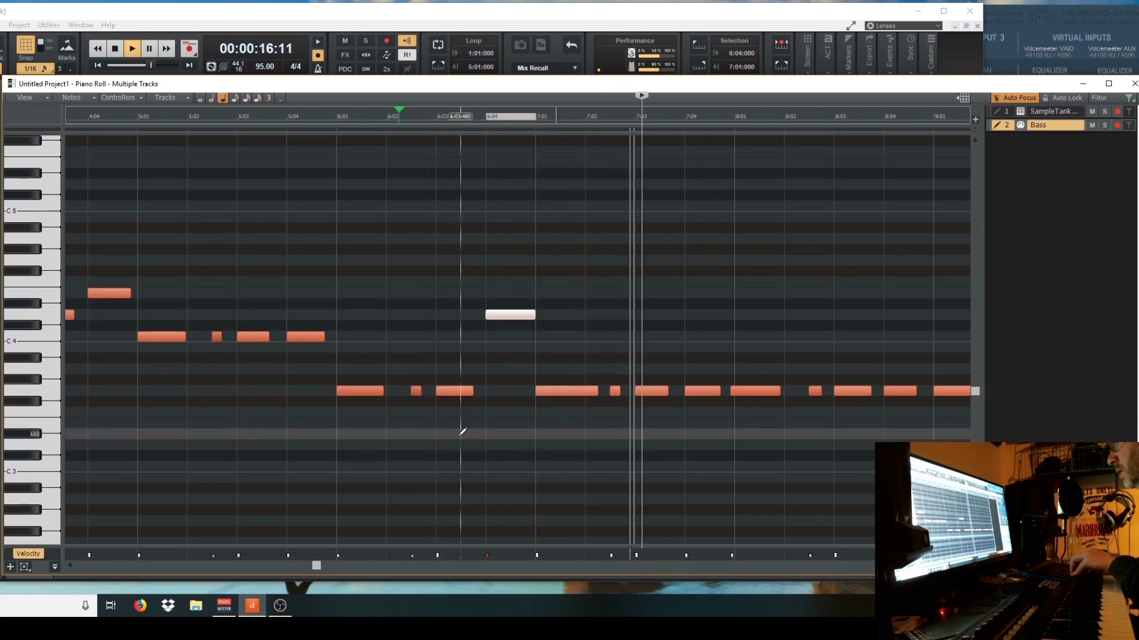
key(space)
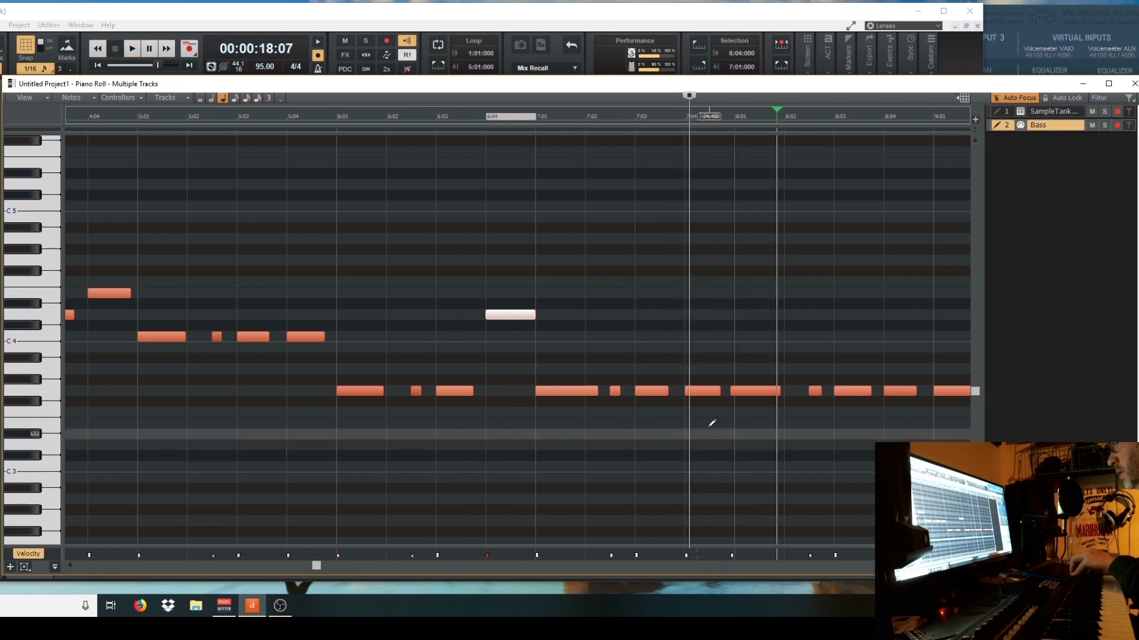
drag(732, 392, 737, 392)
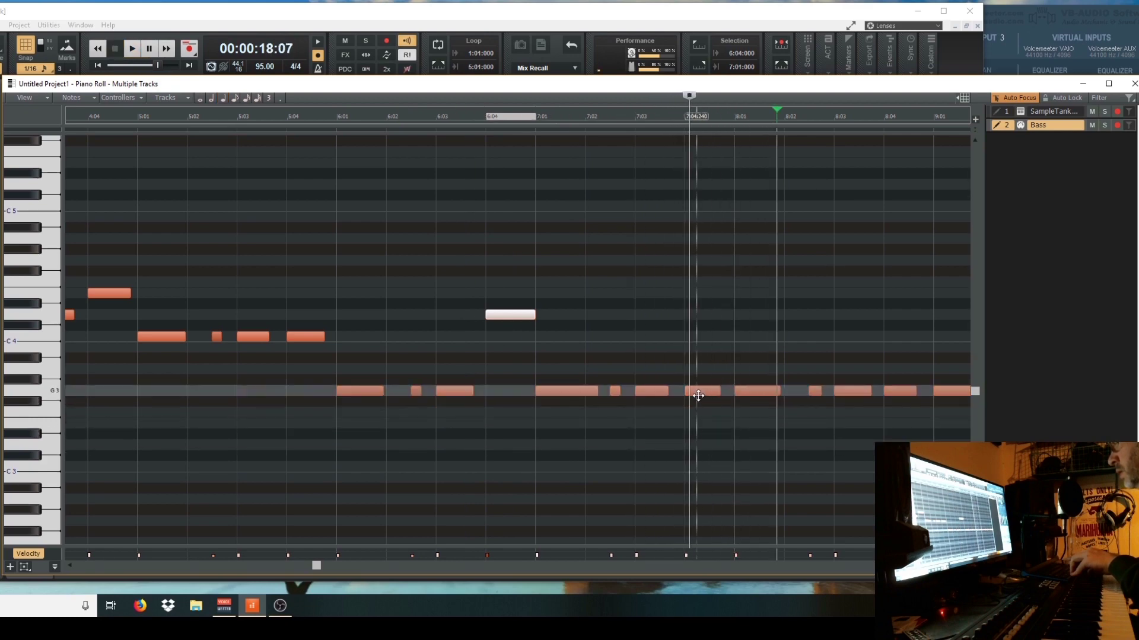
key(space)
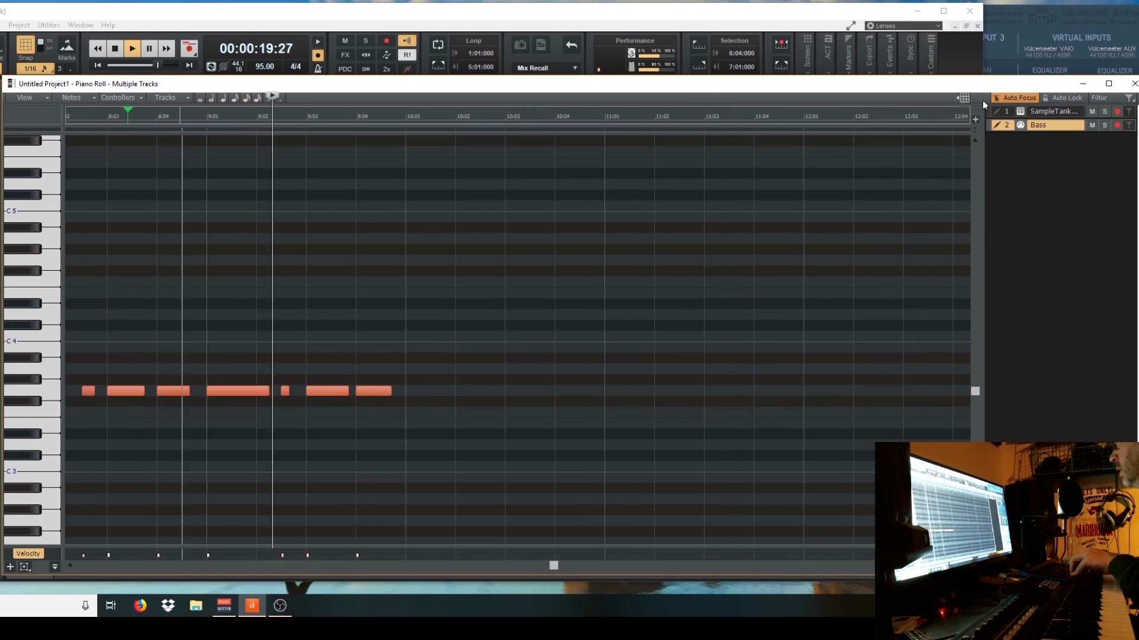
click(1134, 83)
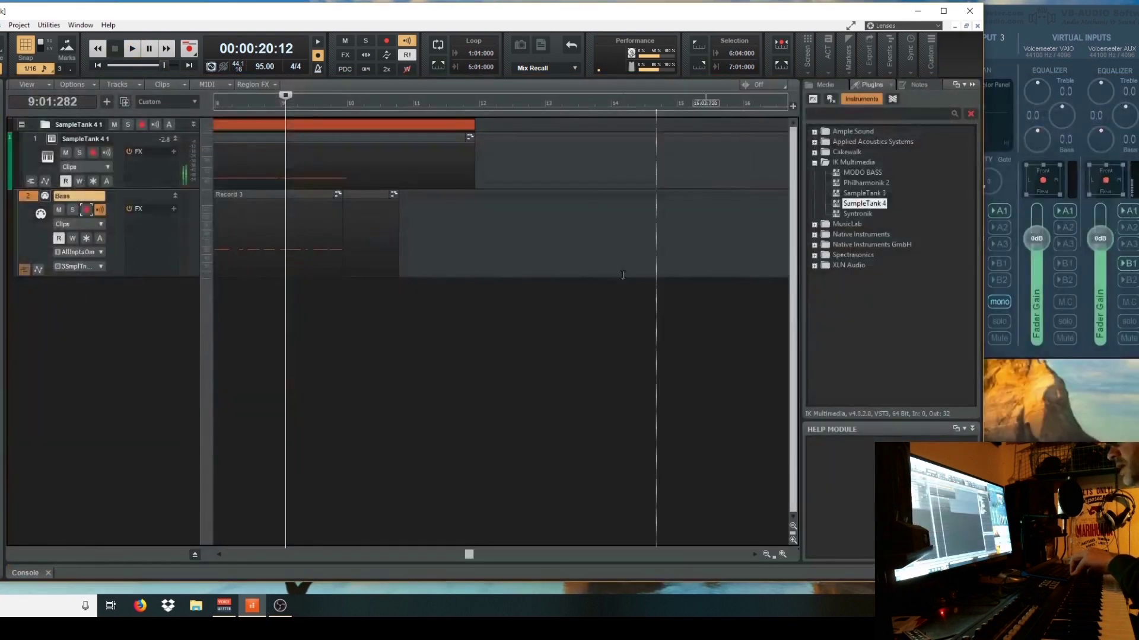
click(330, 308)
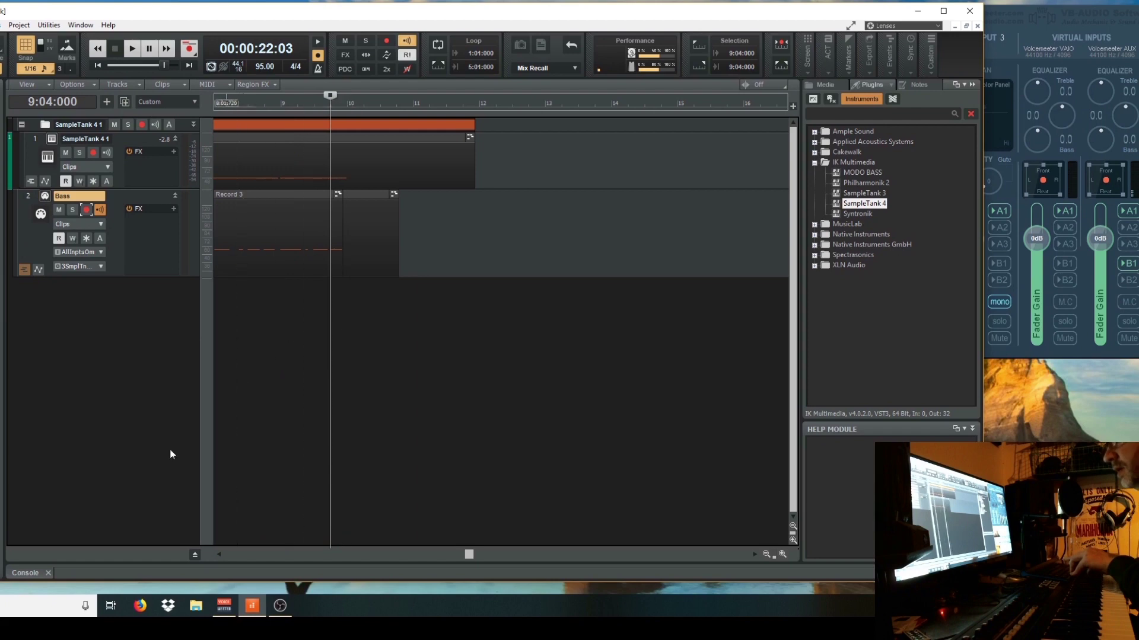
- Insert a MIDI track below Bass, route its output to 3-SampleTank 4 1 and name it Organ
right_click(33, 305)
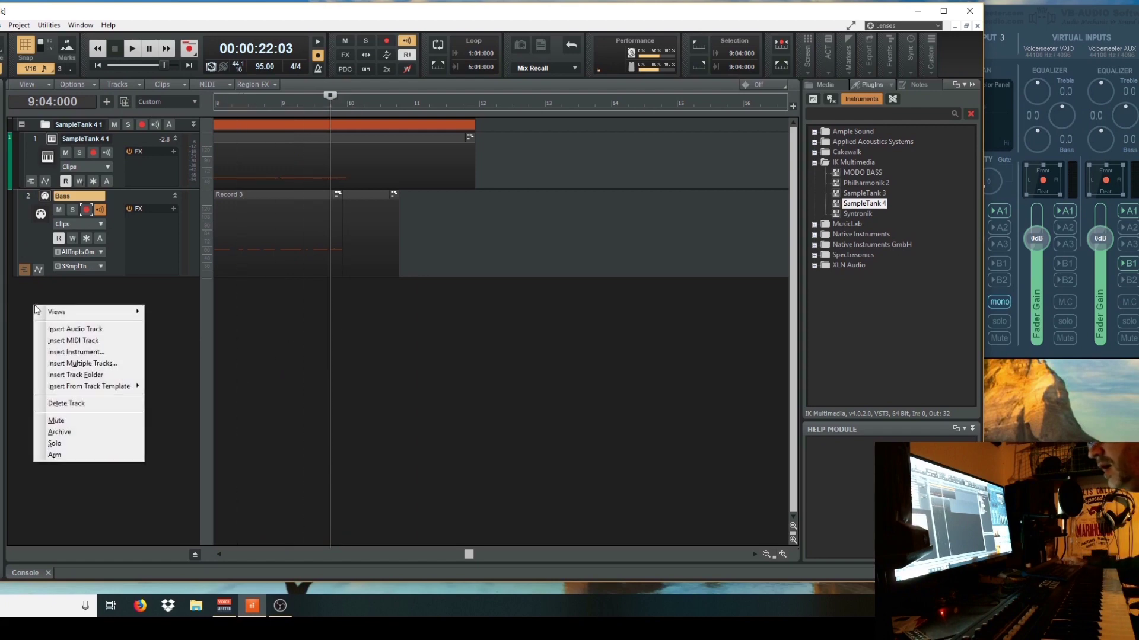
click(77, 340)
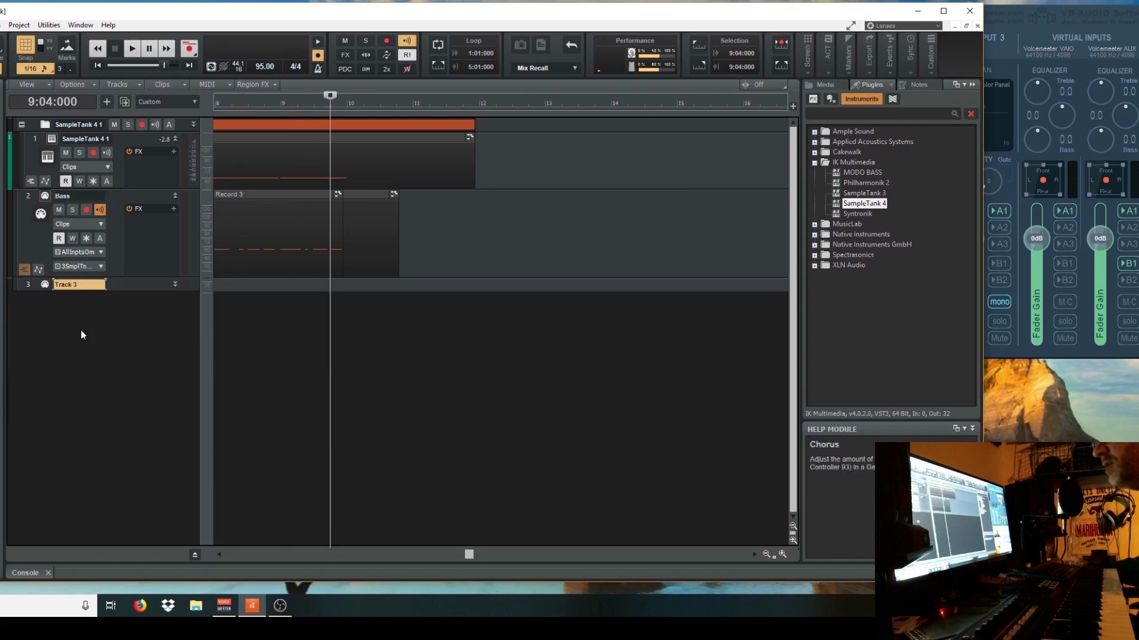
click(175, 285)
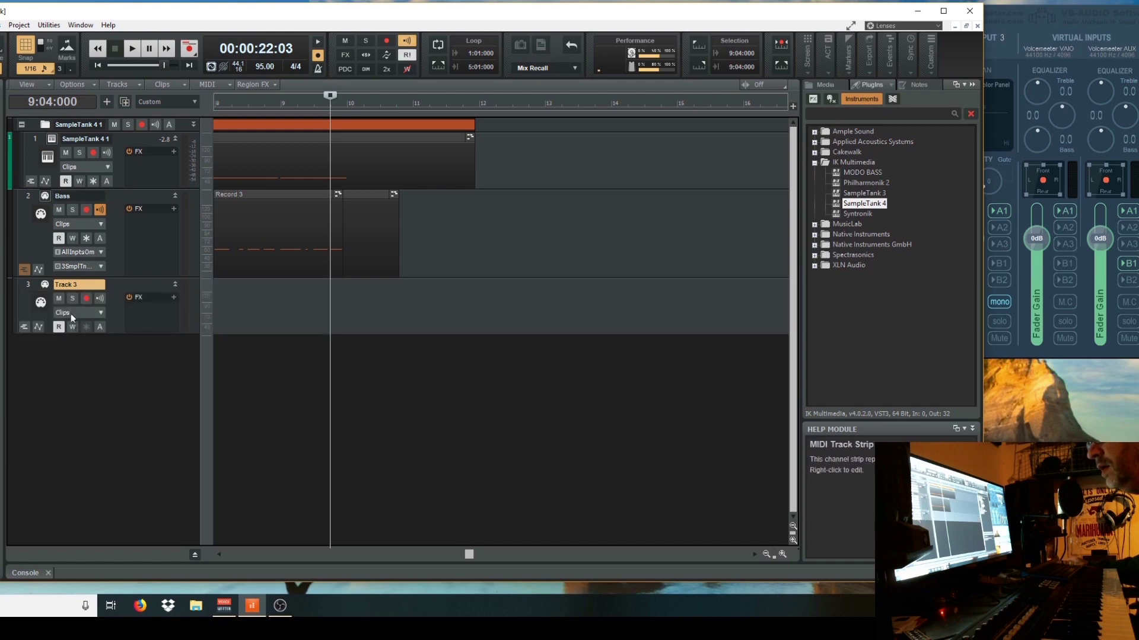
drag(109, 333, 106, 365)
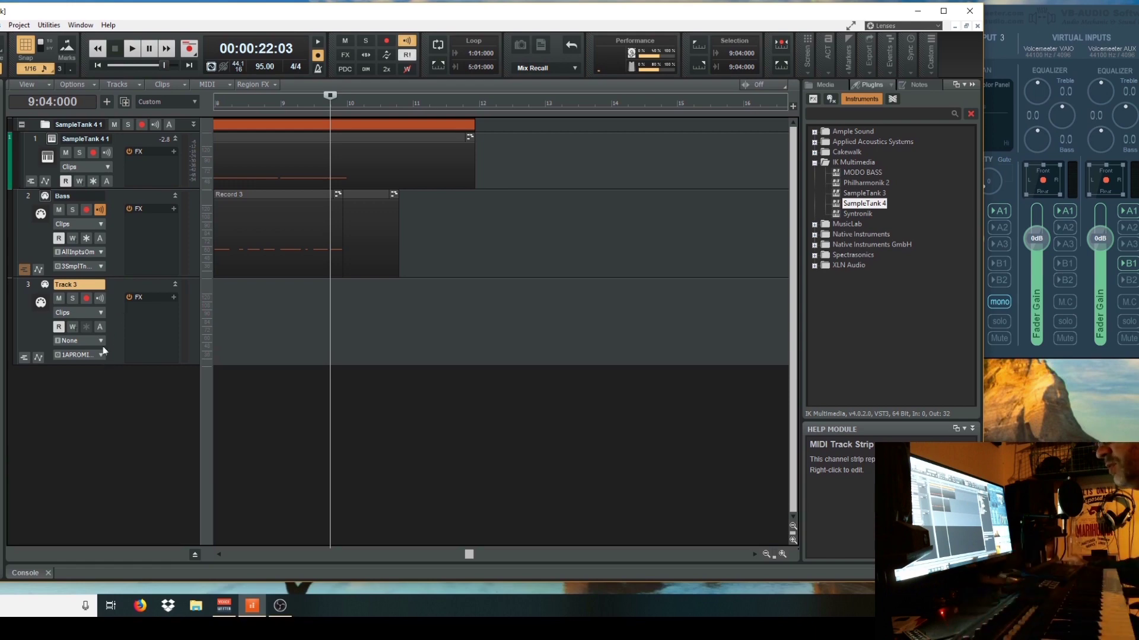
click(101, 355)
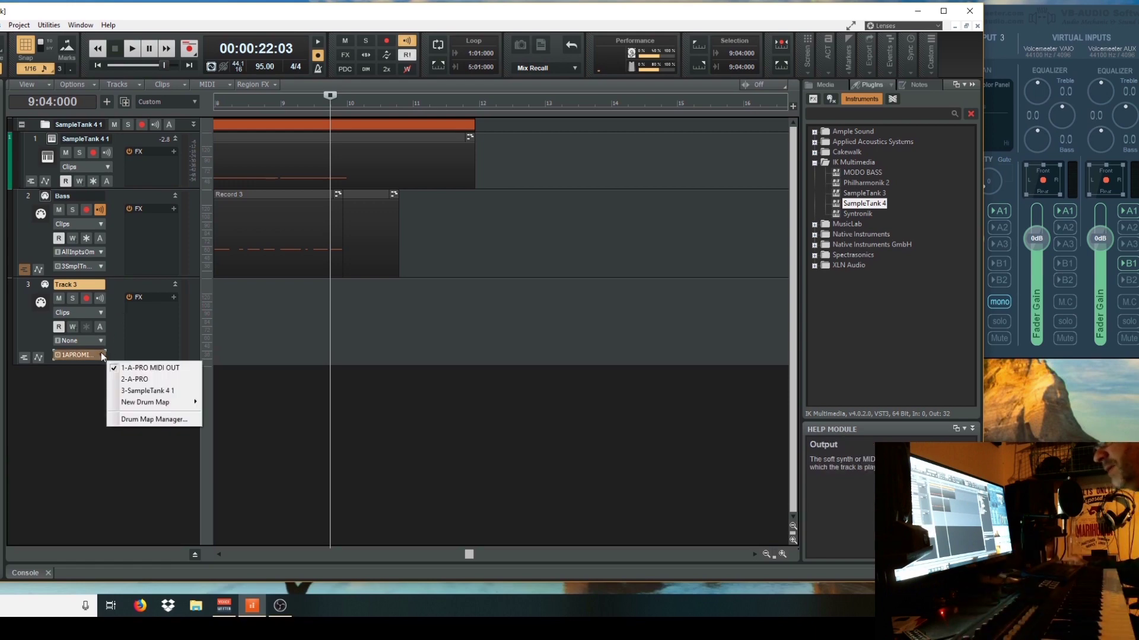
click(130, 391)
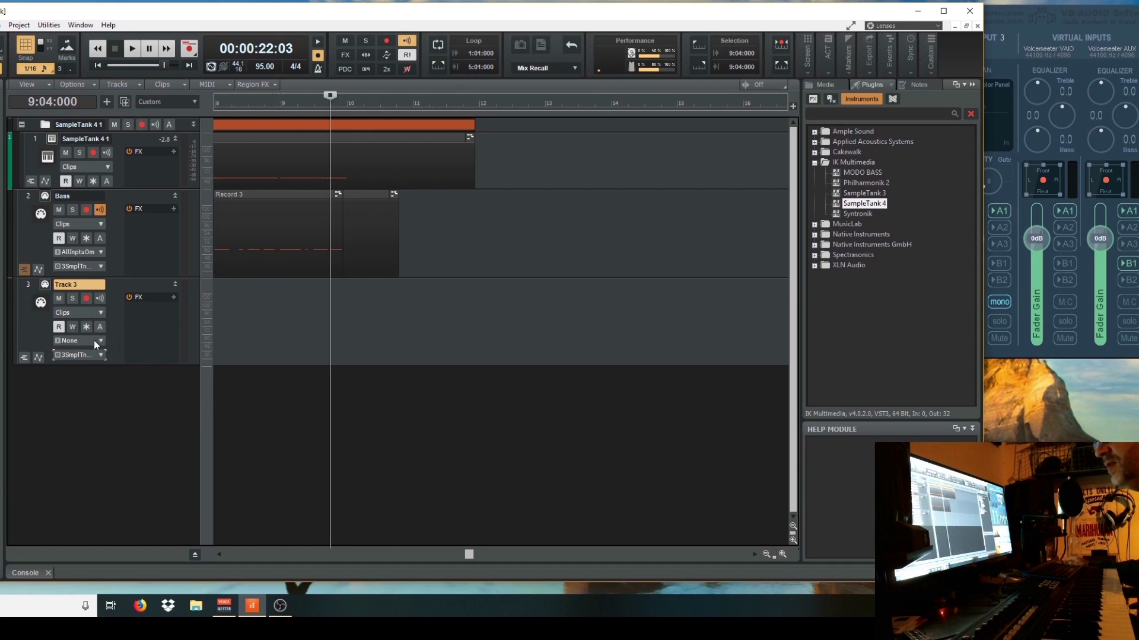
double_click(82, 285)
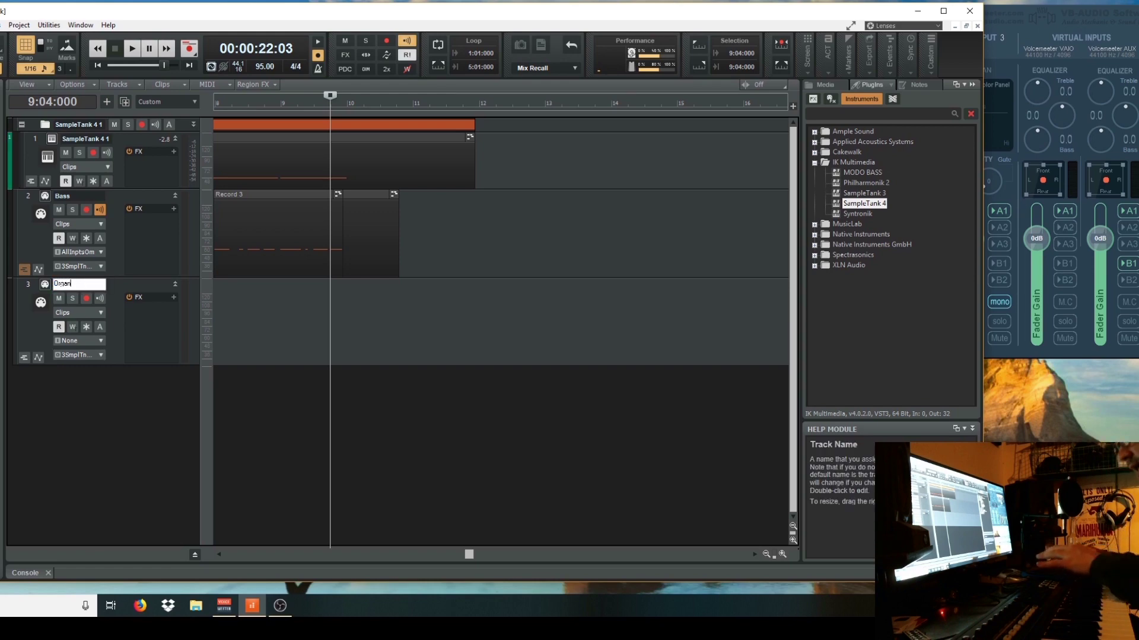
key(Return)
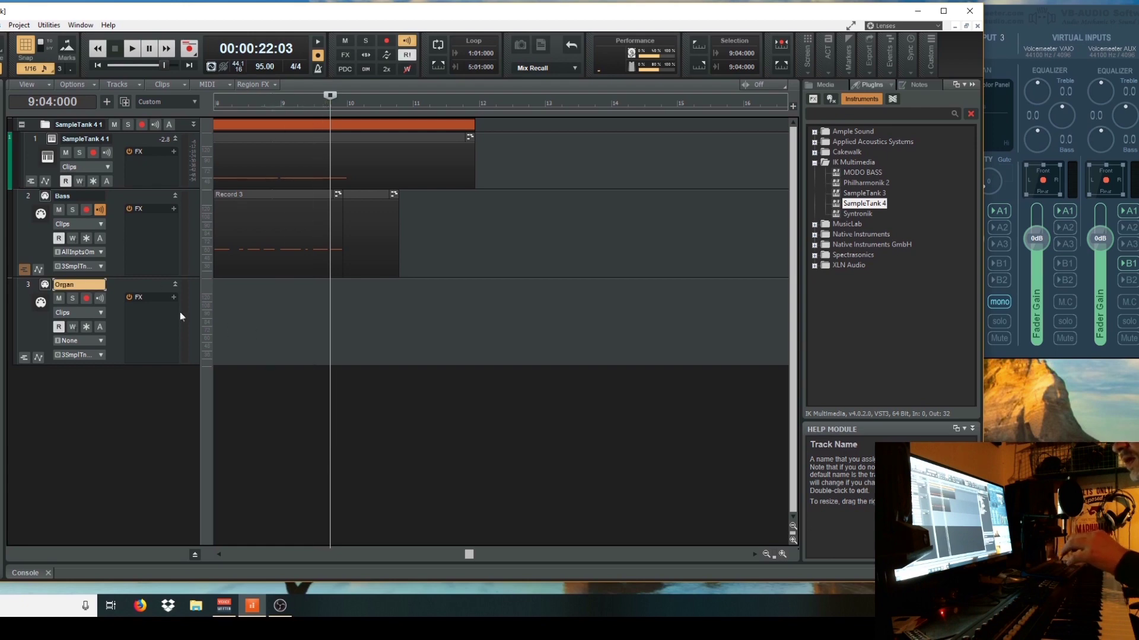
- Load the Thick B3 organ instrument into SampleTank 4's part 3 and return to the arrangement
click(45, 285)
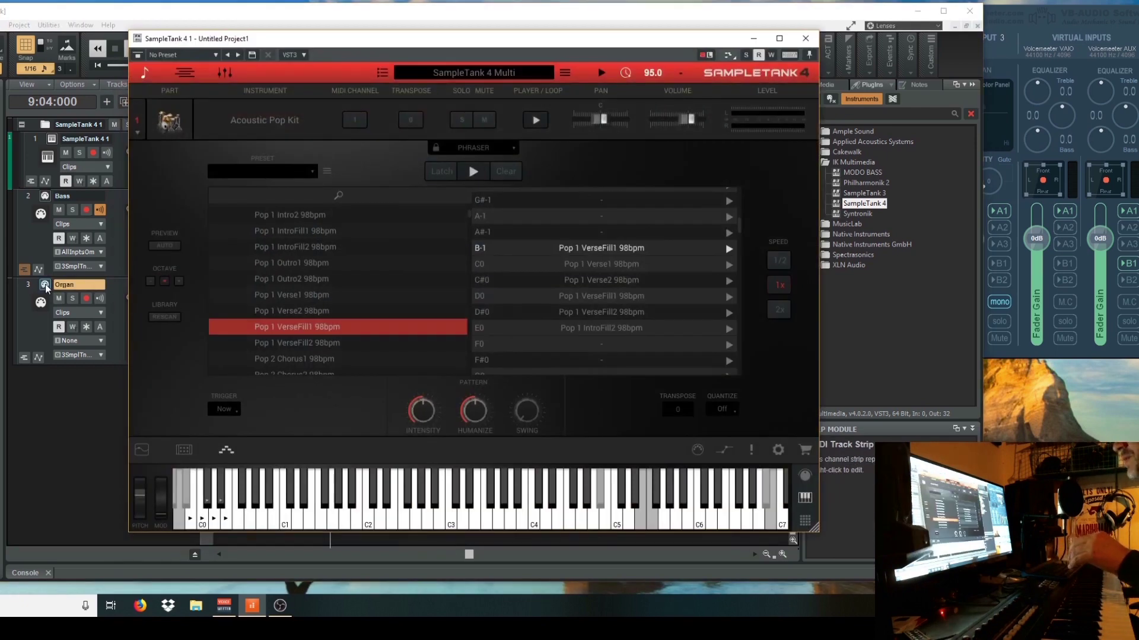
click(228, 451)
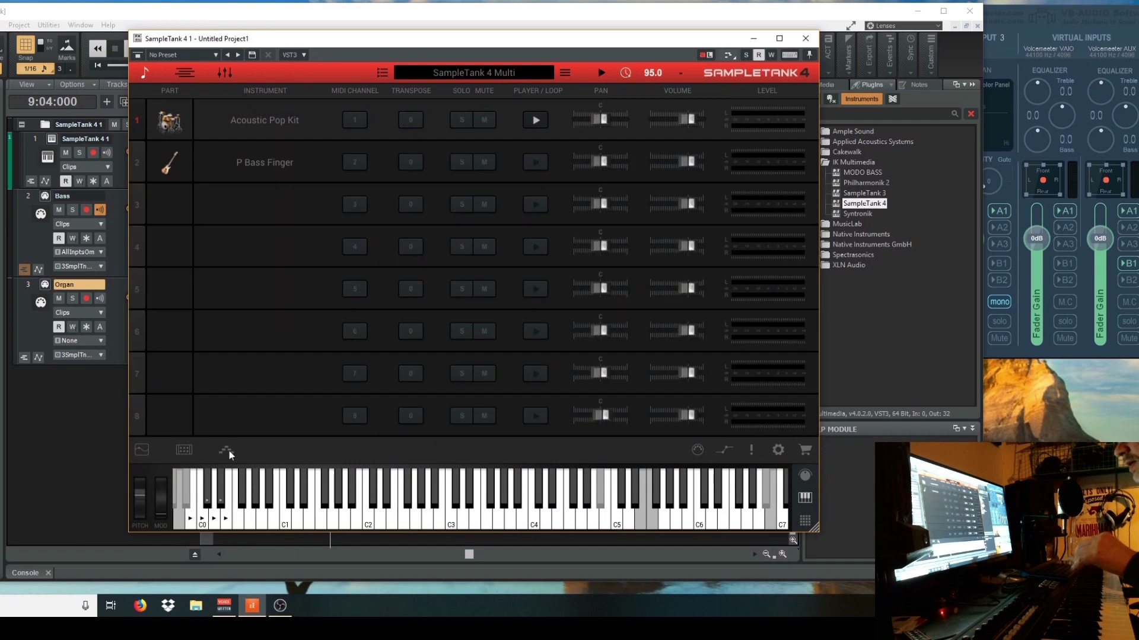
click(267, 204)
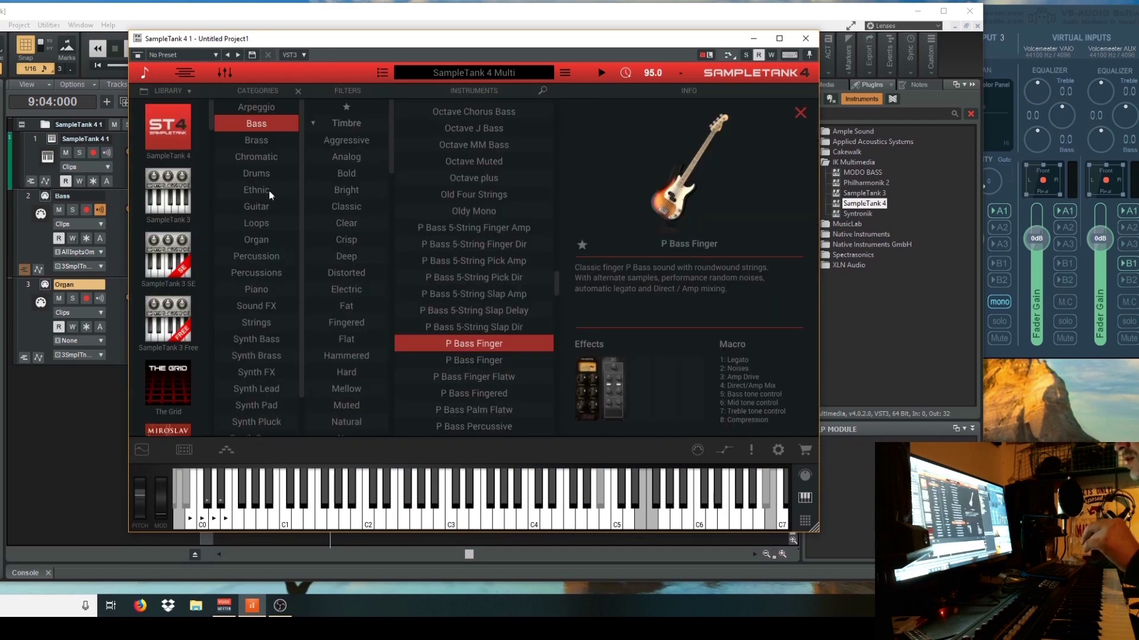
click(255, 132)
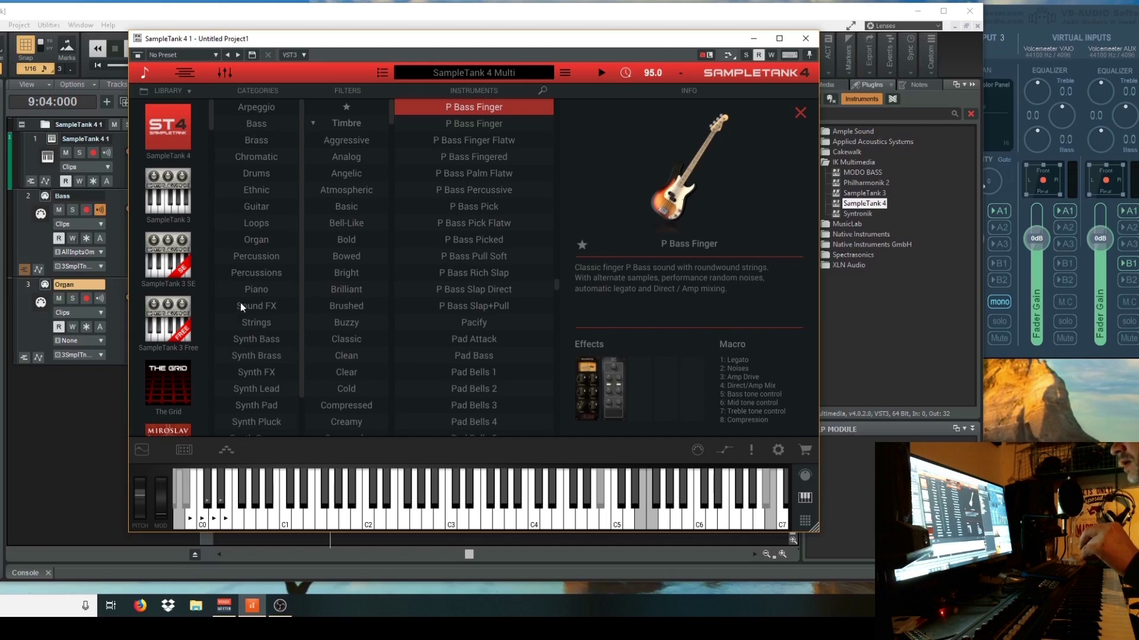
click(256, 243)
scroll(471, 204, up, 6)
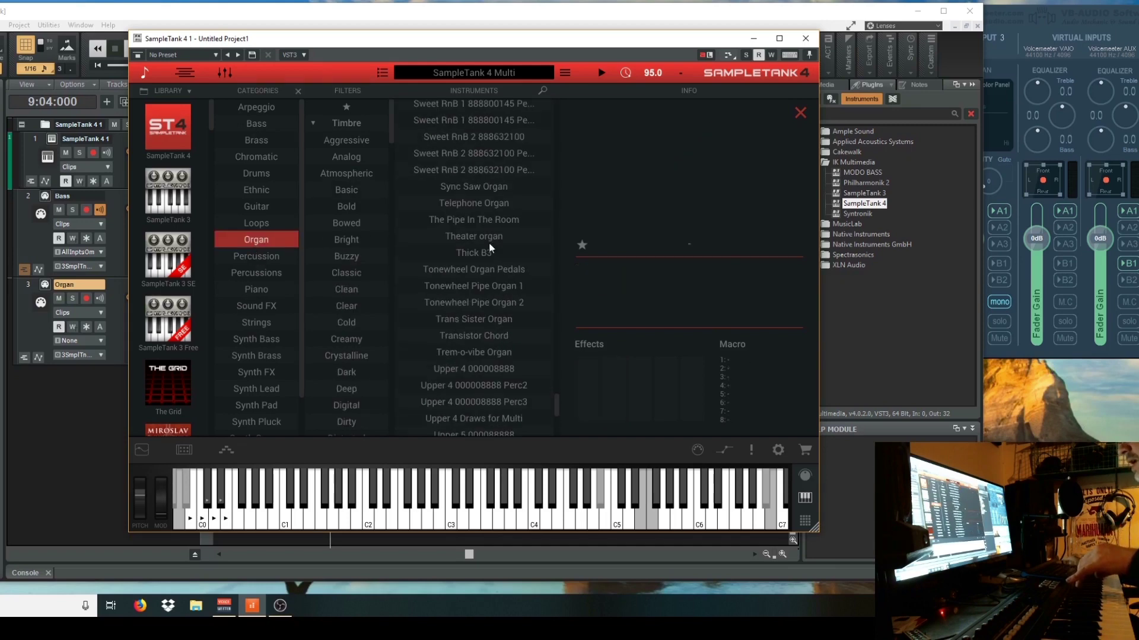
double_click(489, 250)
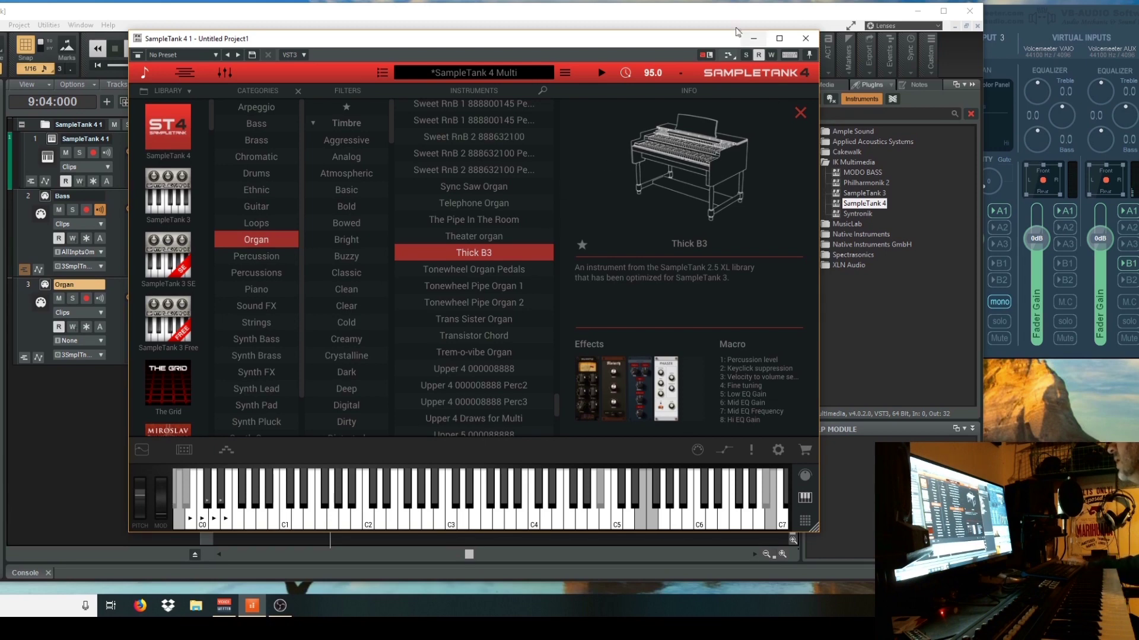
click(753, 38)
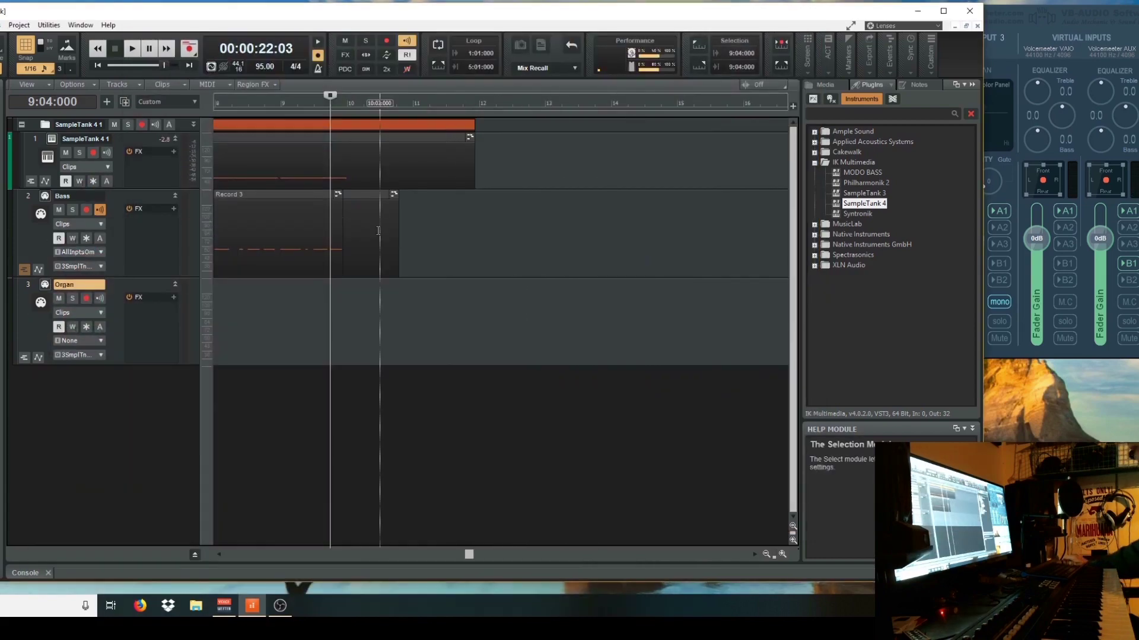
- Set the project's recording mode to Sound on Sound in the preferences and recheck that setting
drag(474, 557, 214, 497)
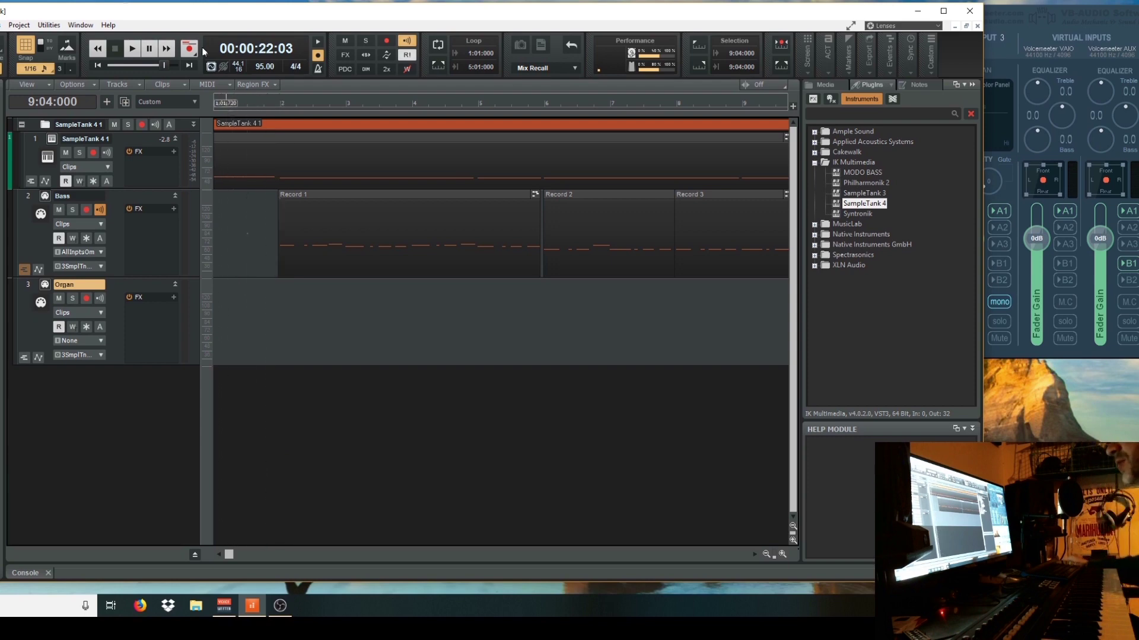
key(alt+e)
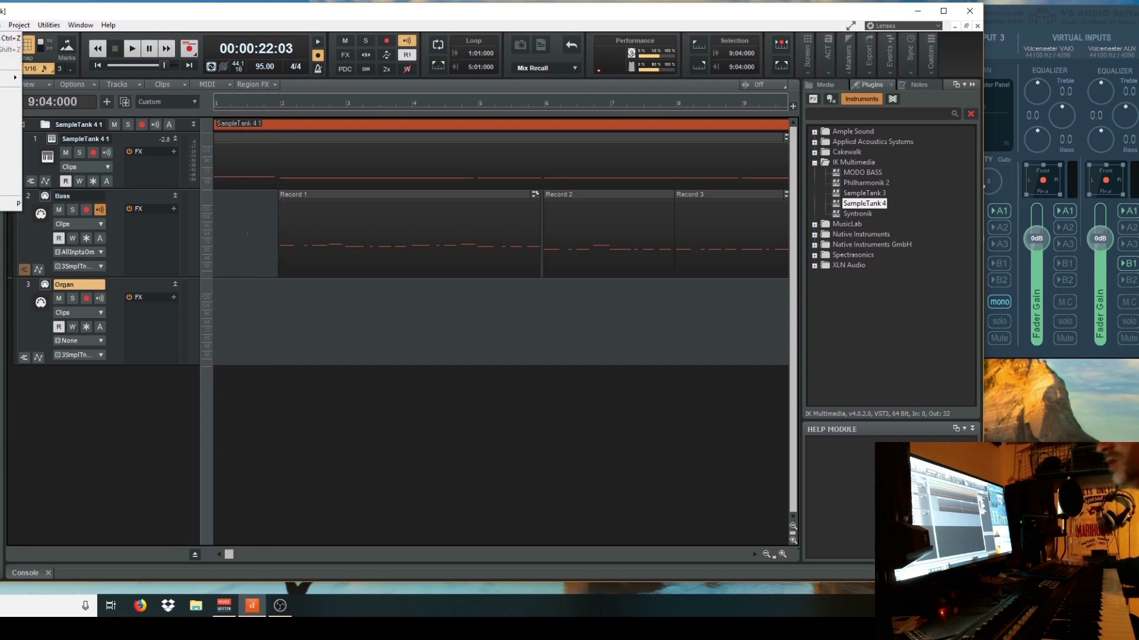
key(Return)
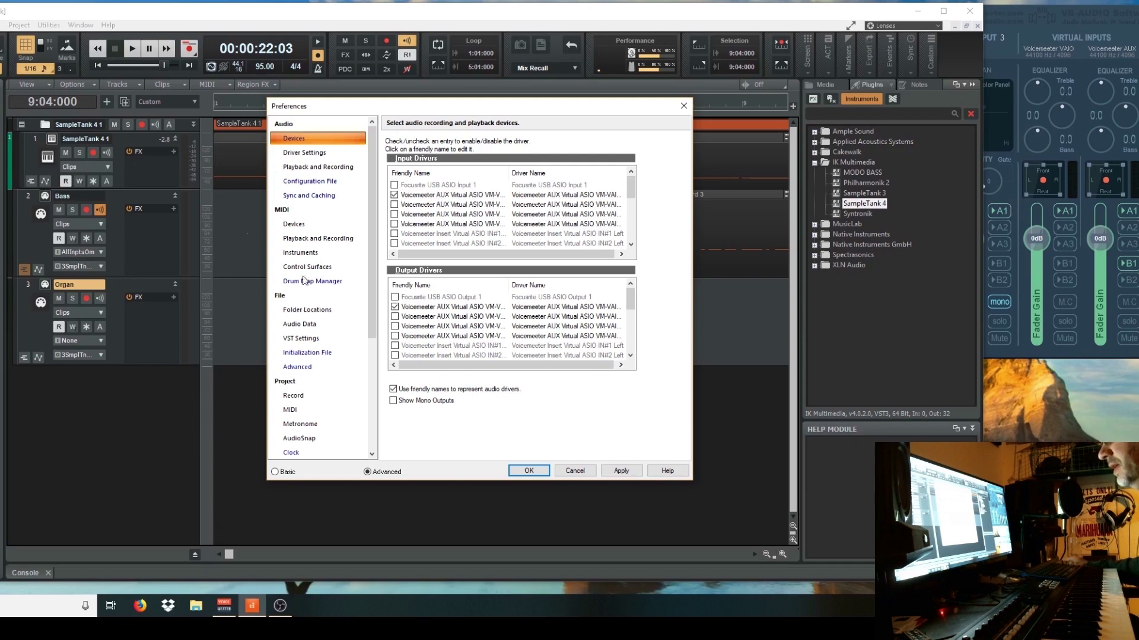
click(307, 267)
click(305, 259)
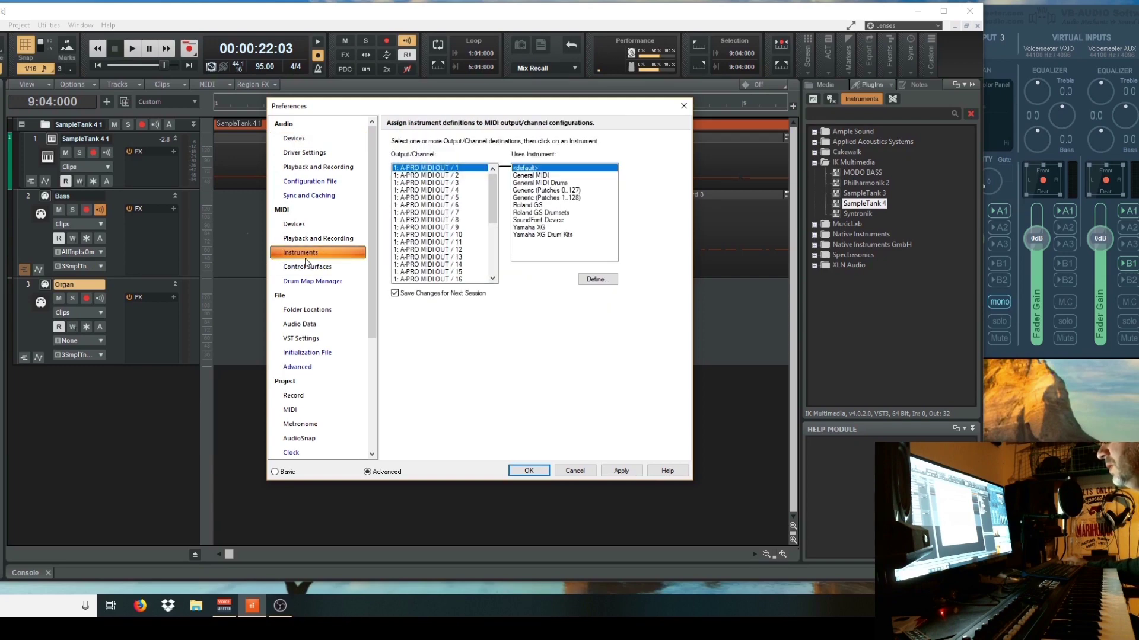
click(303, 239)
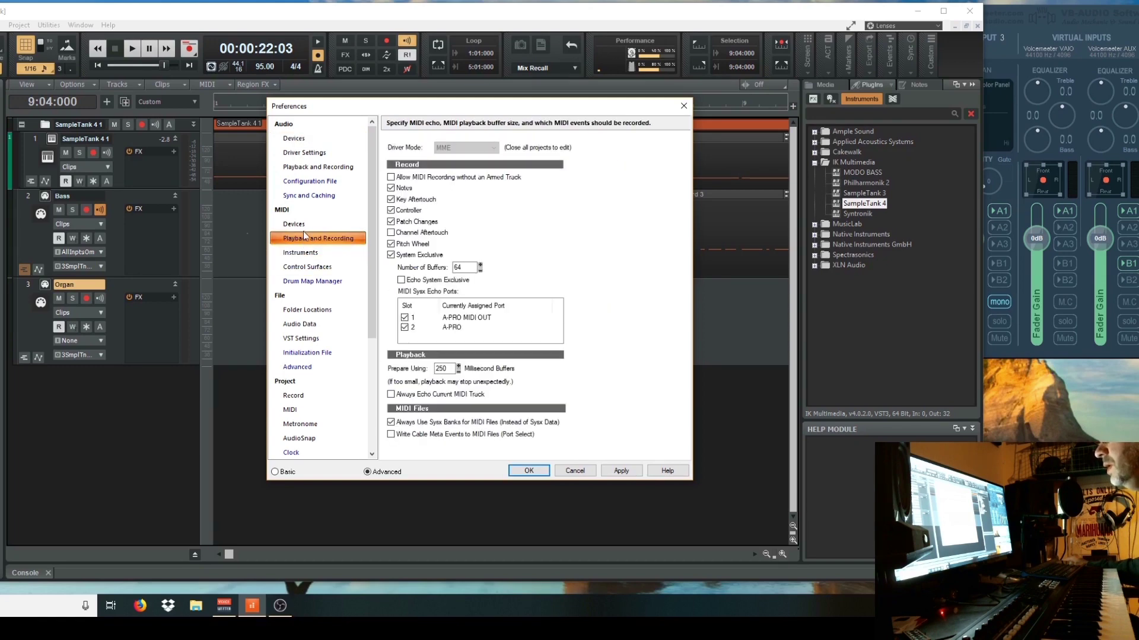
click(304, 224)
click(310, 267)
scroll(314, 291, down, 3)
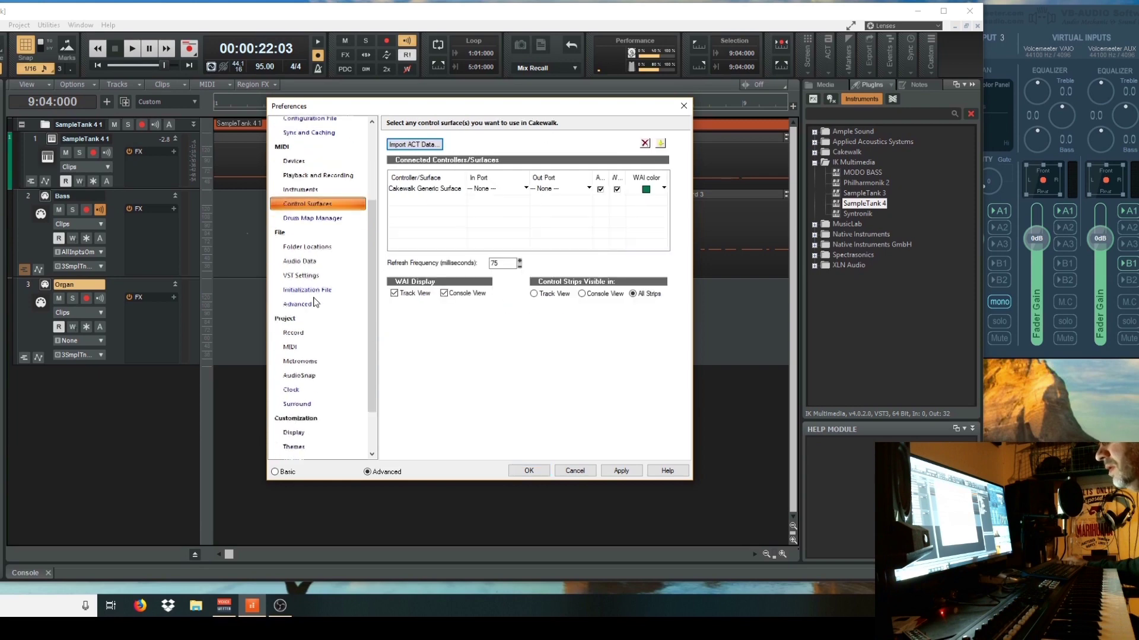
click(296, 296)
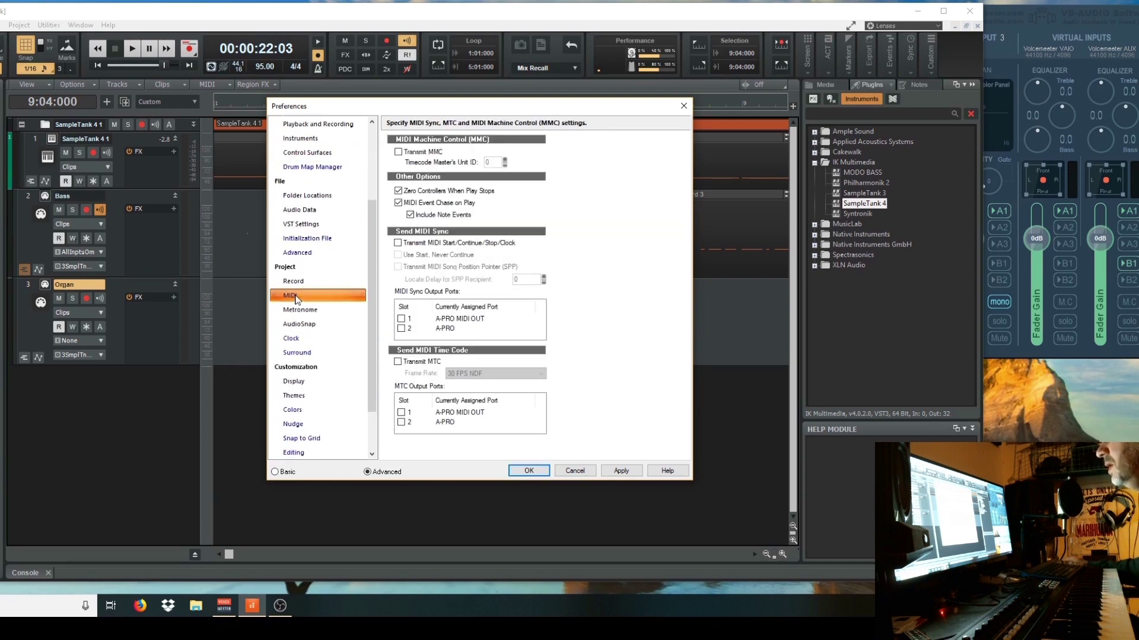
click(298, 311)
click(293, 283)
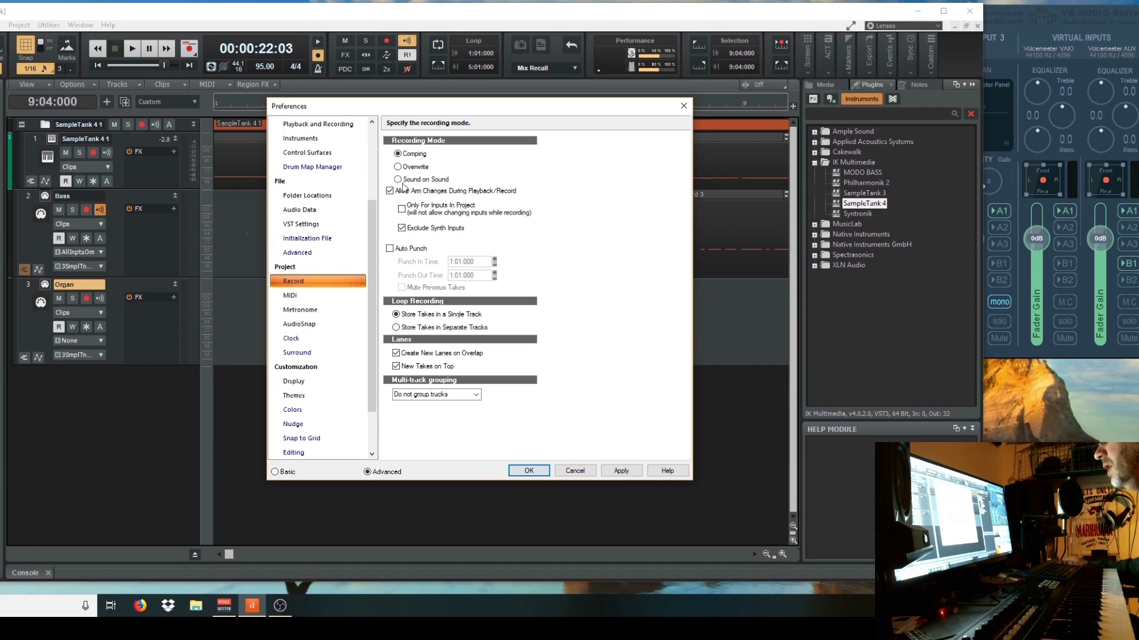
click(528, 471)
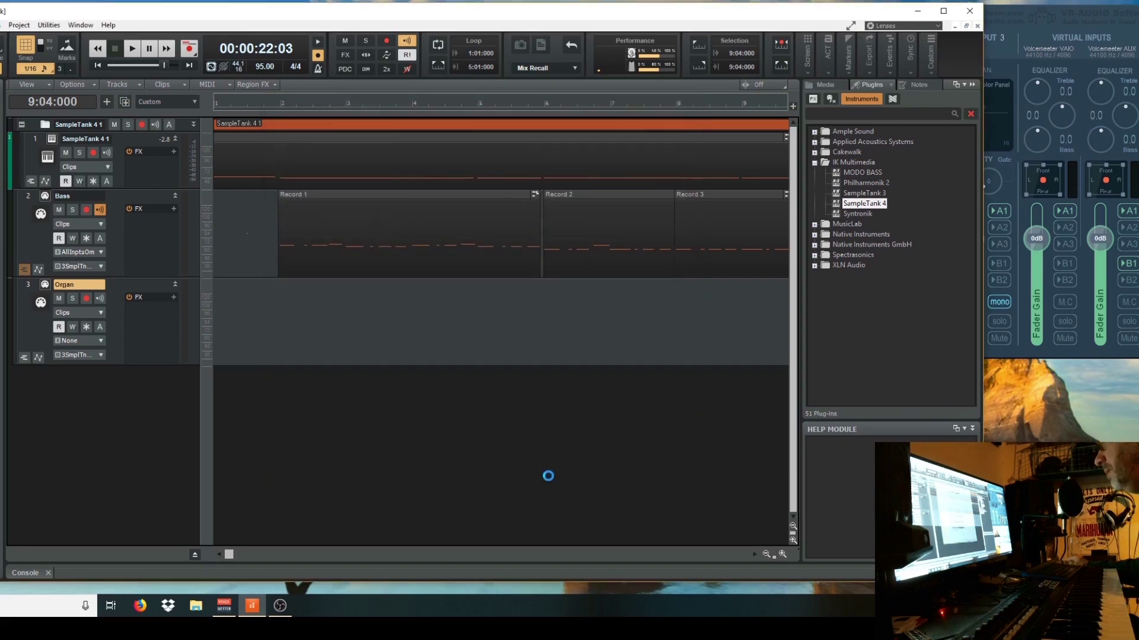
key(p)
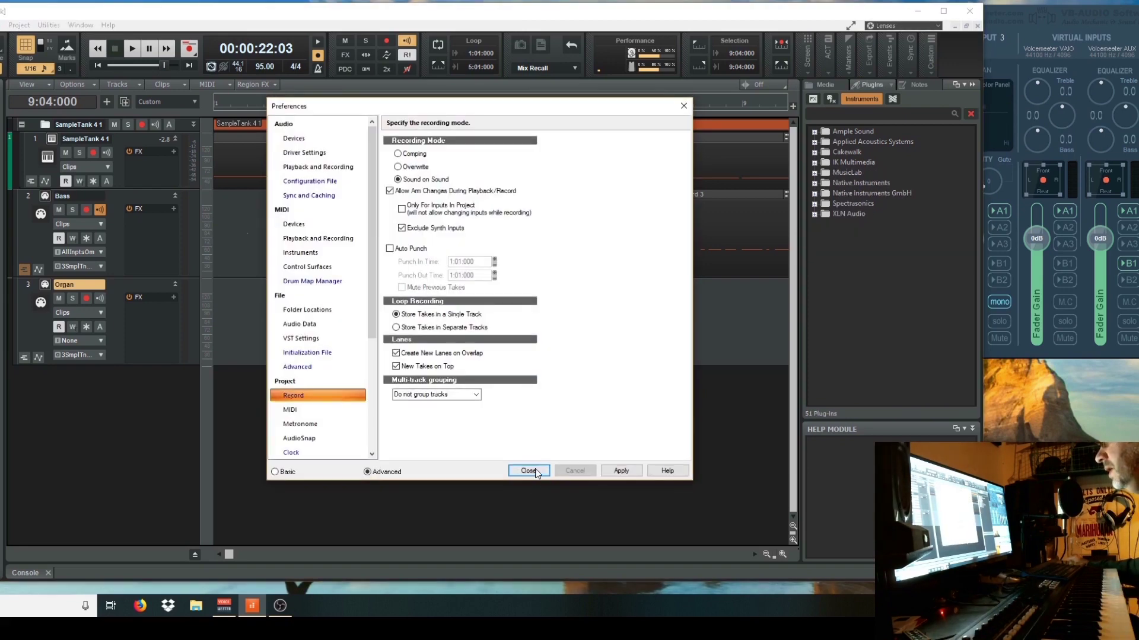
click(536, 471)
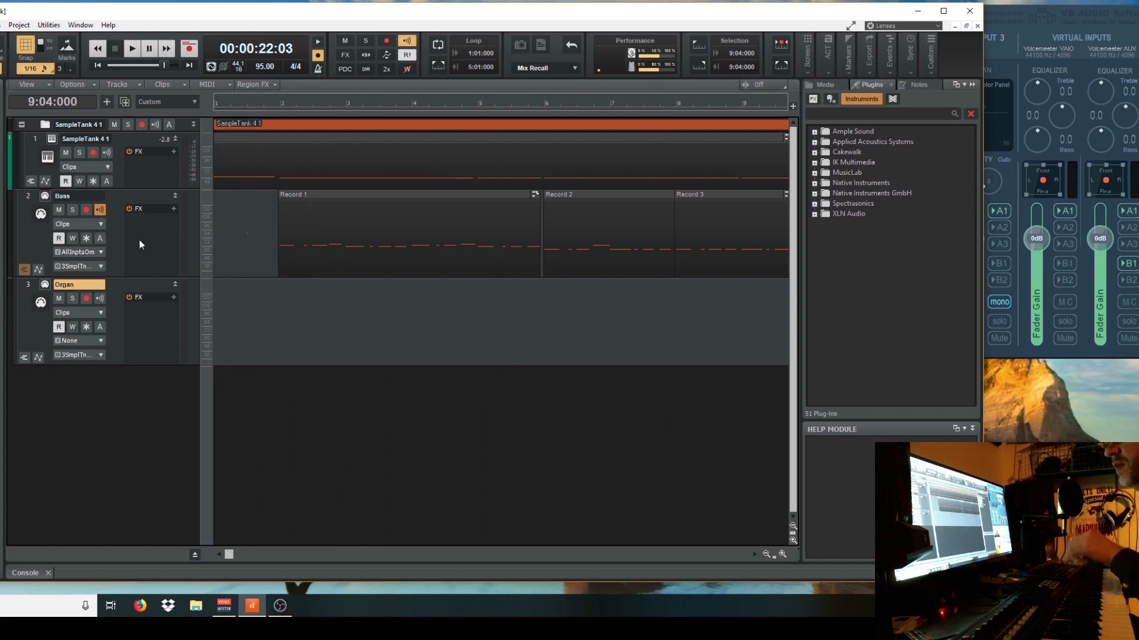
- Move input echo from the Bass track to the Organ track and rehearse the organ part against playback from measure 1
click(104, 213)
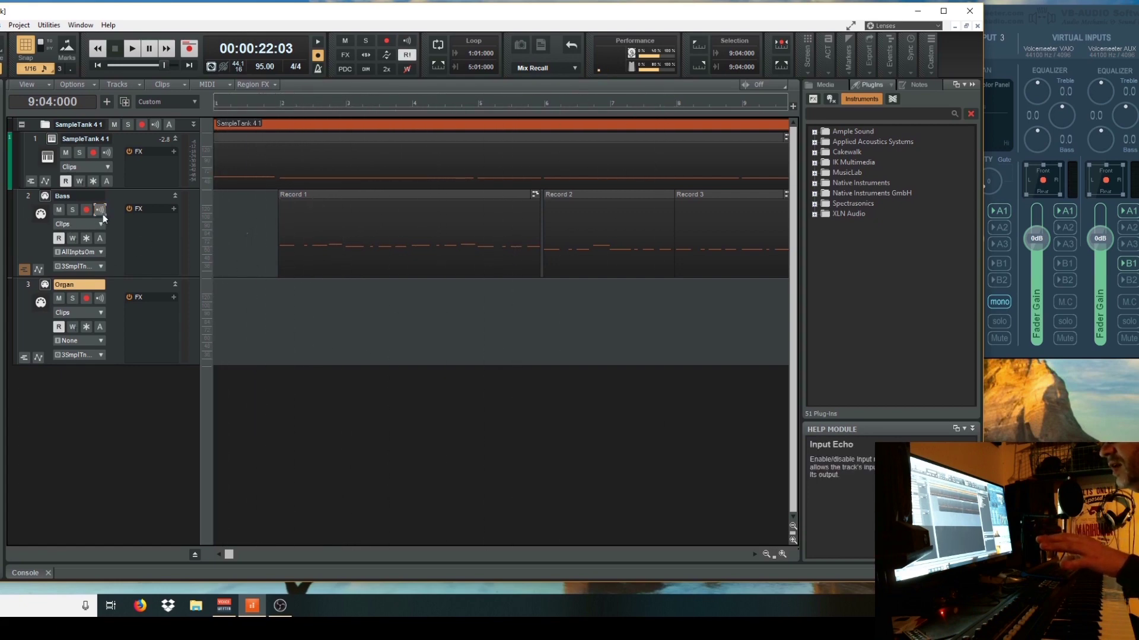
click(100, 297)
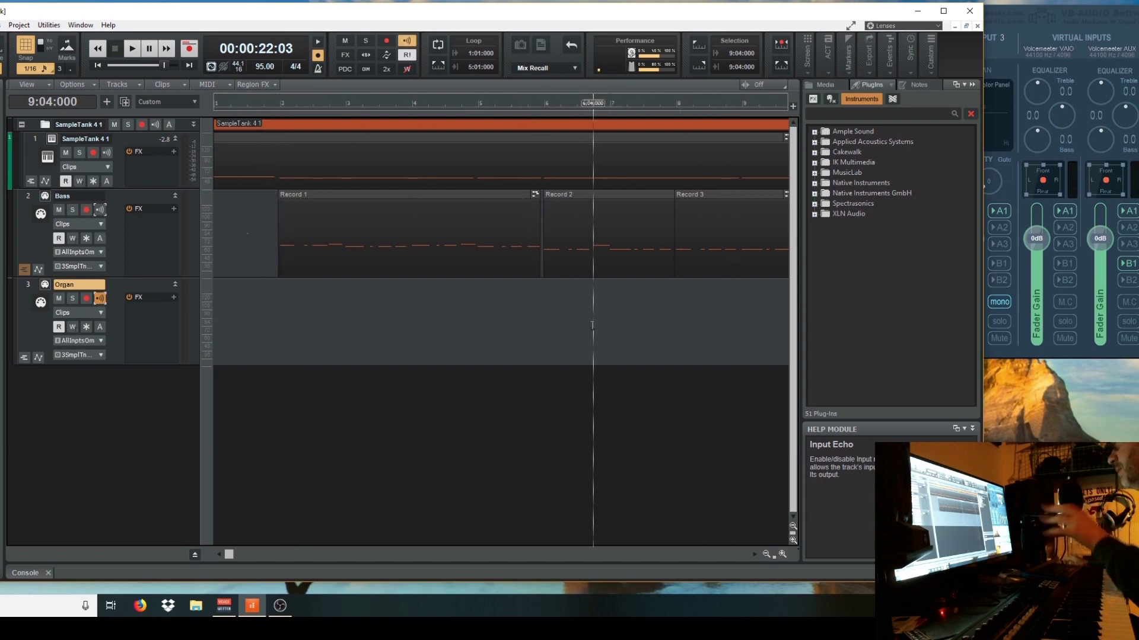
click(259, 341)
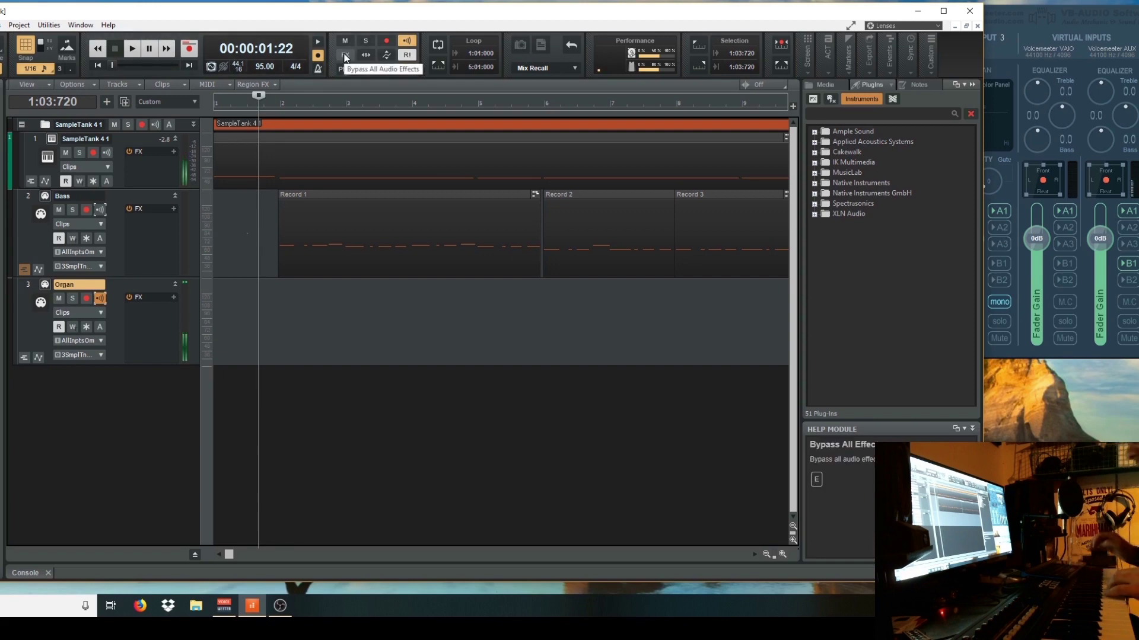
key(space)
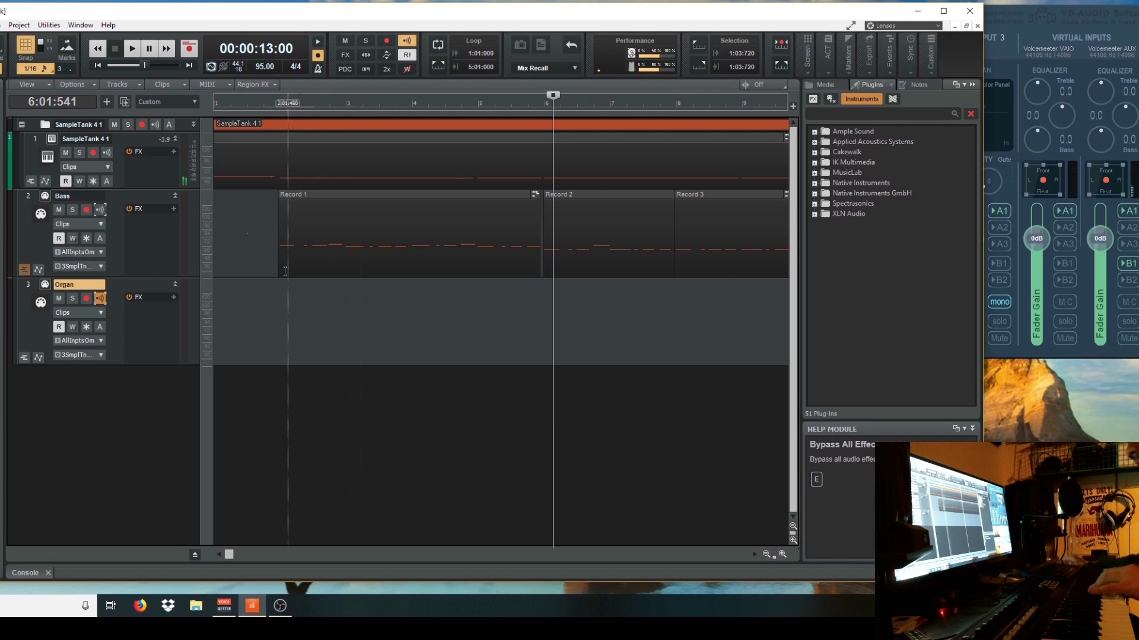
click(249, 261)
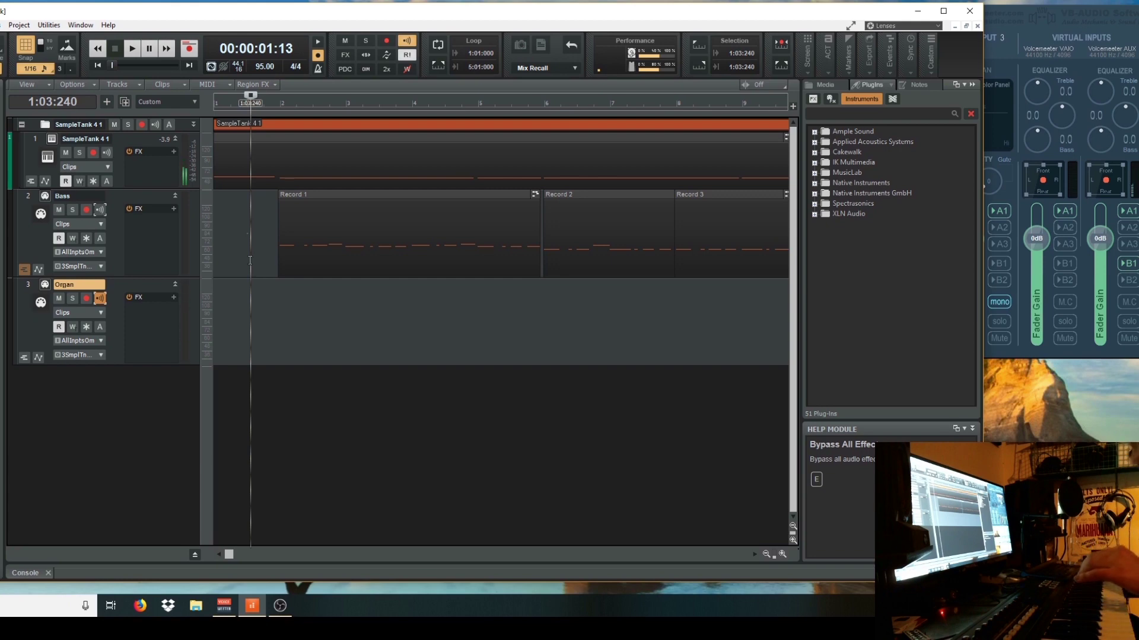
- Arm the Organ track and record an organ take from 1:01:000 through measure 9, restarting after a brief first attempt
click(85, 298)
click(219, 104)
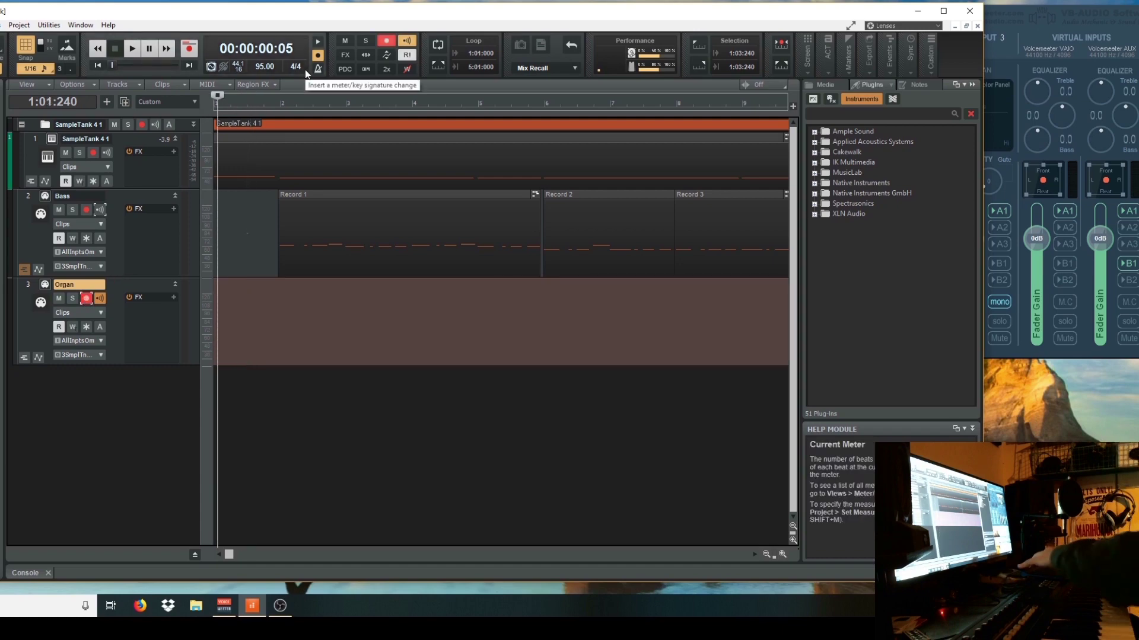
key(space)
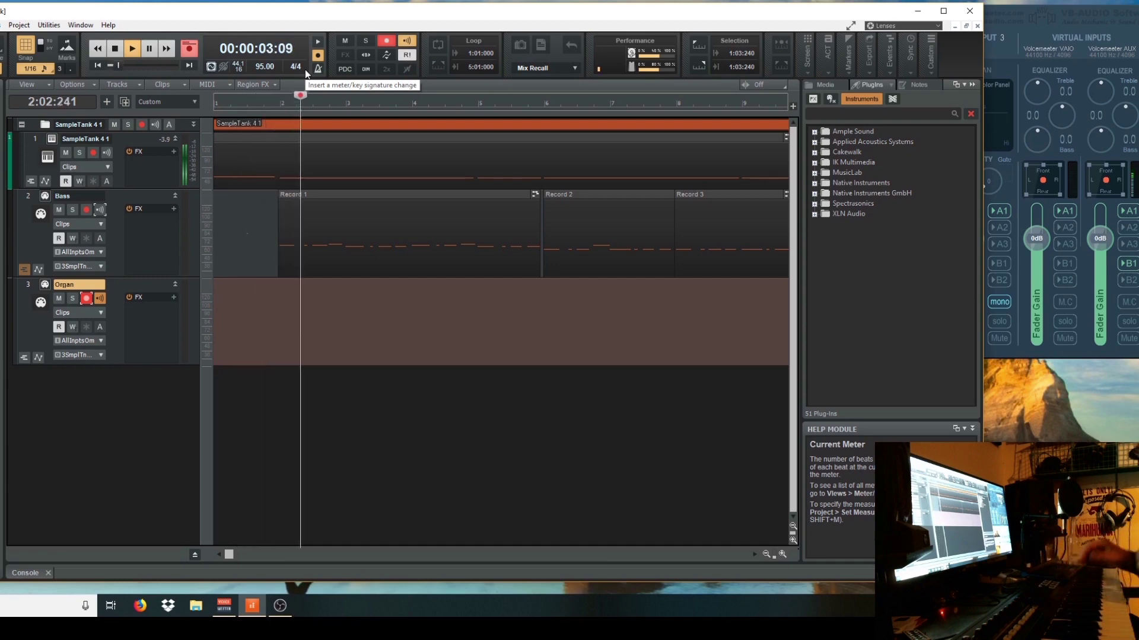
key(space)
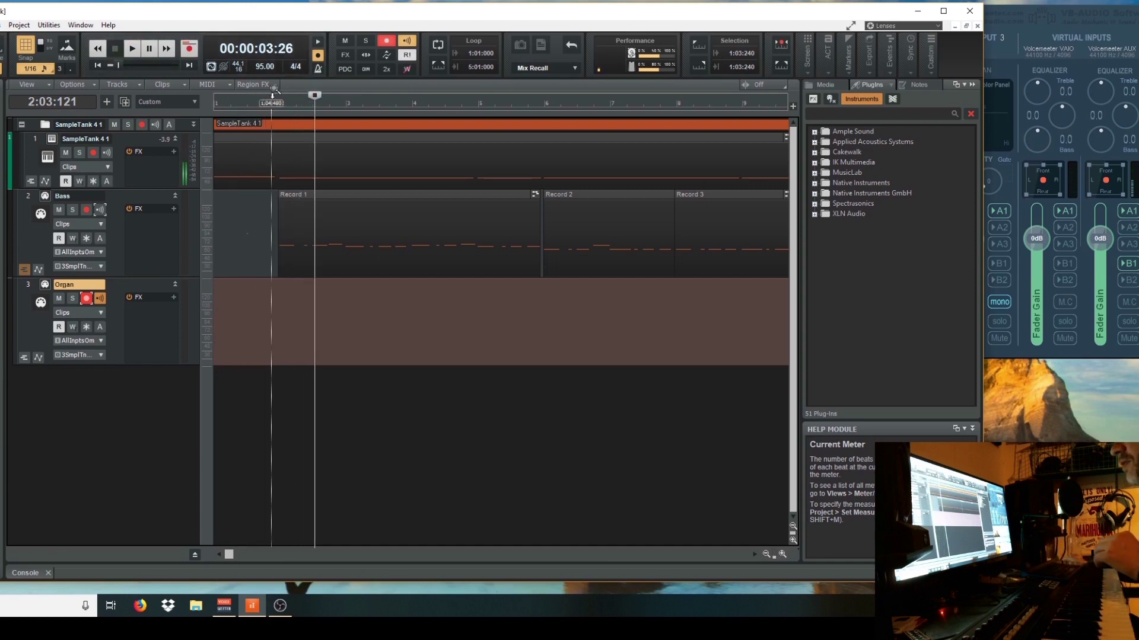
click(98, 66)
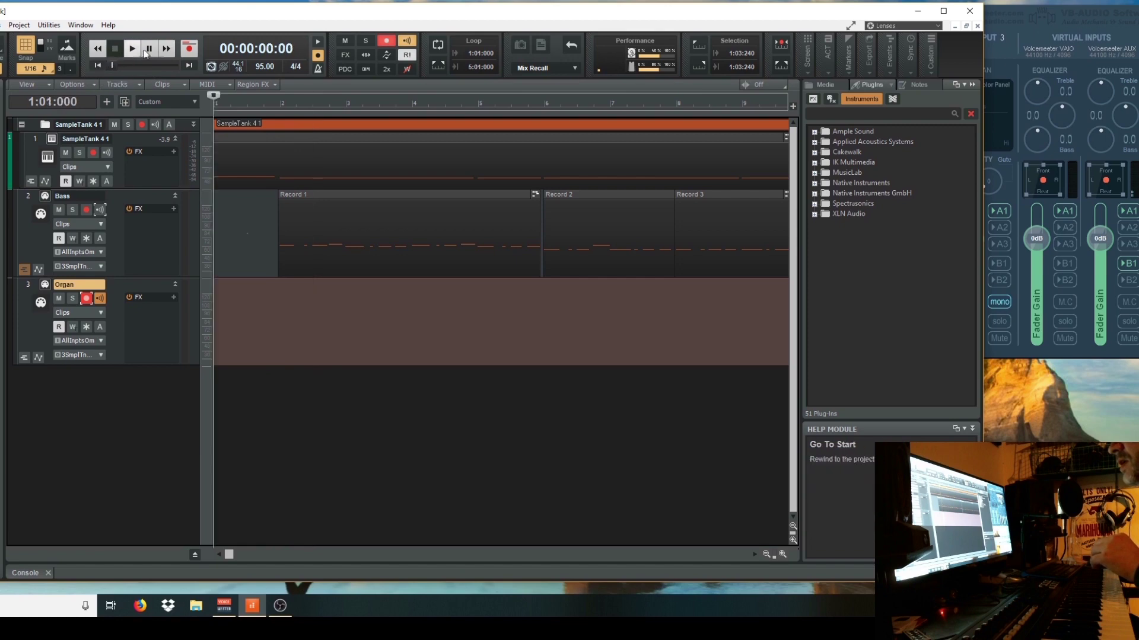
click(189, 49)
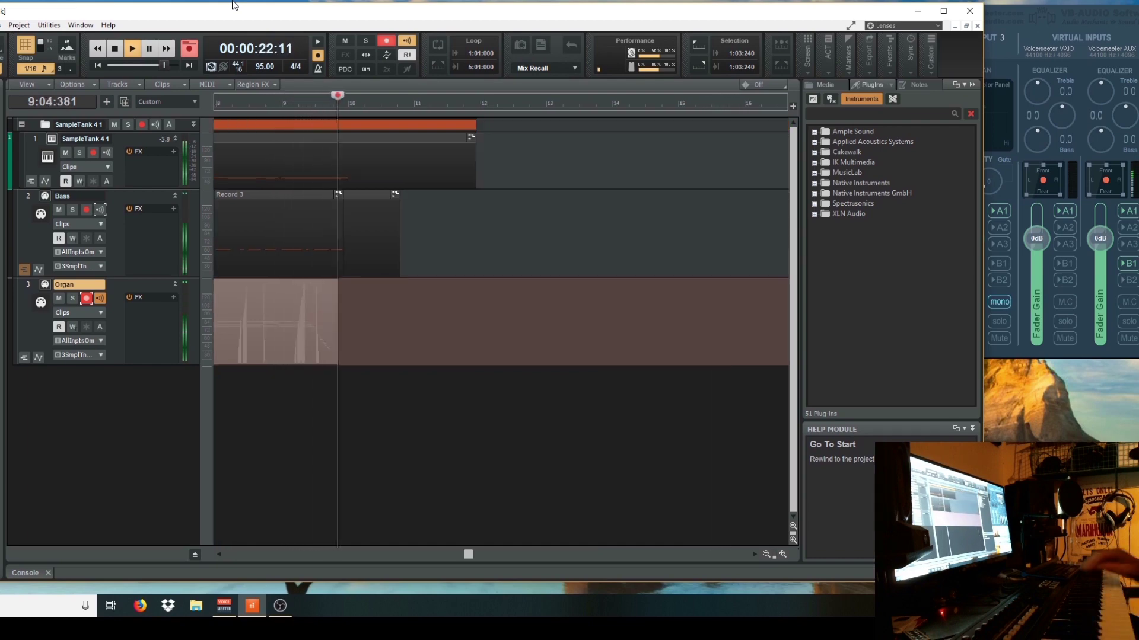
key(space)
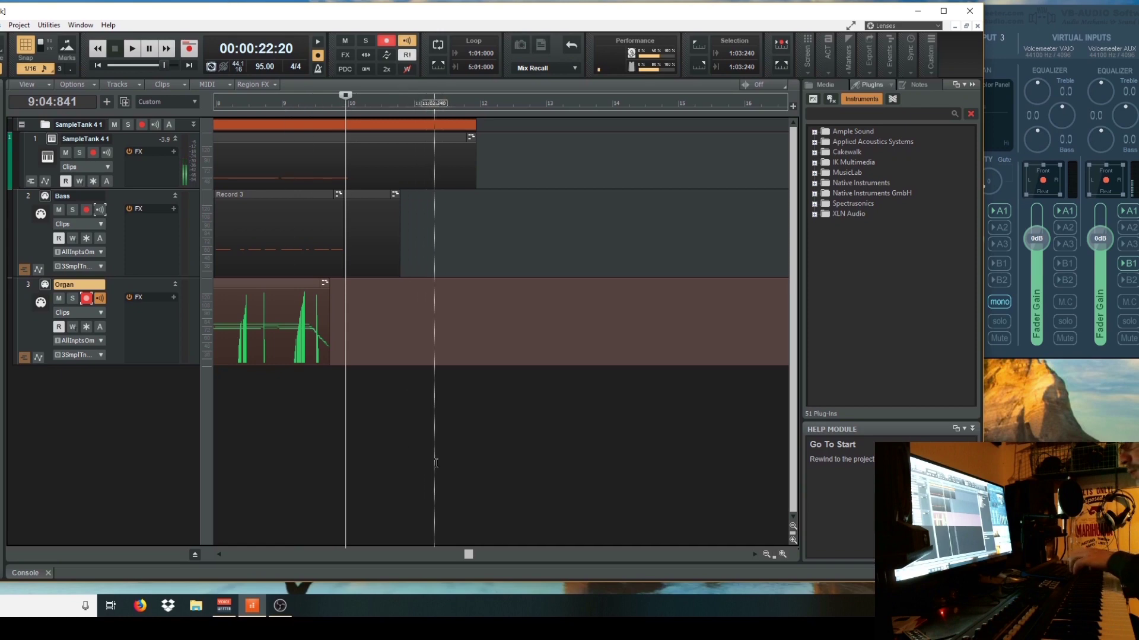
- Play back the new organ take from the project start through measure 4
drag(469, 555, 213, 534)
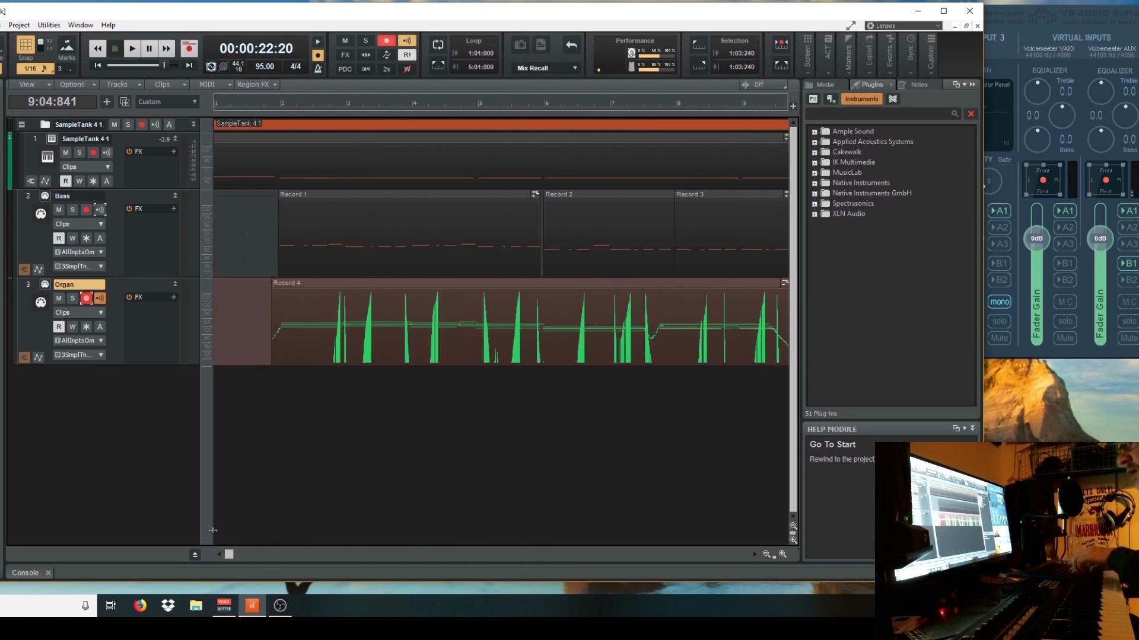
click(96, 66)
key(space)
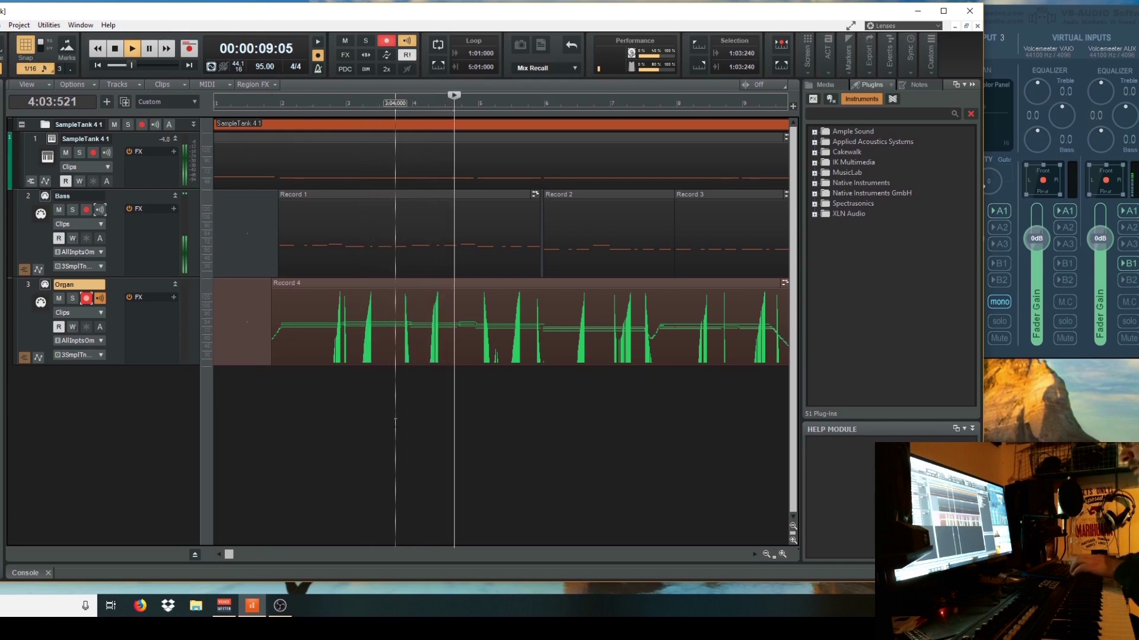
key(space)
- Open the Organ track's Record 4 clip in the piano roll and snap the second chord's three note starts to 3:01:000
click(321, 310)
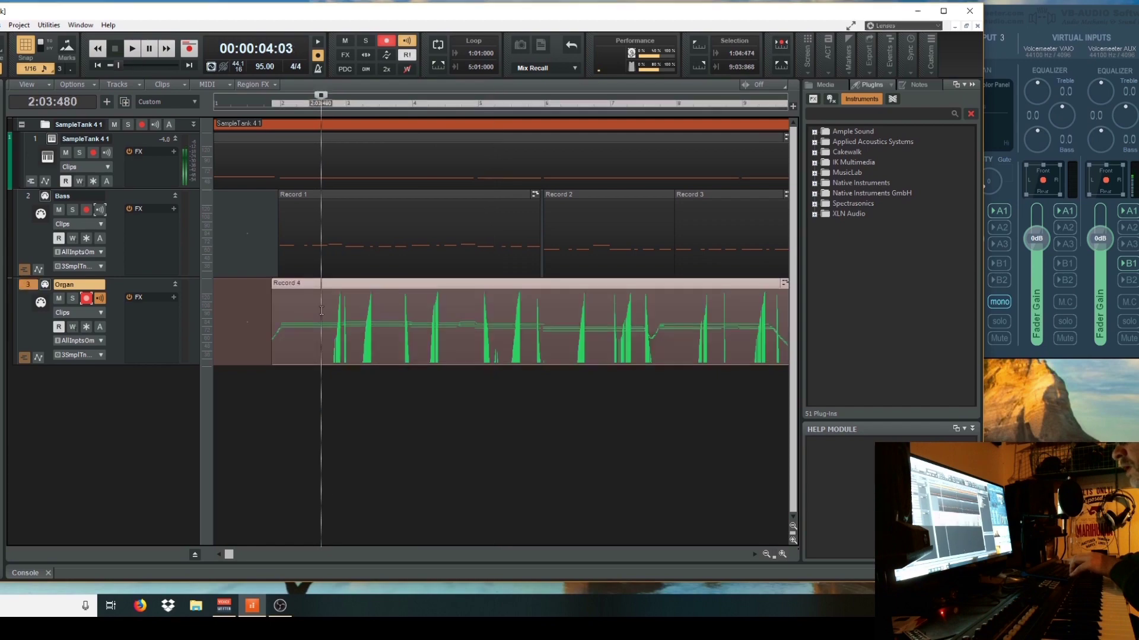
double_click(321, 311)
scroll(338, 311, up, 3)
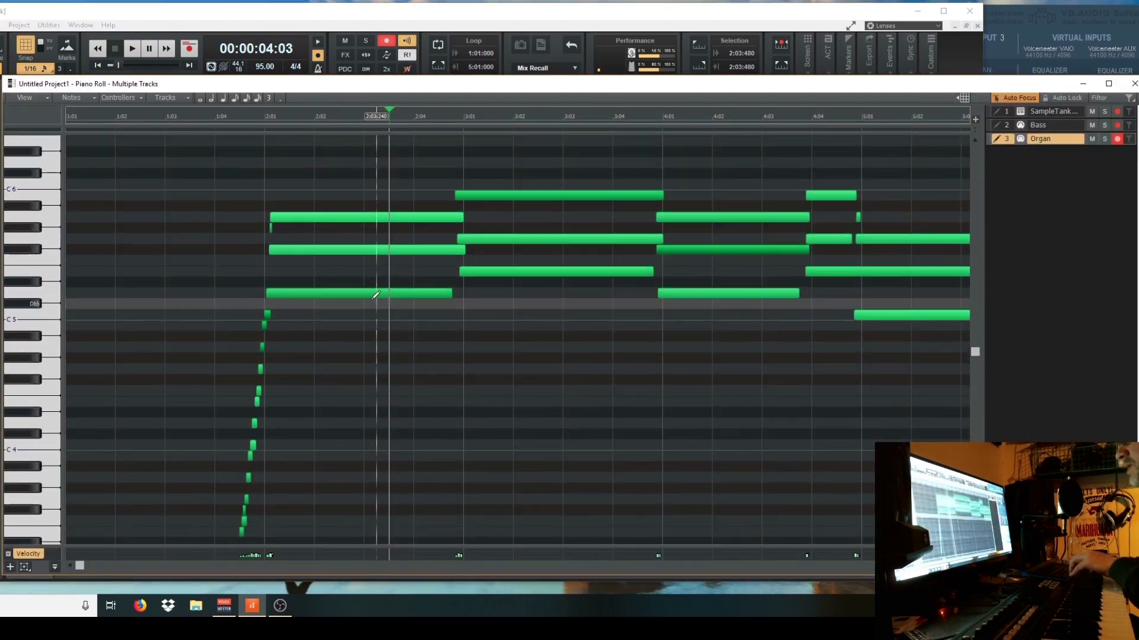
scroll(375, 296, up, 2)
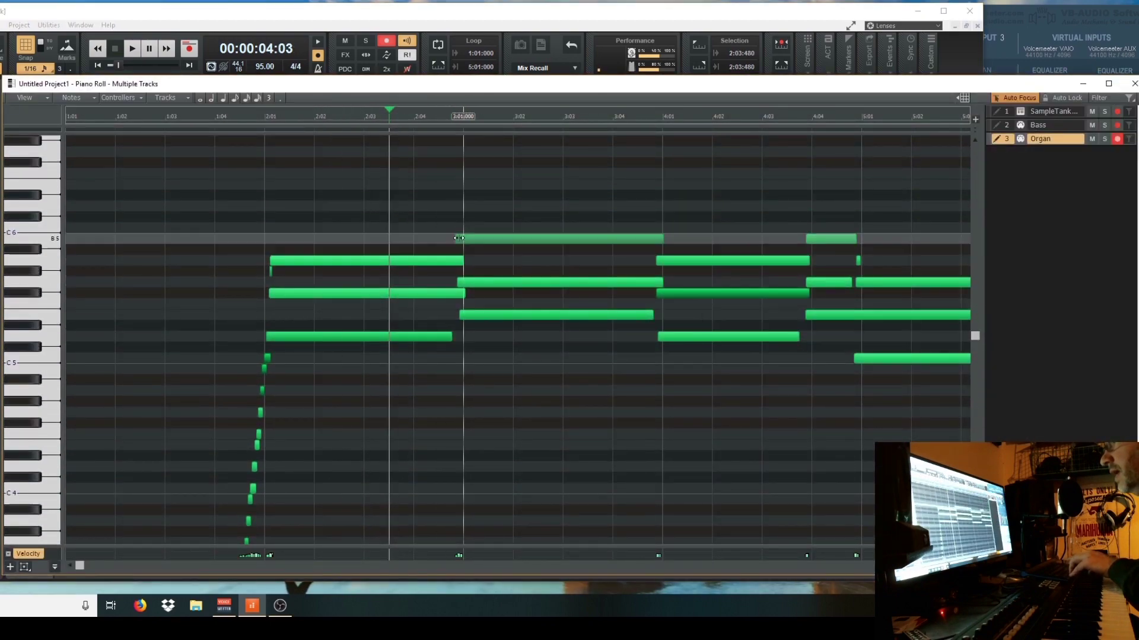
drag(458, 282, 463, 315)
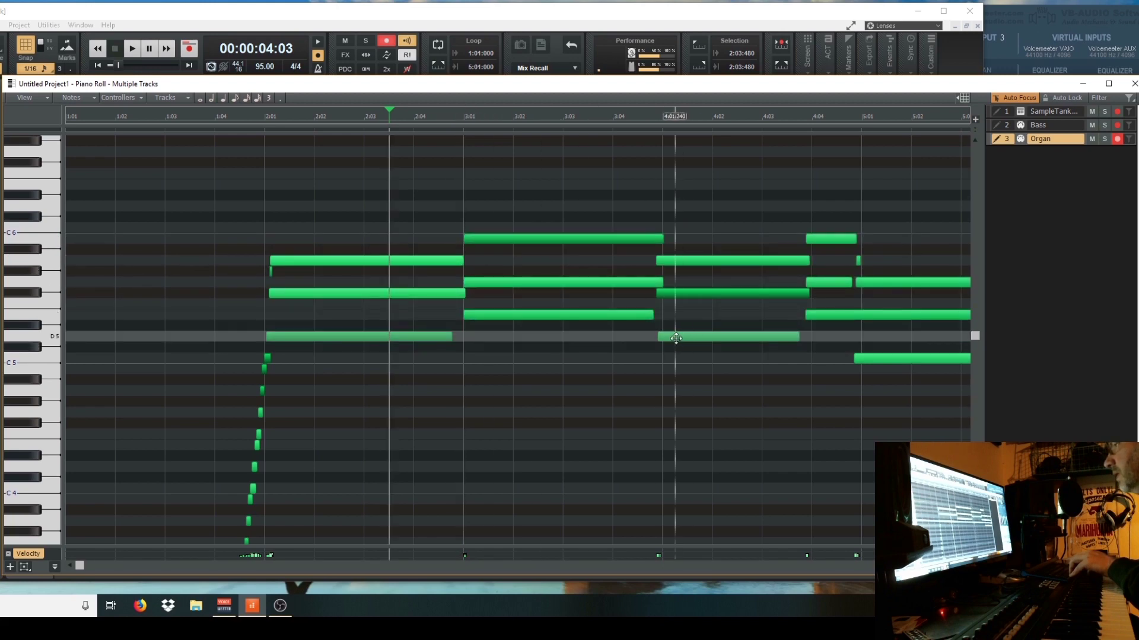
- Snap the Organ clip's third chord note starts to 4:01:000 and the following chord's three note starts to 4:04:000
drag(665, 337, 663, 336)
drag(657, 293, 662, 260)
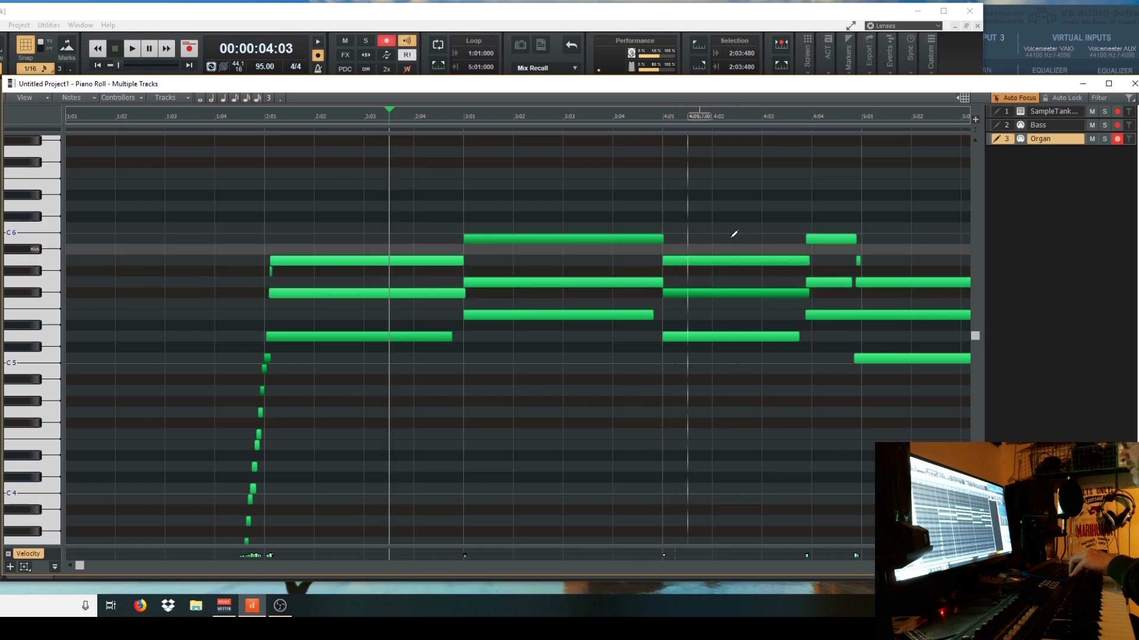
drag(811, 235, 811, 235)
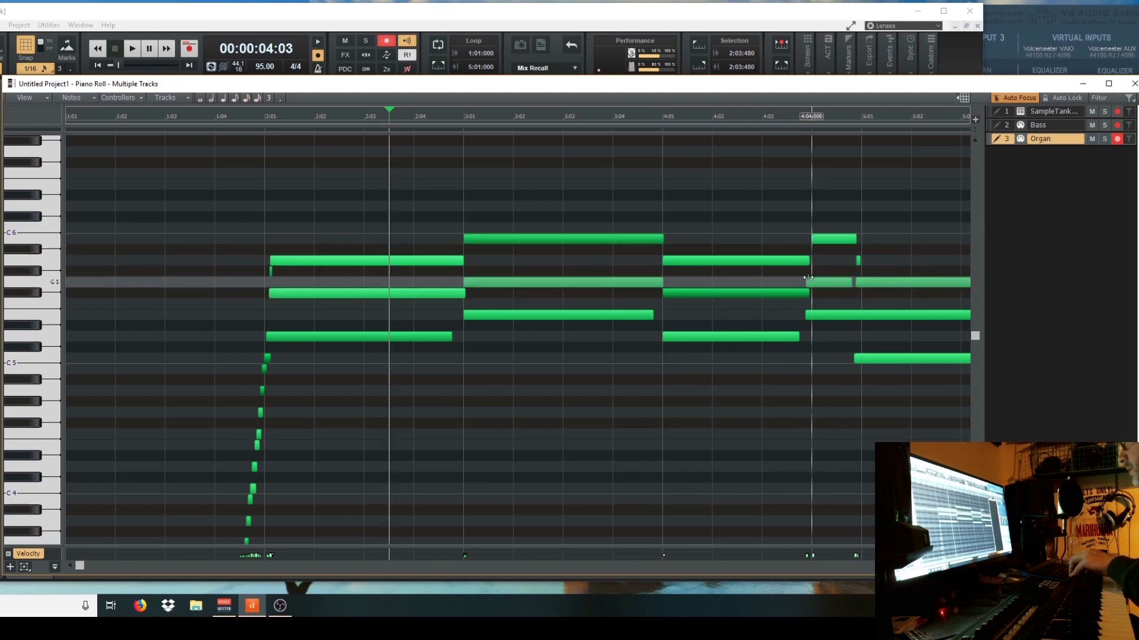
drag(809, 280, 808, 314)
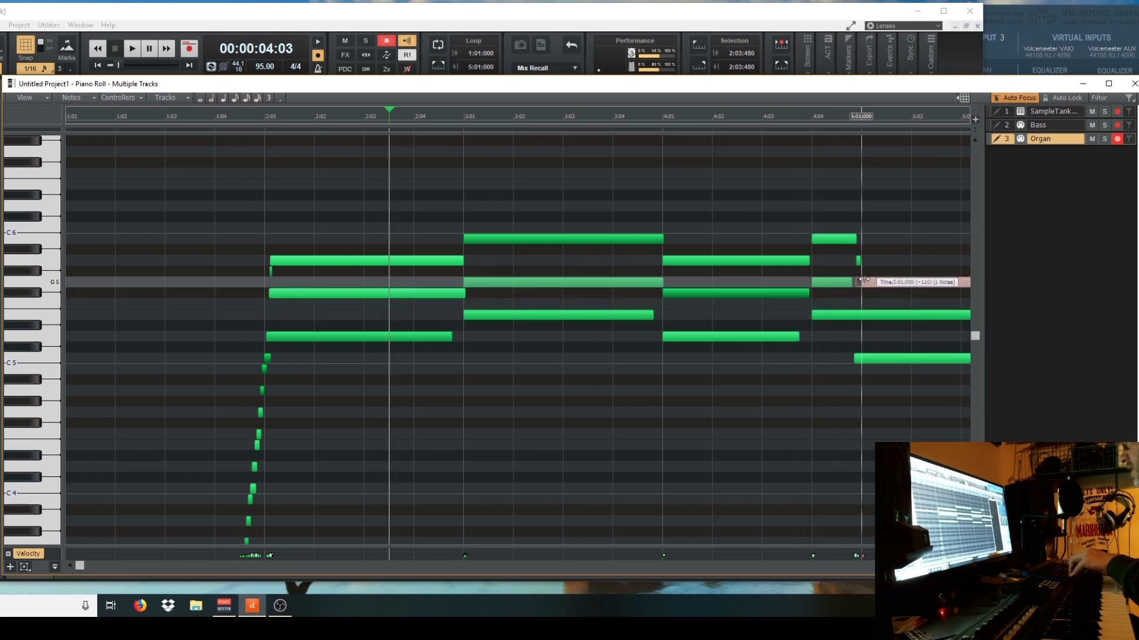
- Snap the two late note starts at measure 5 to 5:01:000 and the next chord's three note starts to 6:01:000
drag(863, 280, 861, 279)
drag(860, 359, 859, 358)
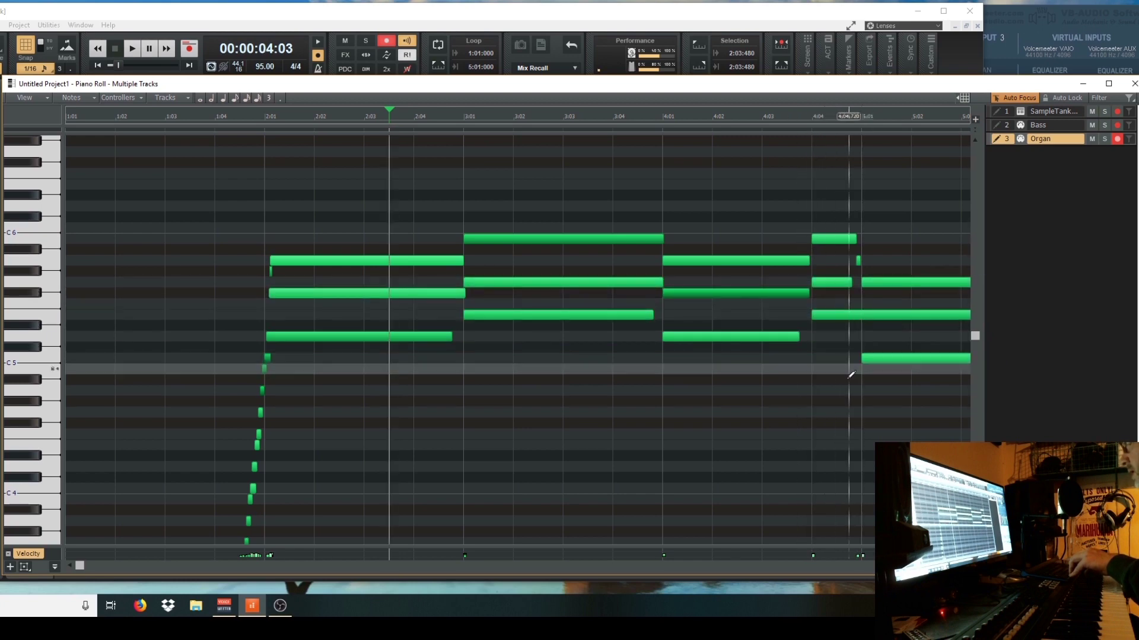
scroll(510, 373, right, 3)
scroll(499, 355, right, 6)
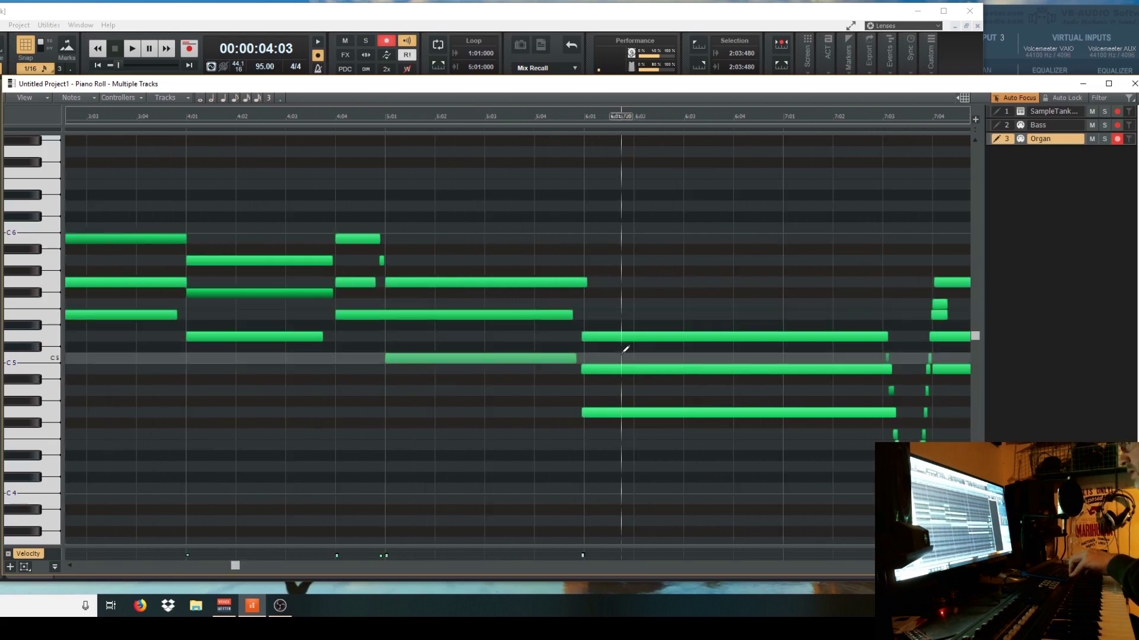
drag(583, 338, 584, 368)
drag(585, 411, 588, 412)
- Move the short two-note pair near the end of measure 8 to 8:04:000 and snap the next two note starts to 9:01:000
scroll(594, 401, right, 8)
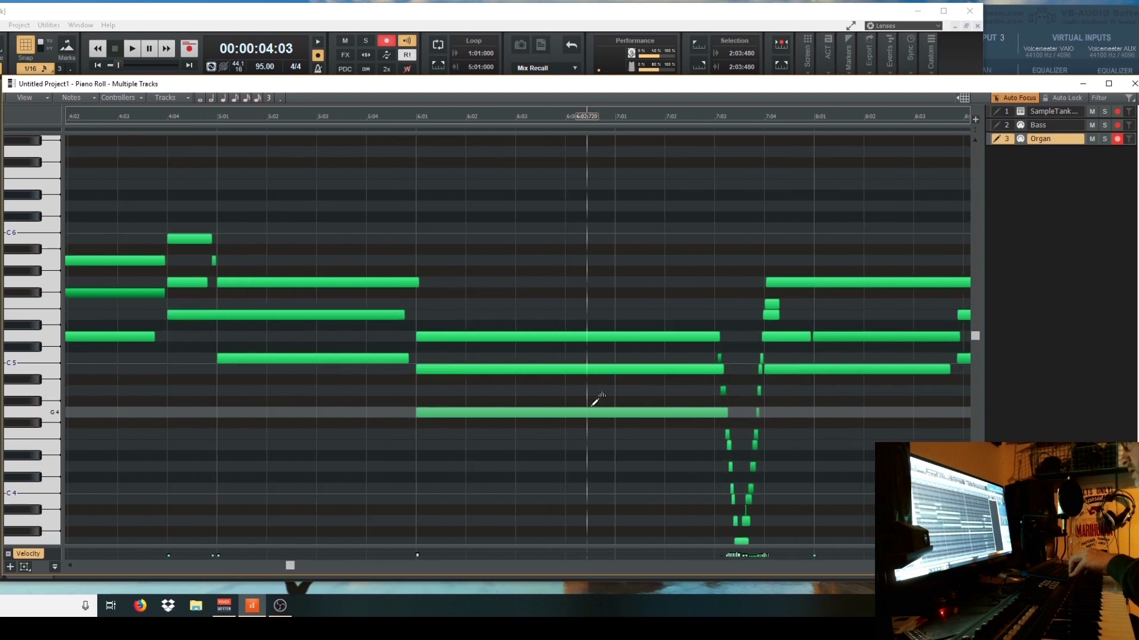
scroll(595, 400, right, 6)
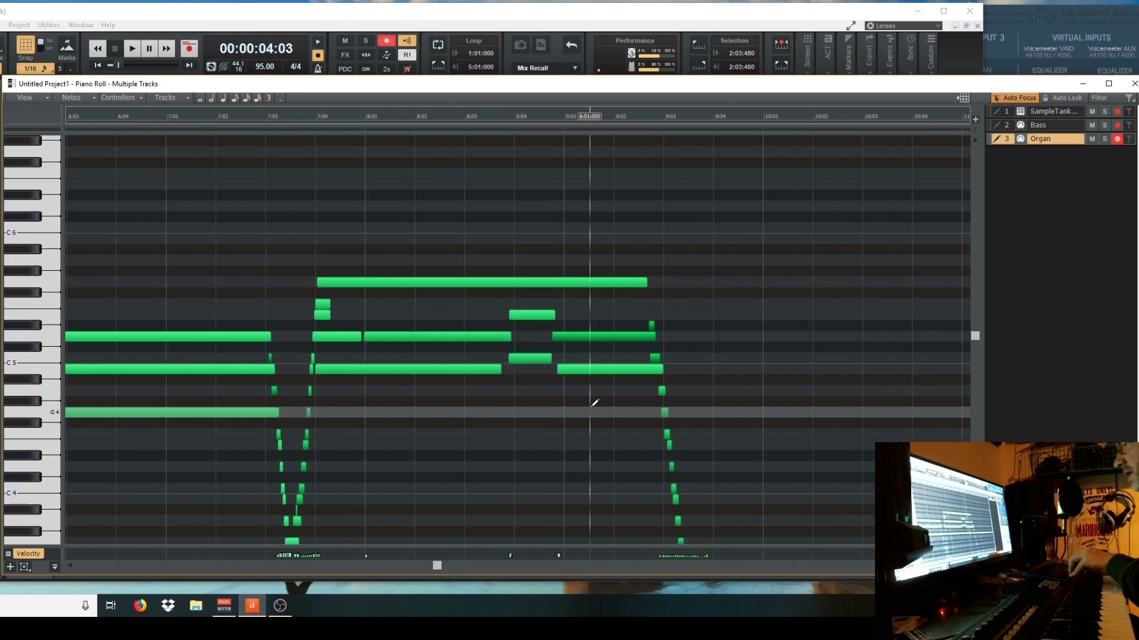
drag(525, 317, 526, 319)
drag(523, 357, 564, 369)
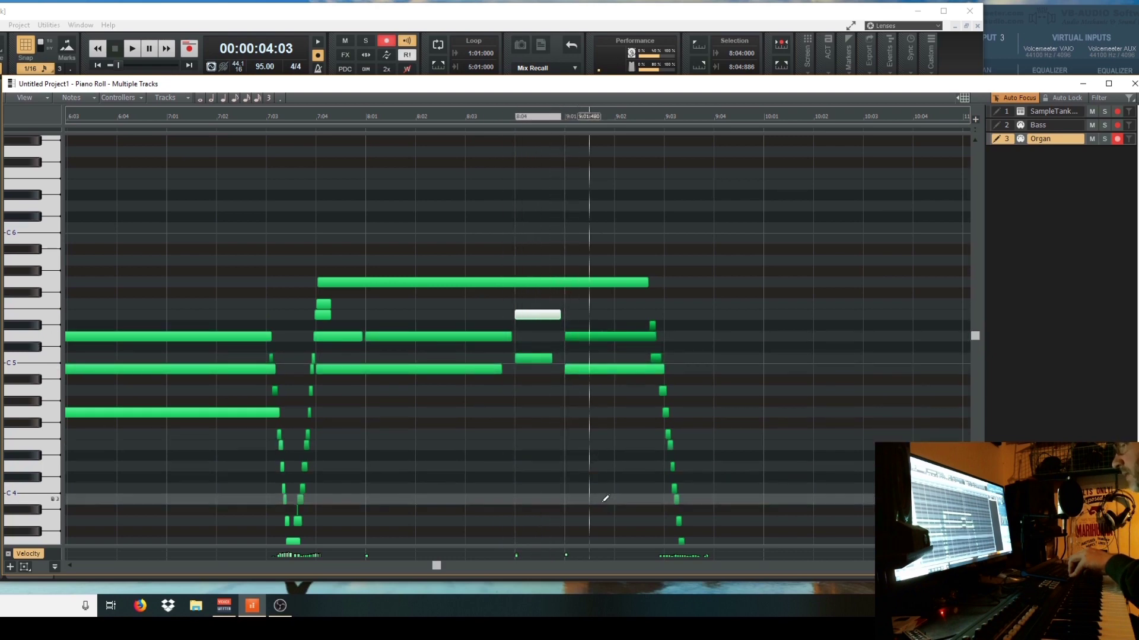
- Delete the stray short A5 note just before measure 5 and minimize the piano roll
drag(432, 568, 62, 554)
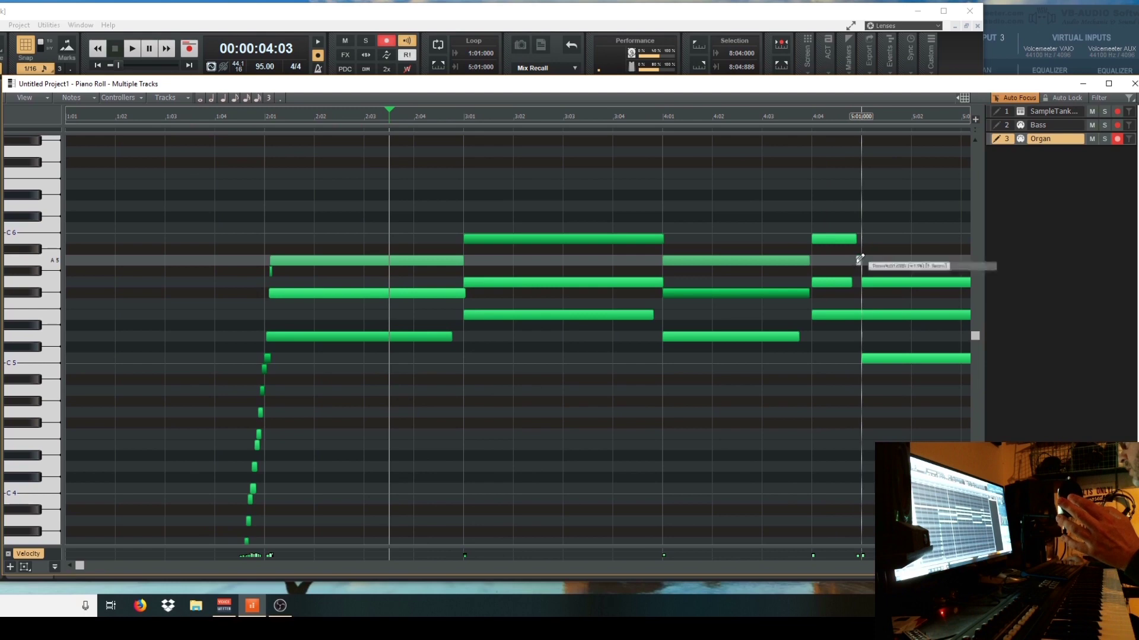
right_click(858, 259)
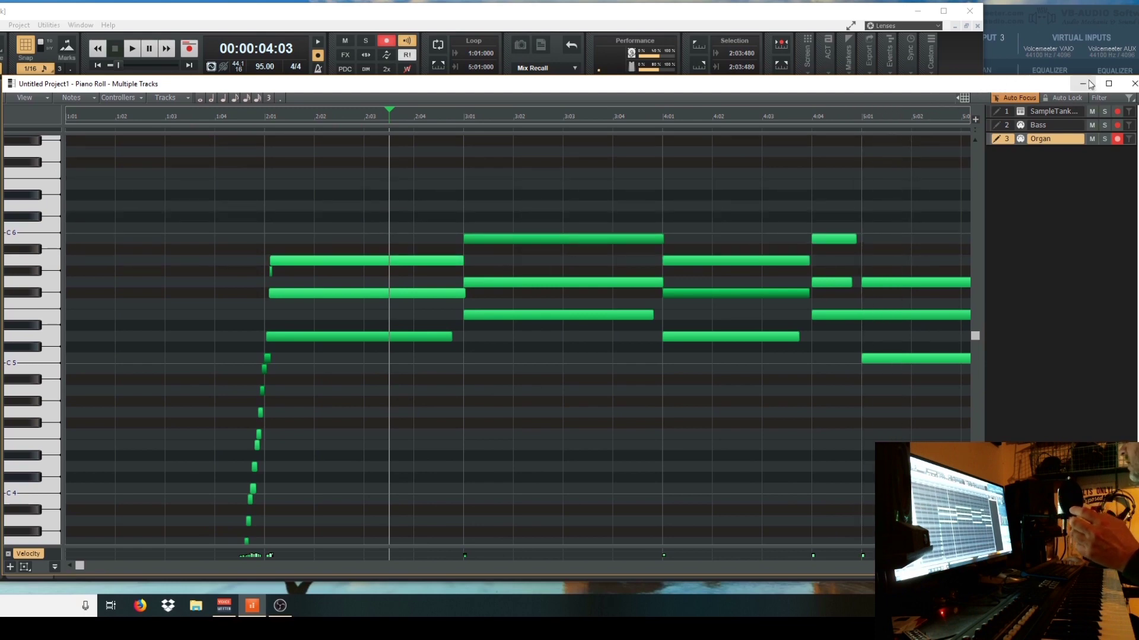
click(1086, 81)
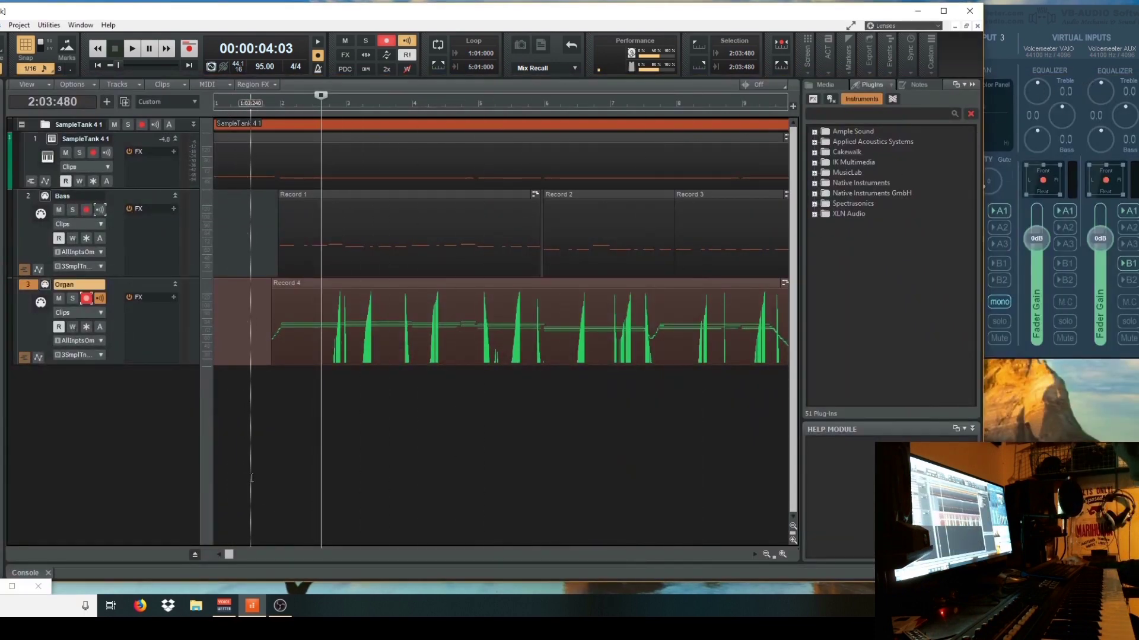
- Play the project from the start and bring up SampleTank 4's mixer with the Organ track's instrument window
click(254, 476)
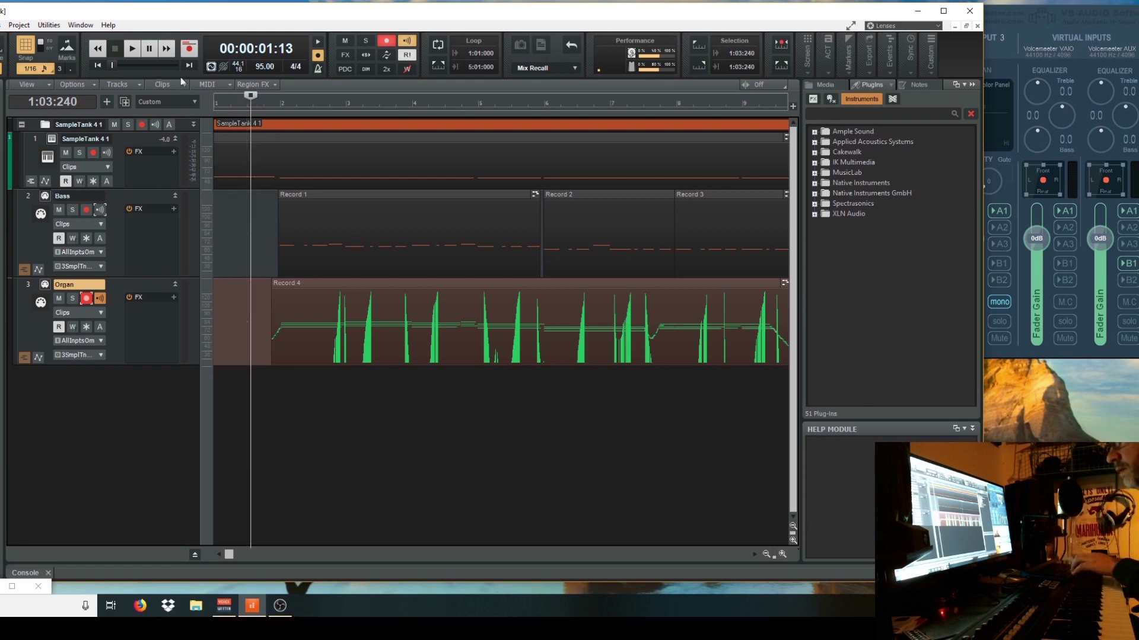
click(98, 66)
key(space)
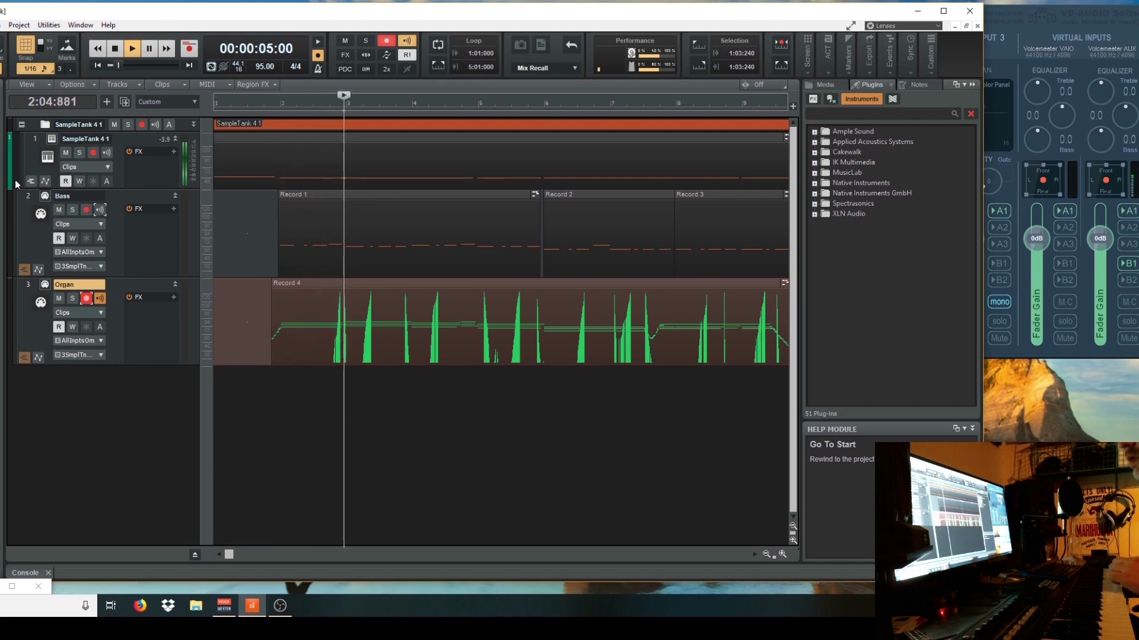
click(45, 284)
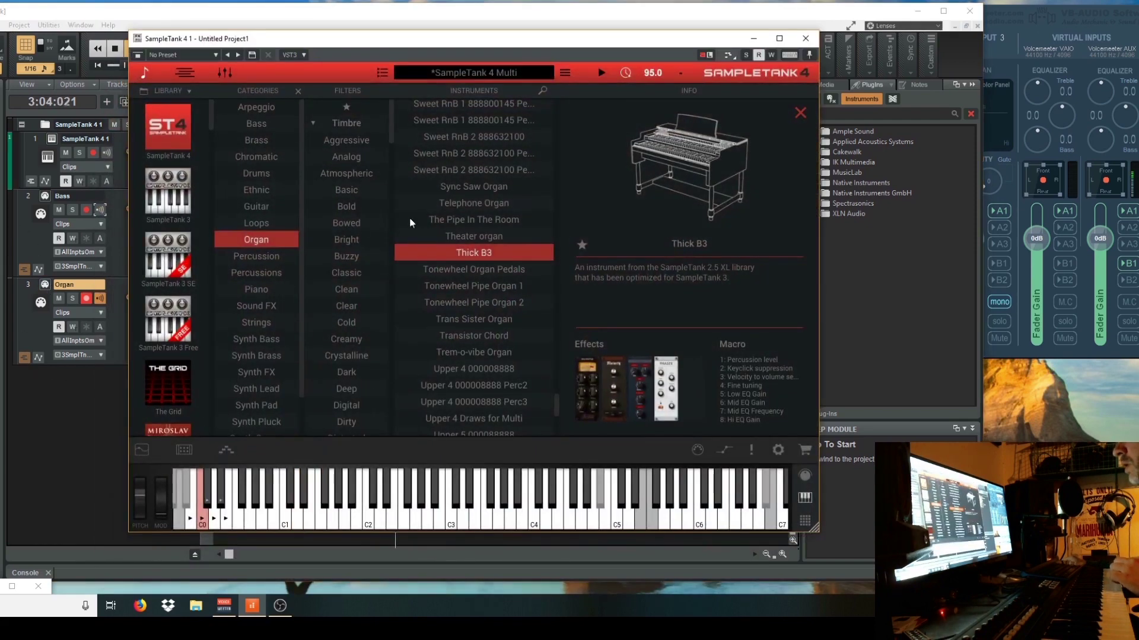
click(227, 452)
click(224, 72)
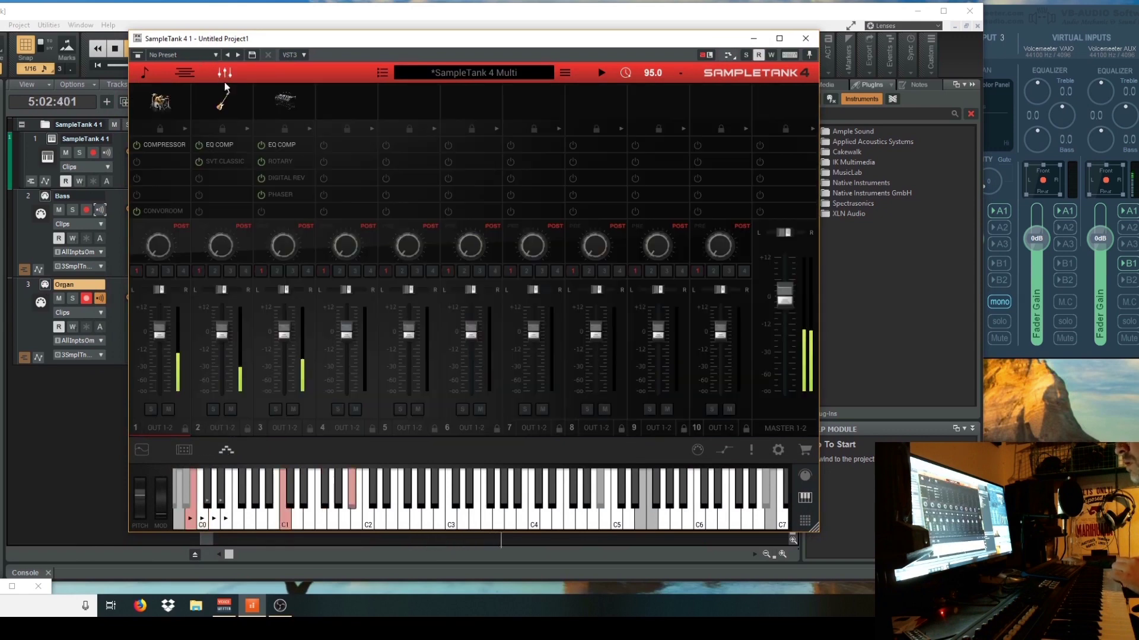
- Lower the organ channel to about -9.53 dB and the bass channel to about -9.97 dB, uncovering the transport controls
drag(283, 325, 288, 354)
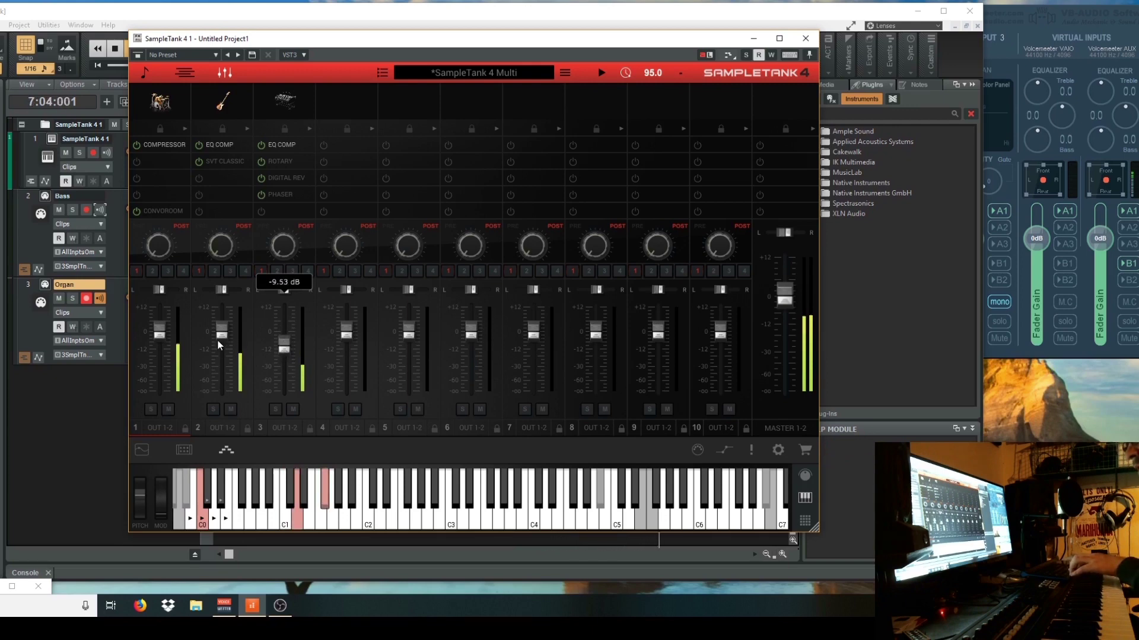
mouse_move(221, 338)
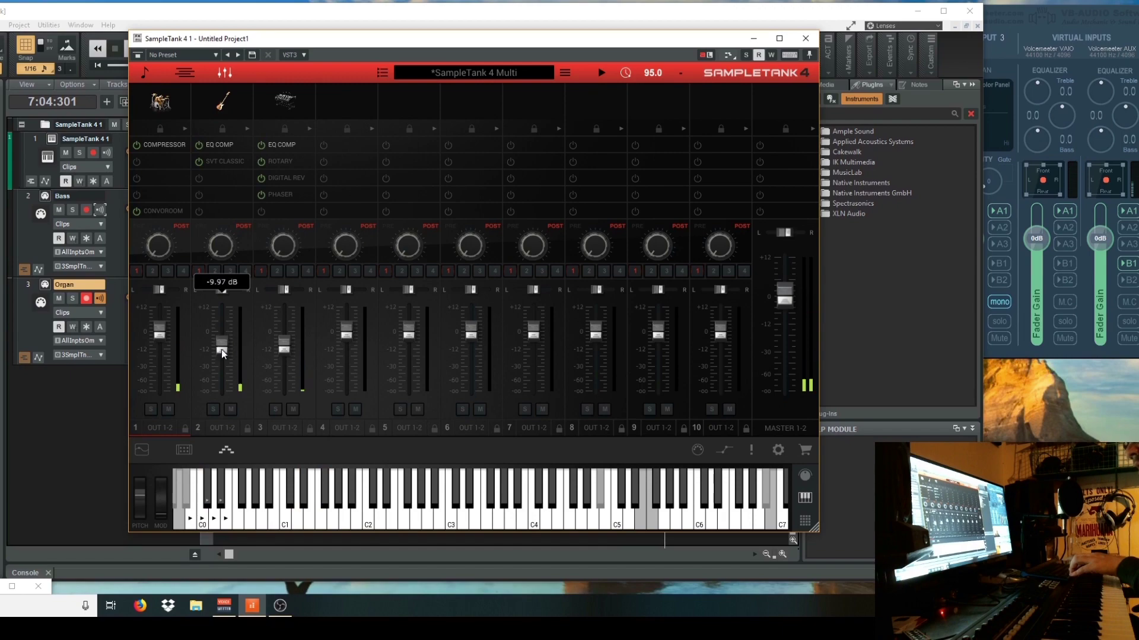
drag(236, 46, 235, 94)
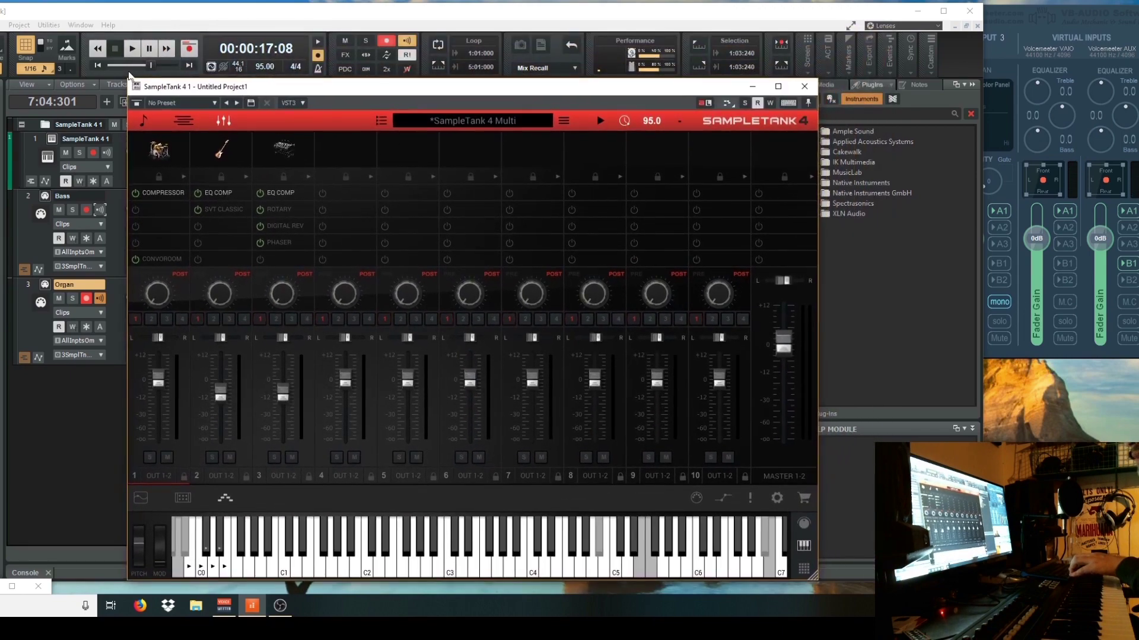
- Replay from the start, rebalance the drums to about -5.79 dB and the bass to about -2.41 dB, and minimize SampleTank 4
click(96, 65)
key(space)
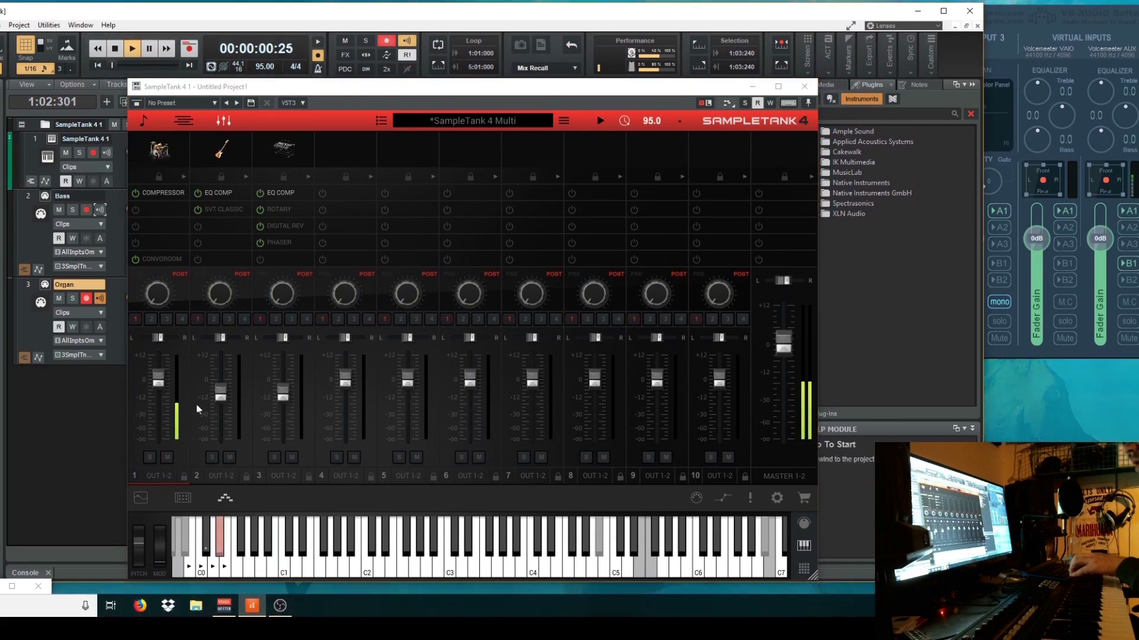
click(160, 392)
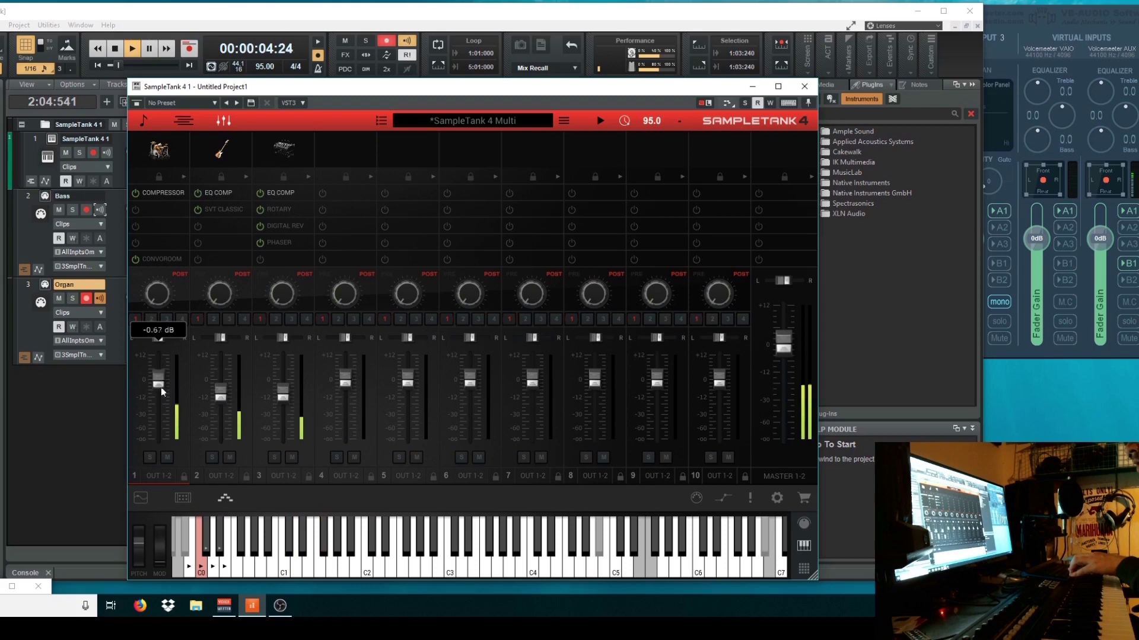
drag(212, 399, 161, 391)
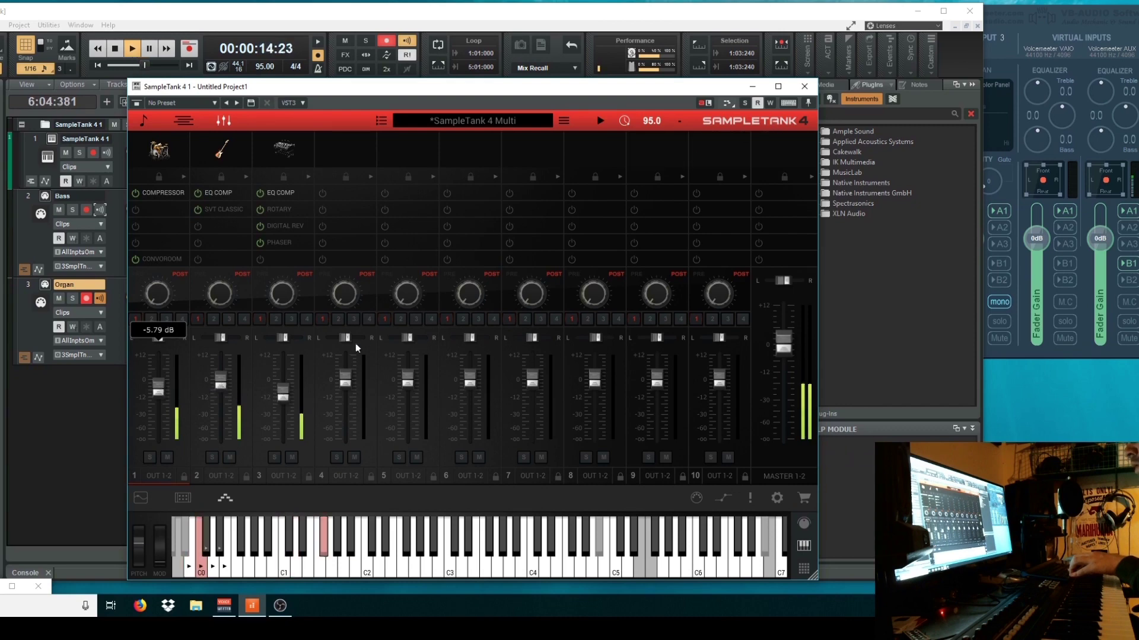
click(222, 392)
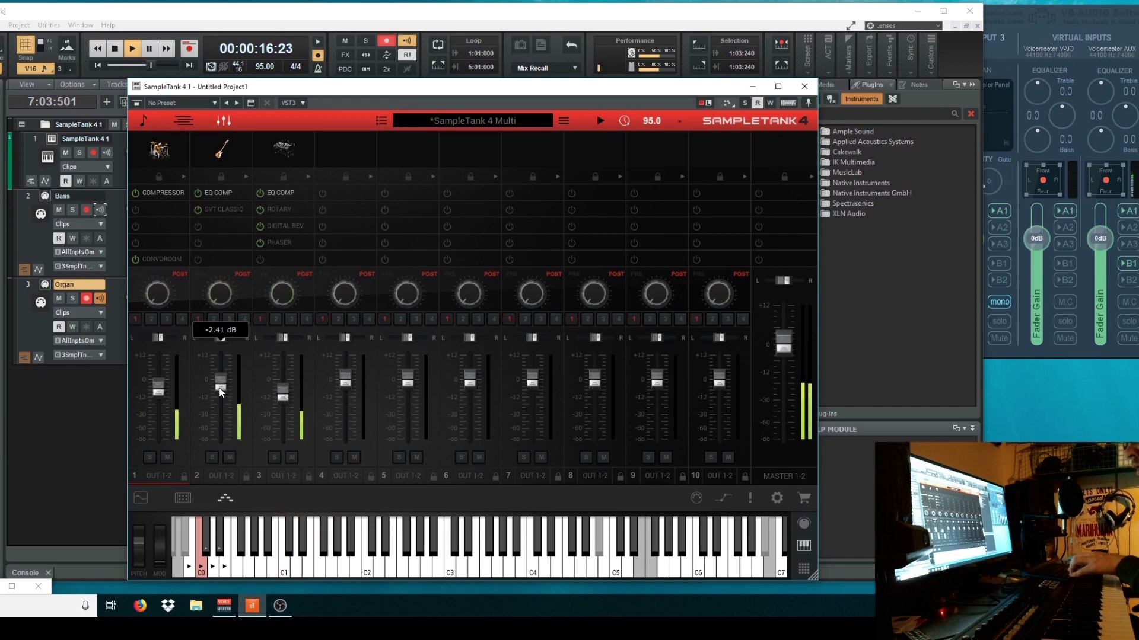
click(752, 86)
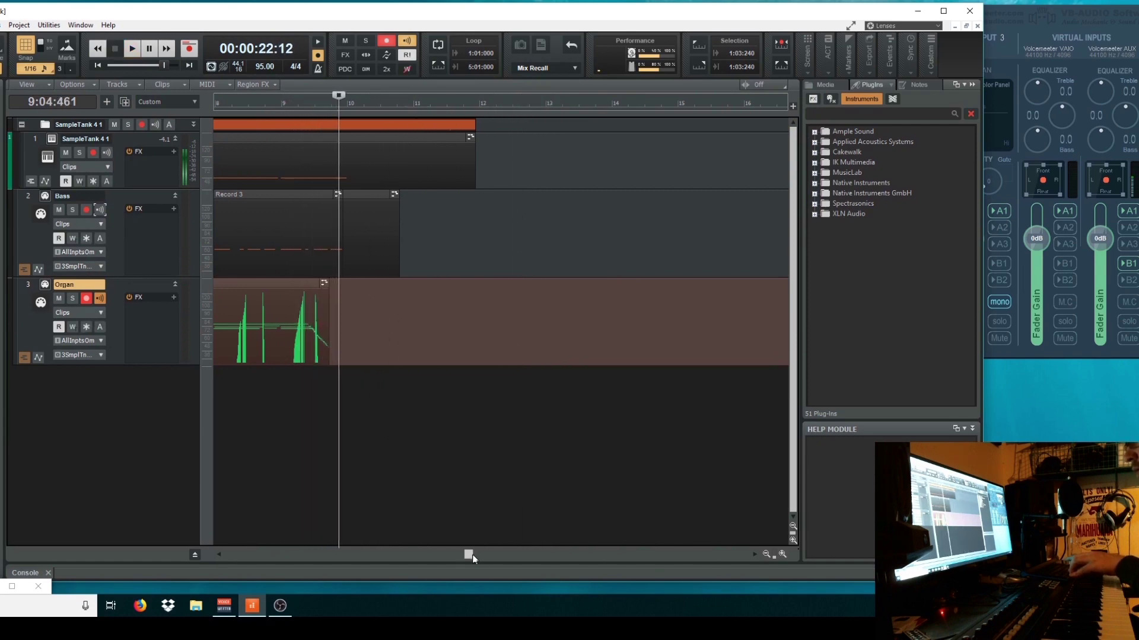
- Disarm the Organ track and insert a new MIDI track below it
drag(473, 561, 231, 554)
click(87, 299)
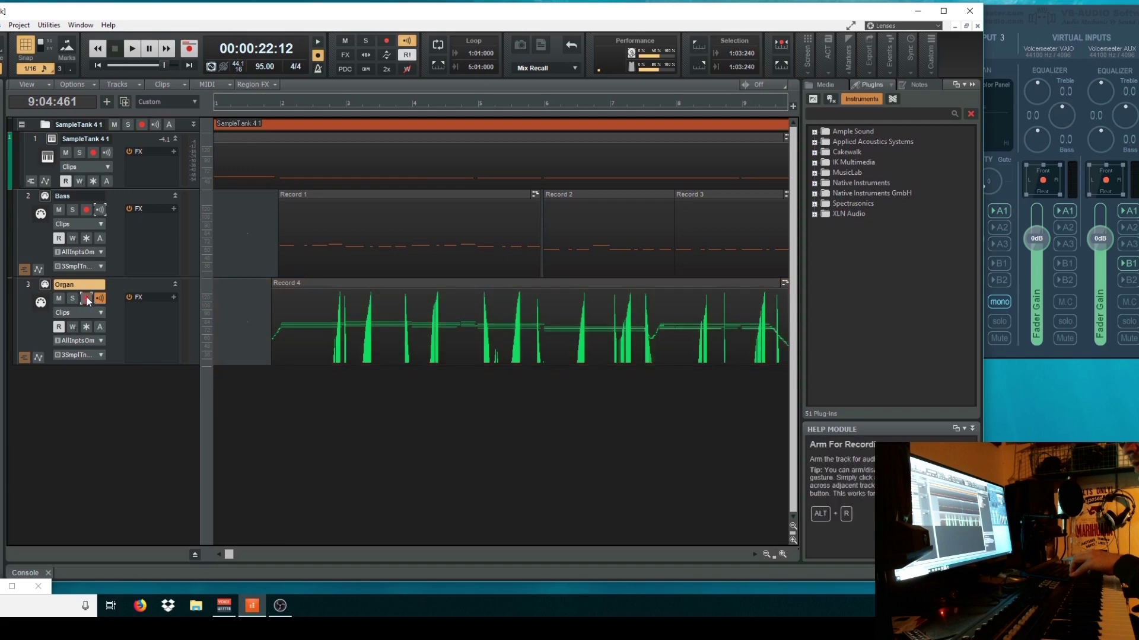
right_click(112, 365)
click(102, 380)
right_click(101, 380)
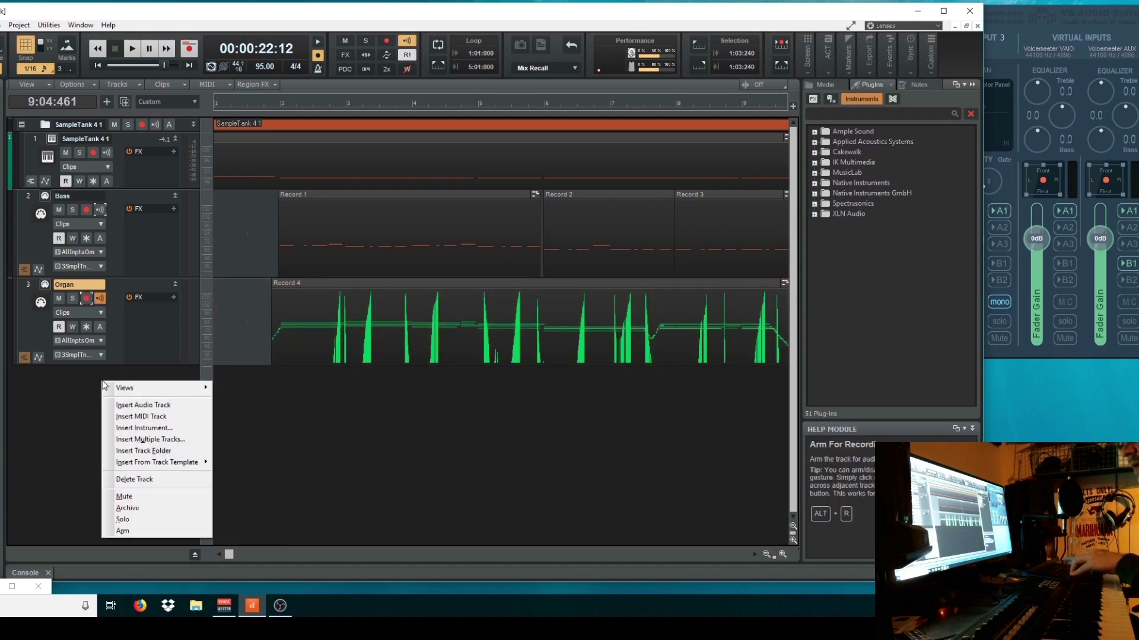
click(145, 415)
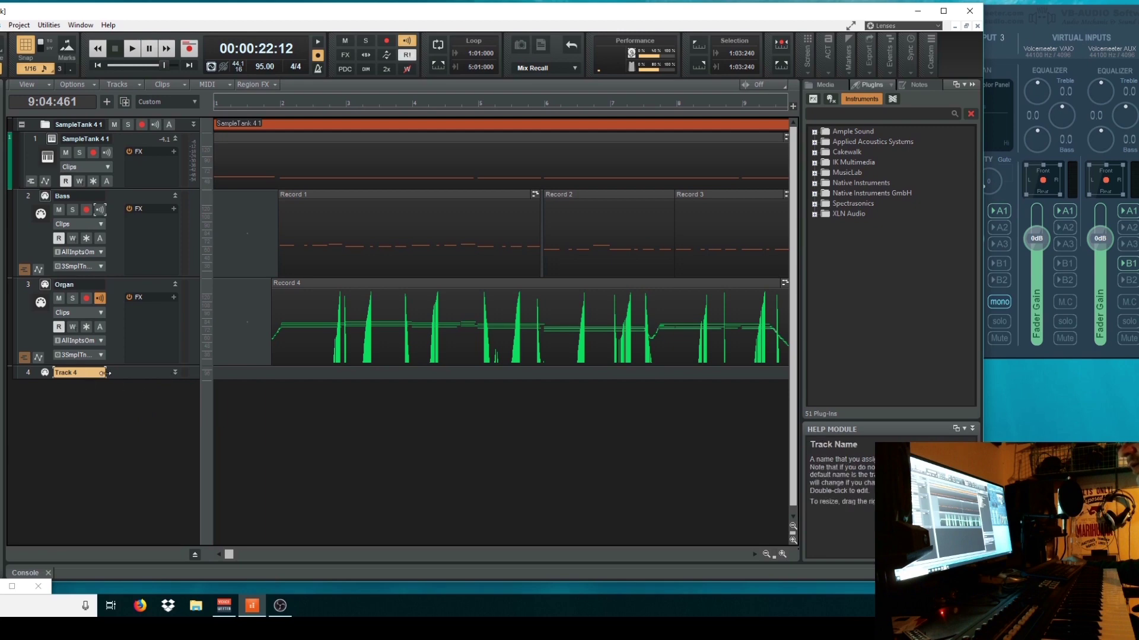
- Expand the new MIDI track to show its input and output, and route its output to SampleTank 4
click(176, 372)
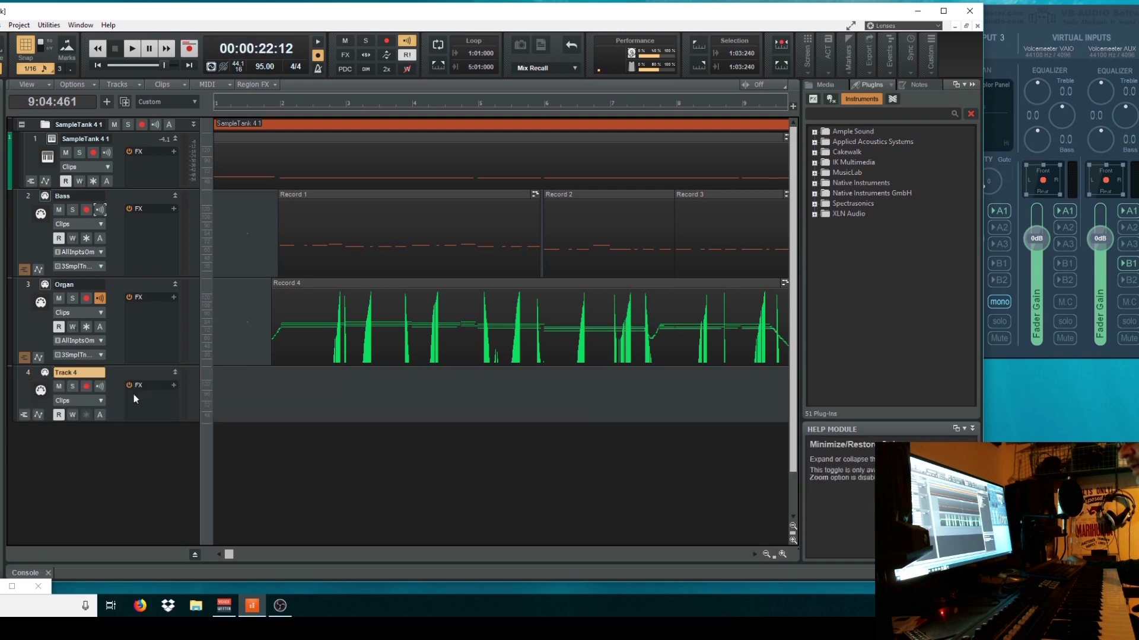
drag(114, 423, 112, 462)
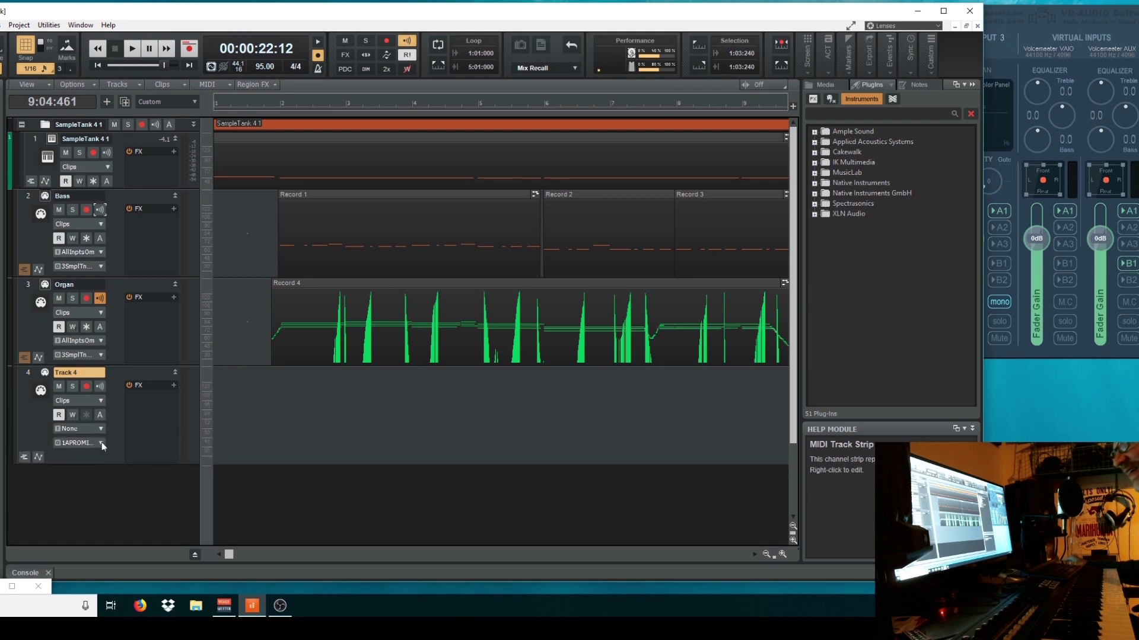
click(100, 442)
click(146, 479)
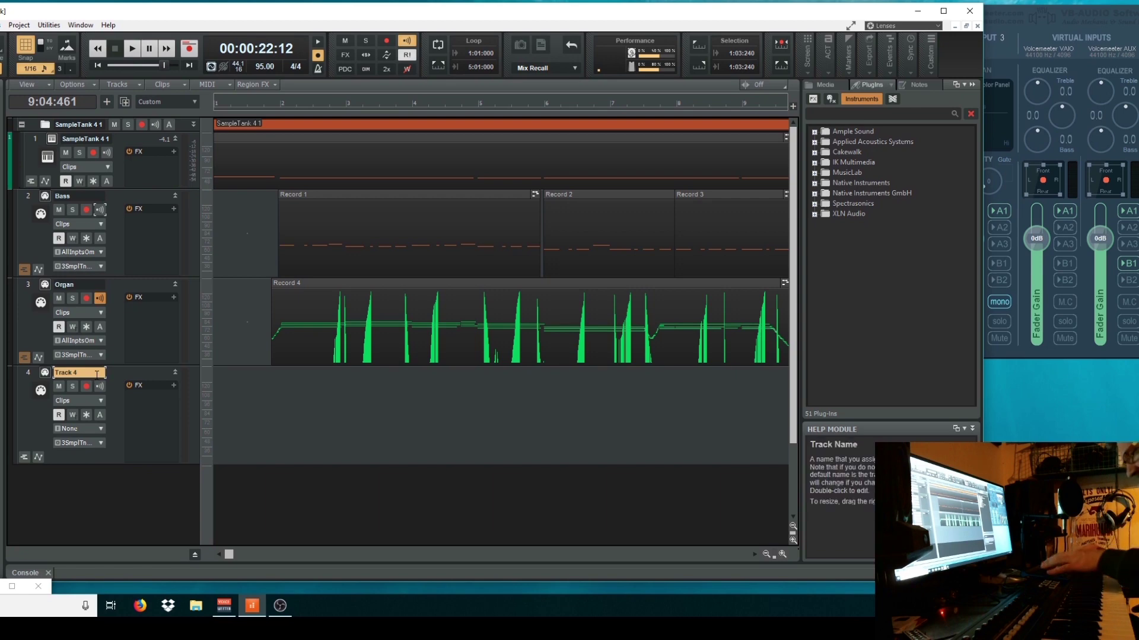
- Try to rename the new MIDI track
key(w)
key(i)
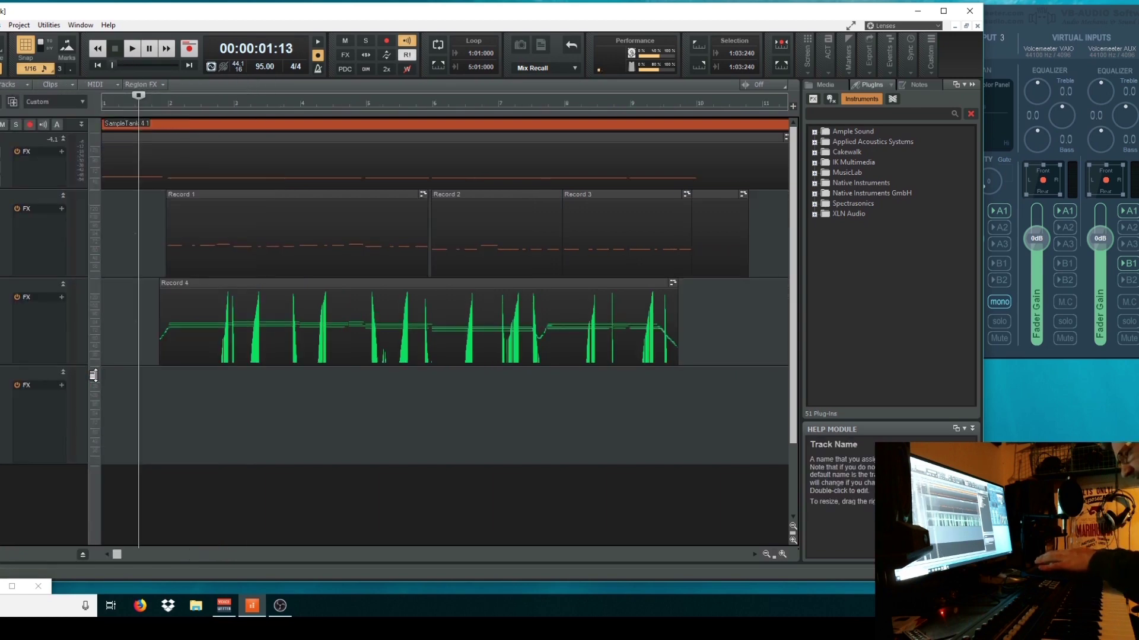
key(t)
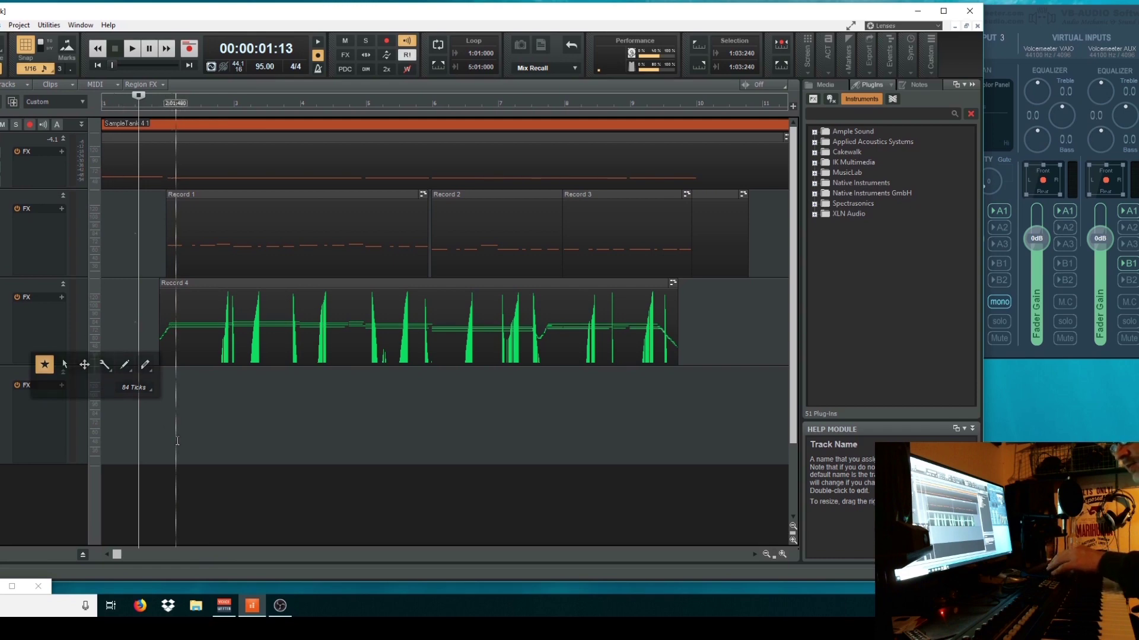
click(175, 99)
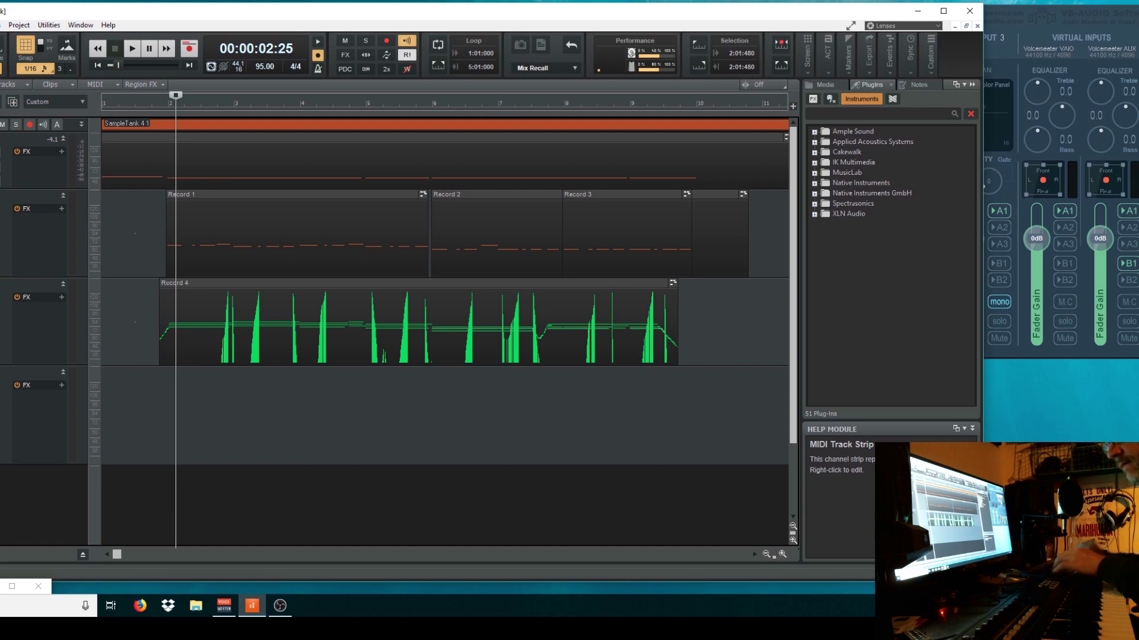
click(188, 412)
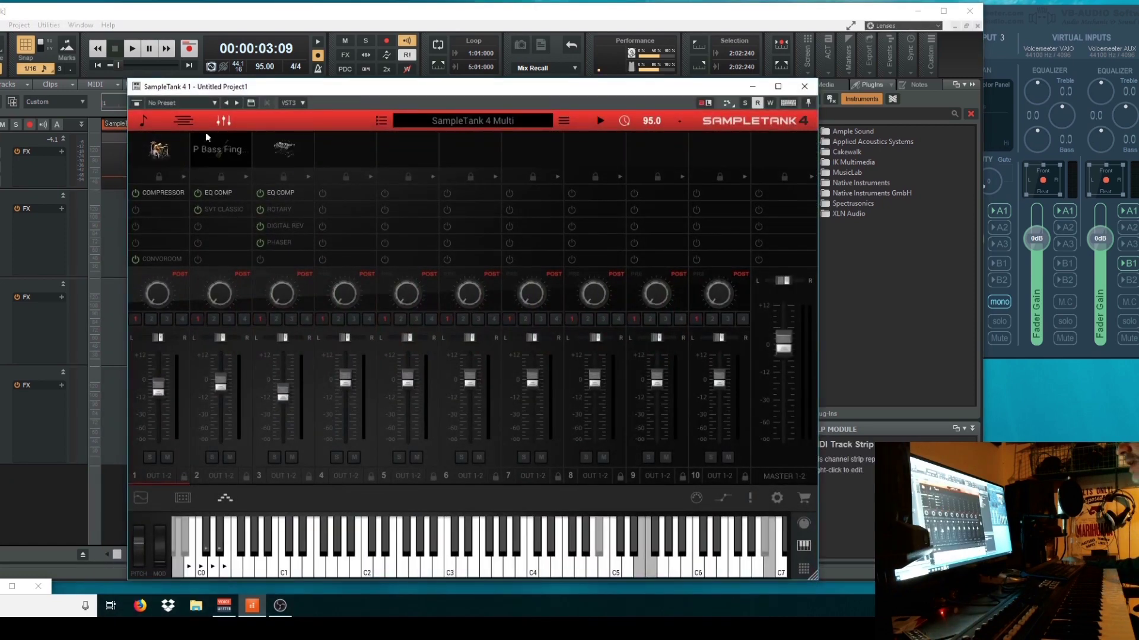
- Return SampleTank 4 to its part list, open the instrument browser for empty part 4, and show the Guitar category
click(176, 122)
click(141, 120)
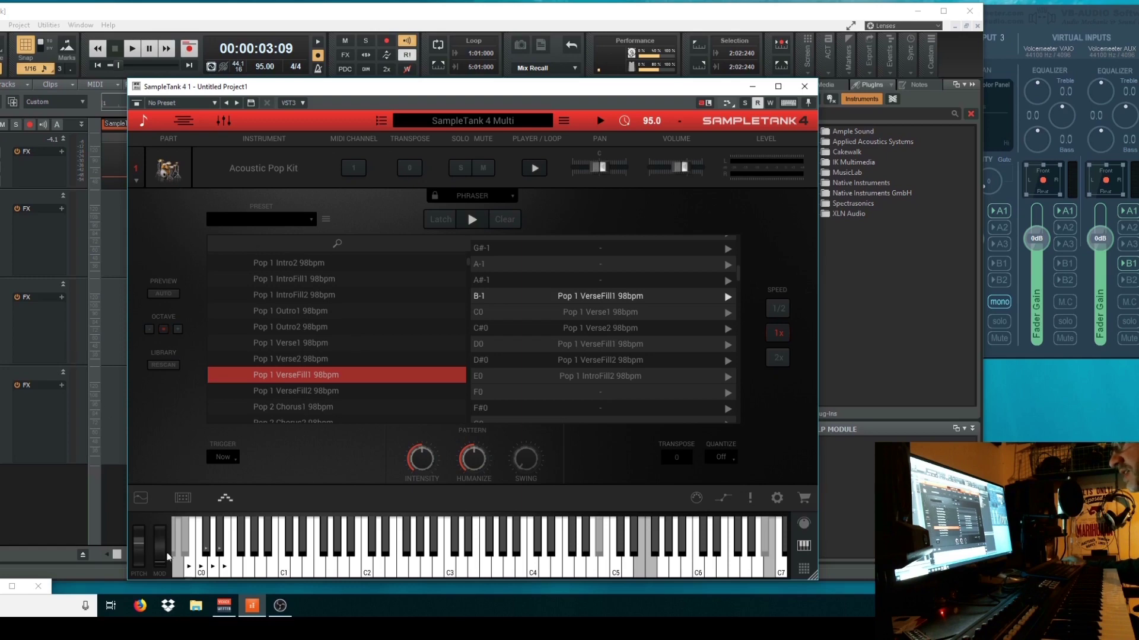
click(226, 501)
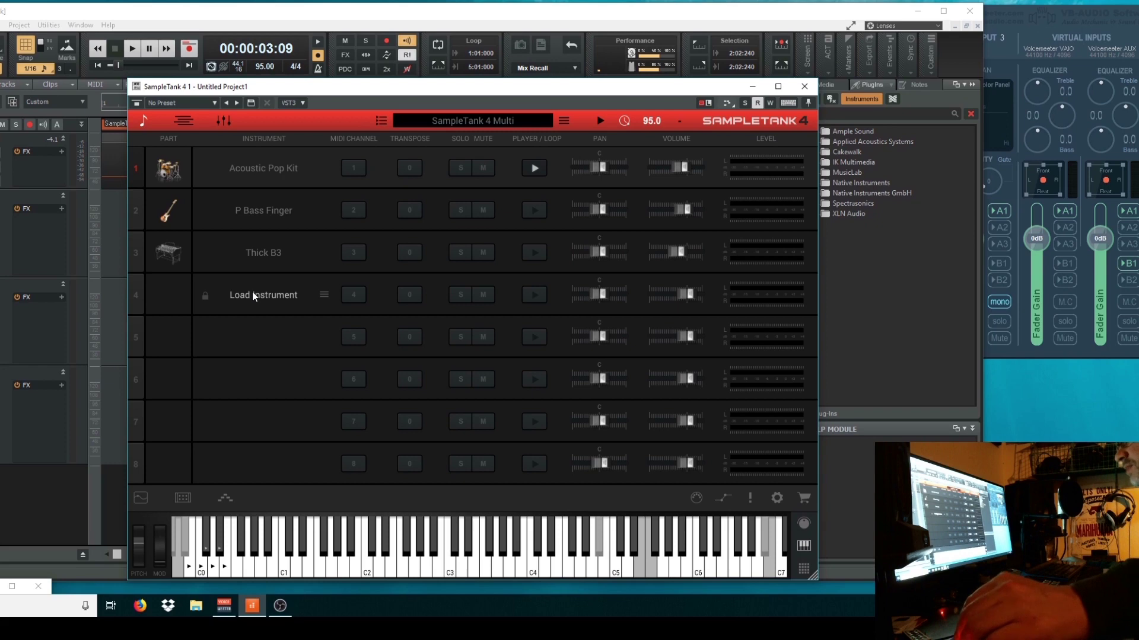
click(254, 296)
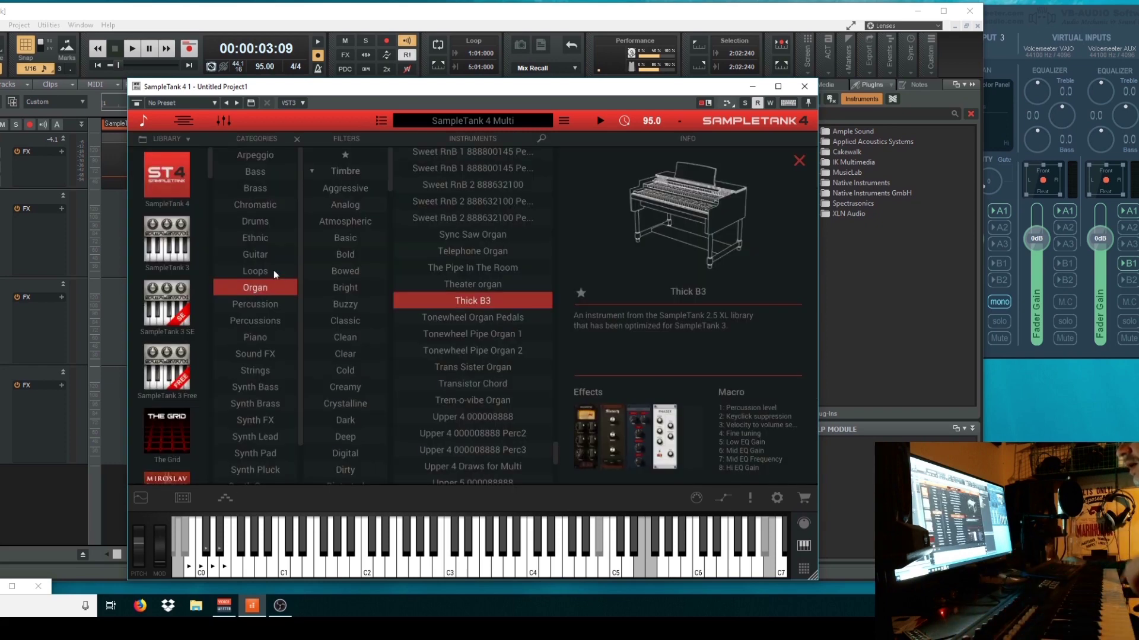
click(255, 254)
click(254, 288)
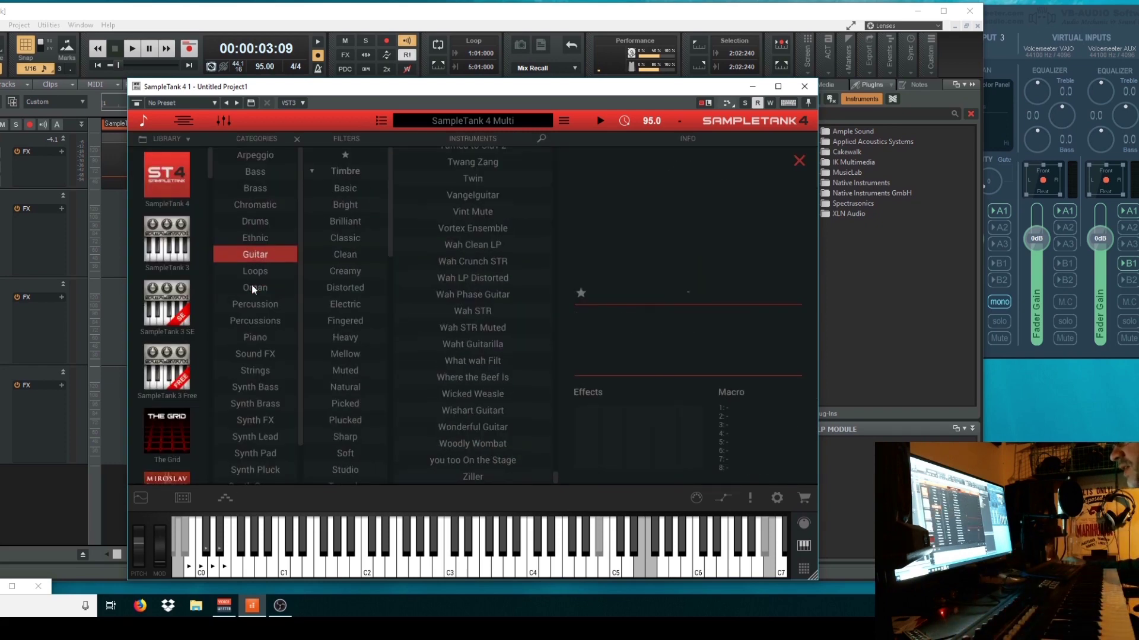
- Try Wah Phase Guitar in part 4 and look through other guitar instruments such as Wah STR, What wah Filt, Wicked Weasle and Woodly Wombat
click(487, 294)
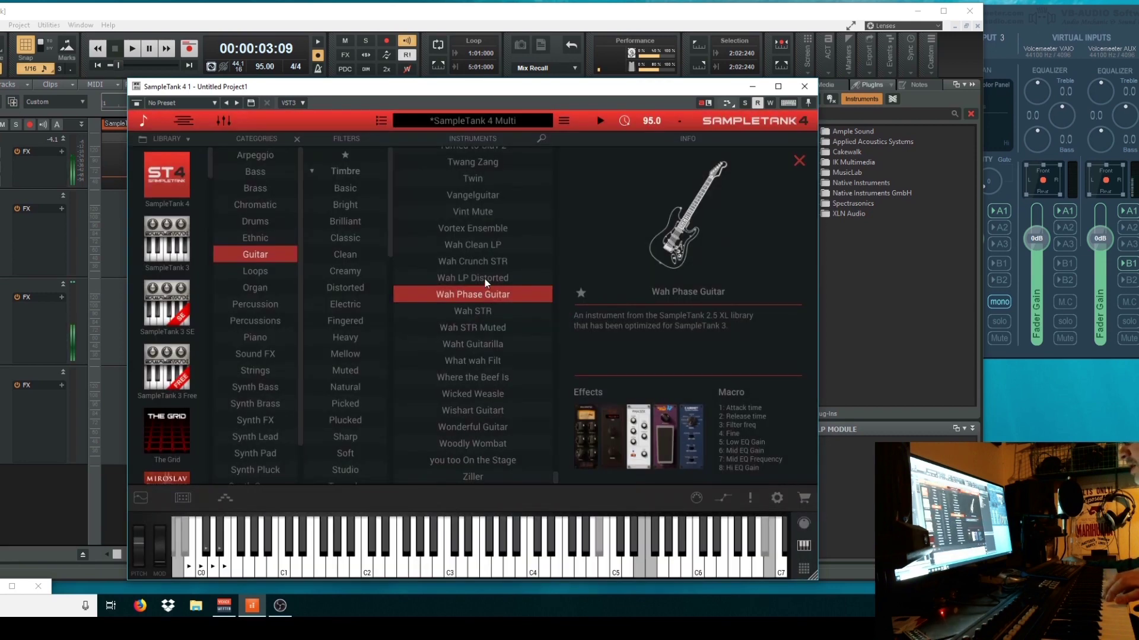
click(485, 278)
click(485, 261)
click(488, 312)
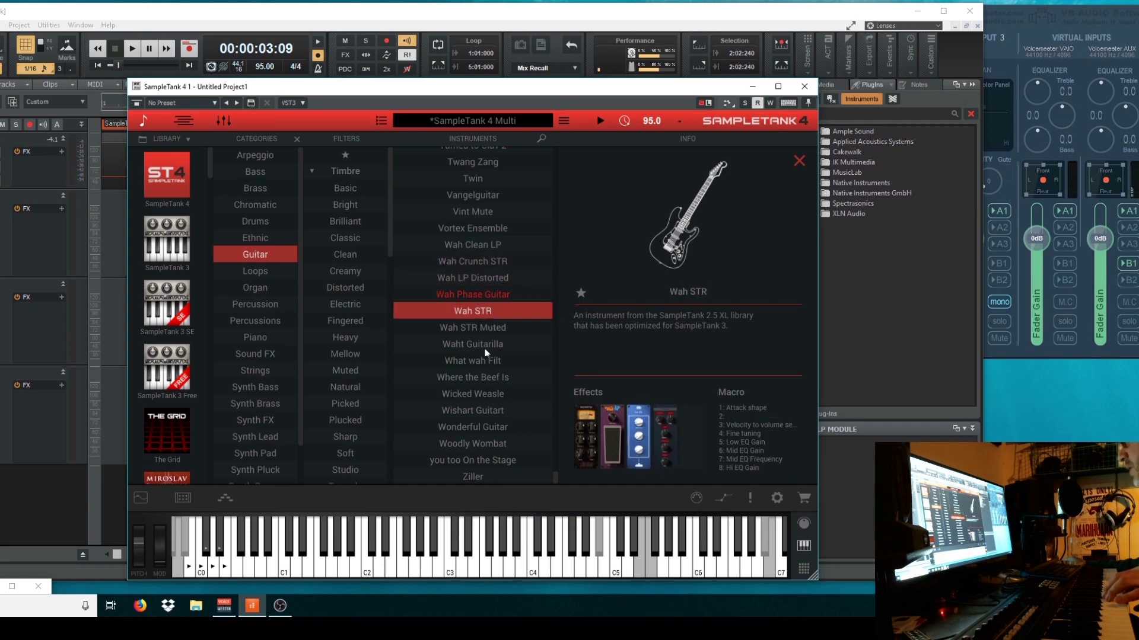
click(485, 347)
click(481, 361)
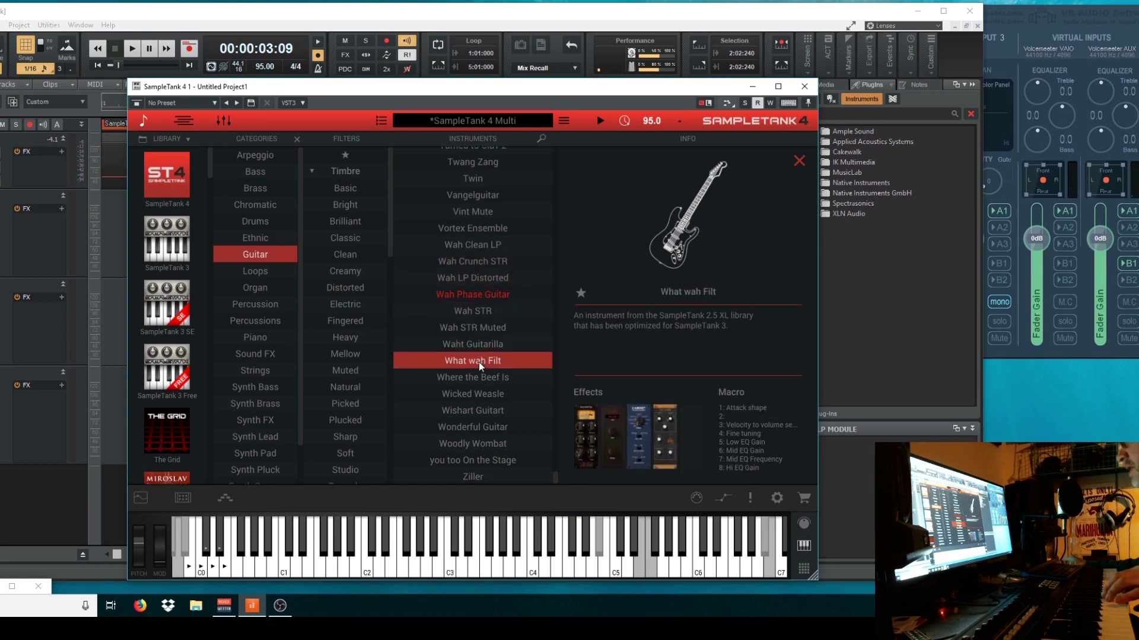
click(476, 310)
click(475, 298)
click(473, 325)
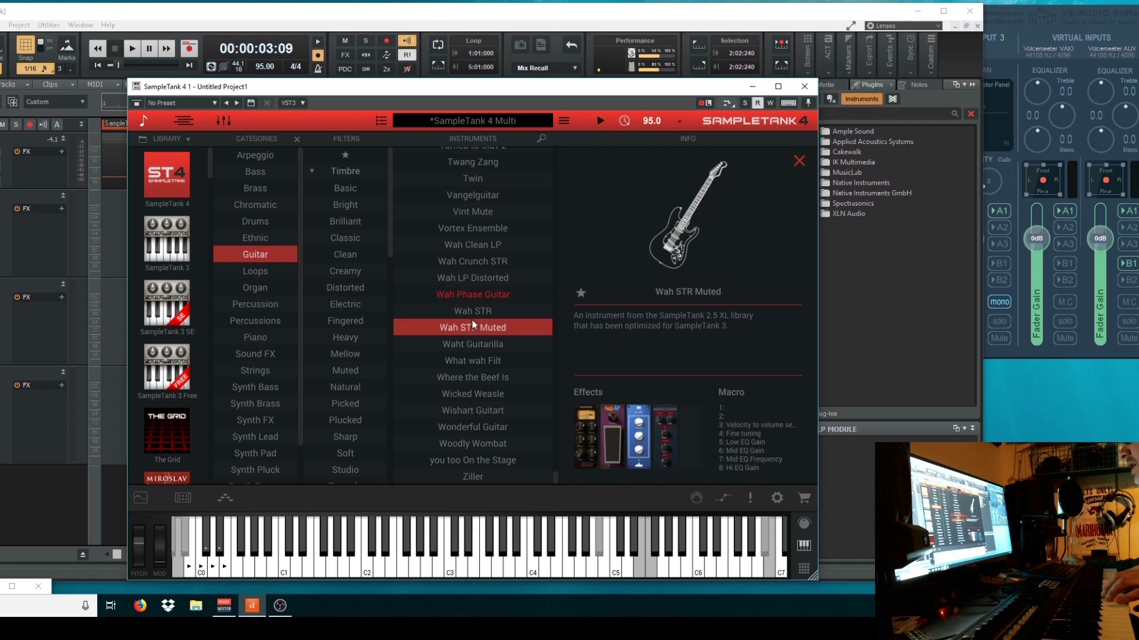
click(474, 369)
click(478, 393)
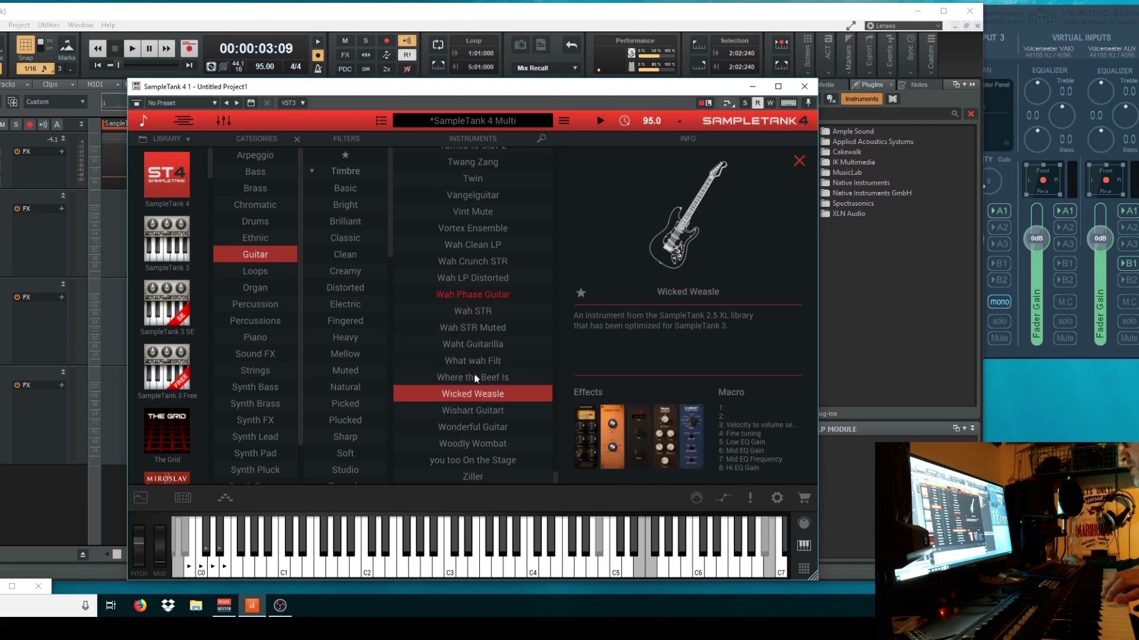
click(469, 427)
click(472, 442)
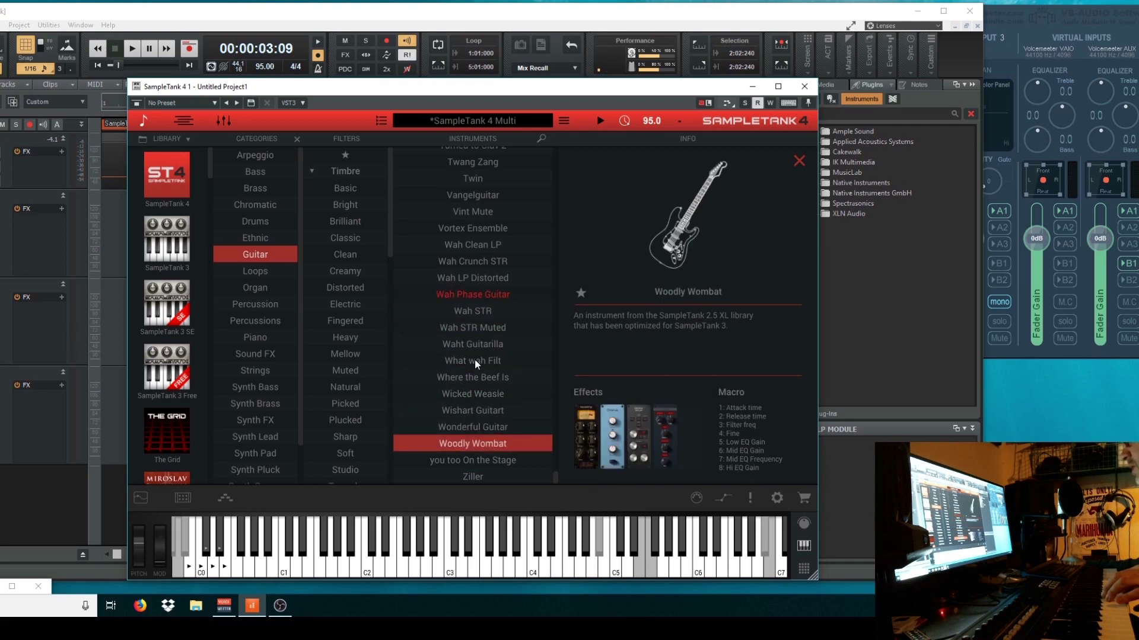
- Load the keyswitched Humbucker LP Bridge Vint Dist guitar into part 4
scroll(537, 261, up, 20)
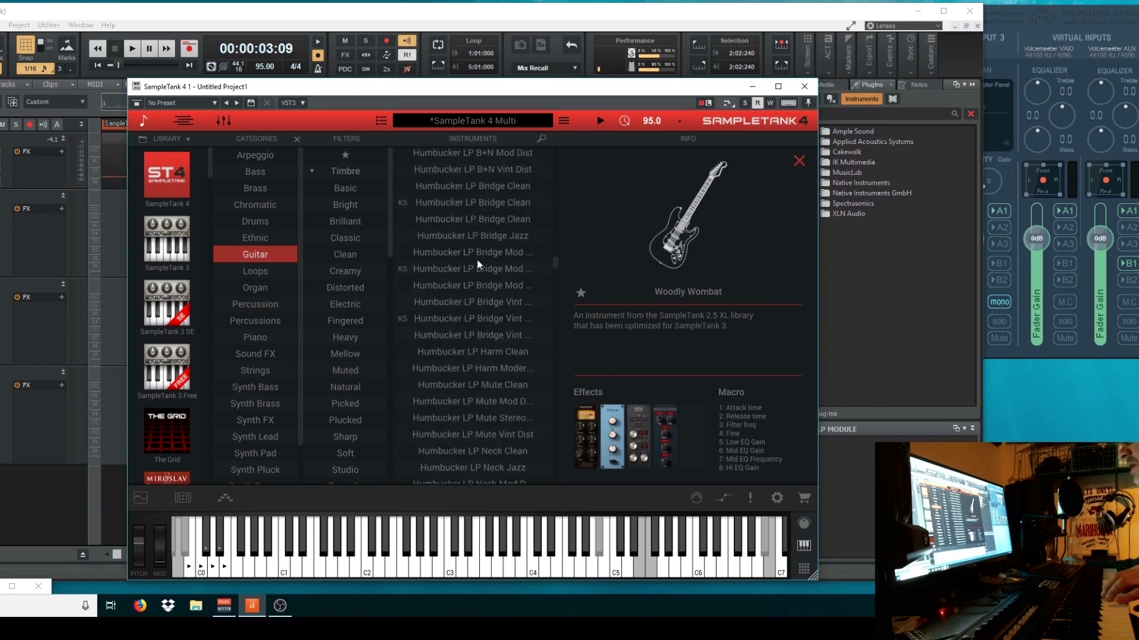
click(478, 253)
click(482, 318)
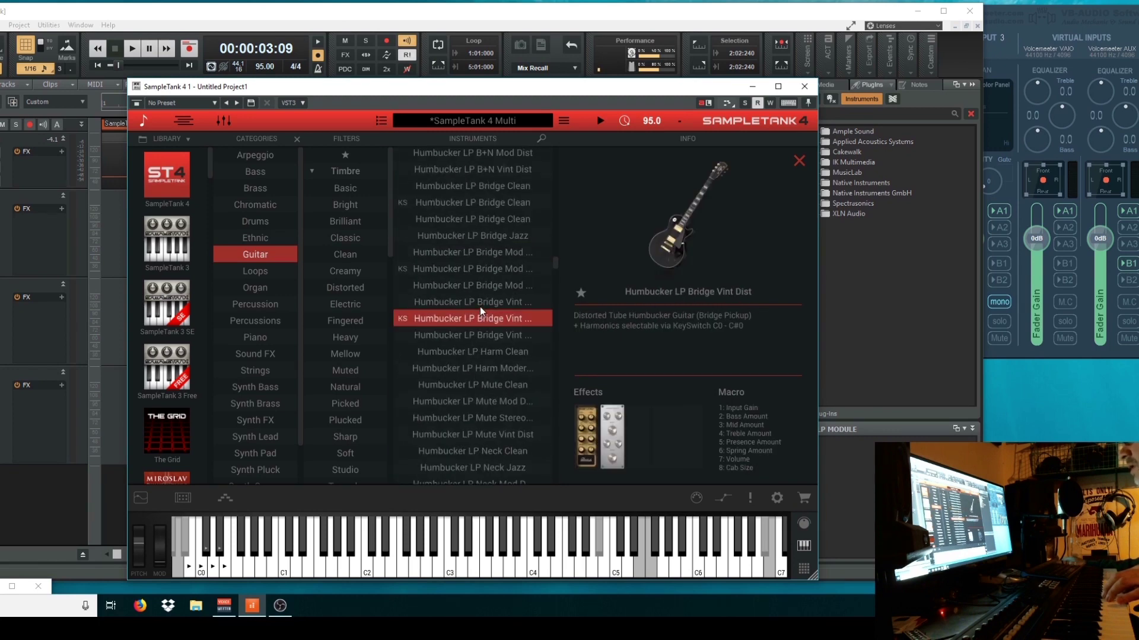
double_click(480, 319)
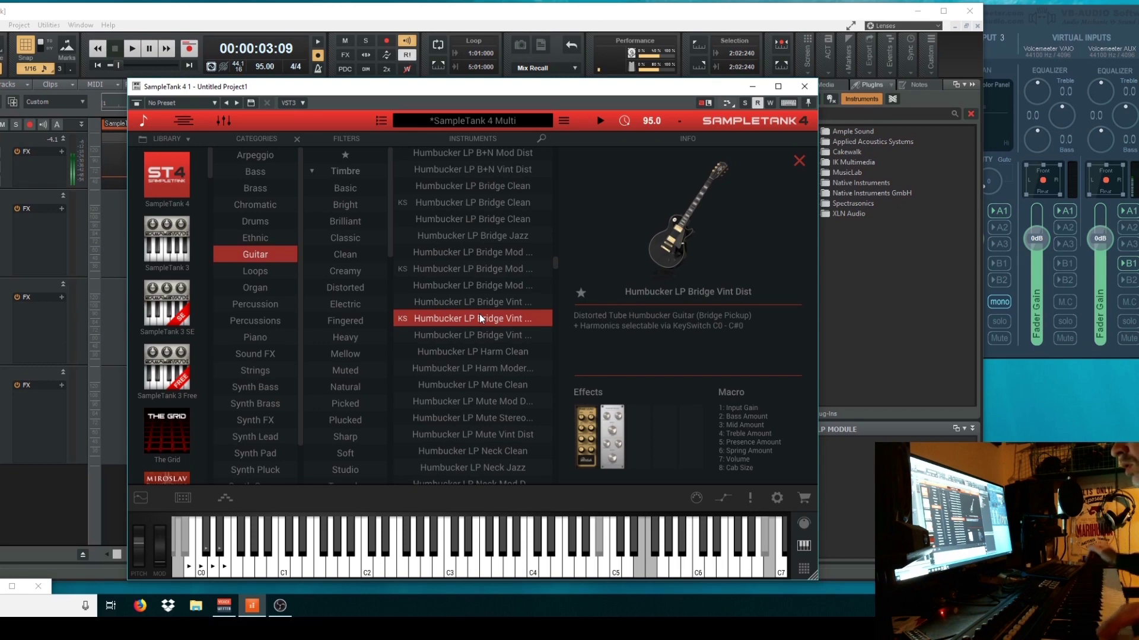
- Toggle the track input echo, return SampleTank 4 to its part list, and select part 4 with the Humbucker guitar
click(43, 125)
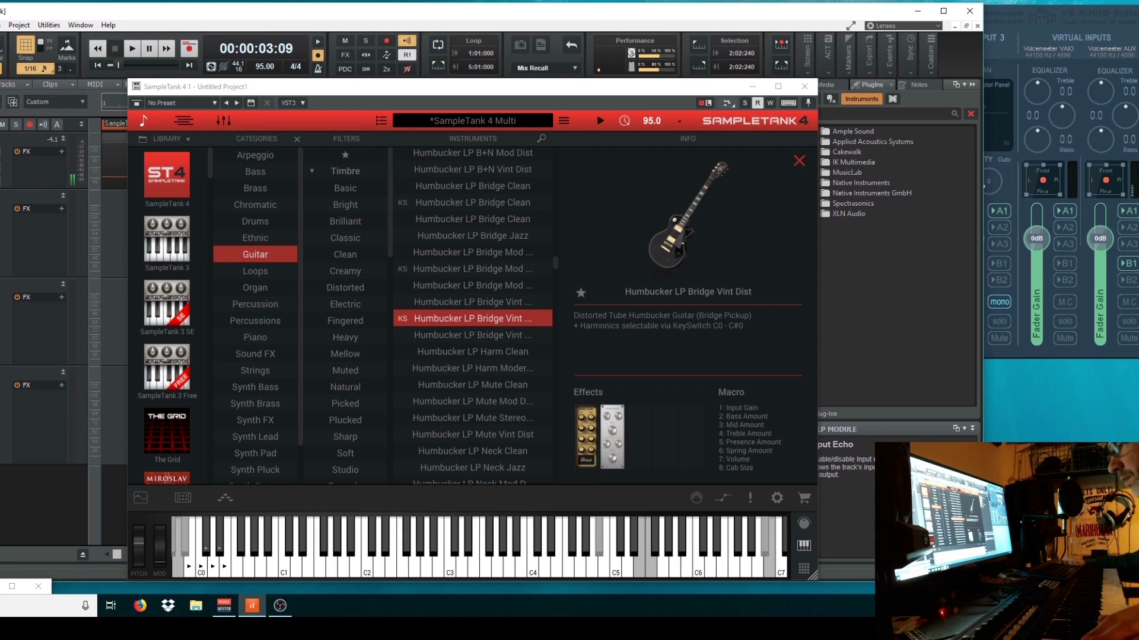
click(238, 548)
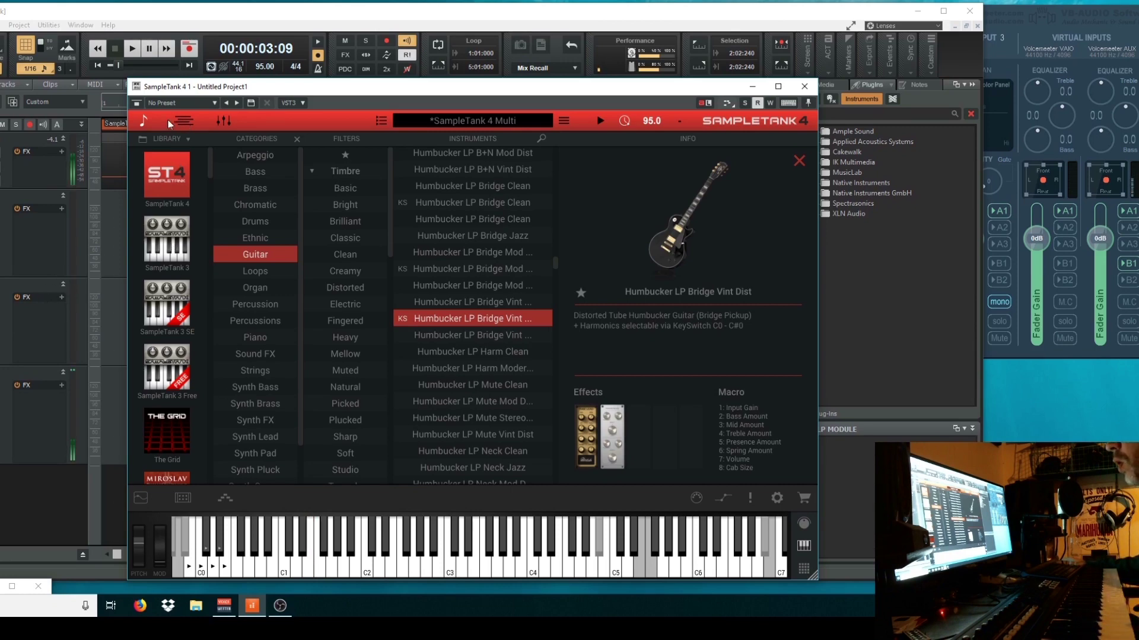
click(224, 121)
click(141, 121)
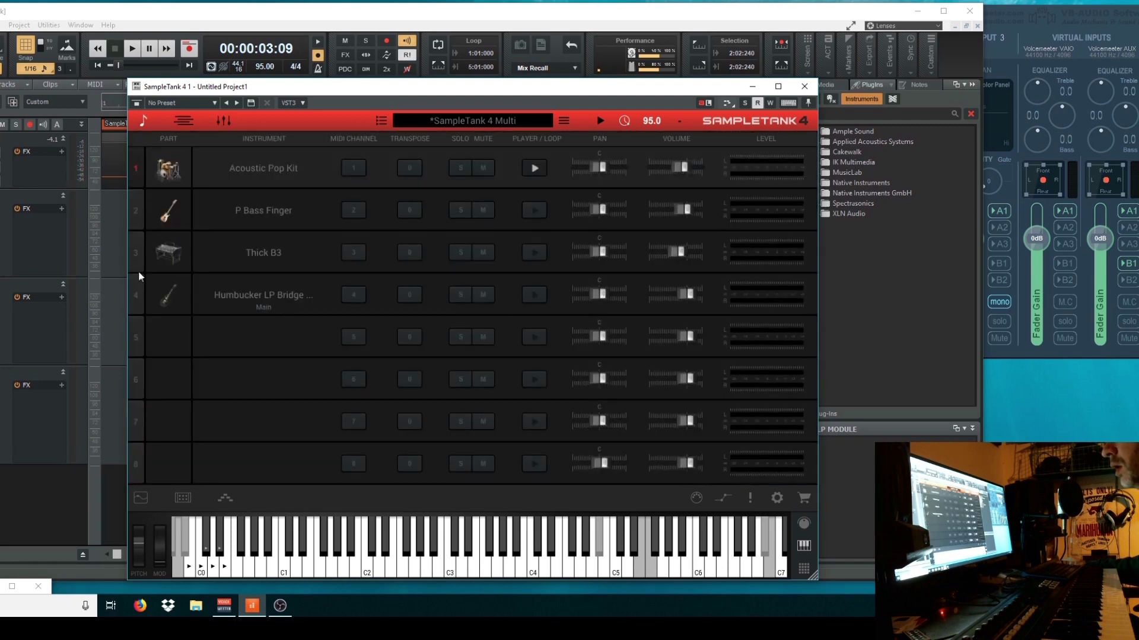
click(138, 296)
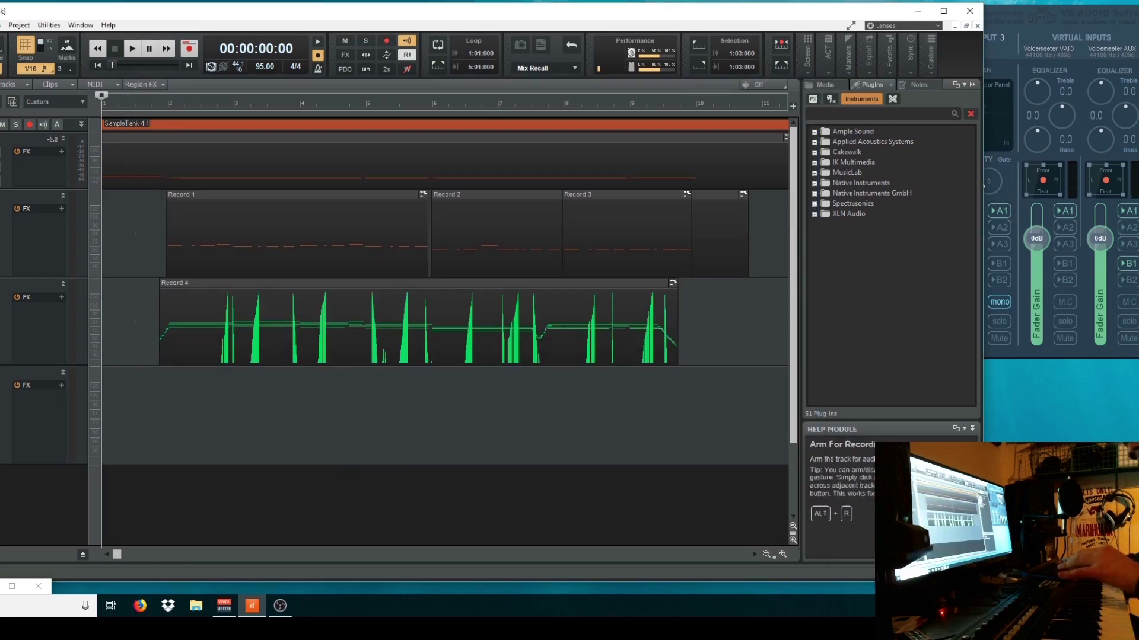
- Arm the Guitar track and record a first guitar take from the project start up to bar 9
click(2, 374)
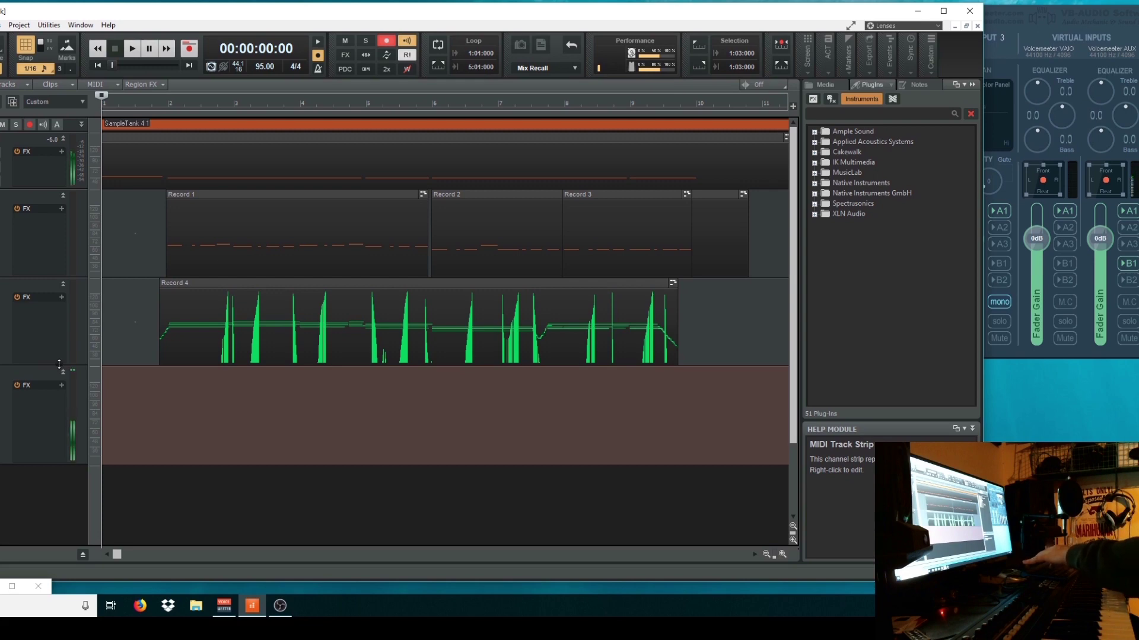
key(space)
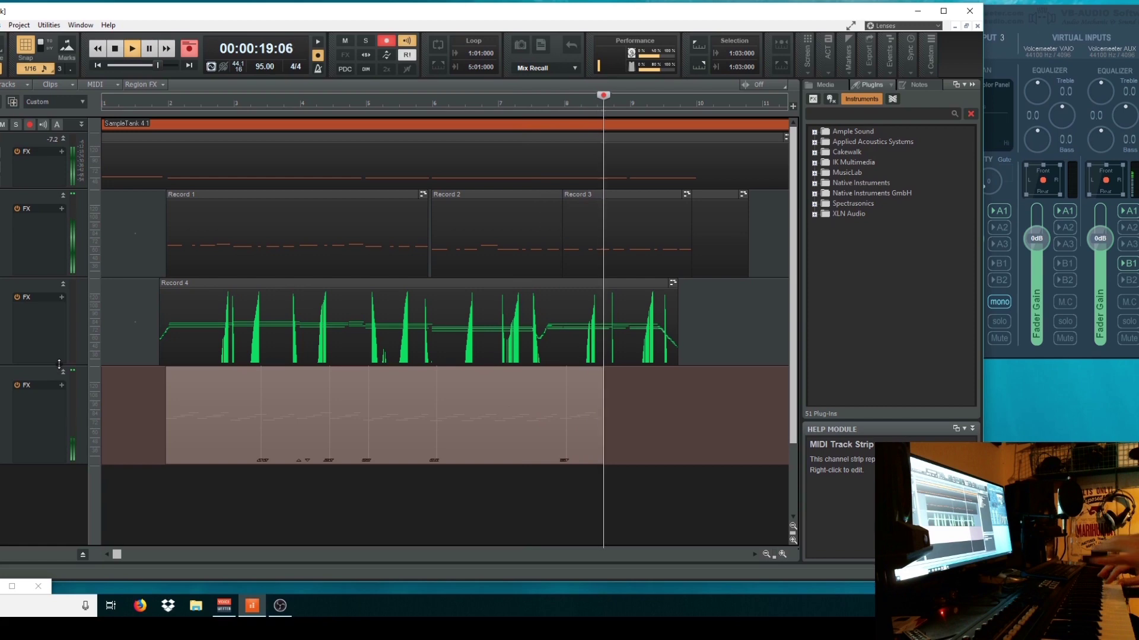
key(space)
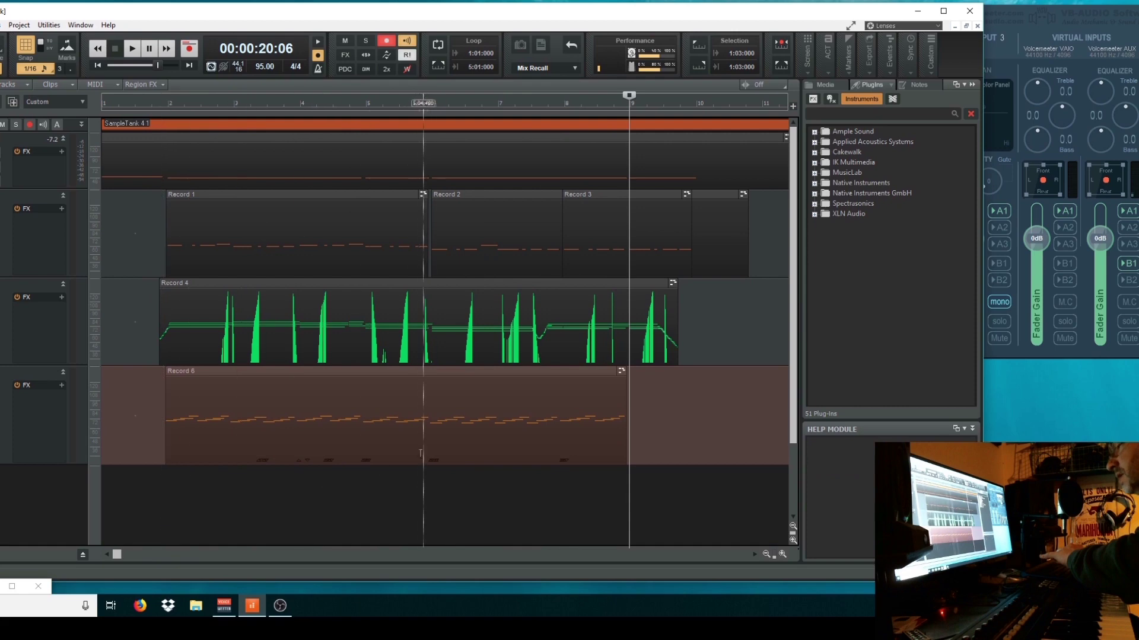
- Delete the first guitar take and record a replacement from the project start to just before bar 10
click(413, 441)
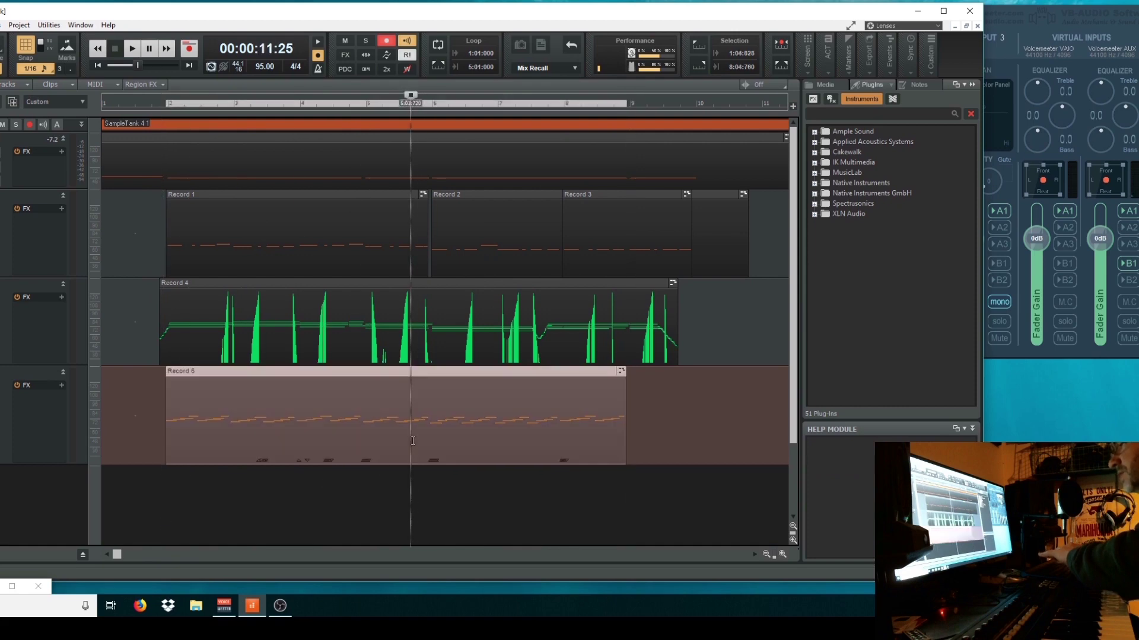
key(Delete)
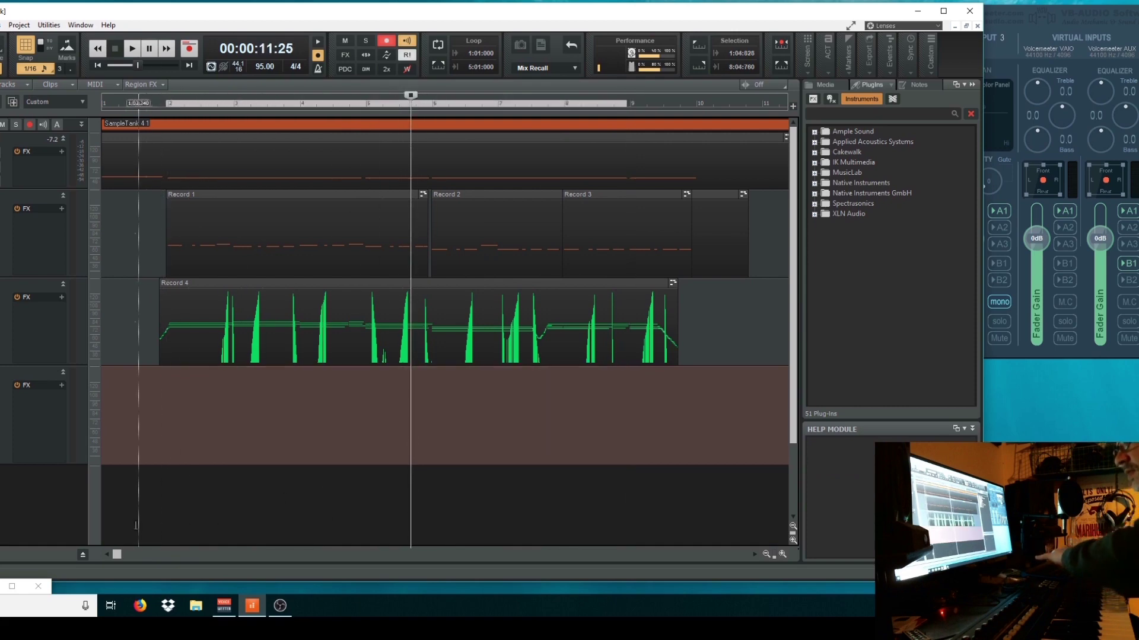
click(114, 530)
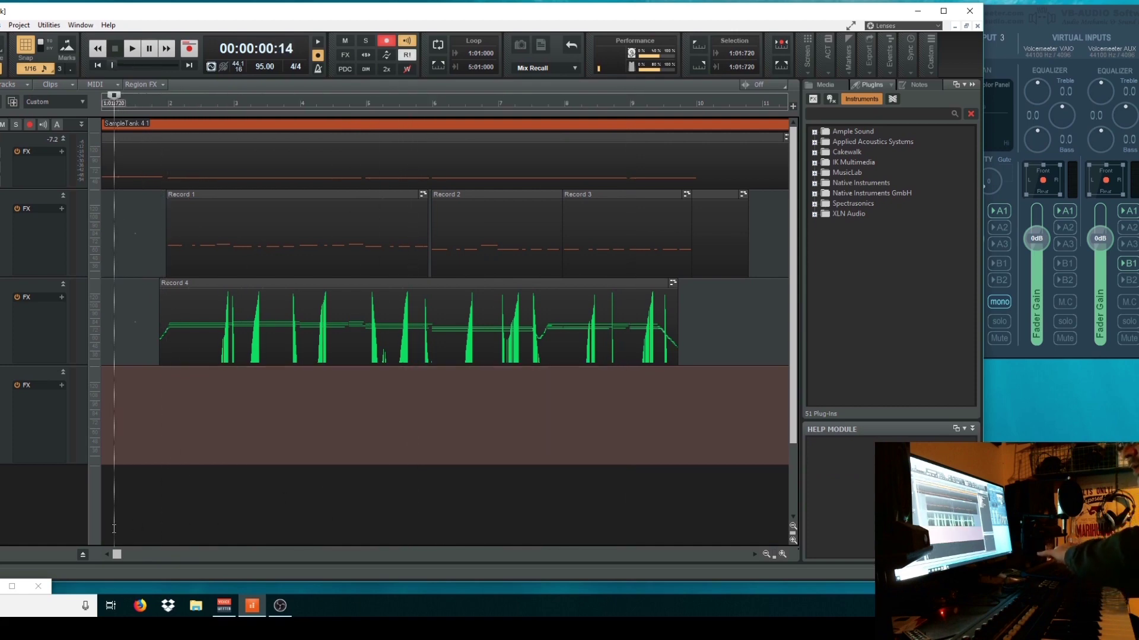
click(98, 66)
key(space)
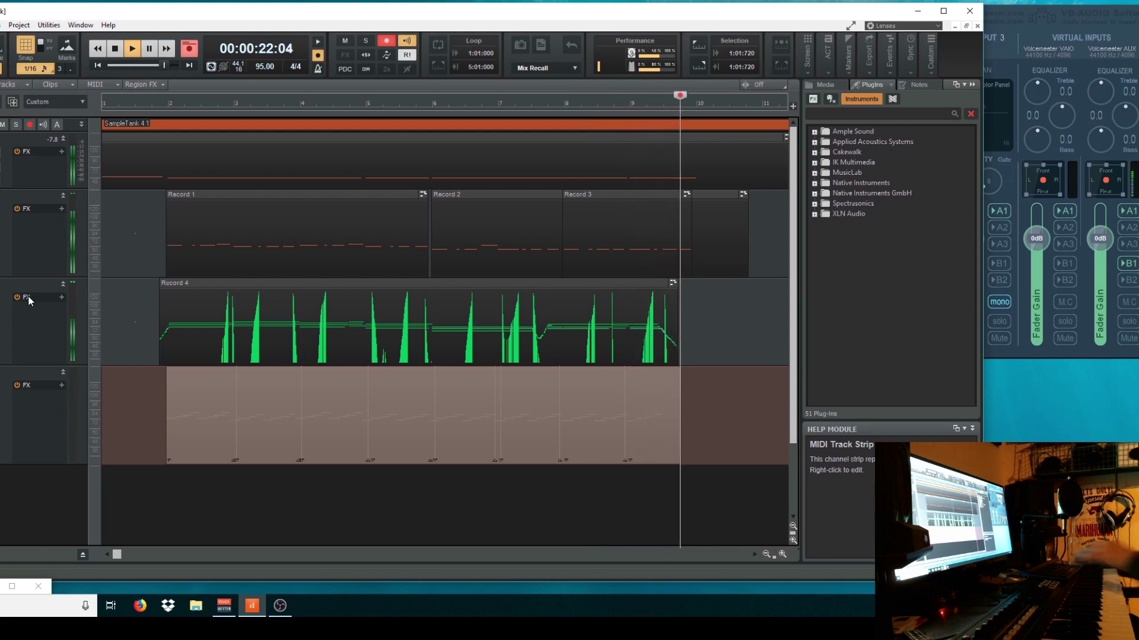
key(space)
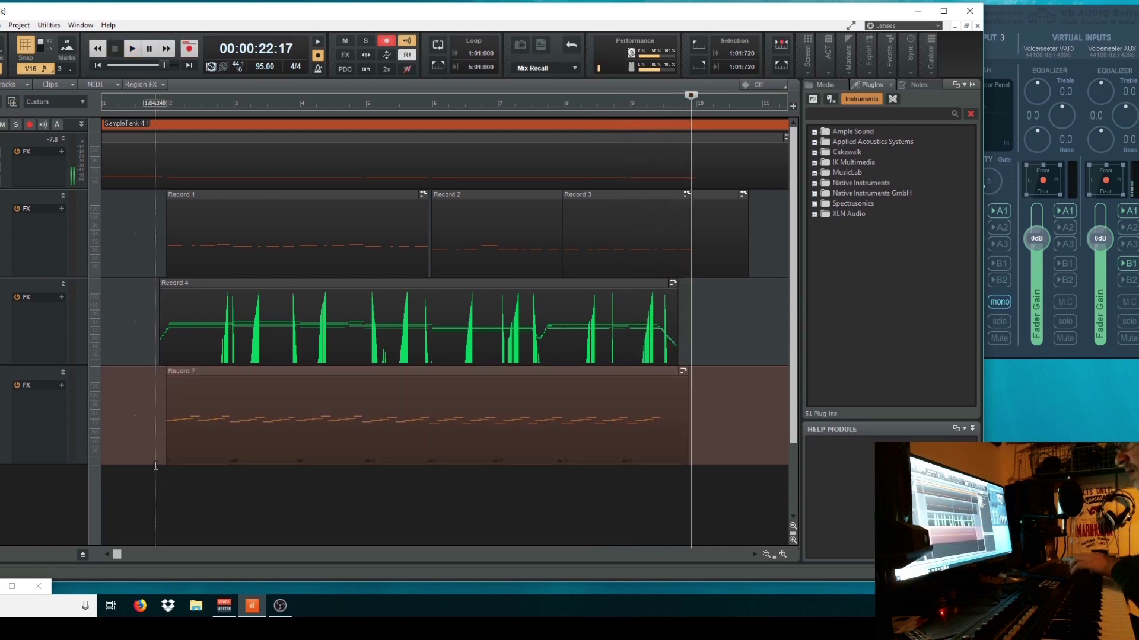
- Play back the beginning of the new guitar take from just before bar 2
click(154, 468)
key(space)
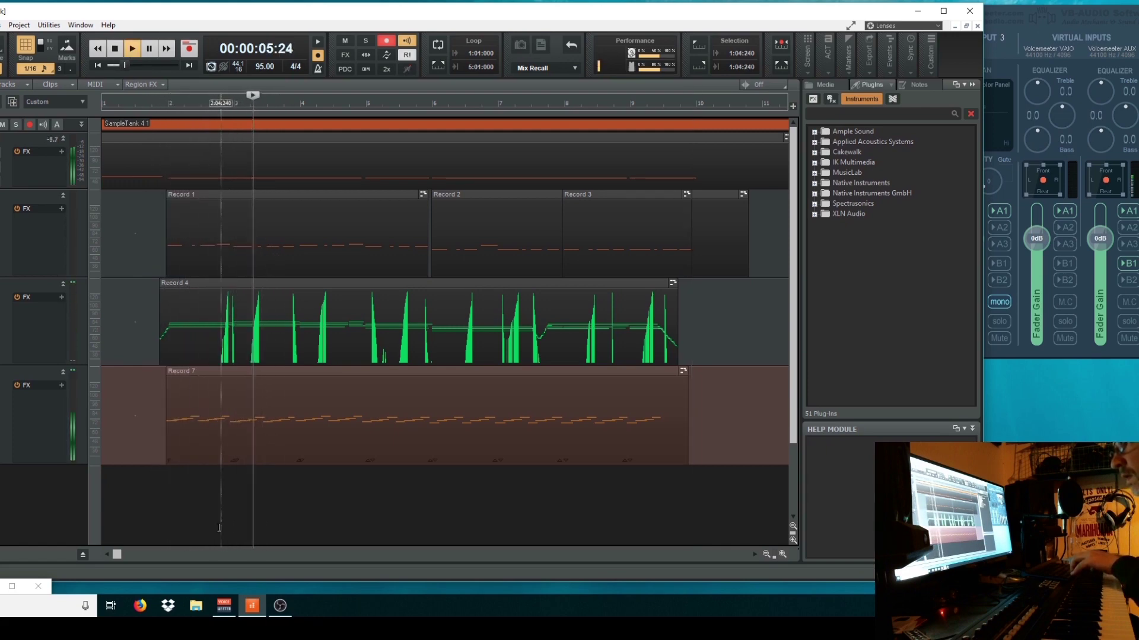
key(space)
- Open the new guitar take in the piano roll and shift the notes in bar 2 slightly later onto the eighth-note grid
double_click(209, 437)
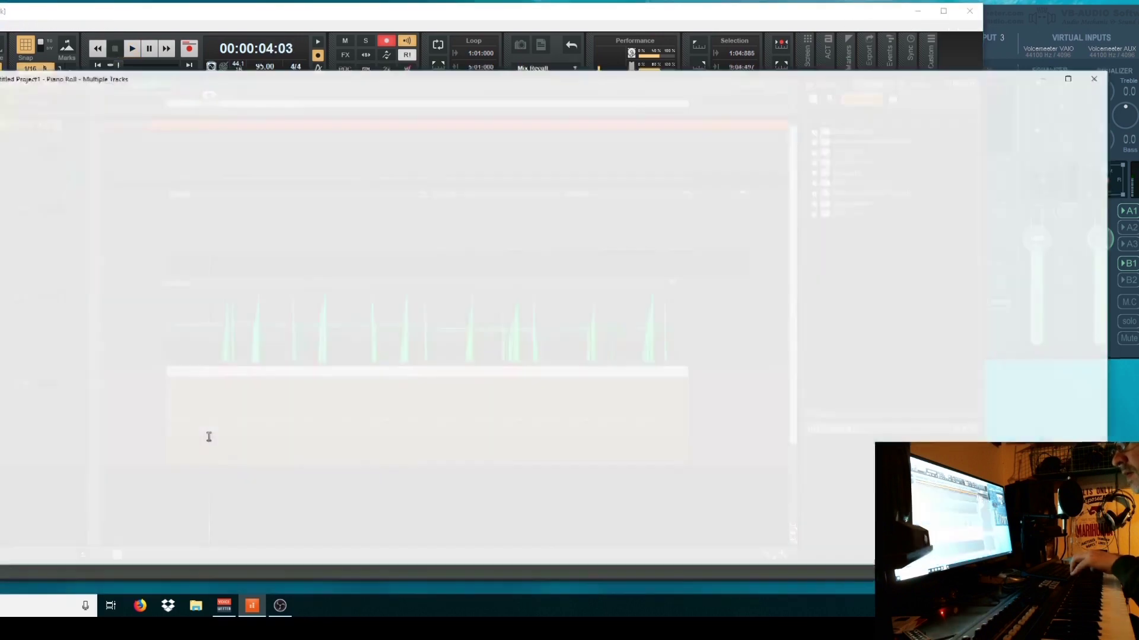
drag(239, 342, 244, 342)
click(270, 317)
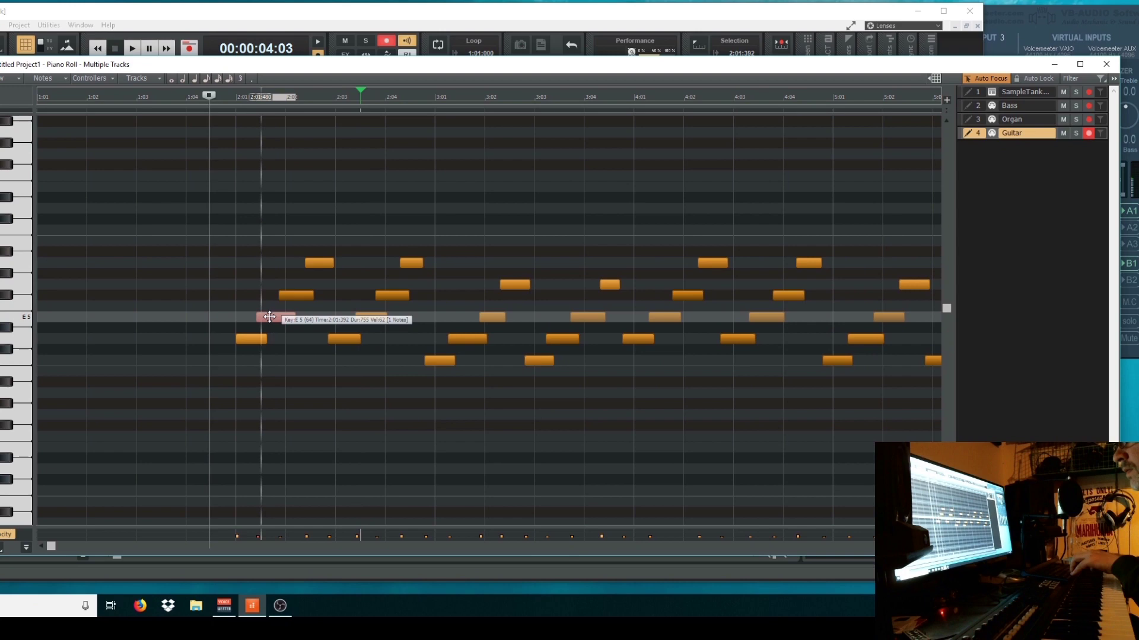
drag(270, 316, 272, 316)
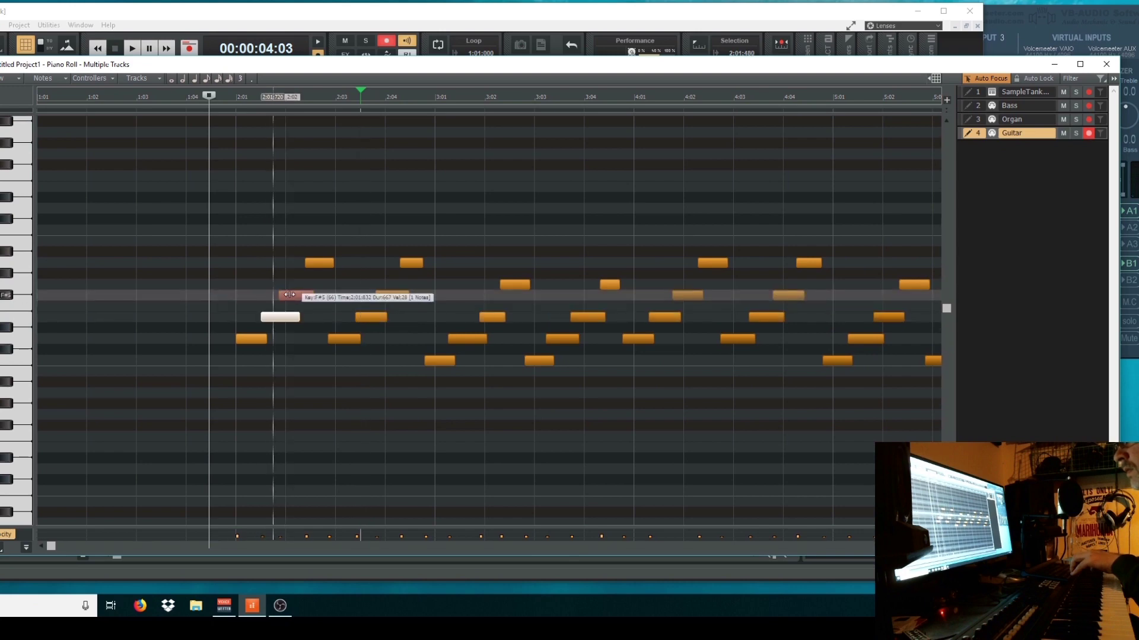
drag(313, 264, 319, 264)
click(342, 339)
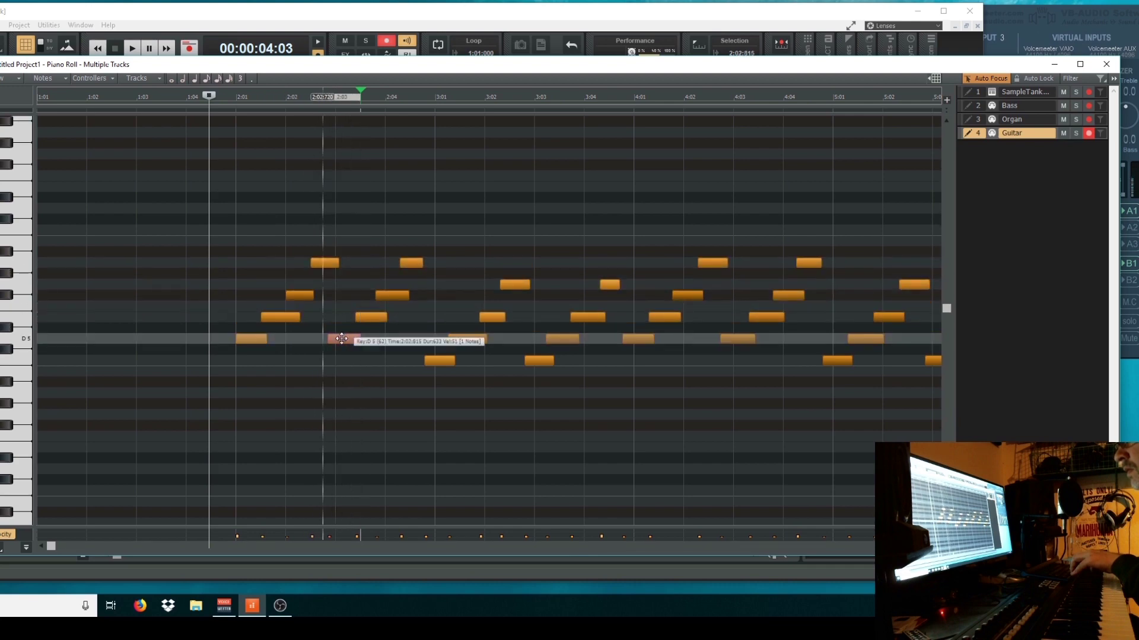
drag(342, 339, 373, 316)
click(368, 316)
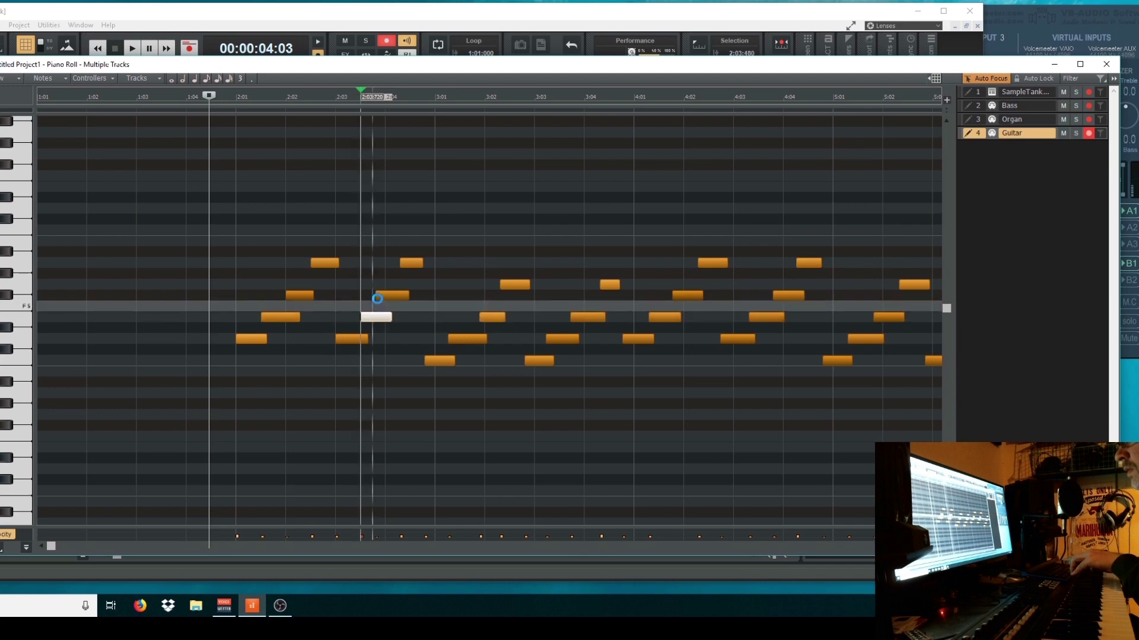
drag(388, 296, 402, 296)
- Align the remaining guitar notes through bar 9 to the eighth-note grid, close the piano roll, and rewind the project
drag(551, 373, 636, 285)
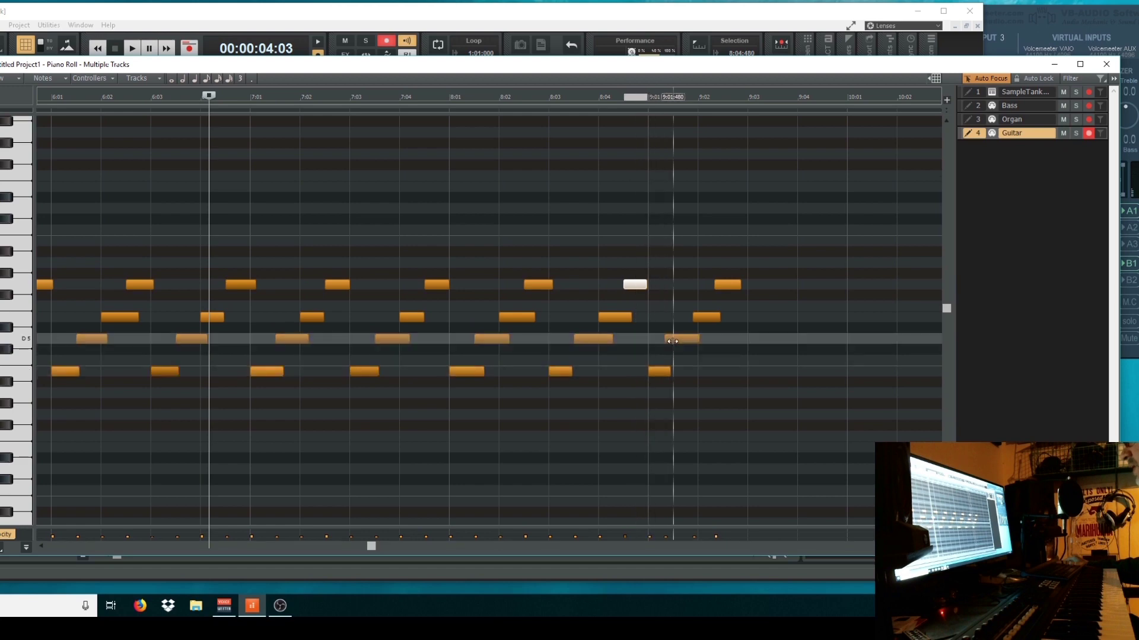
drag(684, 340, 742, 286)
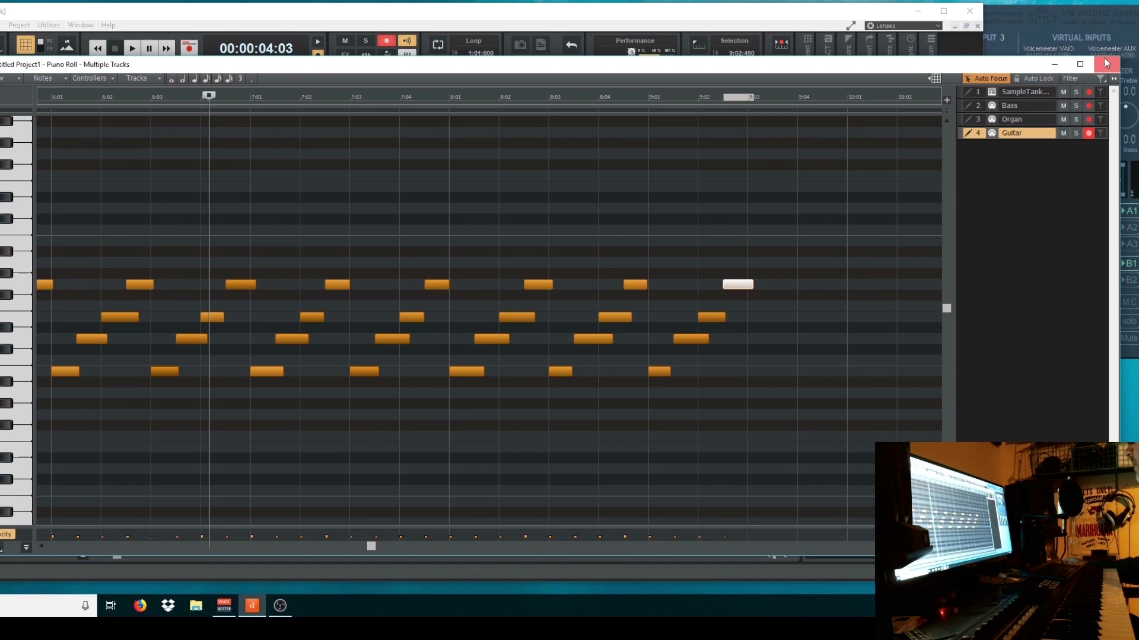
click(1107, 63)
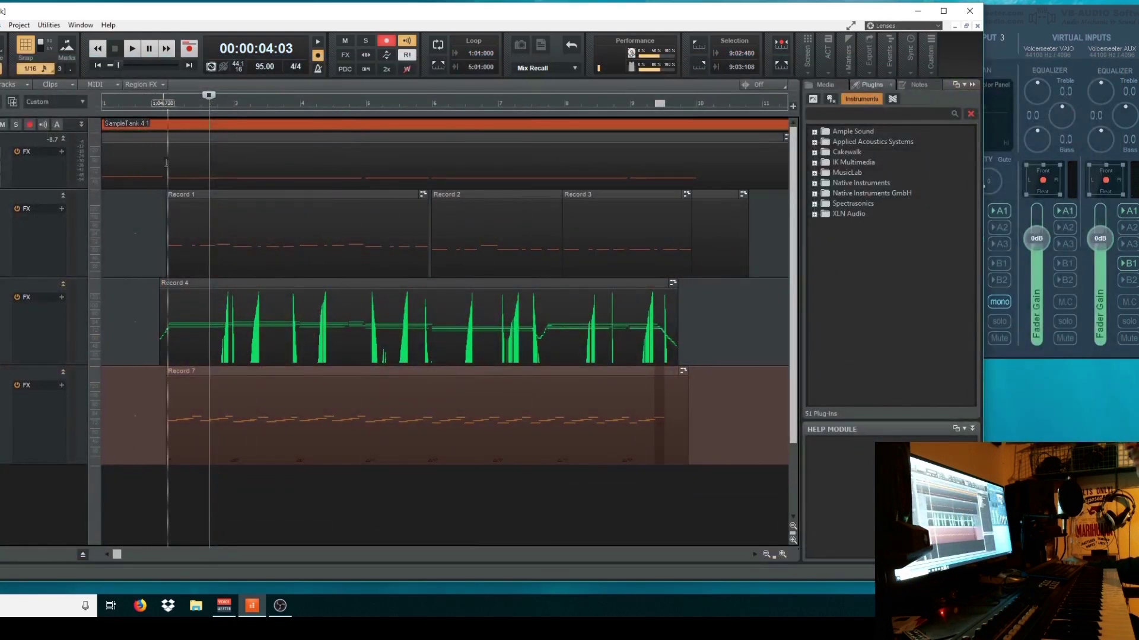
click(98, 65)
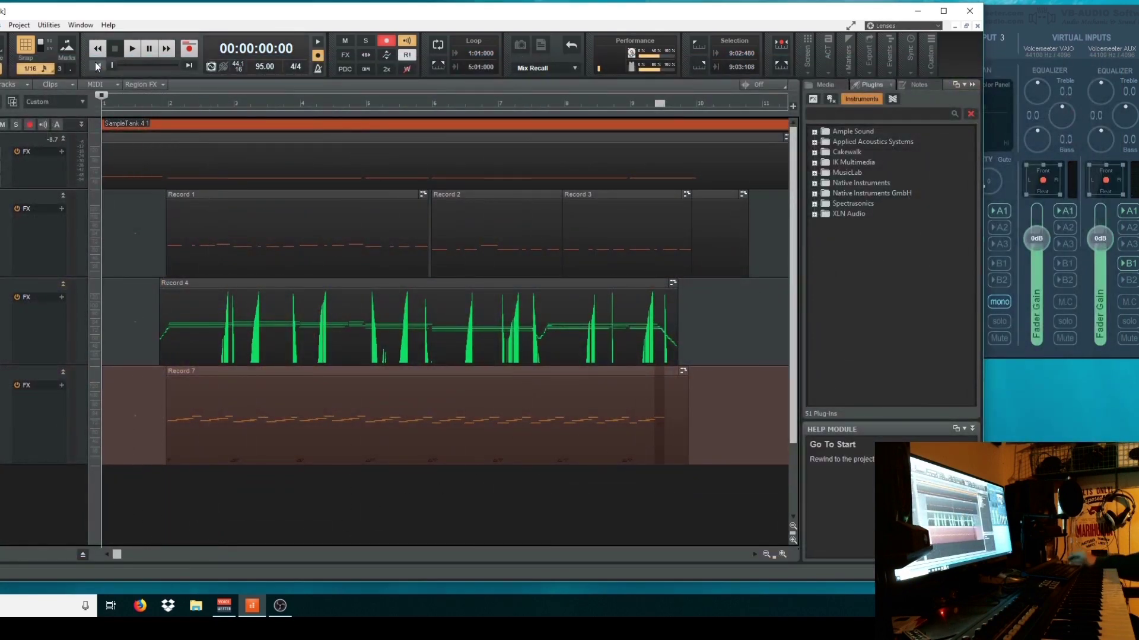
- Play the arrangement with the aligned guitar part from the project start to bar 9, and disarm the guitar track
key(space)
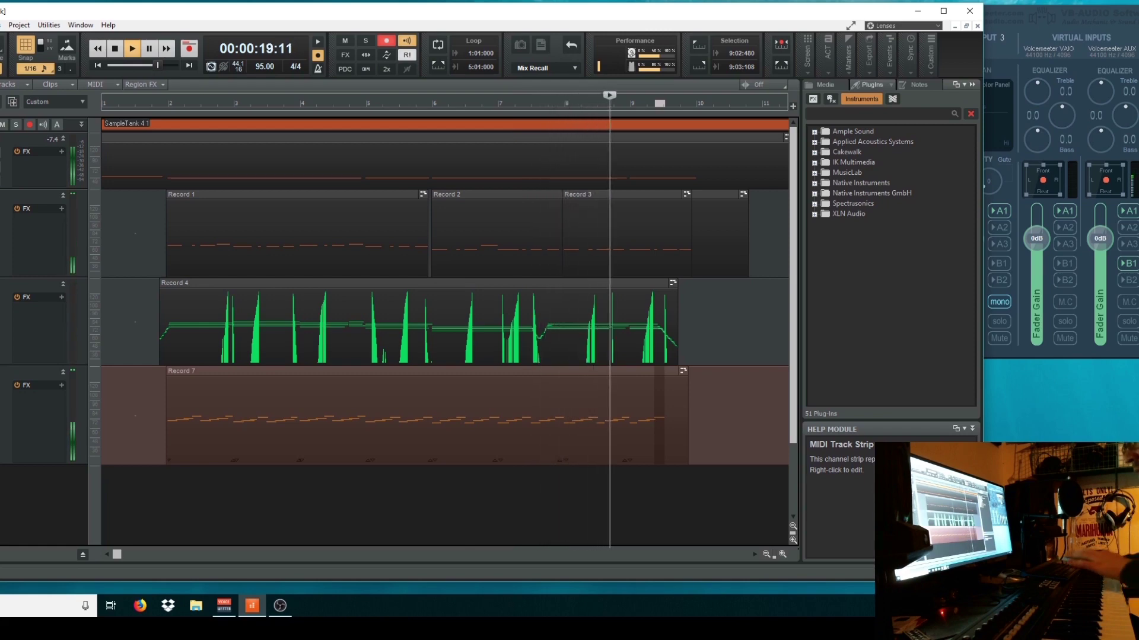
key(space)
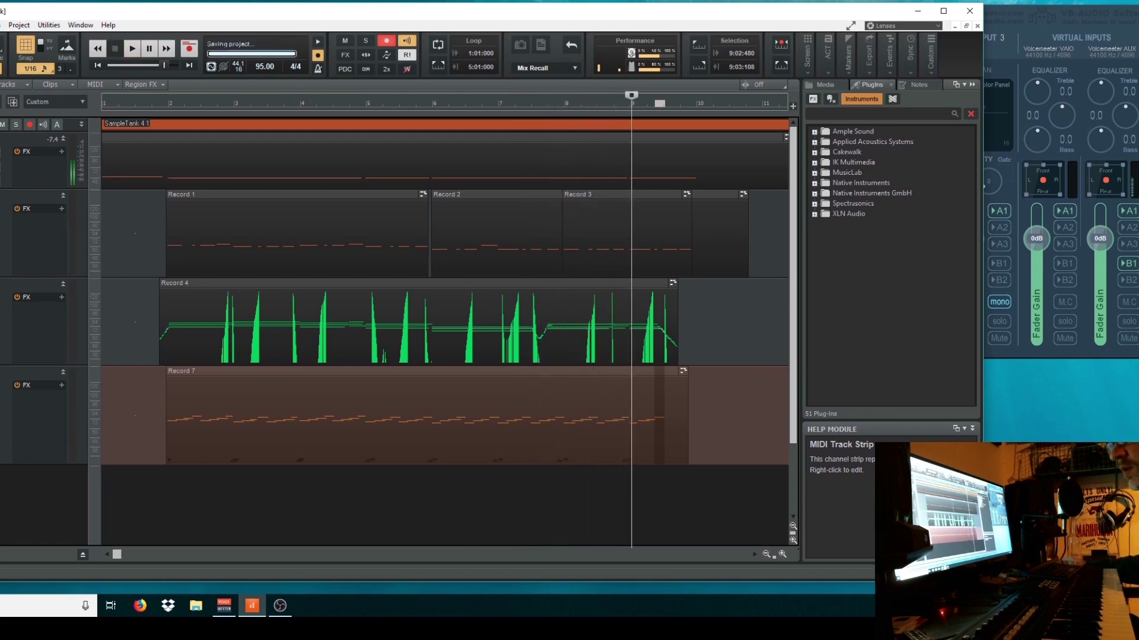
key(alt+r)
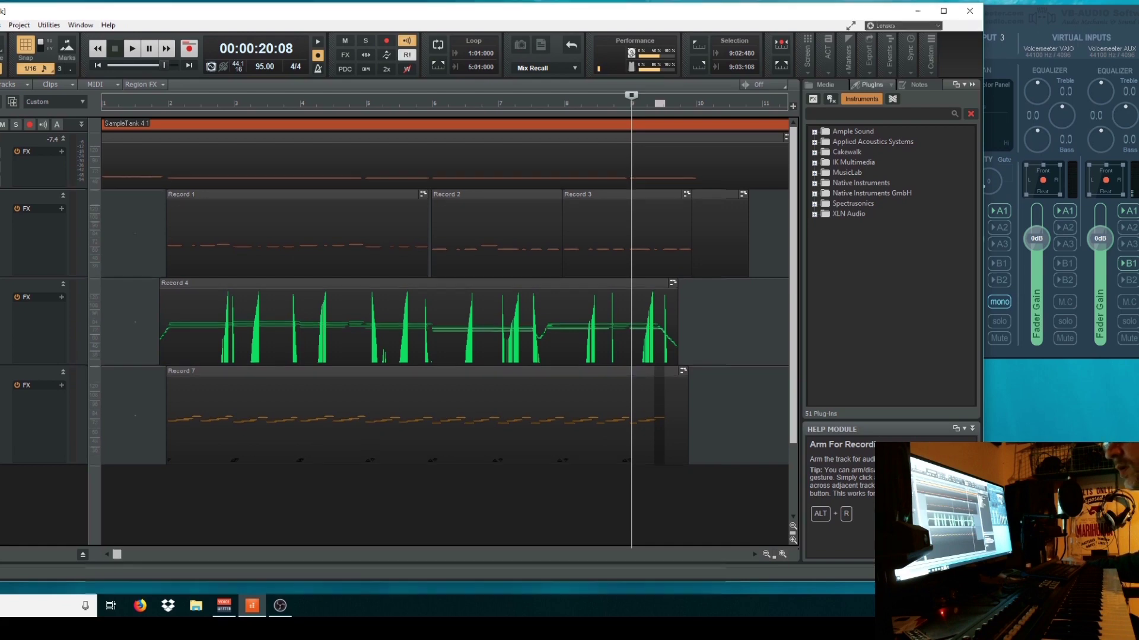
- Open the SampleTank 4 instrument, adjust the part levels in its mixer, and minimize it
double_click(1, 373)
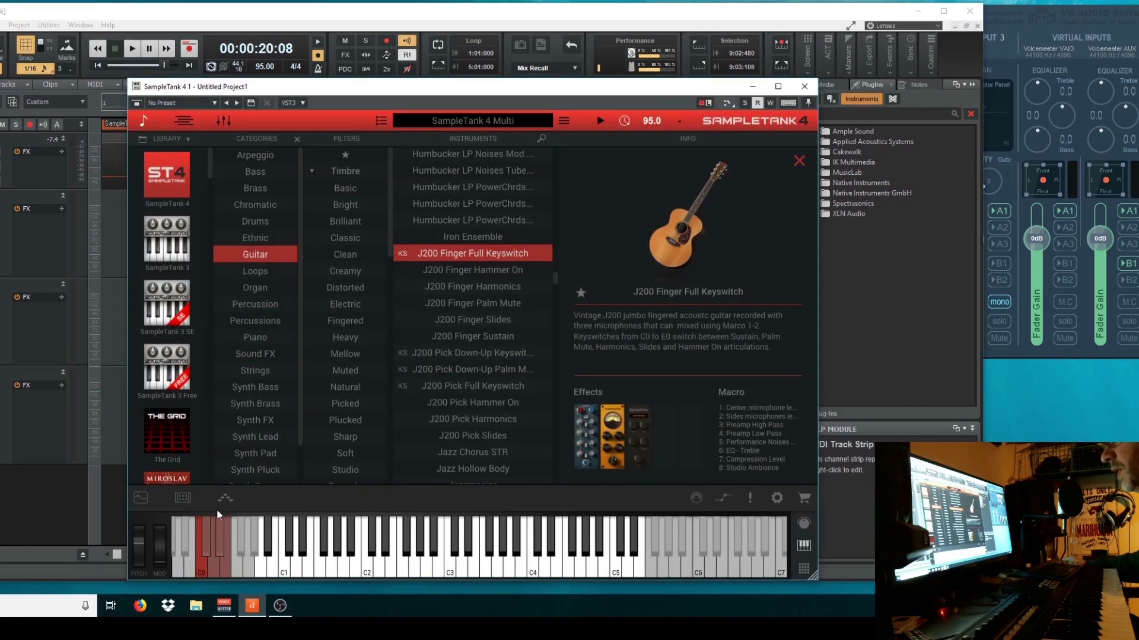
click(222, 121)
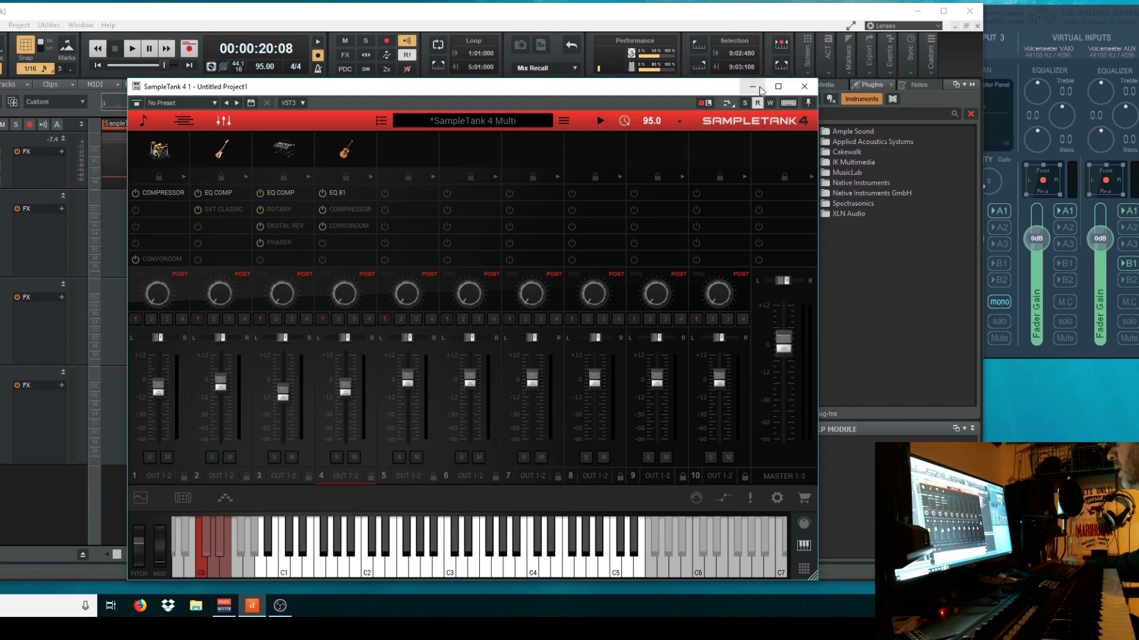
click(752, 87)
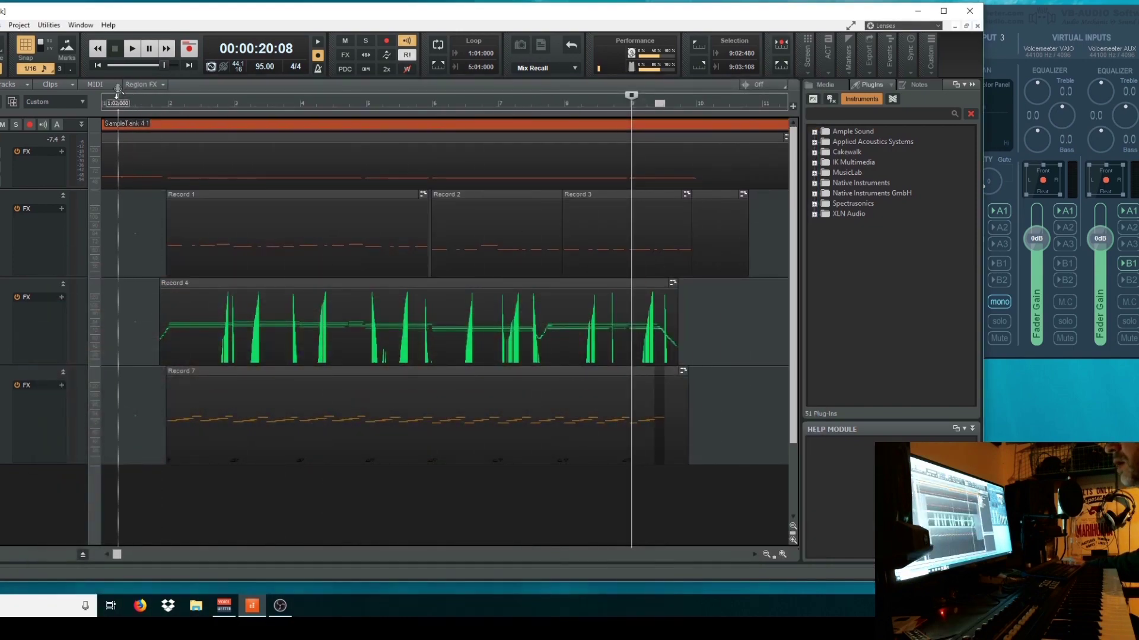
- Rewind the project, play the full arrangement past the start of bar 8, and set the playhead back to bar 1
click(98, 65)
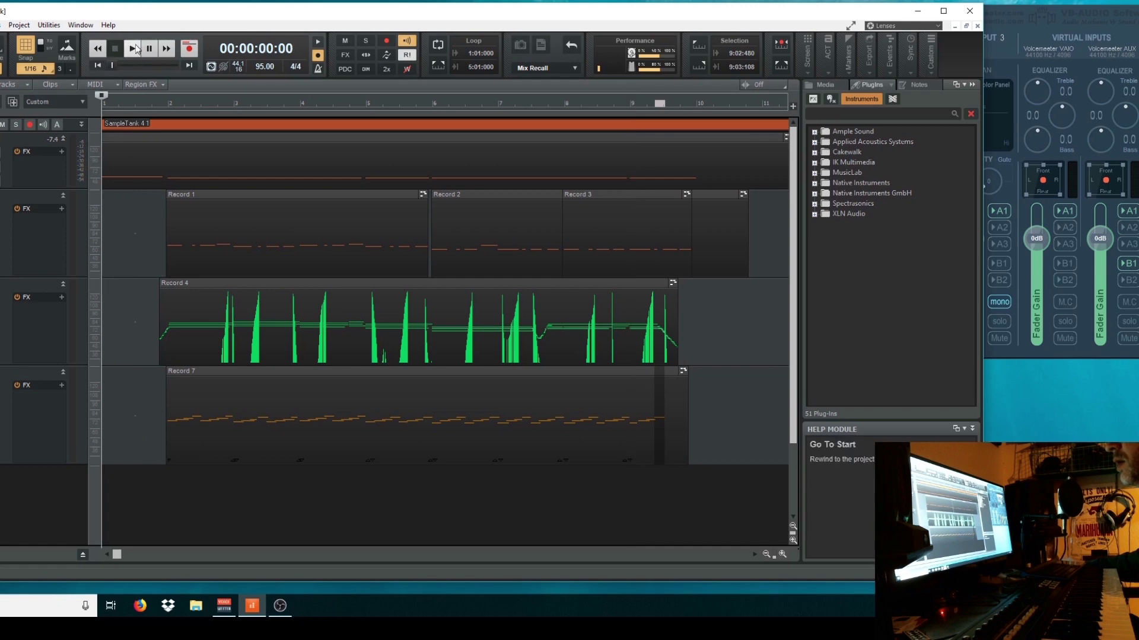
click(132, 49)
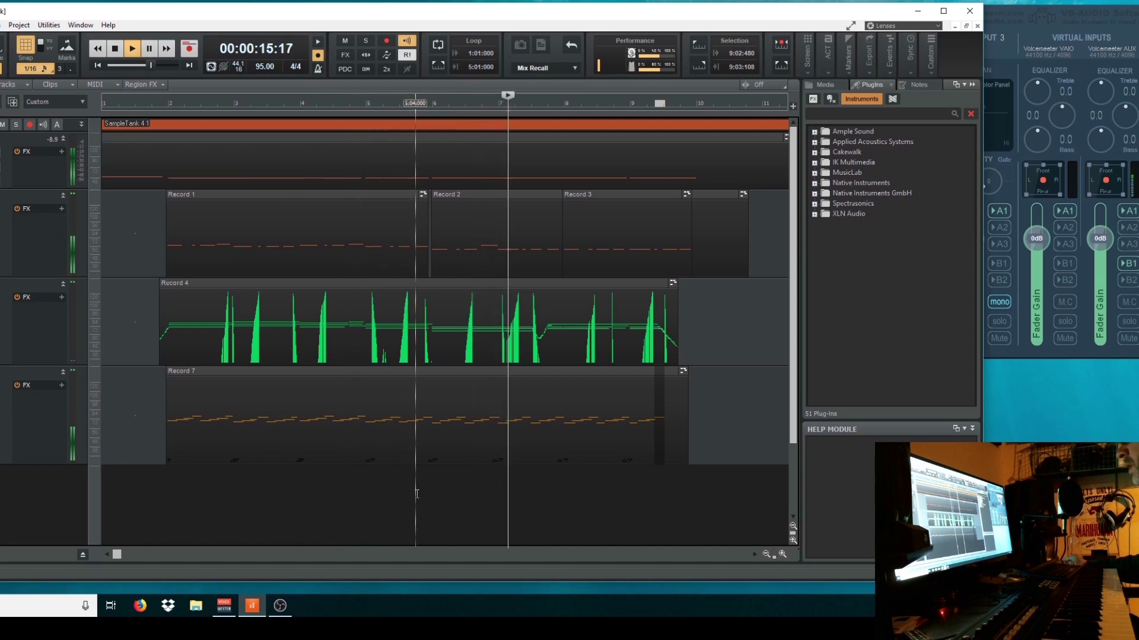
key(space)
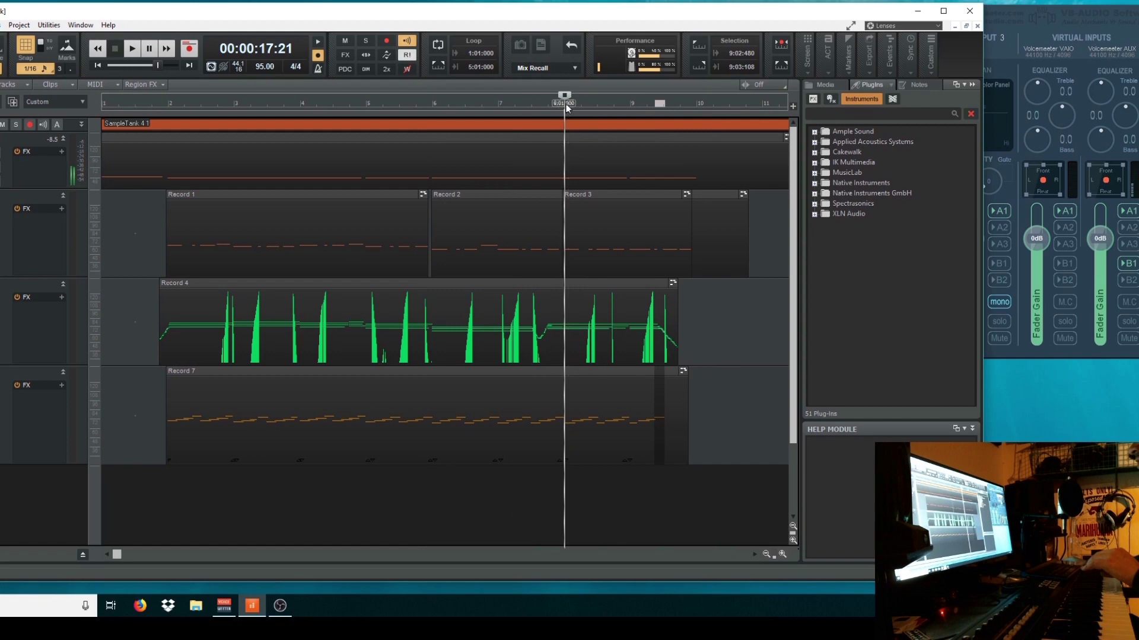
key(space)
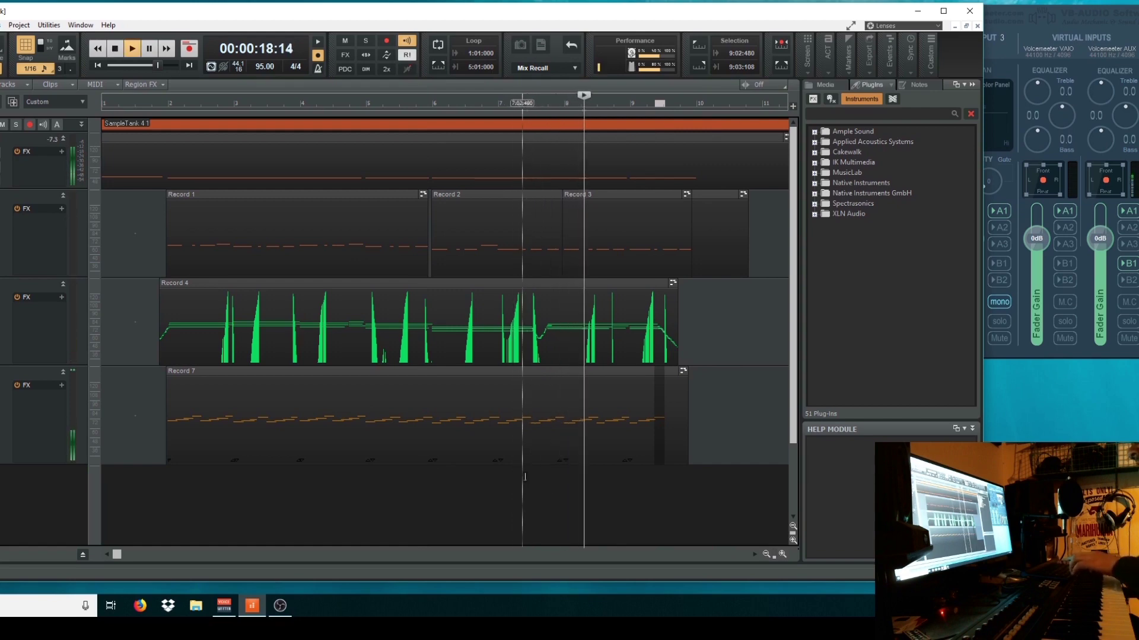
key(space)
click(130, 460)
click(130, 460)
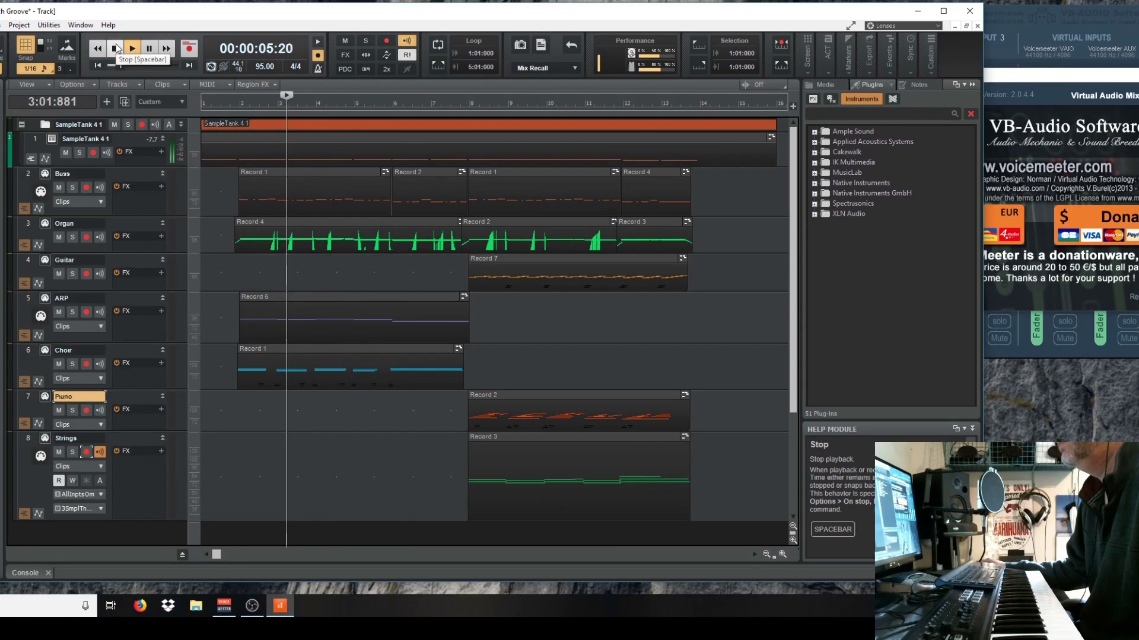
- Stop the Beach Groove playback, place the playhead at 1:03:720, and check the VoiceMeeter Banana mixer before returning to Cakewalk
click(117, 54)
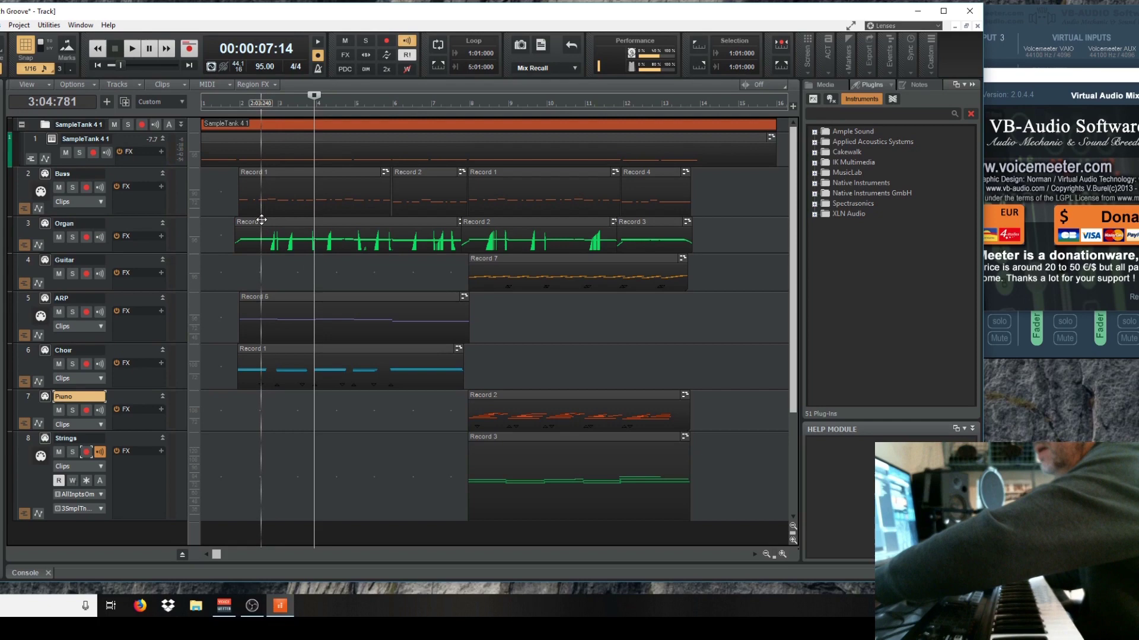
click(227, 465)
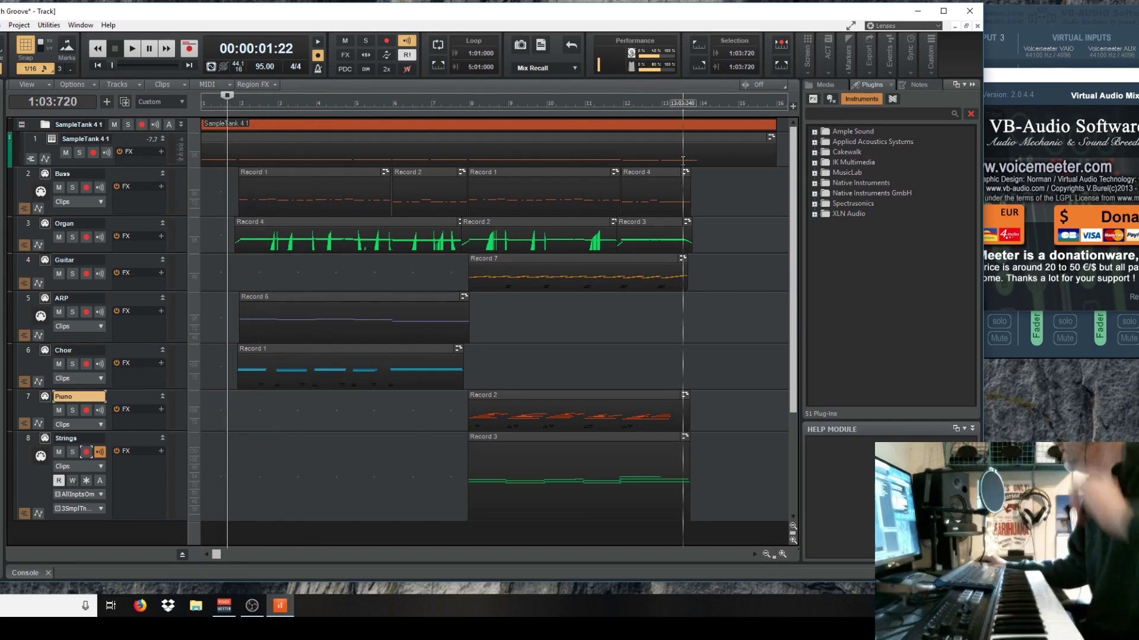
click(1078, 304)
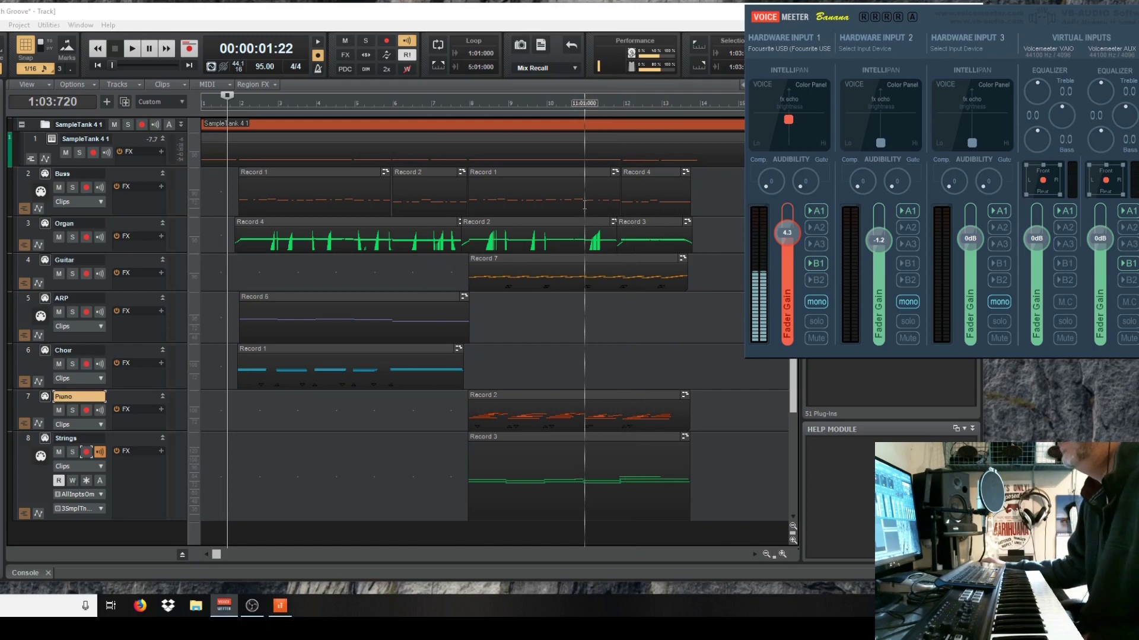
click(621, 19)
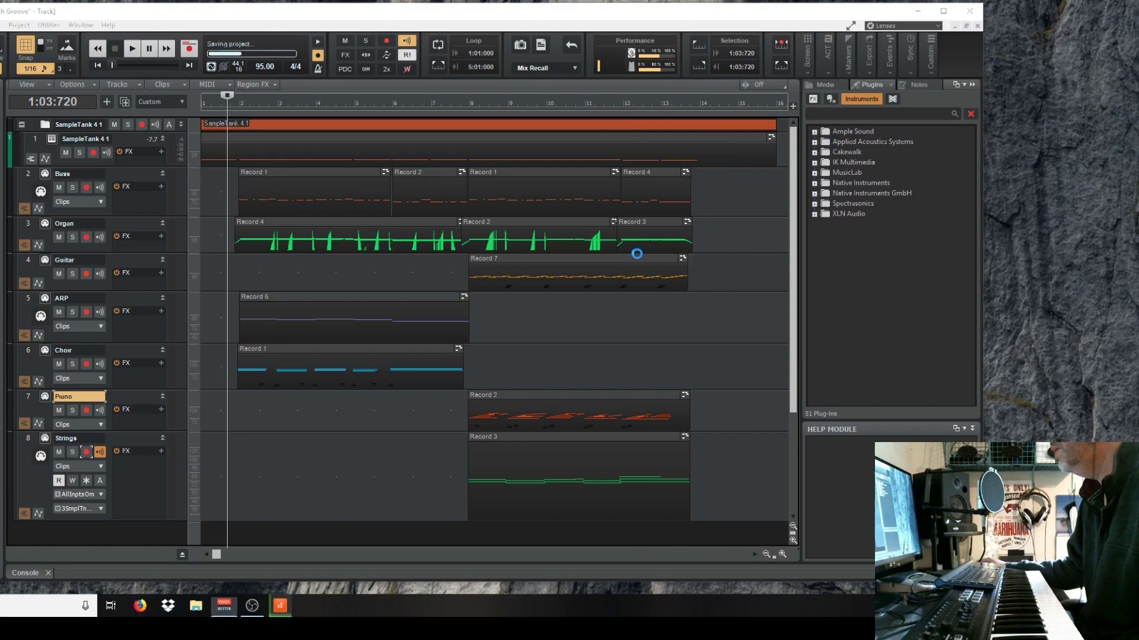
- Expand and solo the bounced Entire Mix track, and play it from late in bar 1 into bar 3
scroll(618, 288, down, 1)
scroll(617, 289, up, 1)
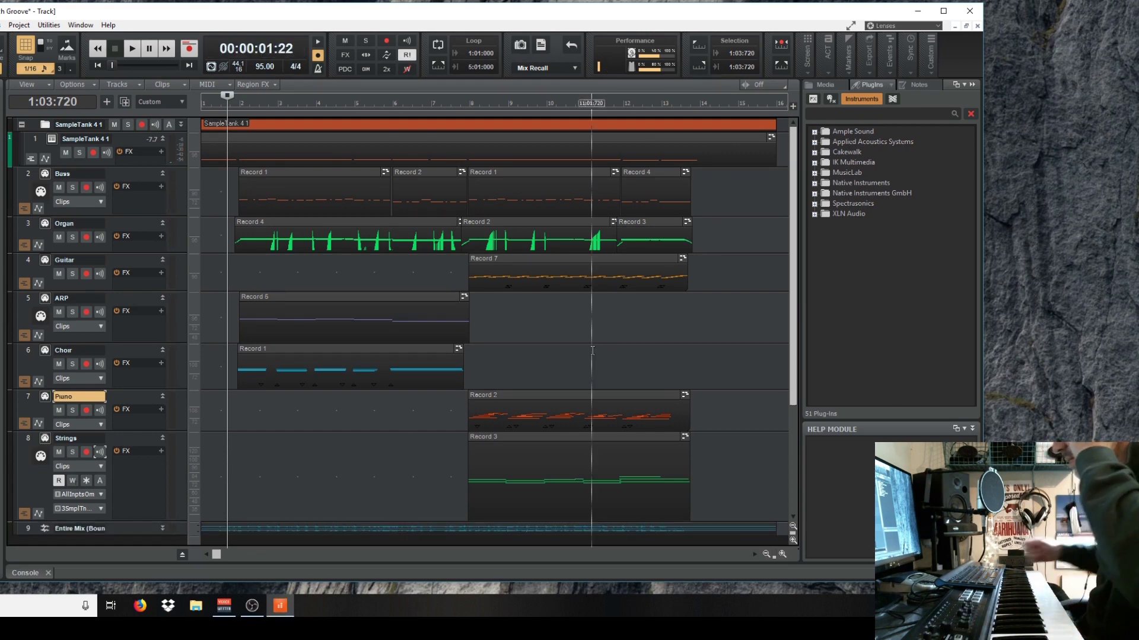
scroll(586, 326, down, 5)
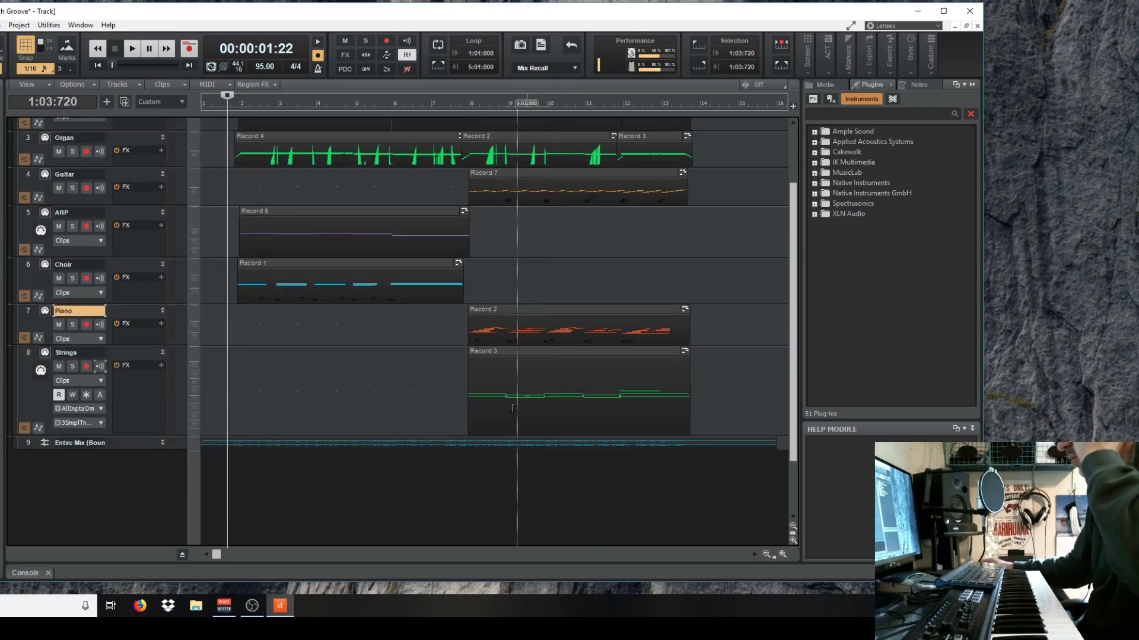
scroll(188, 324, up, 3)
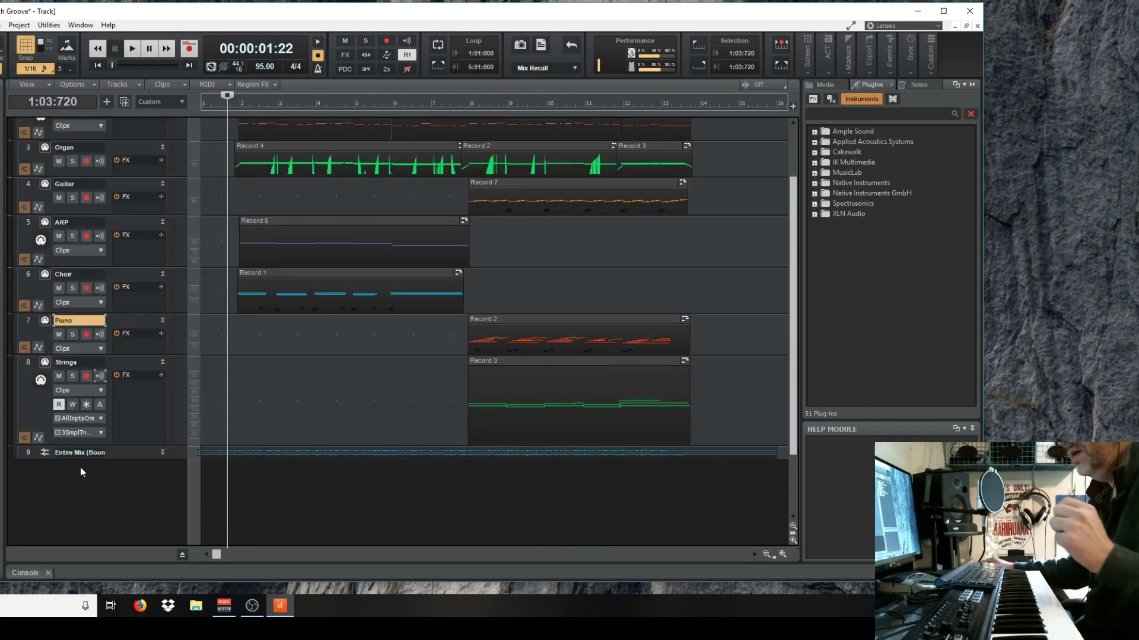
click(161, 453)
scroll(162, 455, down, 1)
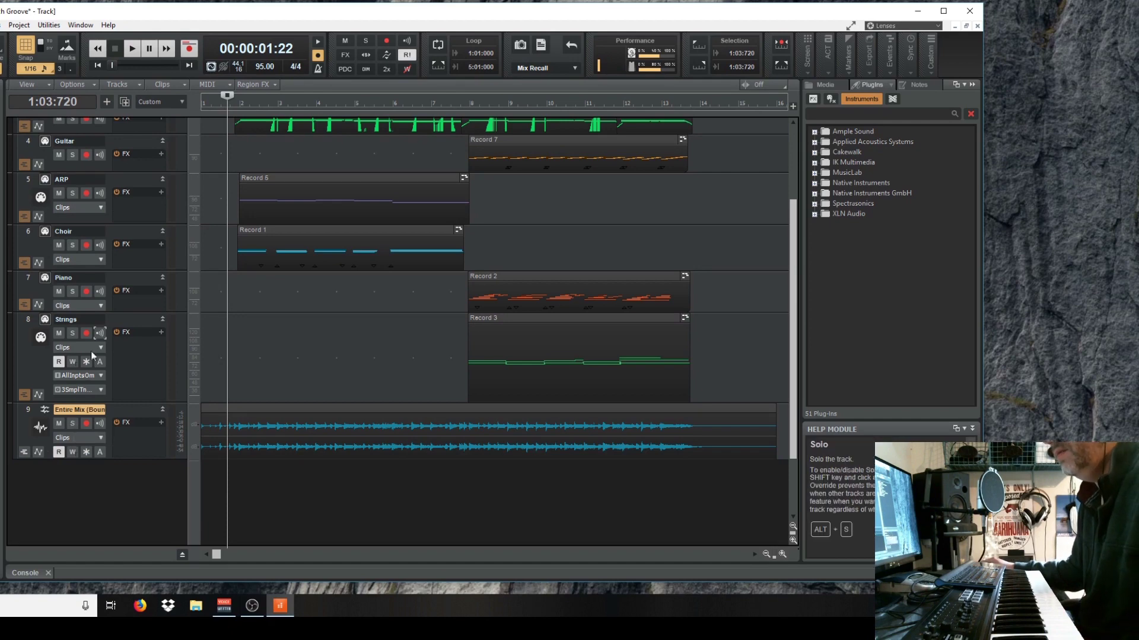
scroll(116, 296, up, 1)
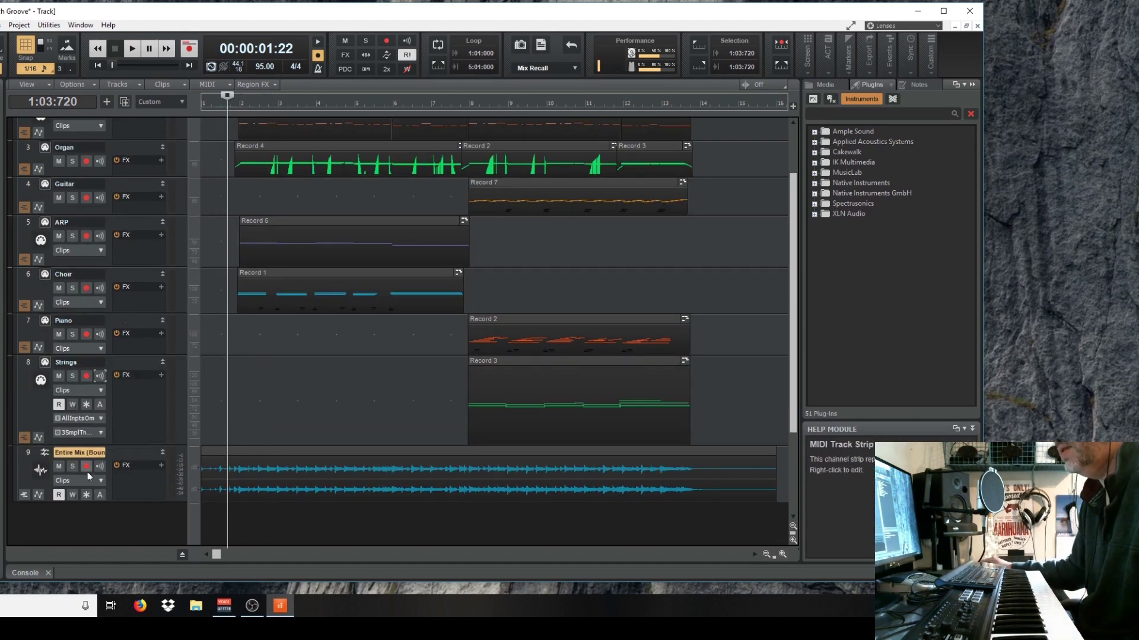
click(69, 467)
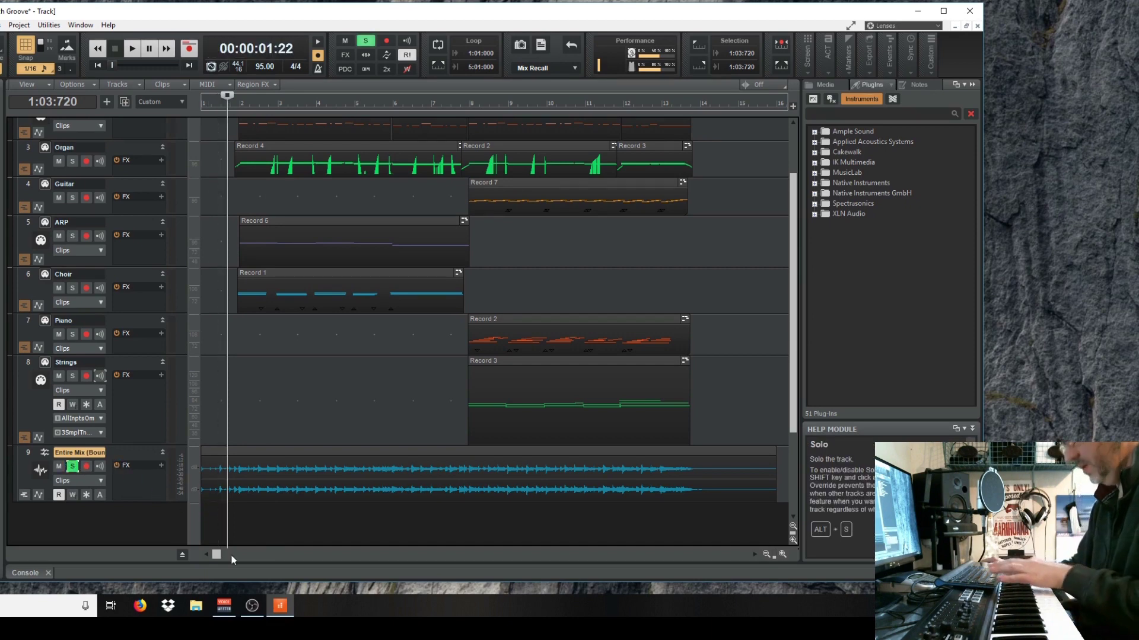
key(space)
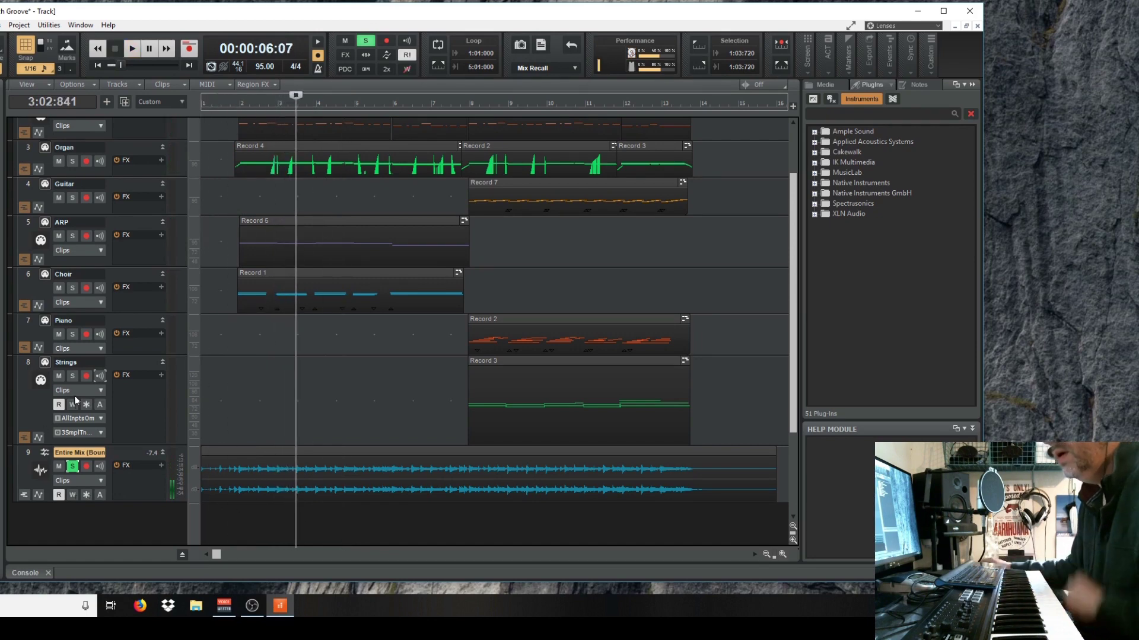
- Play the song with the SampleTank 4 track frozen through bar 14, and look over the tracks back at the timeline start
scroll(75, 400, up, 2)
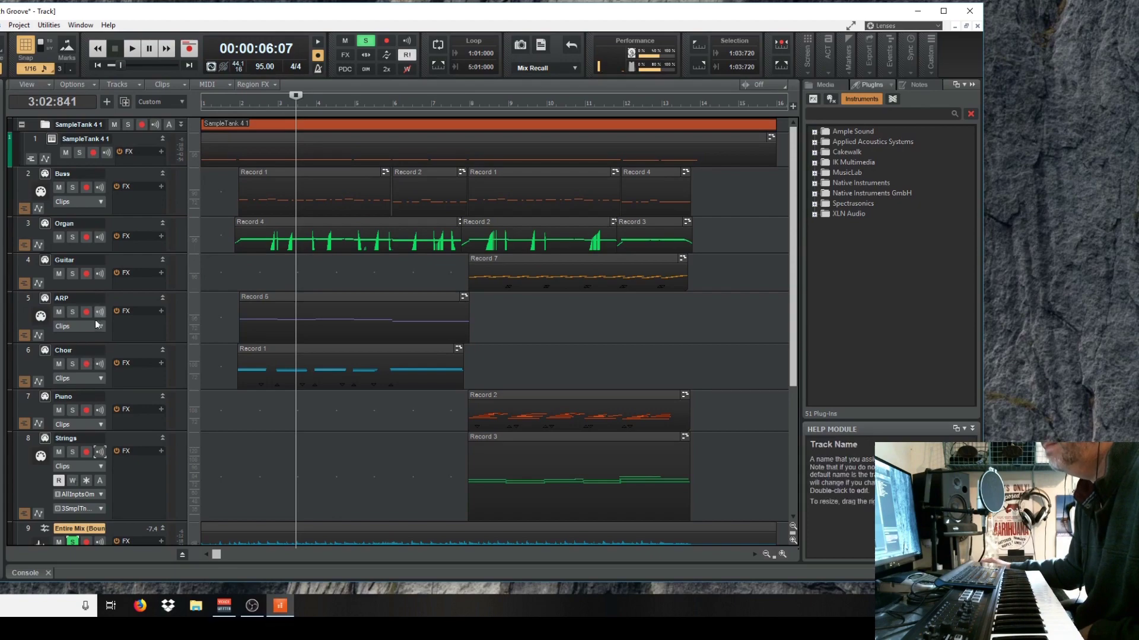
drag(93, 343, 93, 354)
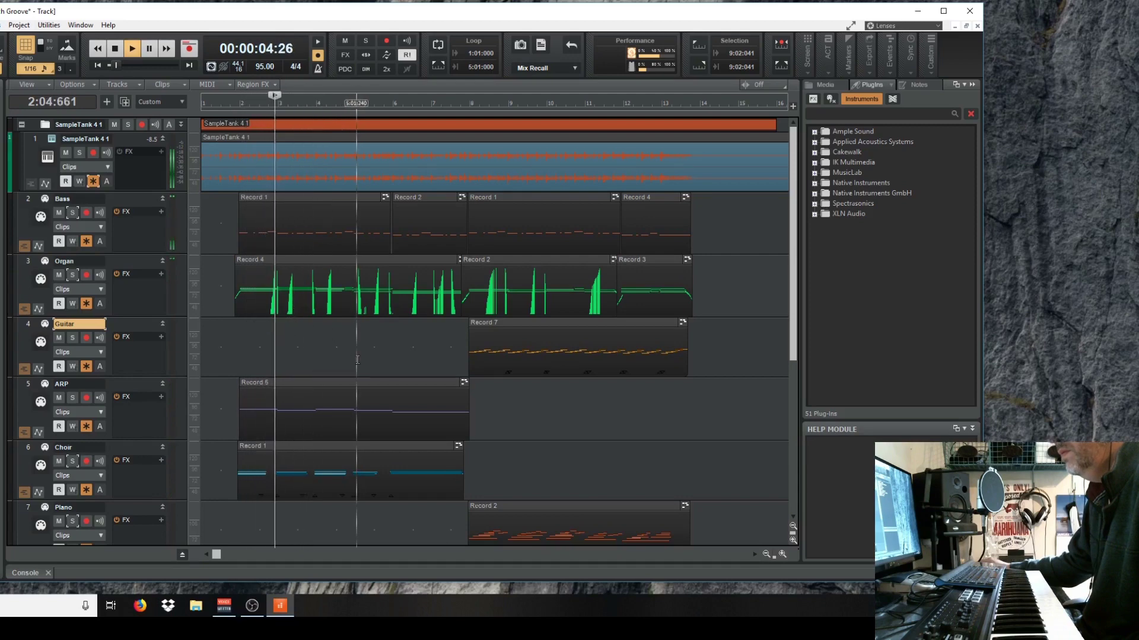
scroll(487, 356, down, 1)
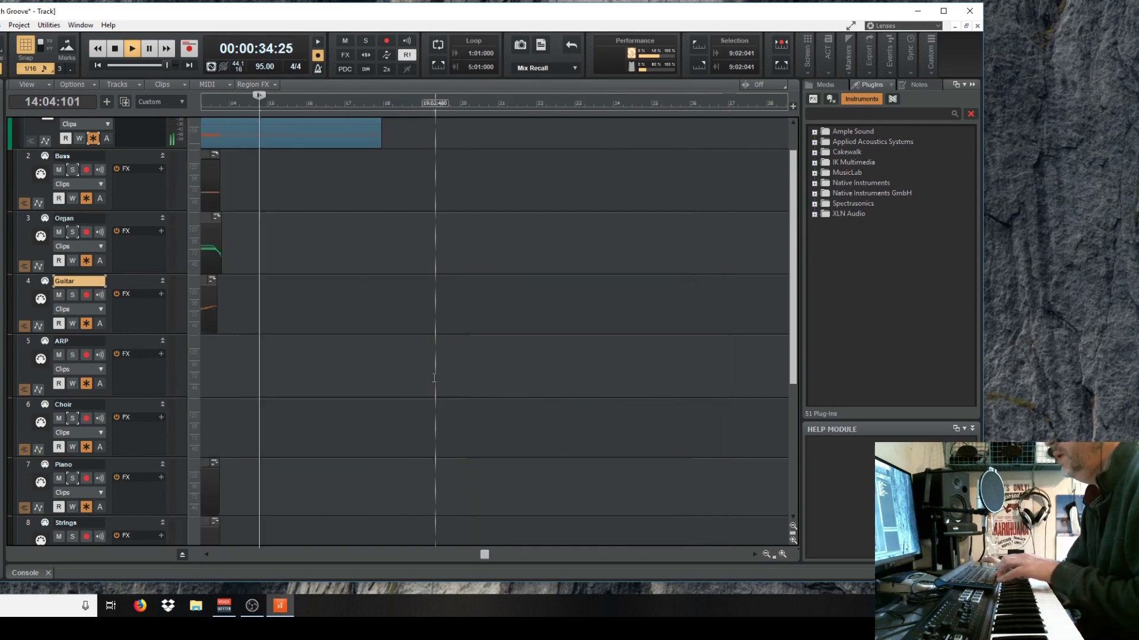
scroll(424, 253, up, 1)
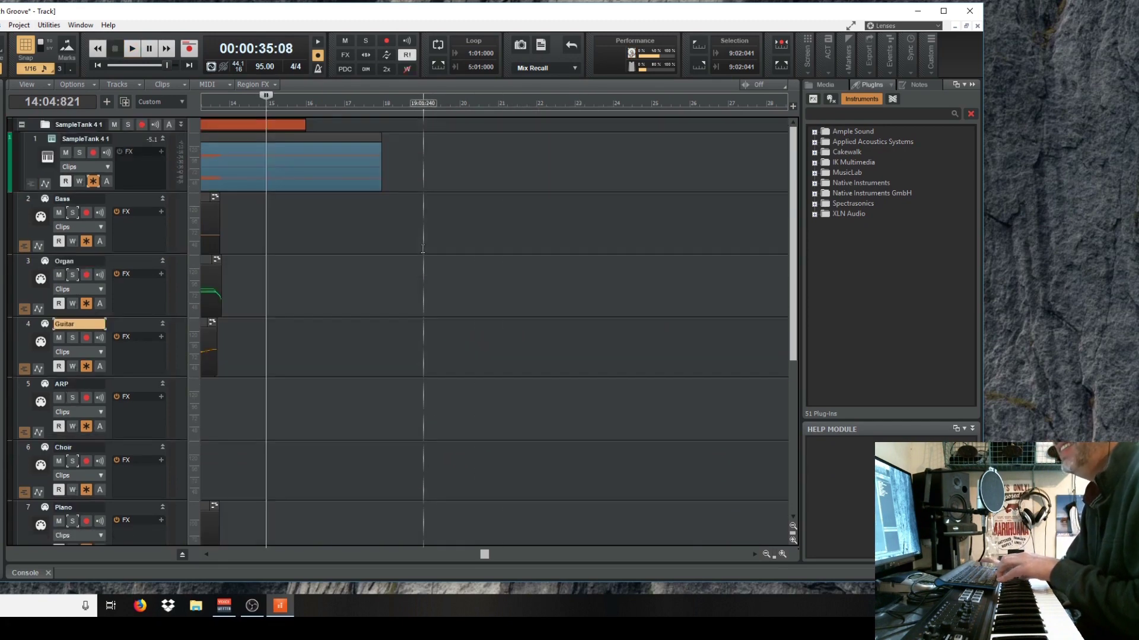
scroll(423, 248, down, 2)
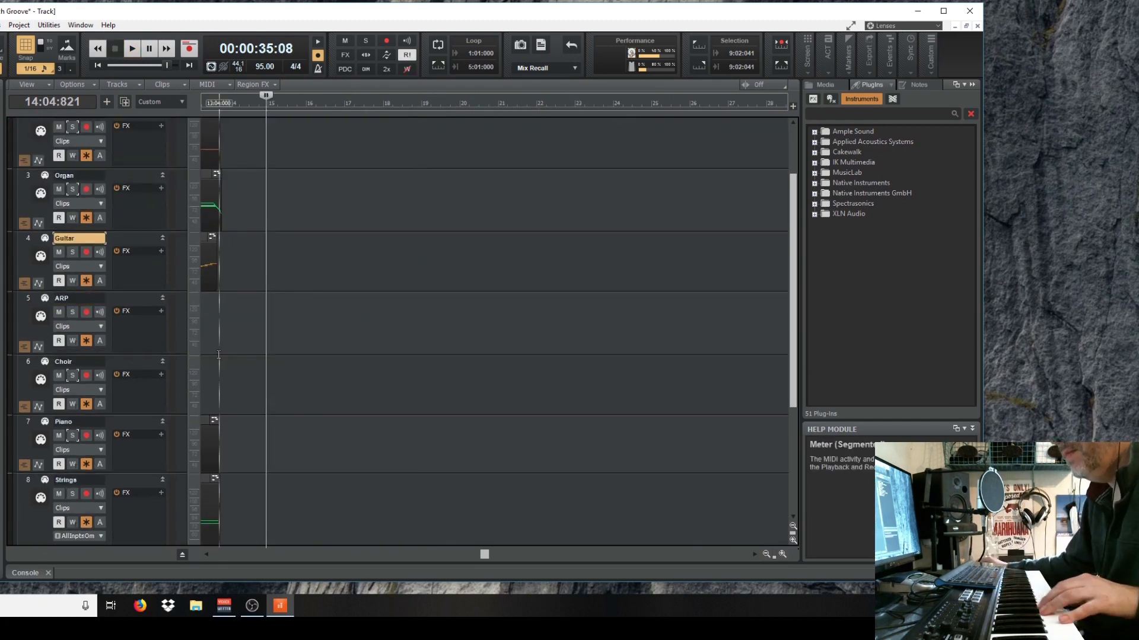
scroll(218, 355, down, 2)
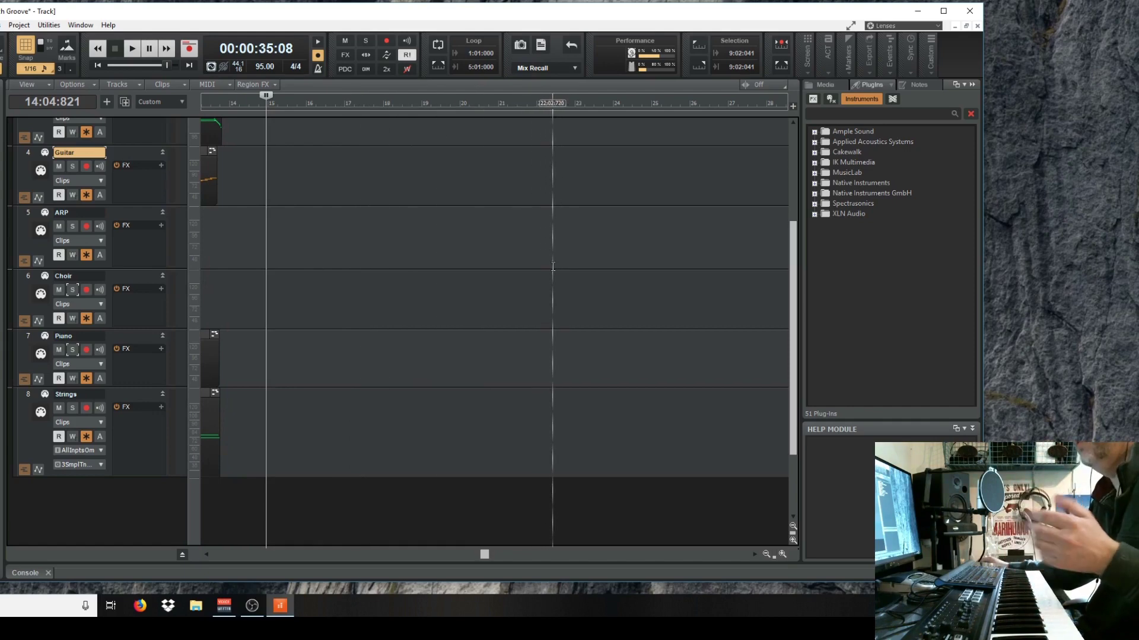
scroll(553, 266, up, 3)
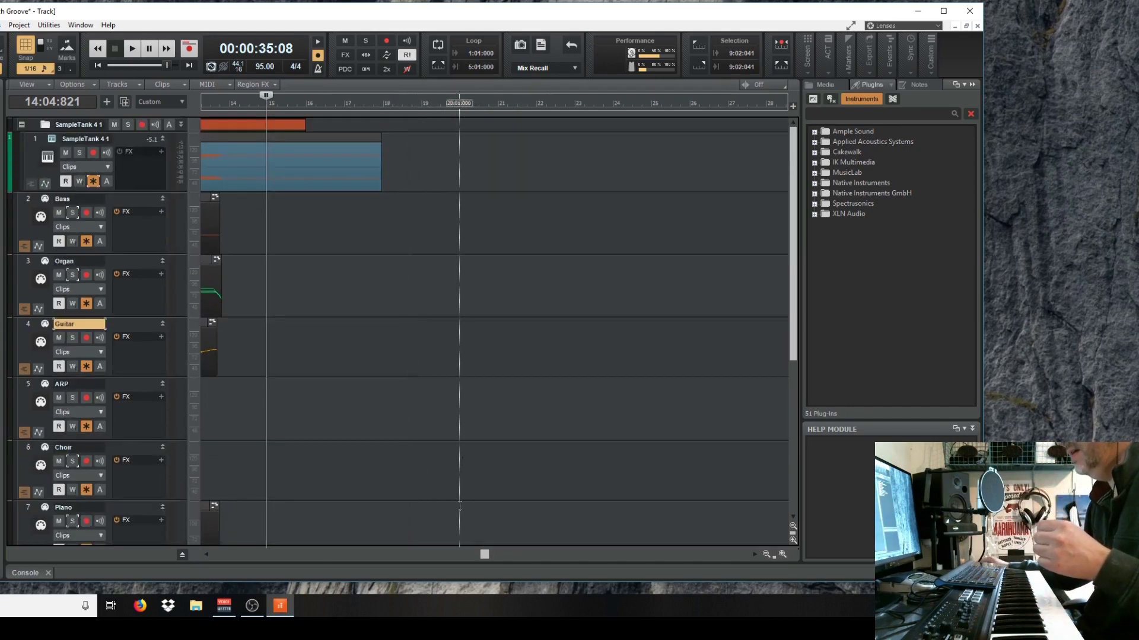
drag(484, 554, 216, 567)
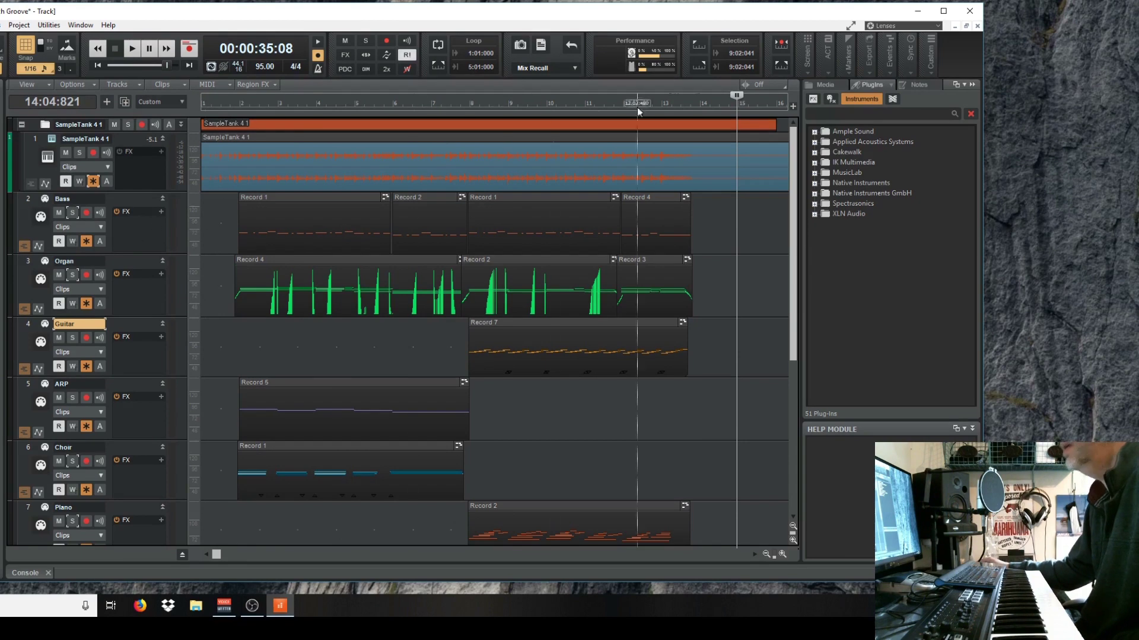
- Close the Beach Groove auto-save copy without saving changes, and open the recovered auto-save copy of The Road To Redemption
click(977, 26)
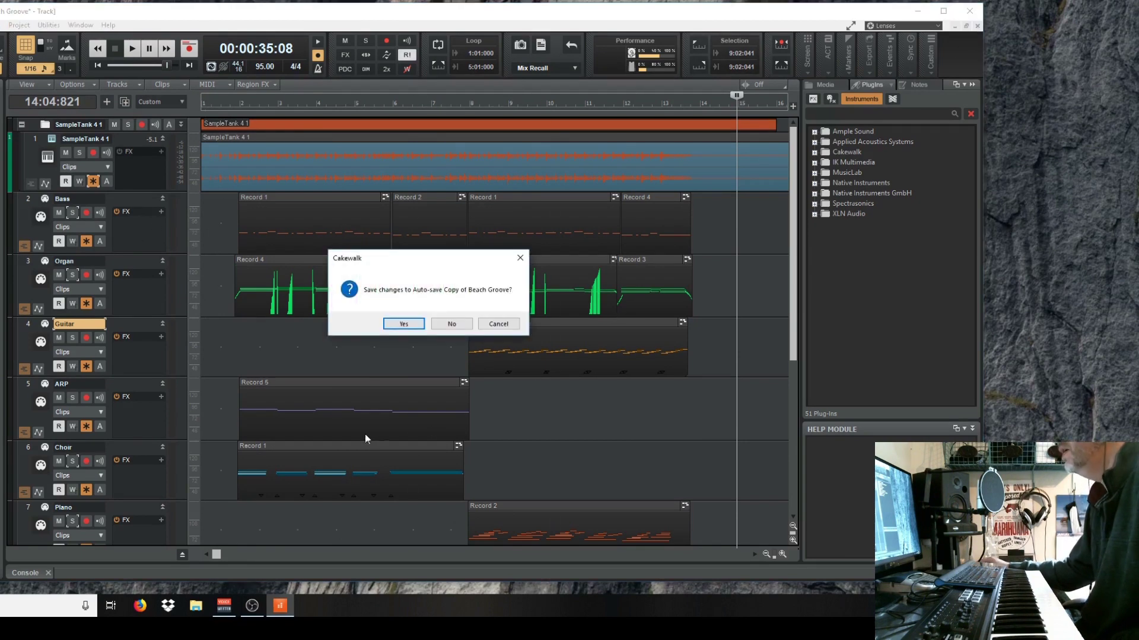
click(451, 324)
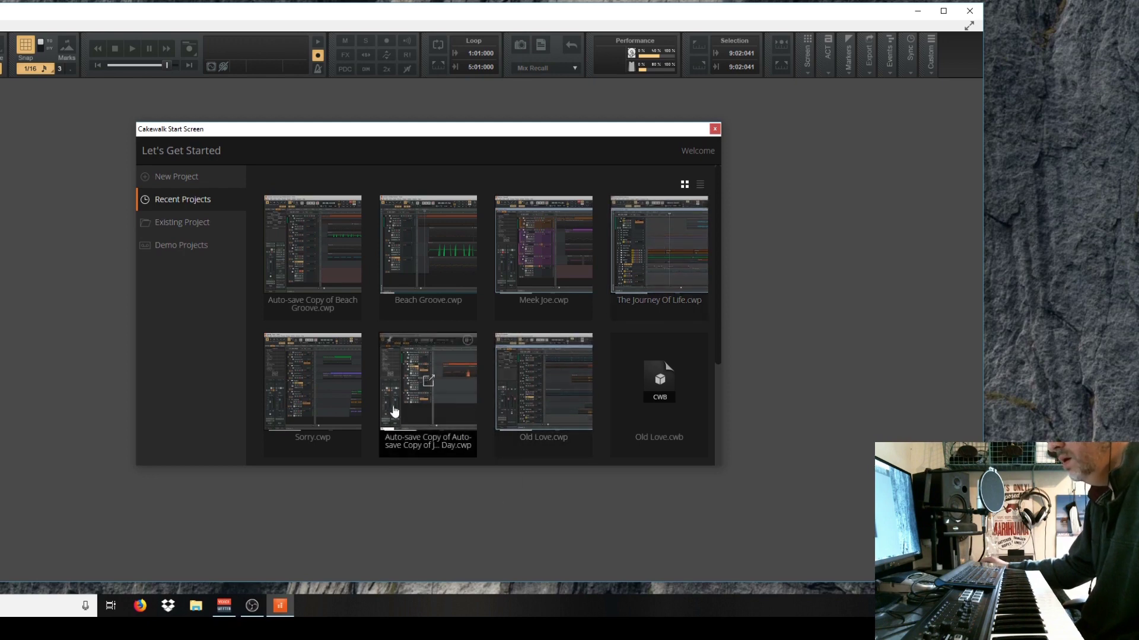
click(179, 221)
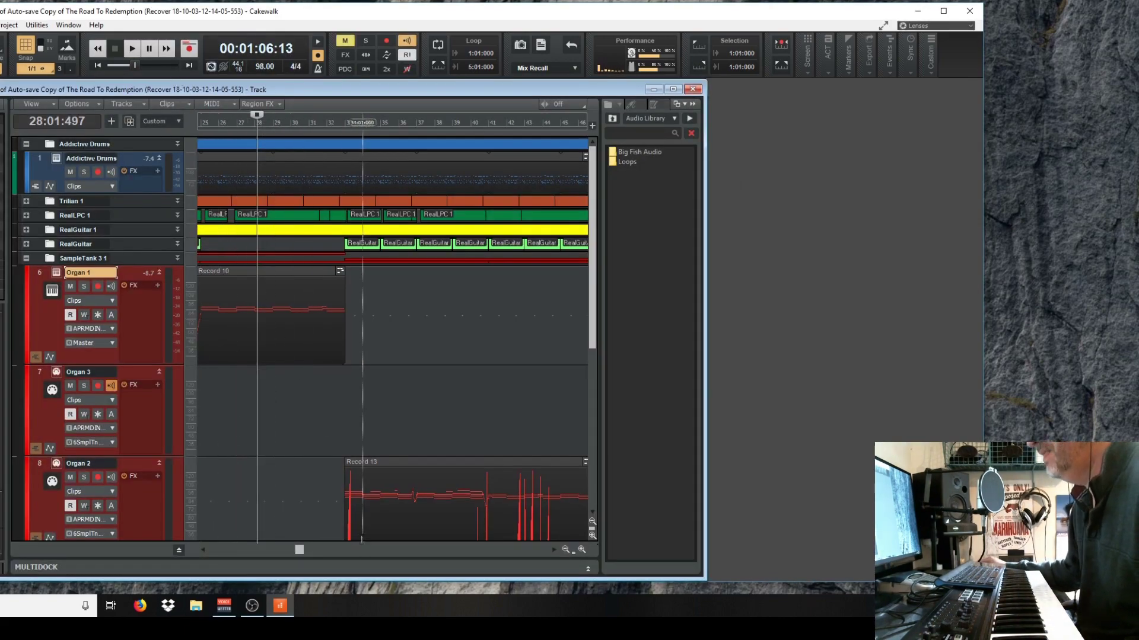
- Move the playhead of The Road To Redemption to the start of bar 12
drag(298, 551, 239, 552)
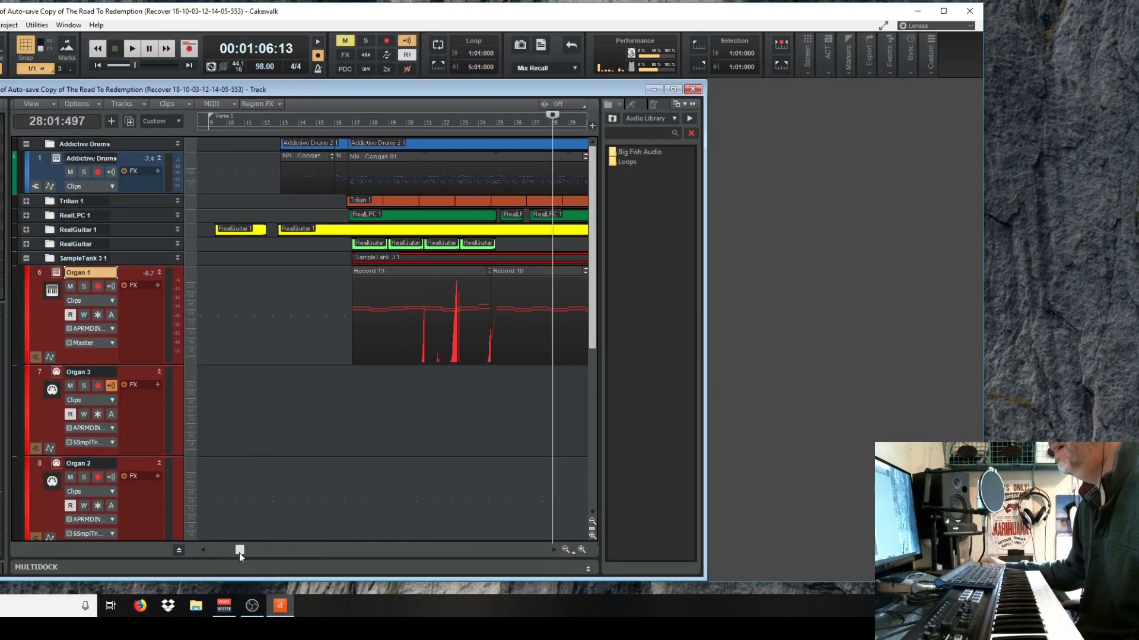
click(271, 125)
click(270, 122)
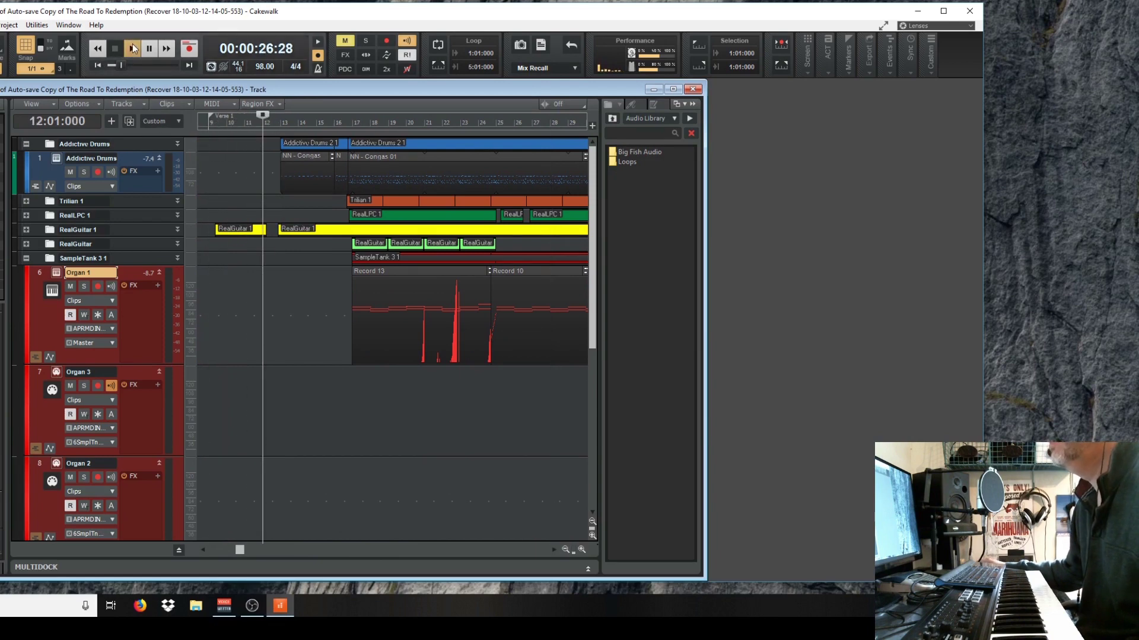
- Play The Road To Redemption from bar 12, looking over the organ, piano and acoustic tracks during playback
click(132, 48)
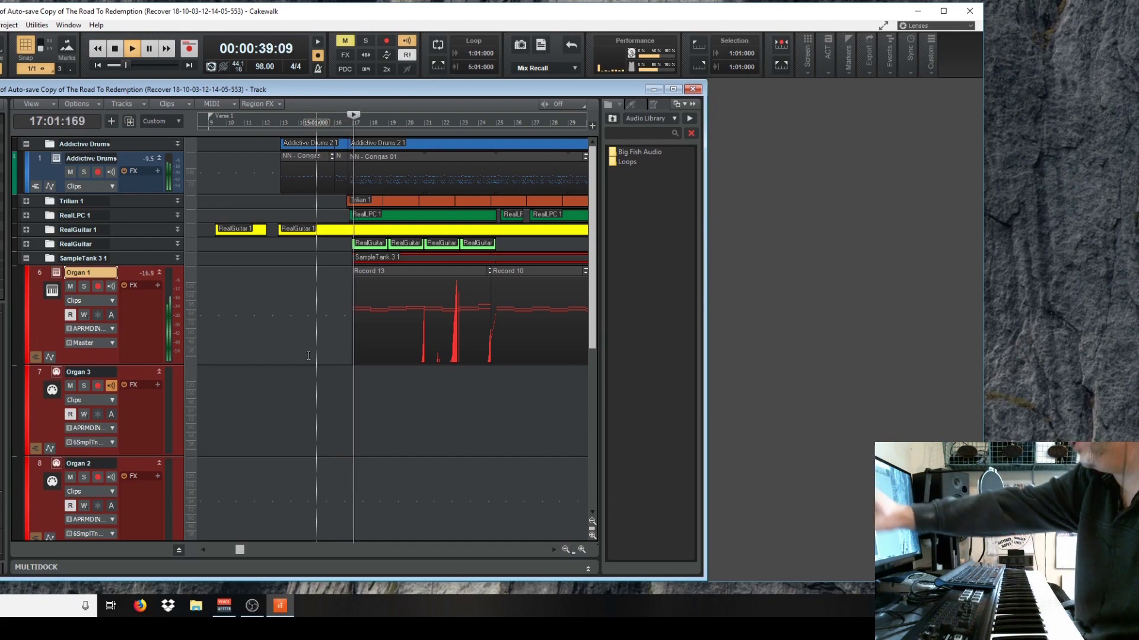
scroll(155, 251, down, 2)
scroll(110, 427, down, 2)
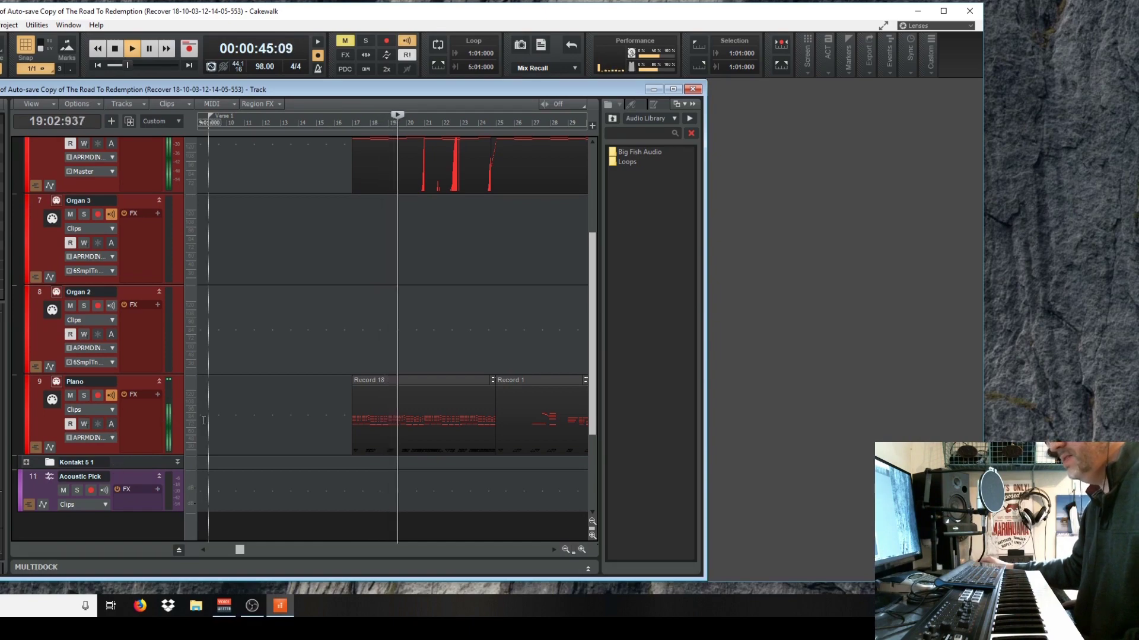
scroll(204, 420, up, 1)
scroll(204, 420, up, 2)
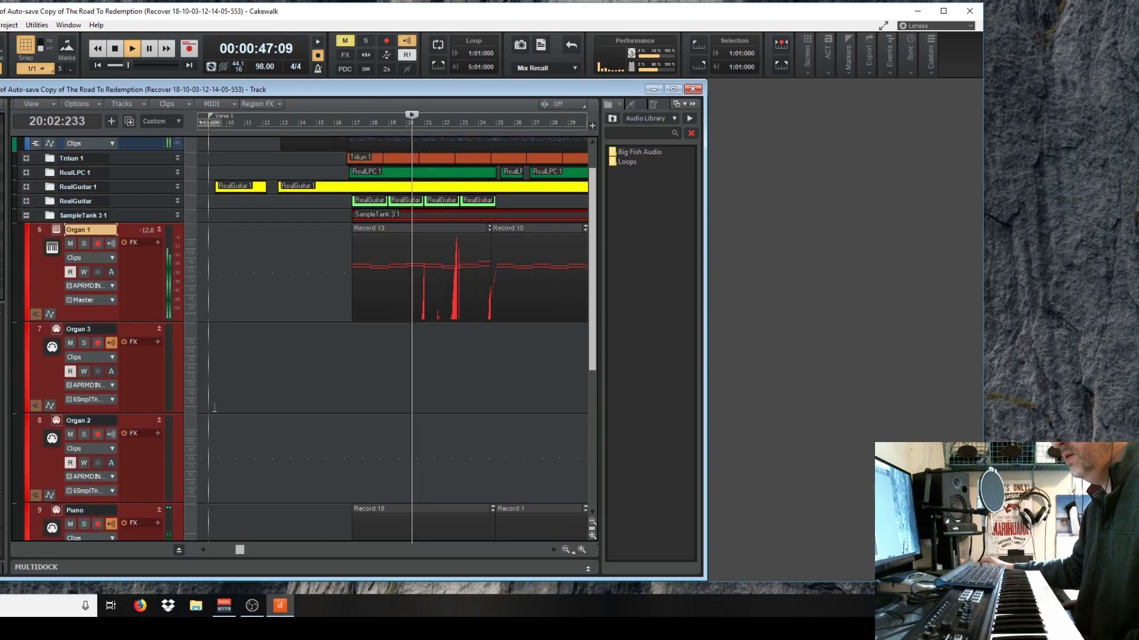
scroll(309, 303, up, 1)
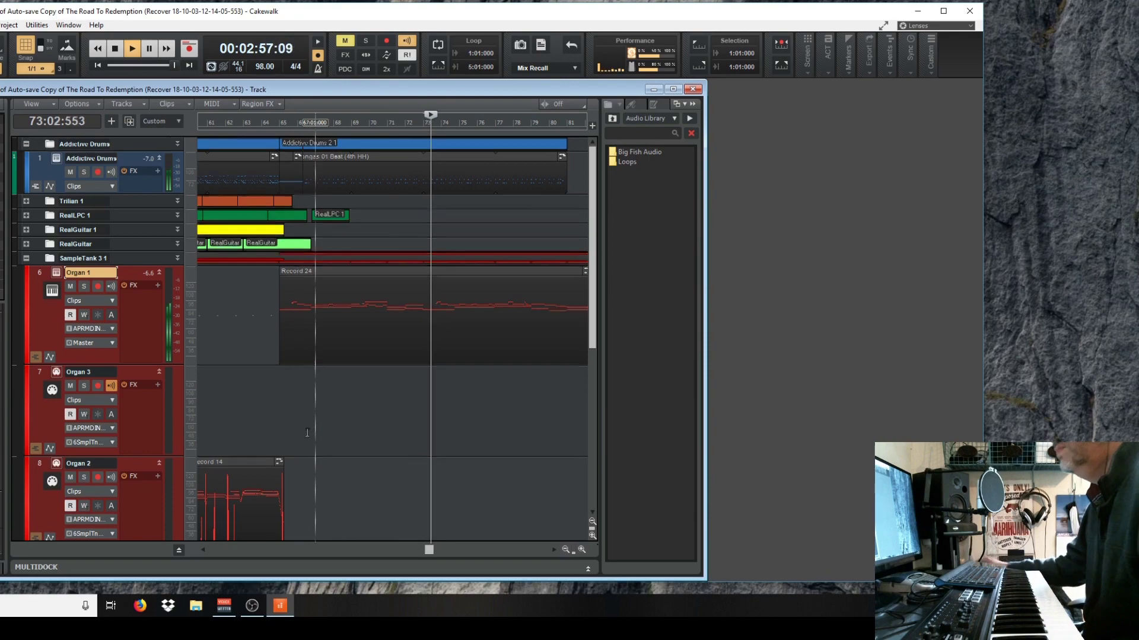
- Make the Acoustic Pick track taller during playback of the song's ending, and switch to OBS
scroll(307, 433, down, 5)
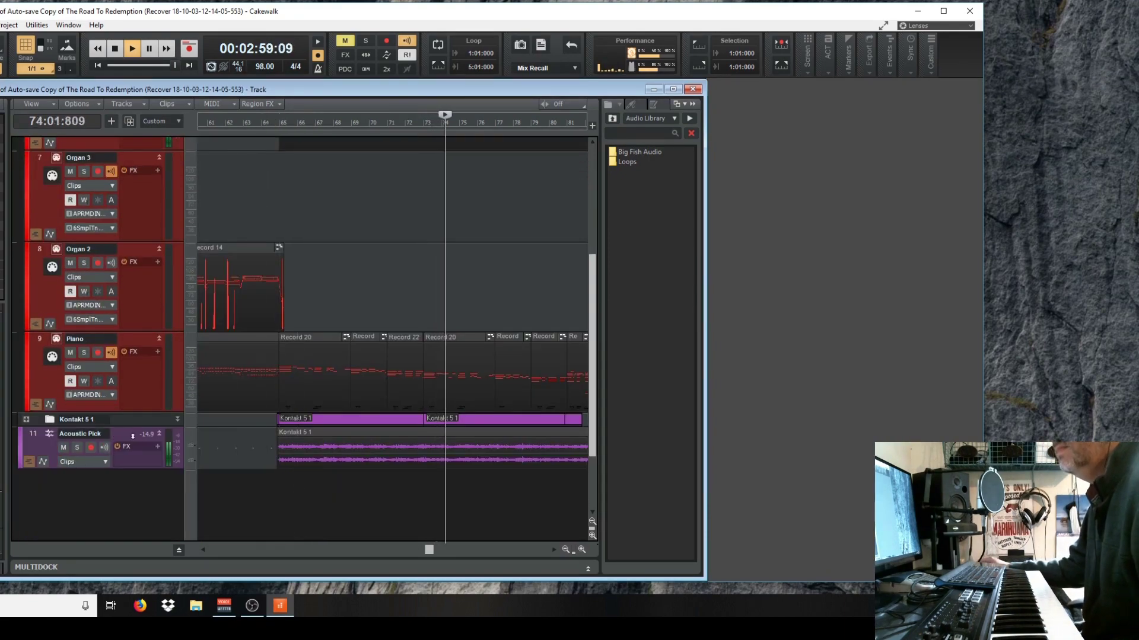
drag(137, 469, 137, 494)
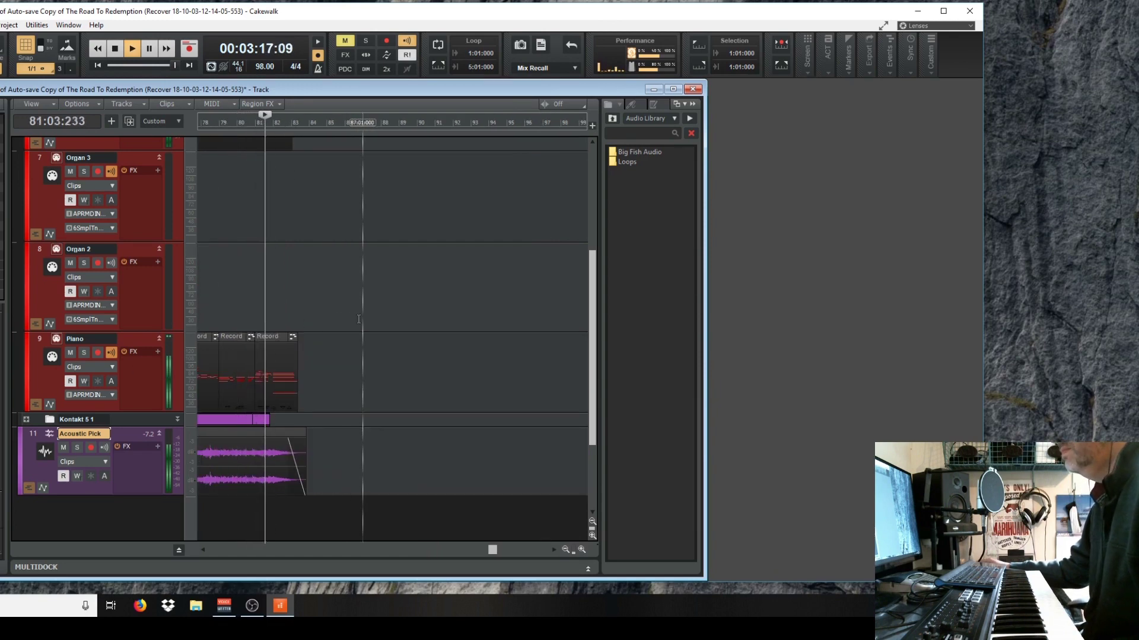
click(252, 608)
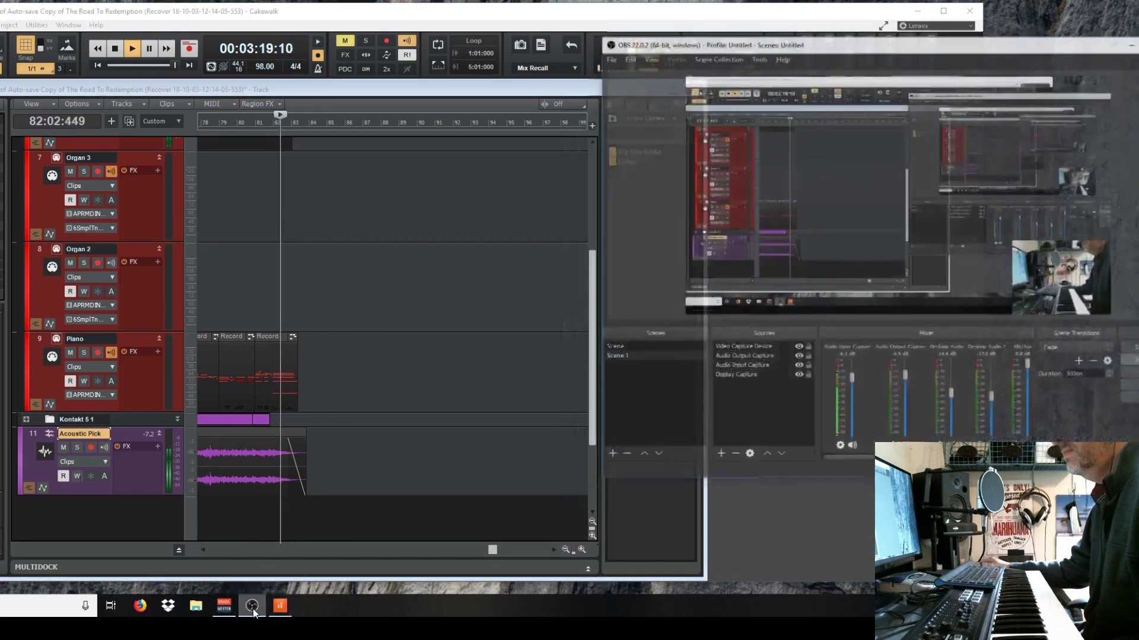